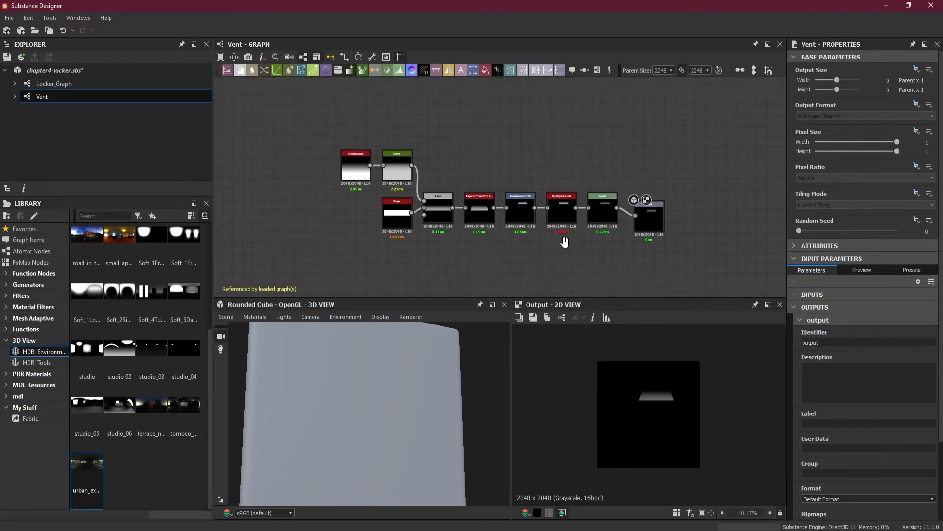
Try to show the Vent graph's output on the rounded cube in the 3D view
right_drag(652, 207, 398, 395)
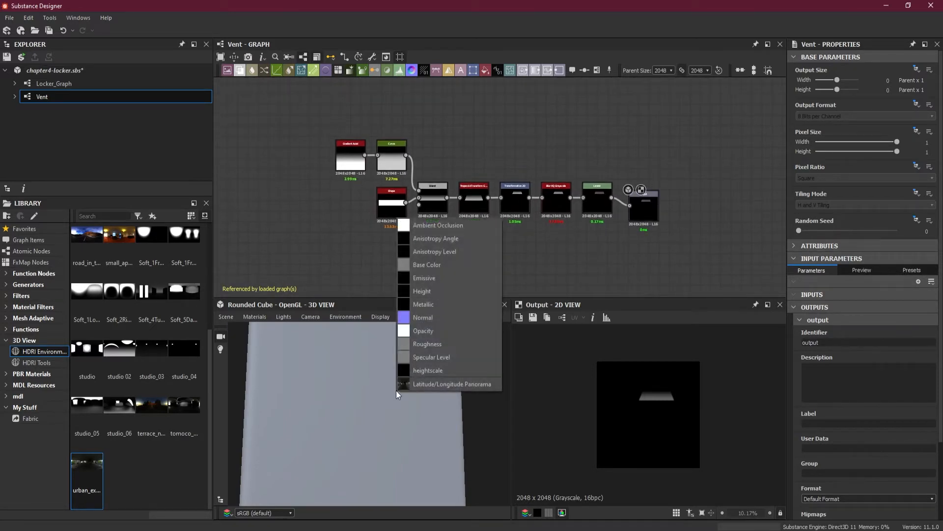
click(558, 245)
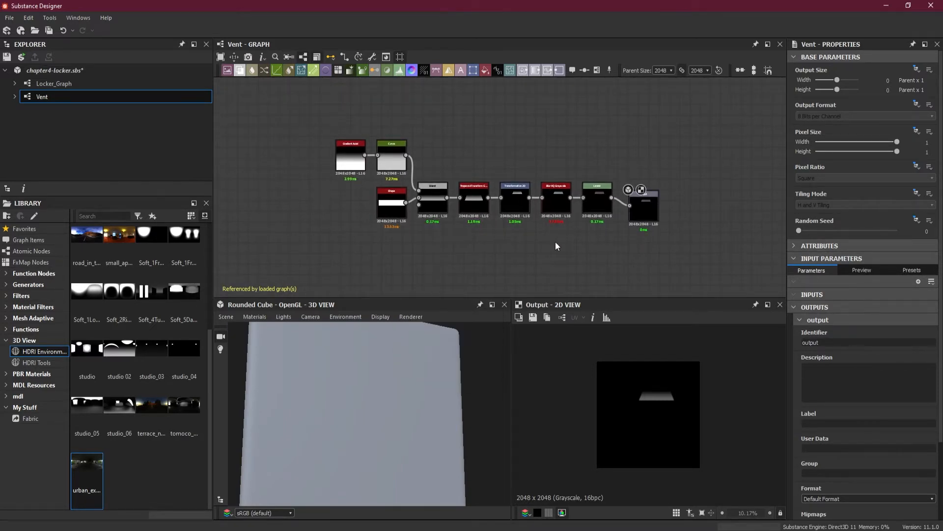
right_click(533, 124)
click(616, 191)
mouse_move(379, 390)
mouse_down()
mouse_move(382, 407)
mouse_move(383, 358)
mouse_move(386, 376)
mouse_up()
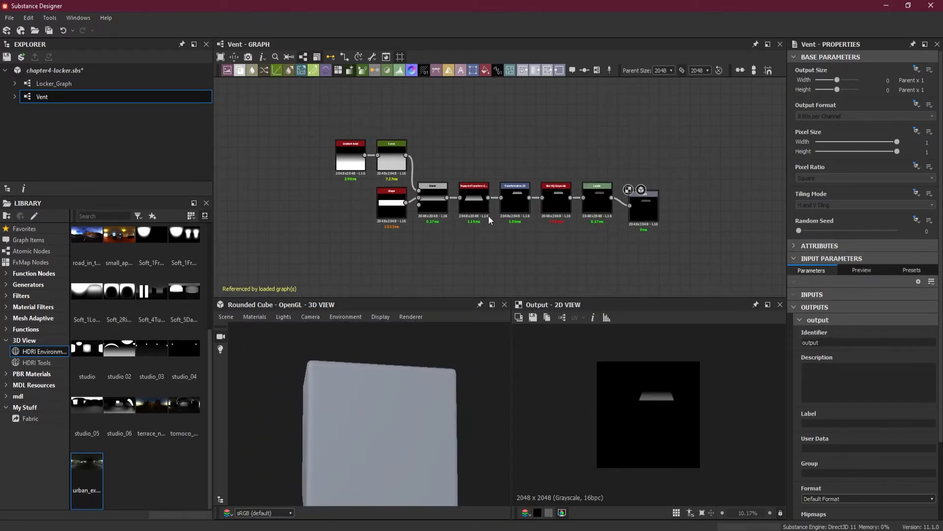
Examine the Vent graph's node chain and the vent shape in the 2D view
right_click(488, 216)
right_click(461, 237)
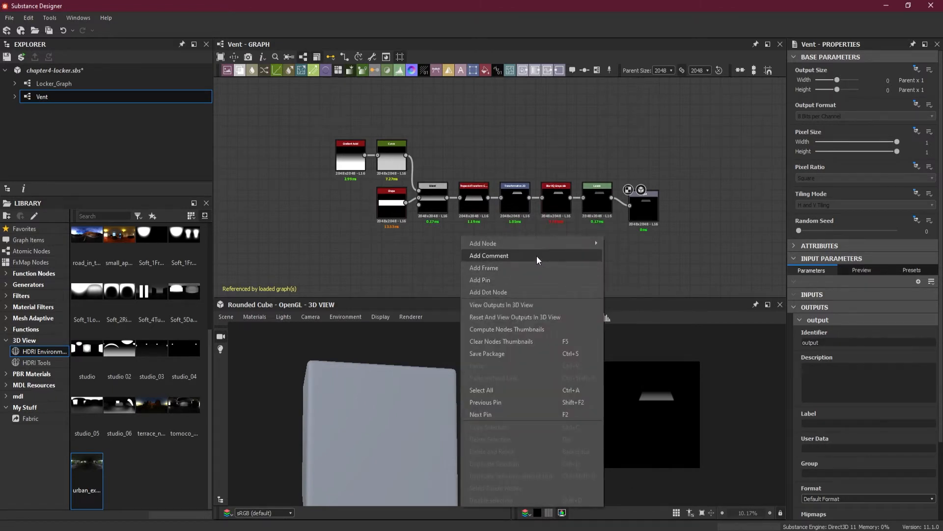
click(661, 240)
scroll(472, 184, up, 3)
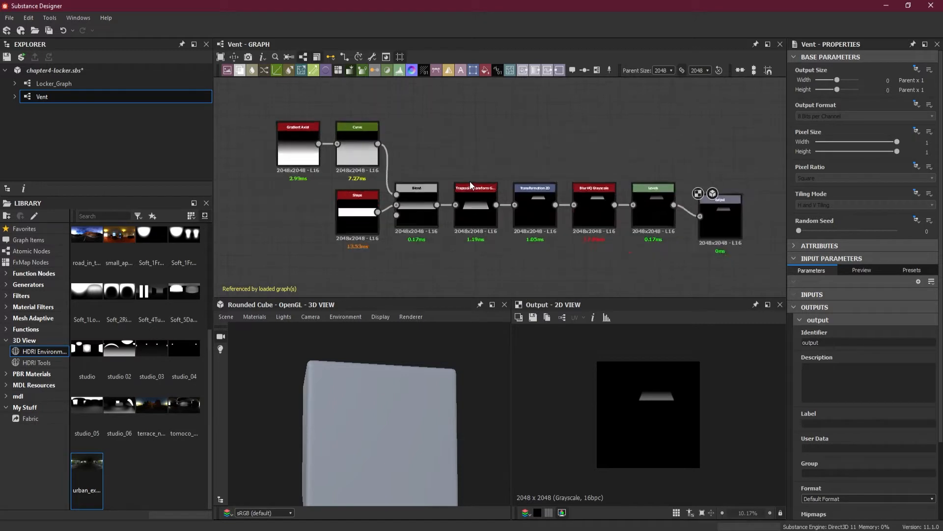
middle_drag(401, 251, 456, 250)
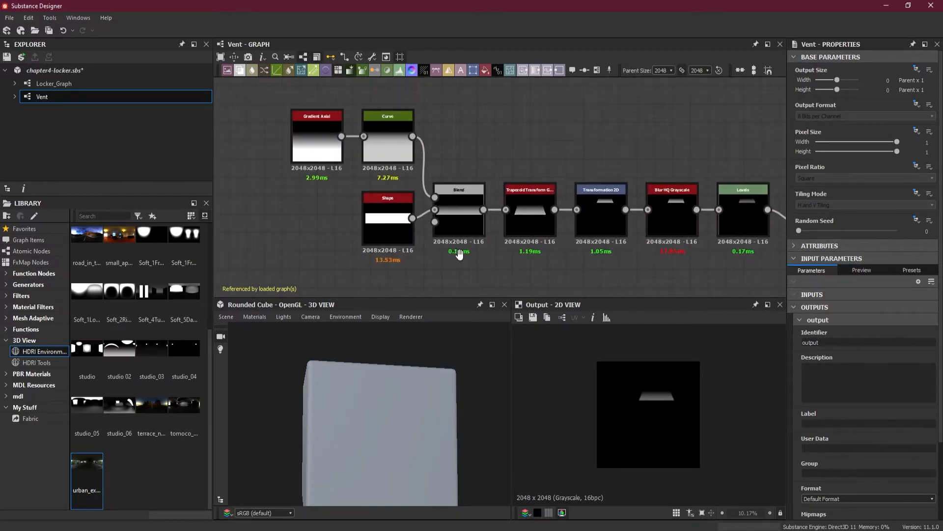
scroll(644, 393, up, 5)
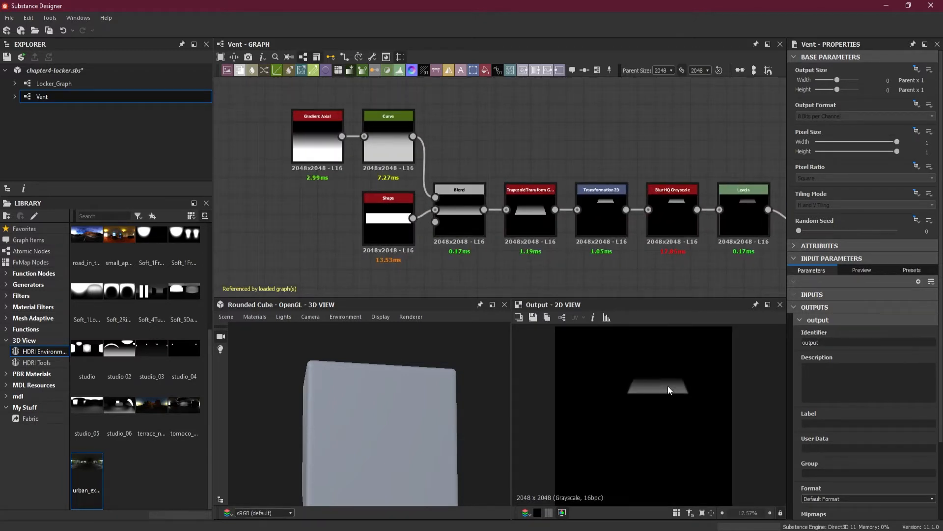
scroll(629, 257, down, 2)
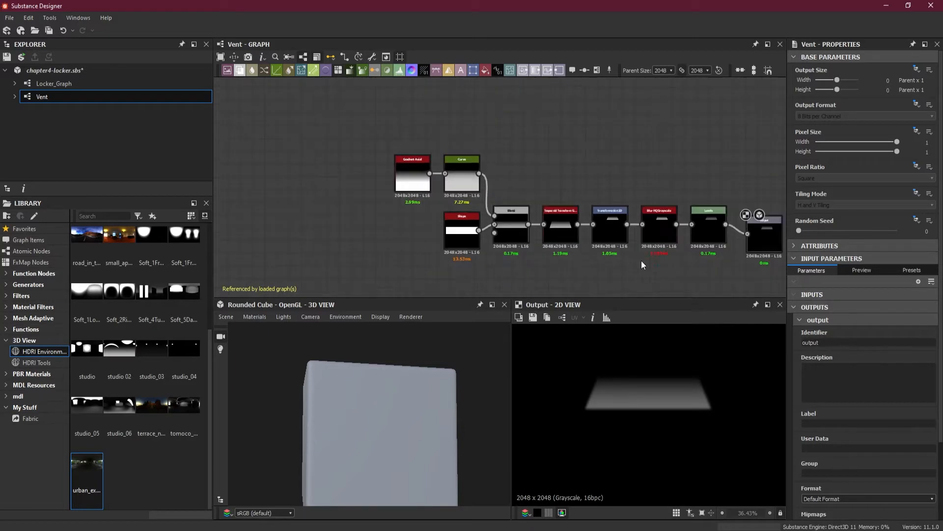
middle_drag(640, 259, 555, 221)
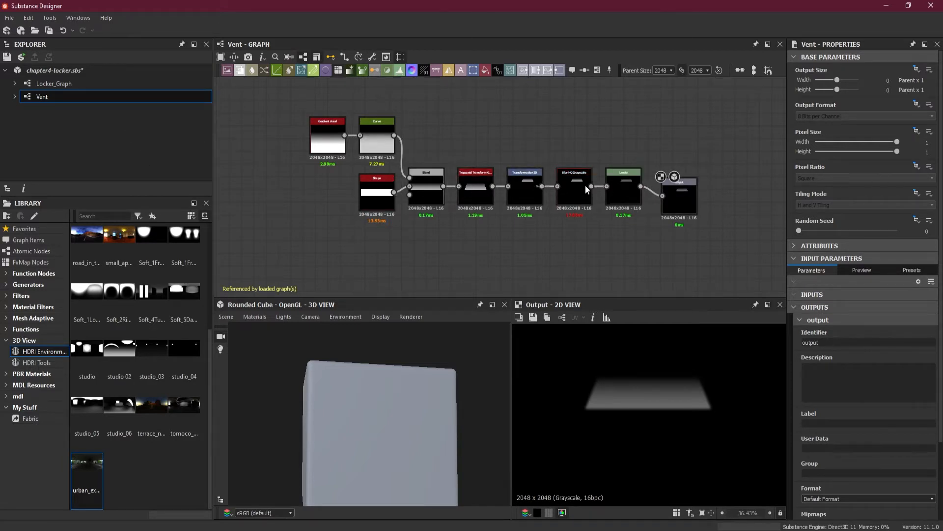
Create a new package alongside chapter4-locker.sbs
click(58, 111)
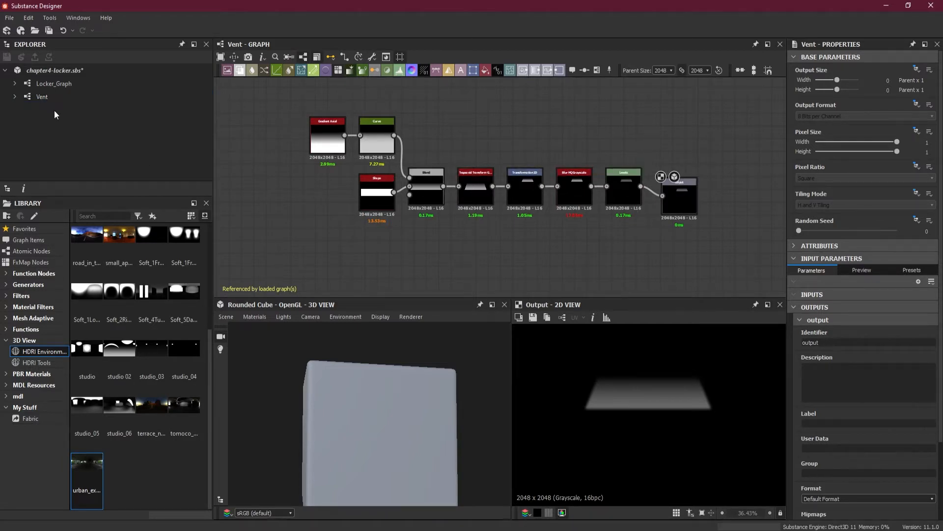
right_click(51, 109)
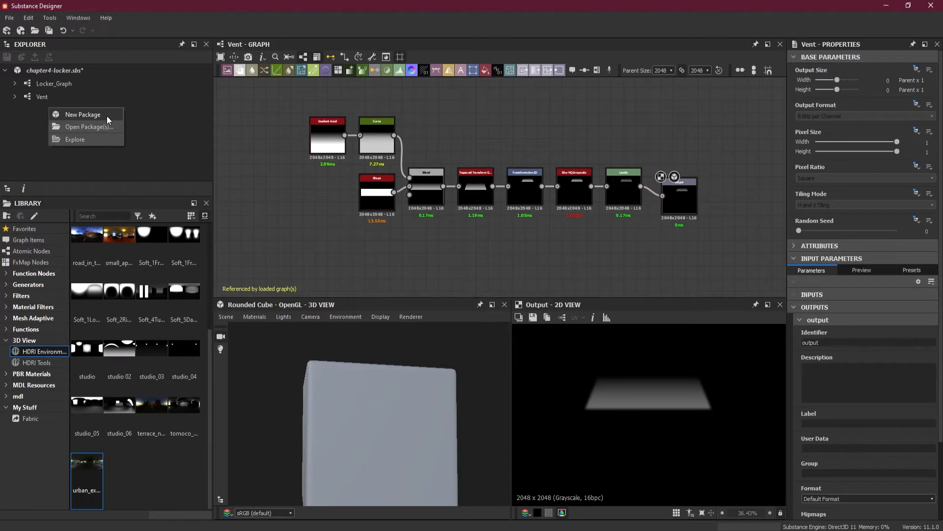
click(28, 118)
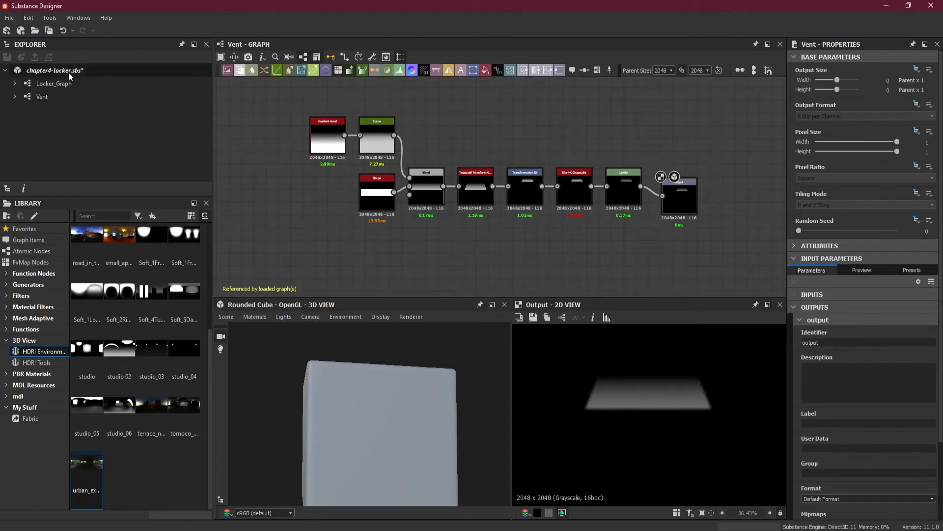
right_click(69, 72)
click(28, 119)
right_click(48, 112)
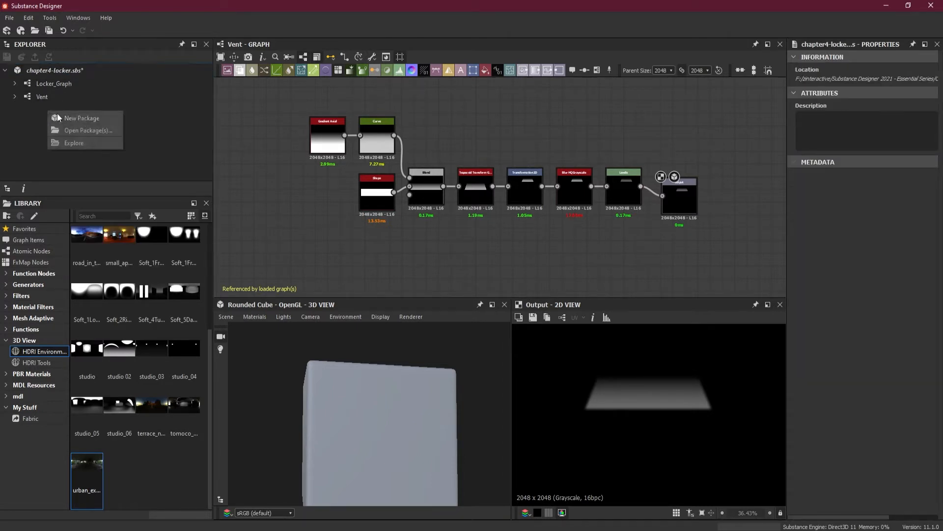
click(81, 118)
Add a Substance graph to the unsaved package from the PBR (Metallic/Roughness) template, keeping the name New Graph and the 4096 px size
right_click(49, 109)
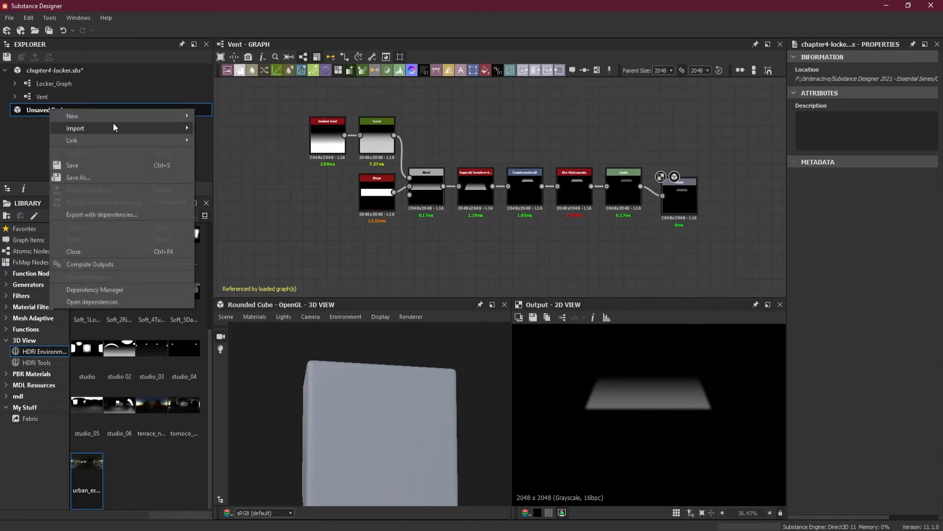
mouse_move(109, 117)
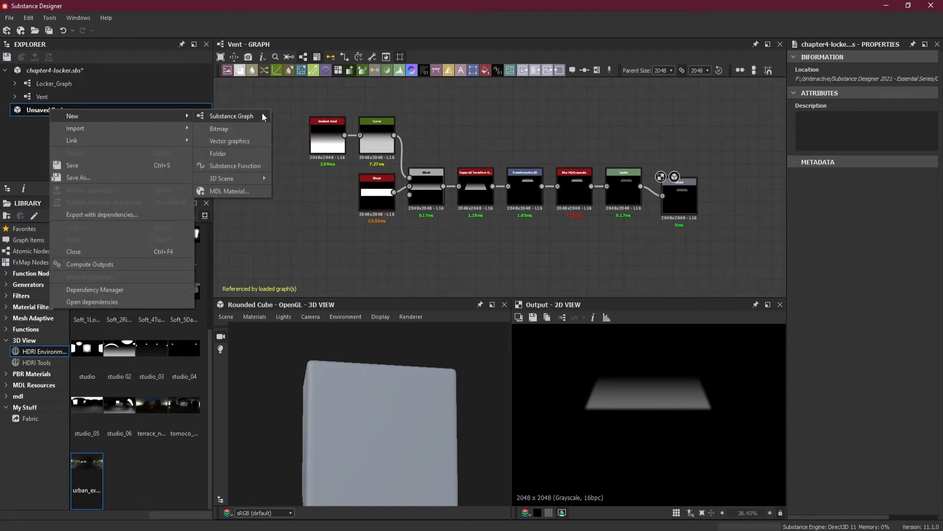
key(Escape)
right_click(108, 112)
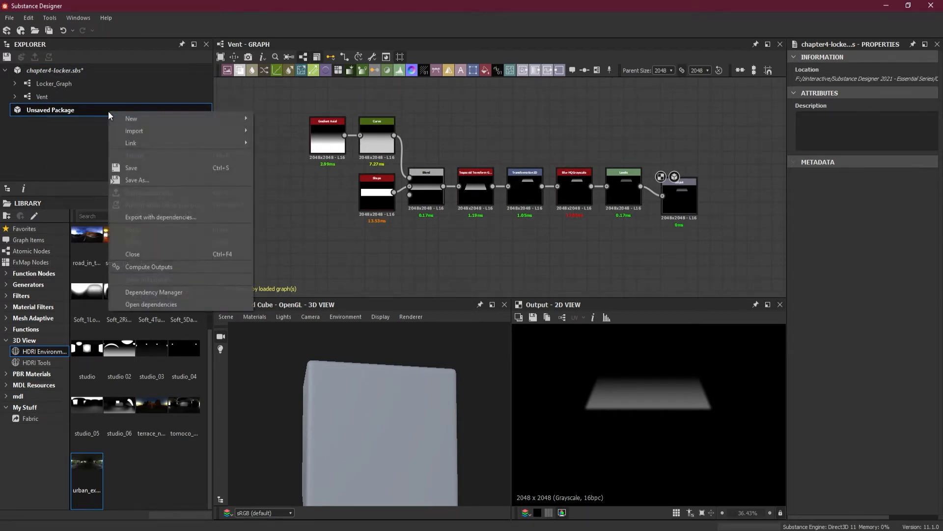
mouse_move(154, 120)
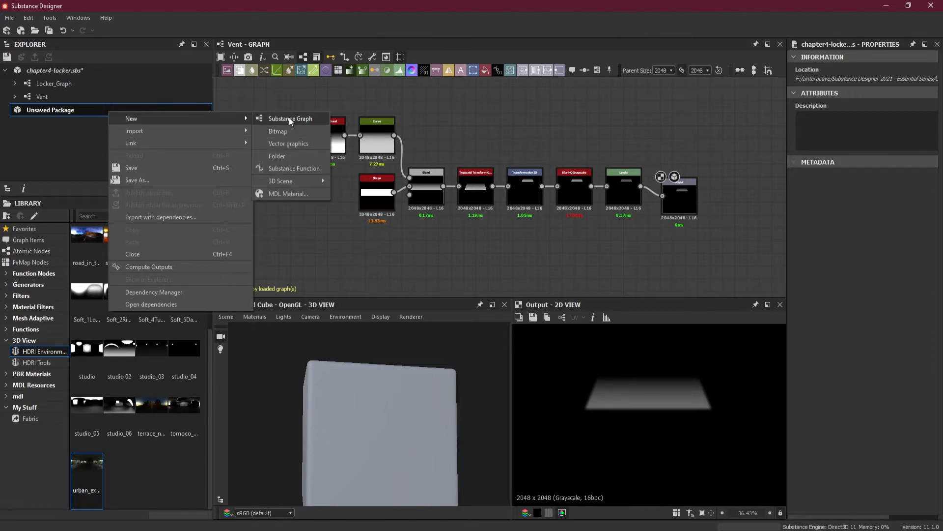
click(282, 122)
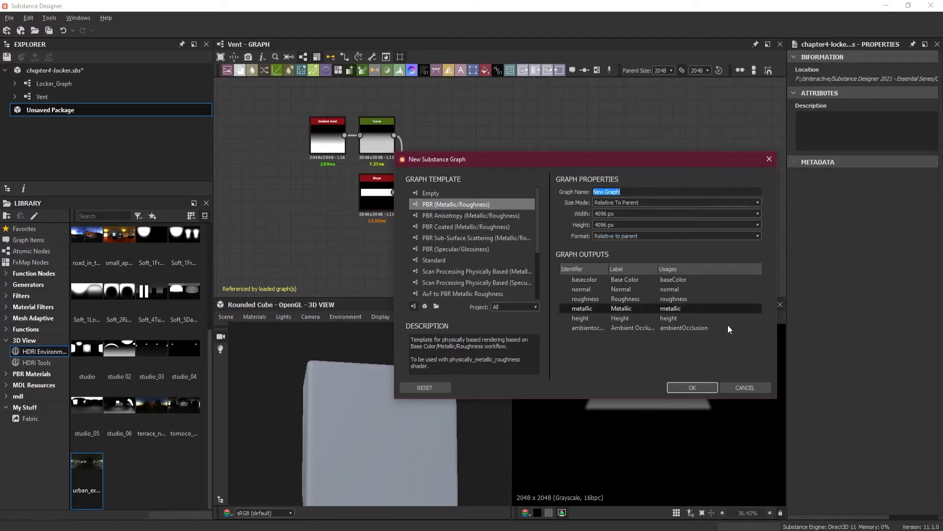
click(691, 386)
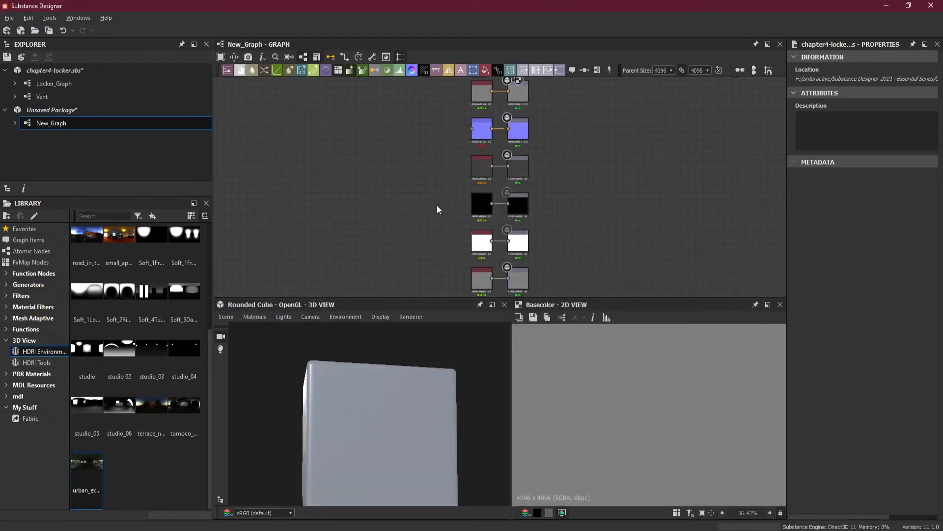
Copy all nodes of the Vent graph from Gradient Axial and Shape through Levels, leaving out the output node
click(50, 97)
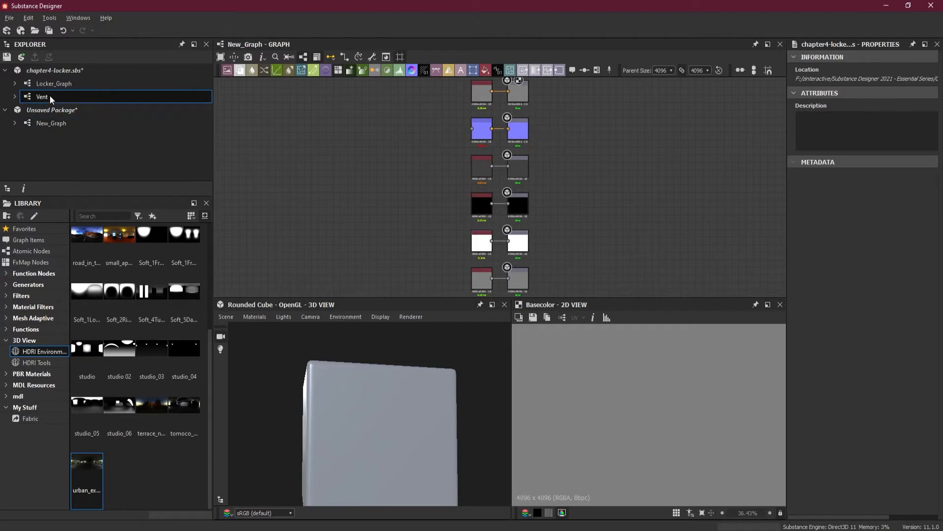
double_click(49, 97)
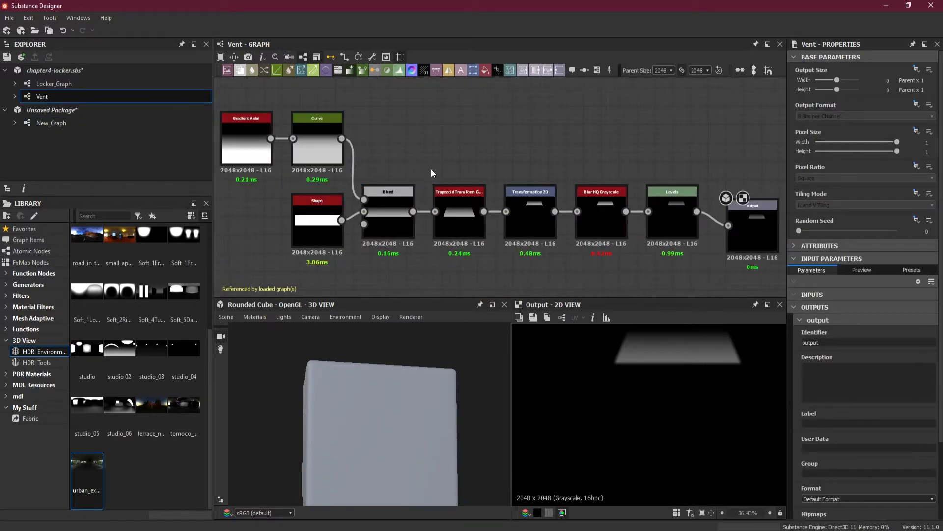
scroll(431, 169, down, 3)
drag(272, 112, 625, 232)
right_click(603, 214)
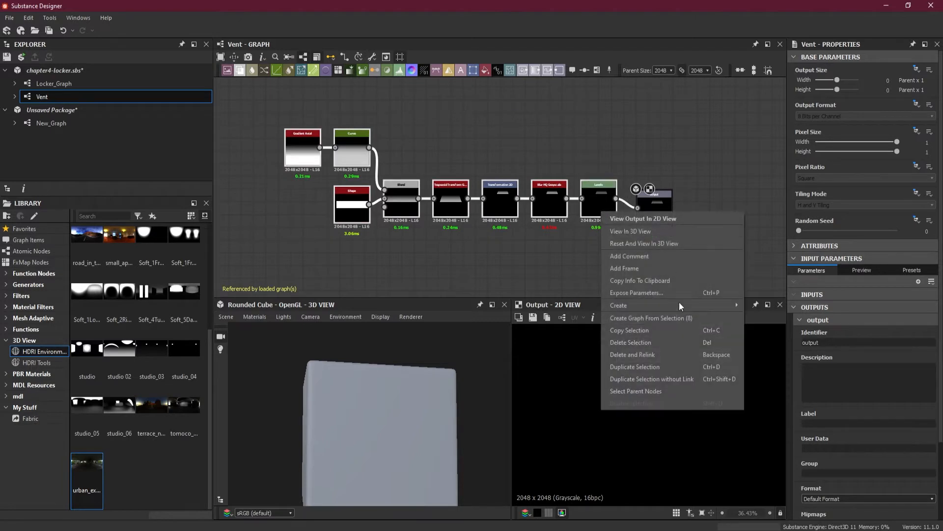
click(657, 330)
Paste the copied vent nodes into New_Graph and place them to the left of the material outputs
click(70, 124)
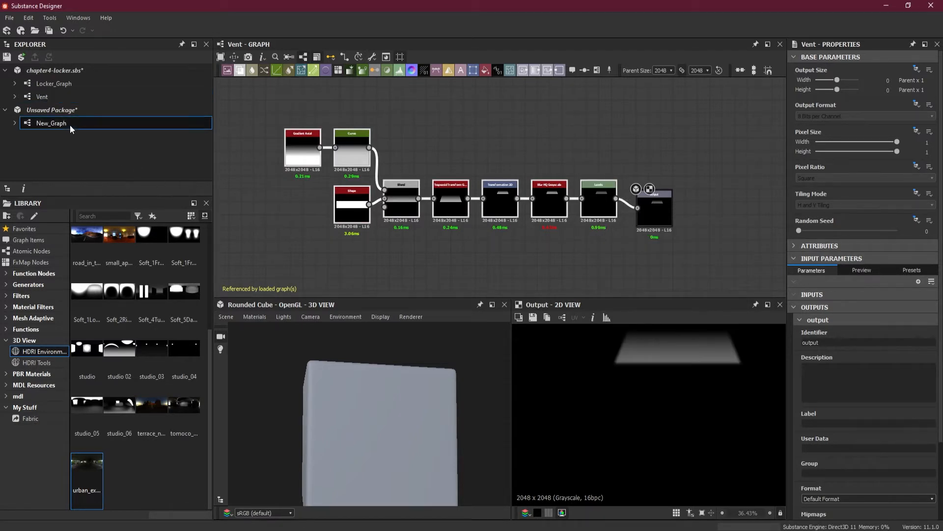
double_click(70, 125)
right_click(283, 137)
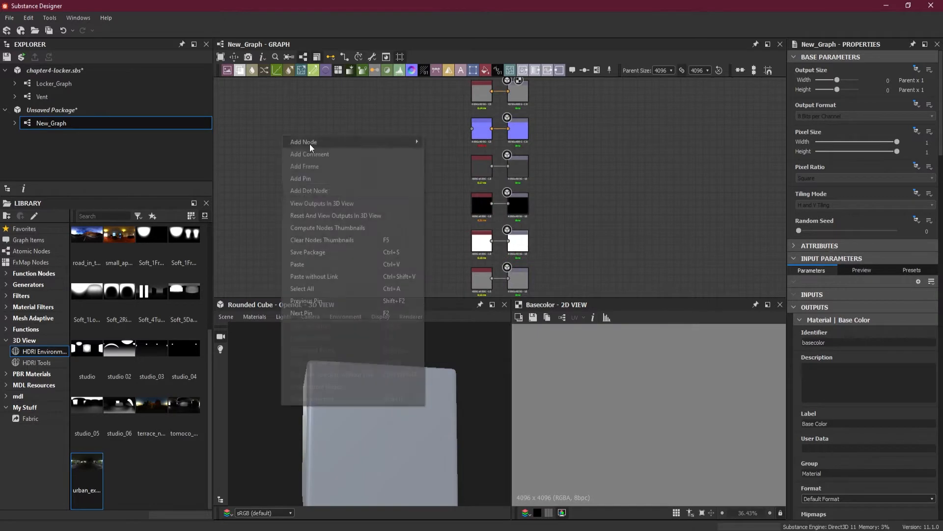
click(318, 263)
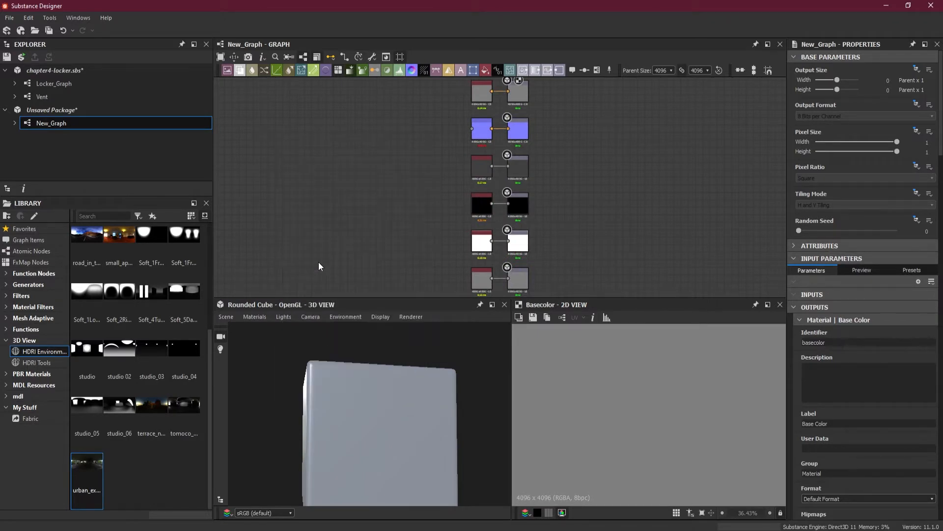
drag(578, 223, 366, 221)
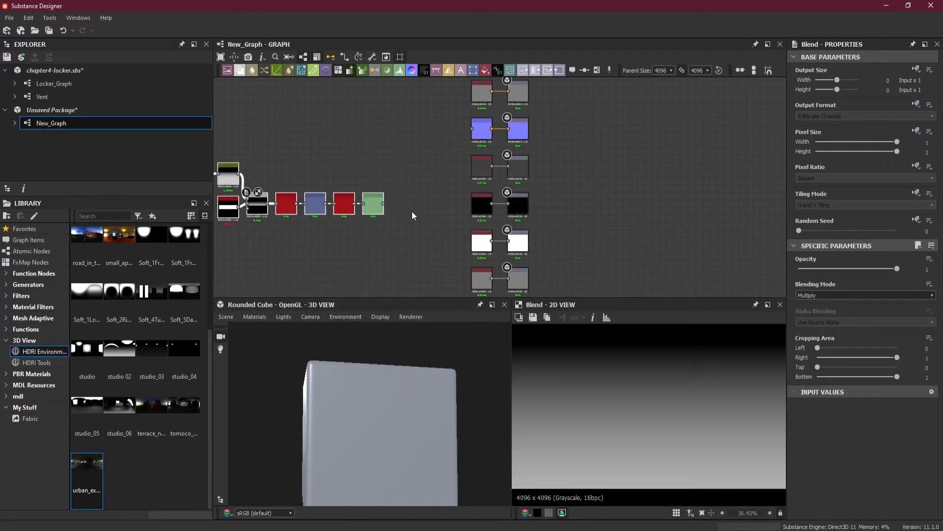
middle_drag(411, 210, 524, 202)
Delete the Uniform Color node feeding the Ambient Occlusion output
scroll(524, 177, up, 2)
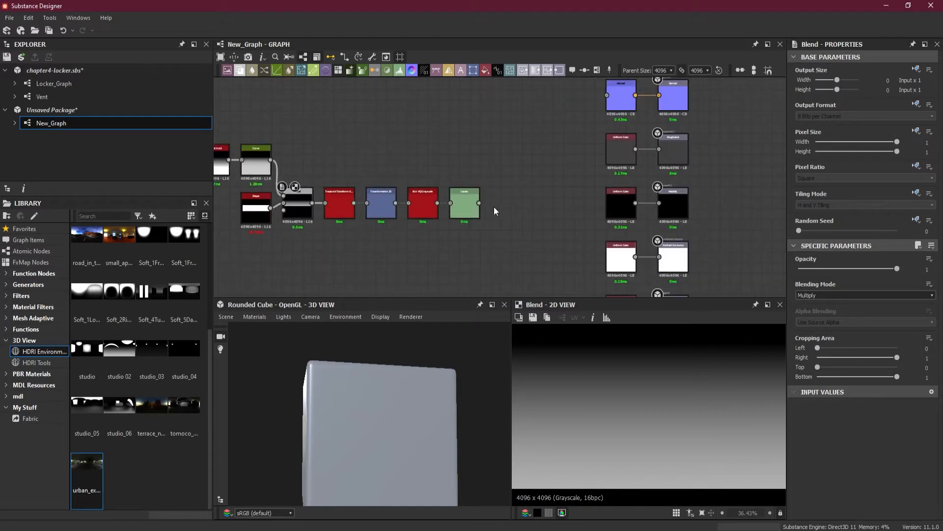
scroll(550, 219, down, 2)
middle_drag(630, 244, 623, 188)
scroll(622, 188, up, 2)
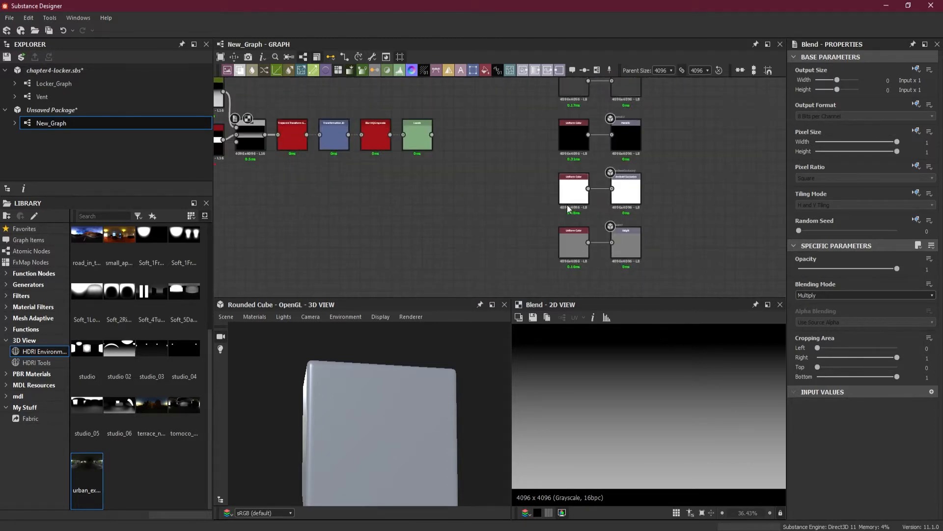
click(568, 194)
key(Delete)
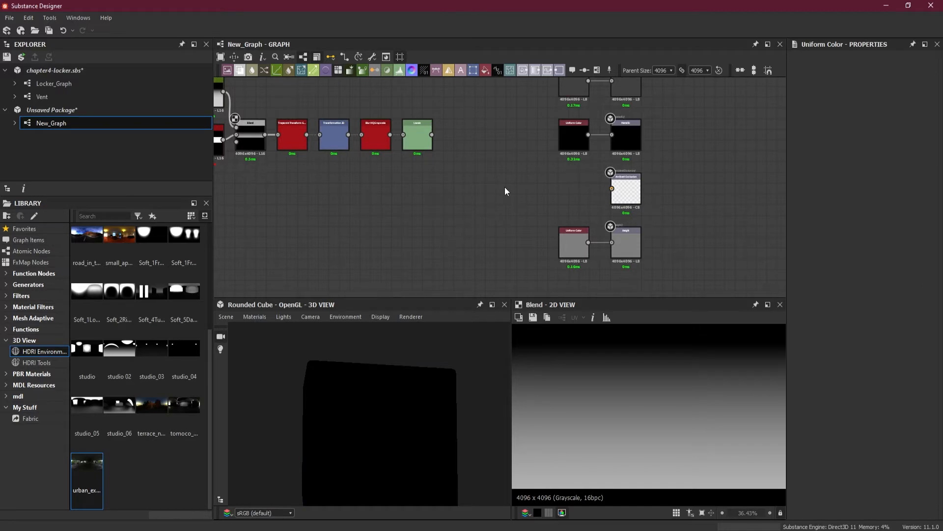
Add an Ambient Occlusion (HBAO) node and wire it between the vent's Levels node and the Ambient Occlusion output
key(space)
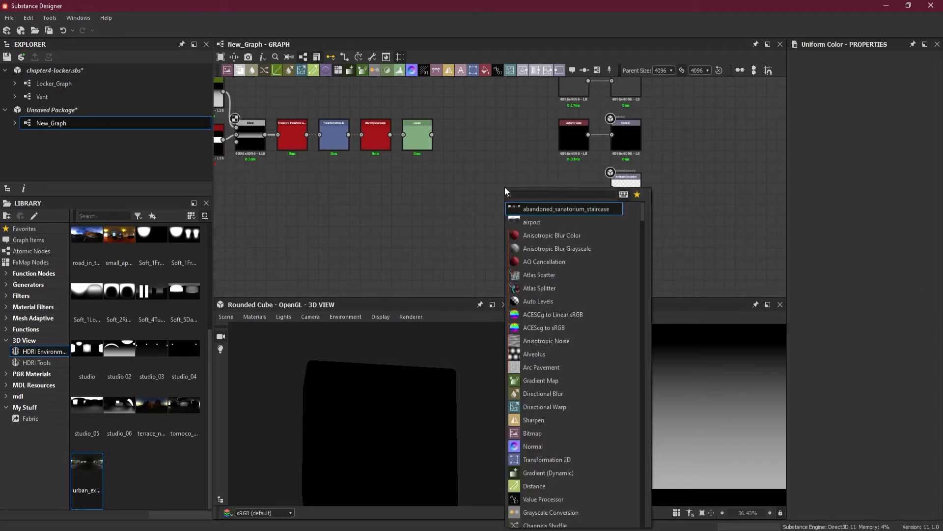
text(amb)
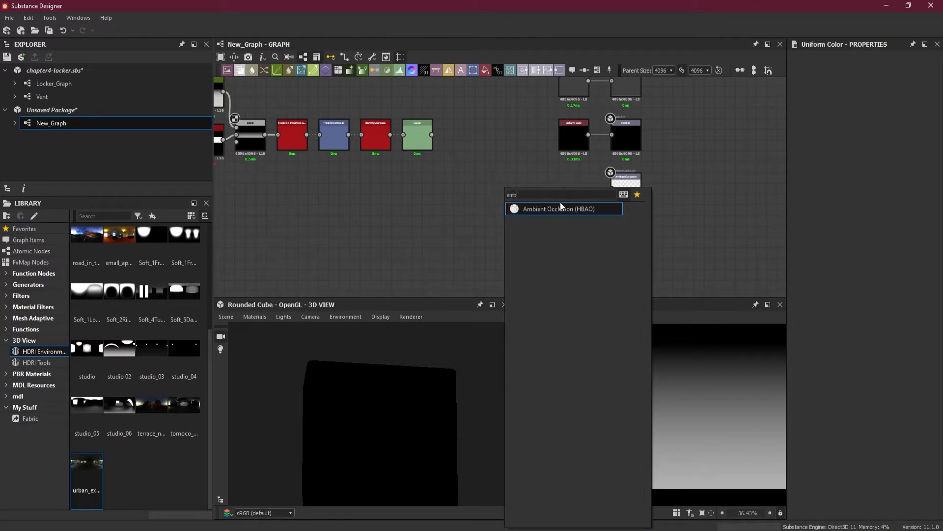
click(561, 209)
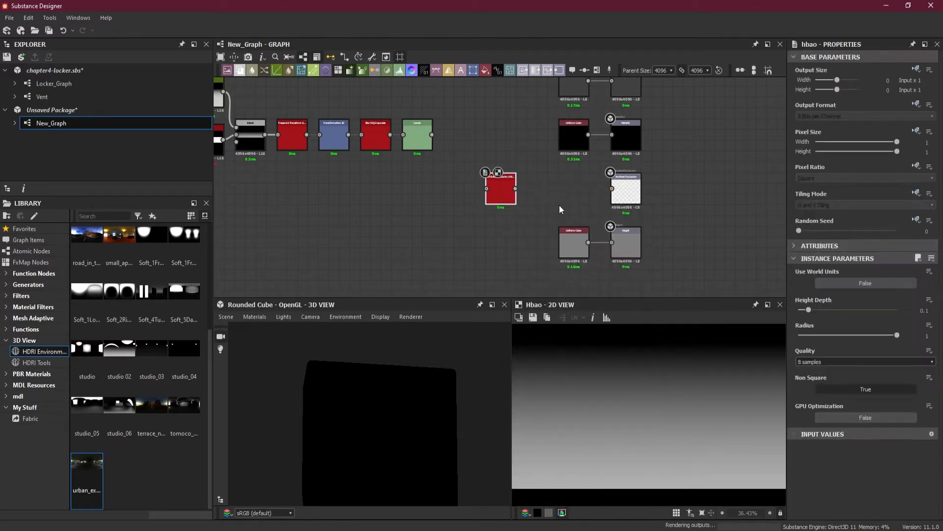
drag(589, 188, 559, 188)
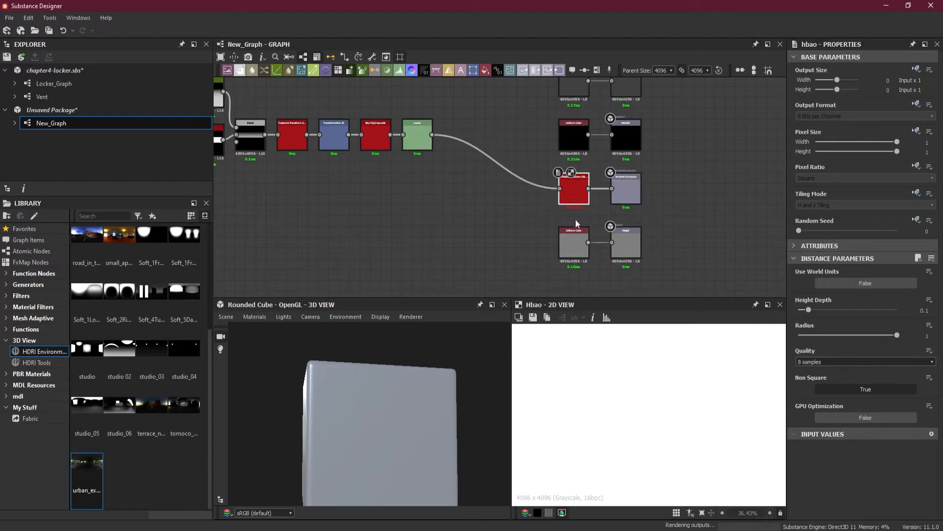
Delete the Uniform Color node feeding the Height output and connect the vent's Levels node to that output instead
click(574, 245)
key(Delete)
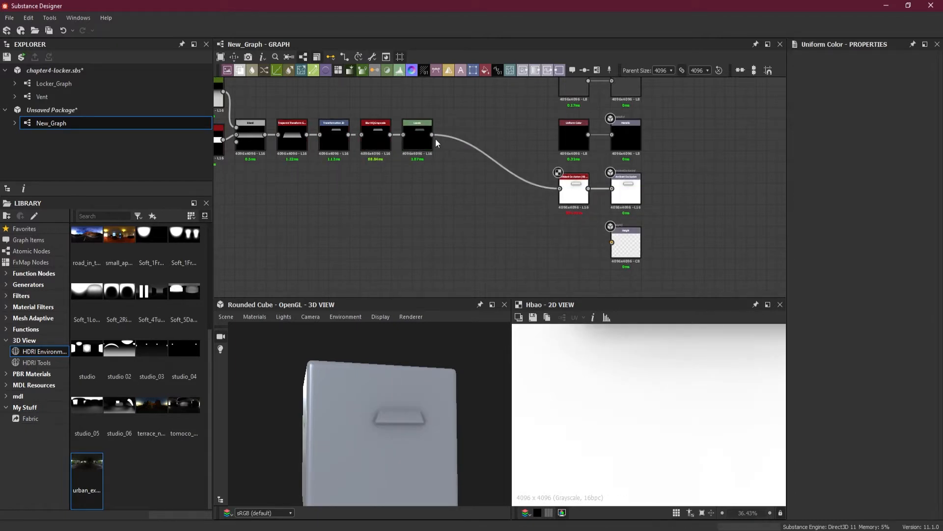
drag(432, 135, 612, 243)
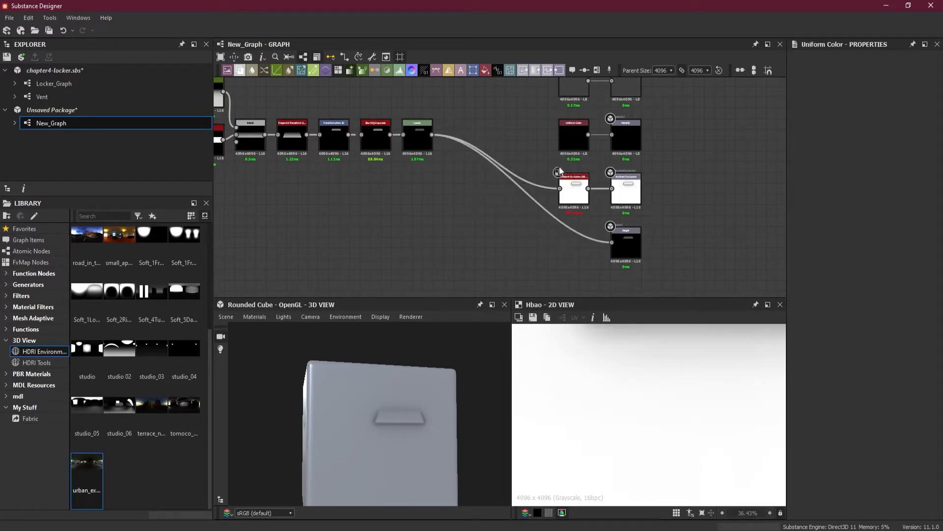
Connect the vent's Levels node to the input of the Normal node feeding the Normal output
middle_drag(540, 152, 521, 226)
scroll(544, 223, up, 2)
scroll(541, 207, down, 2)
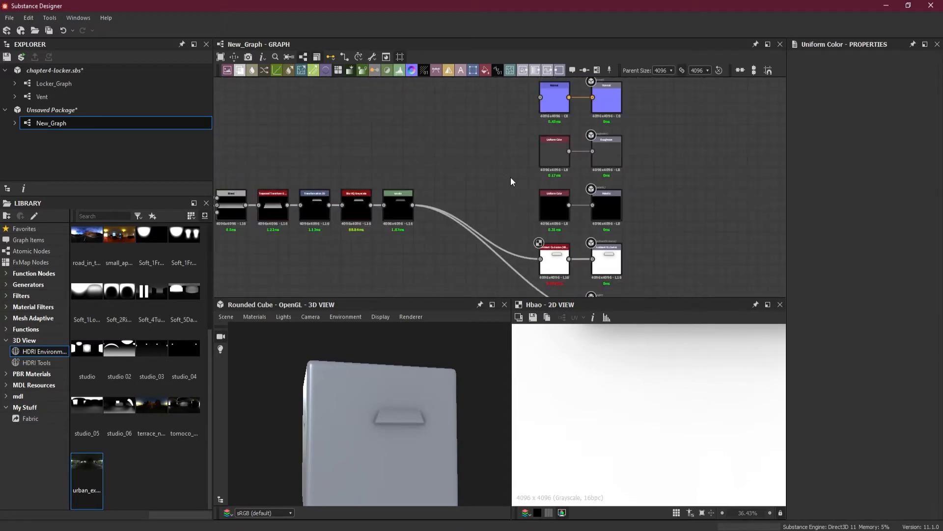
middle_drag(511, 178, 514, 214)
drag(417, 239, 543, 131)
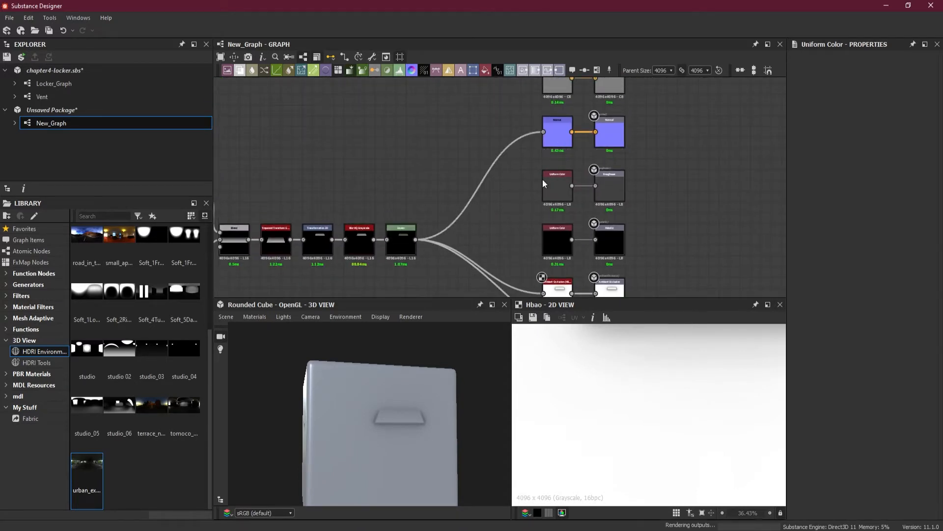
Switch the 3D preview's default material to the Tessellation variant of physically_metallic_roughness
drag(391, 421, 409, 455)
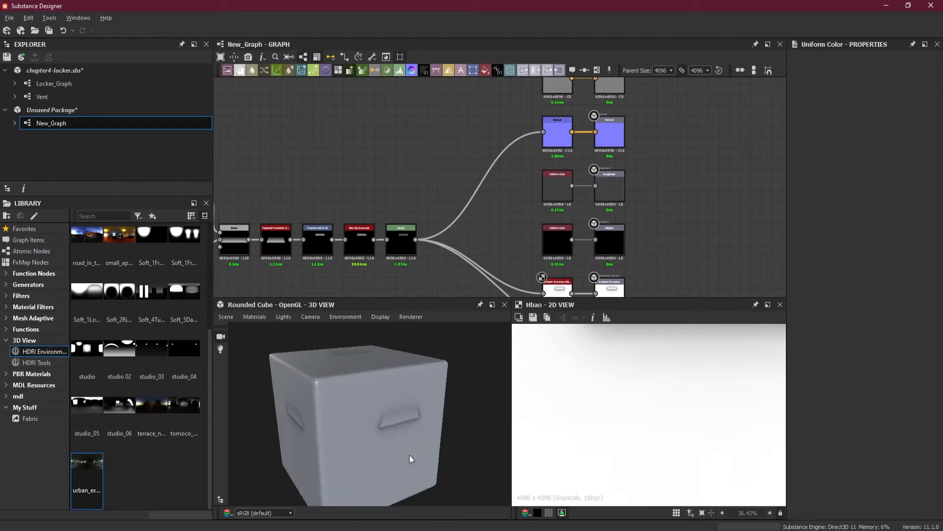
click(254, 317)
mouse_move(265, 331)
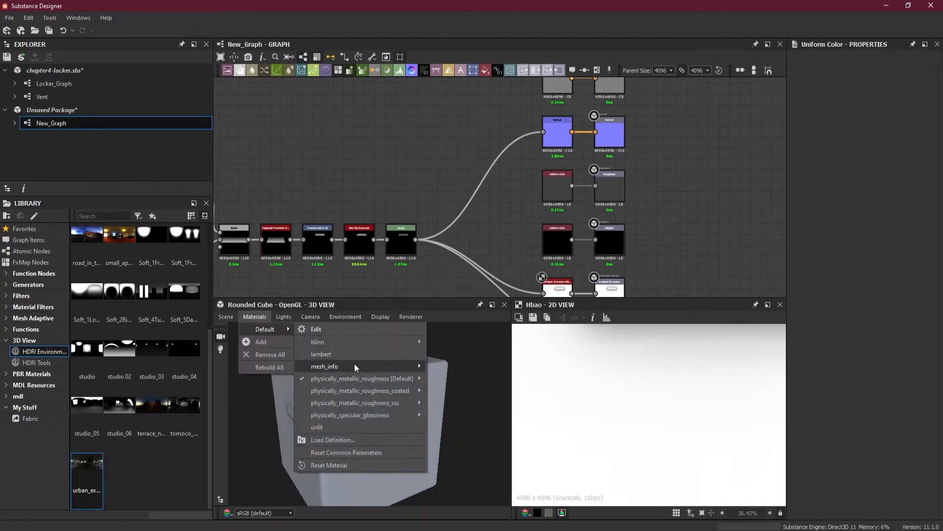
mouse_move(355, 378)
click(466, 387)
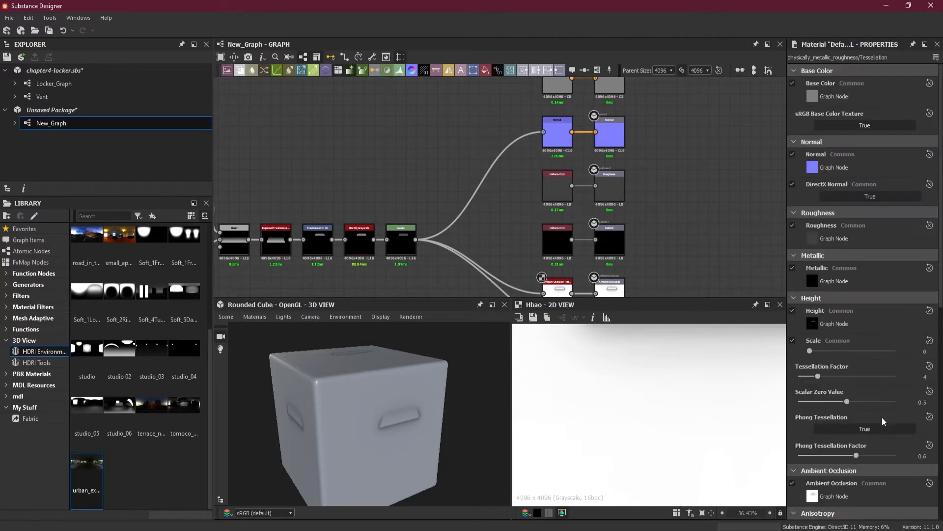
Set the material's Tessellation Factor to 16 and its Height Scale to 20
drag(819, 376, 896, 377)
double_click(931, 350)
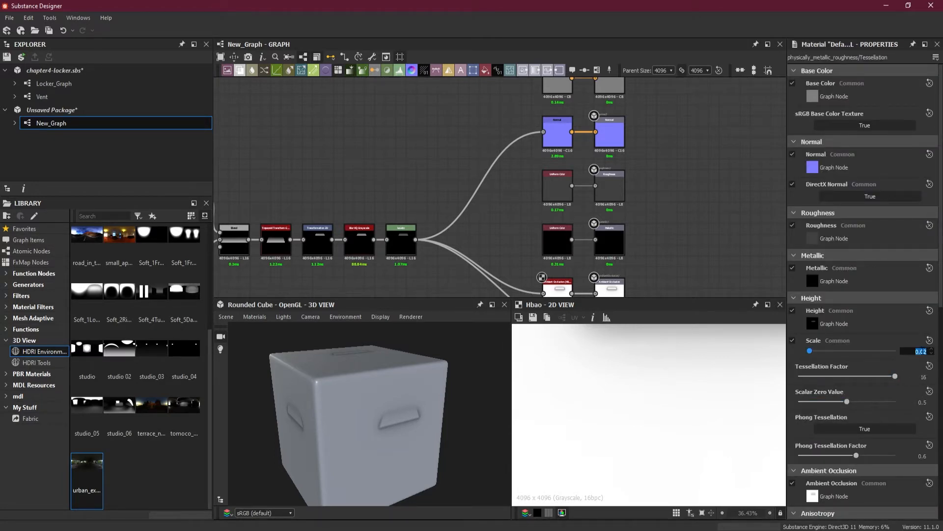
key(Return)
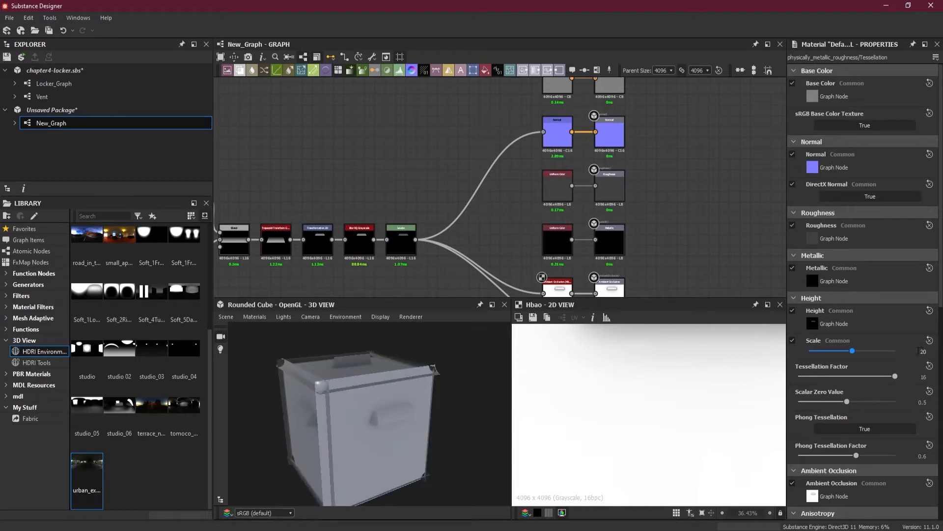
Reduce the material's Height Scale to 4.34, inspect the vent on the cube, and set the scale to 10
drag(849, 352, 818, 353)
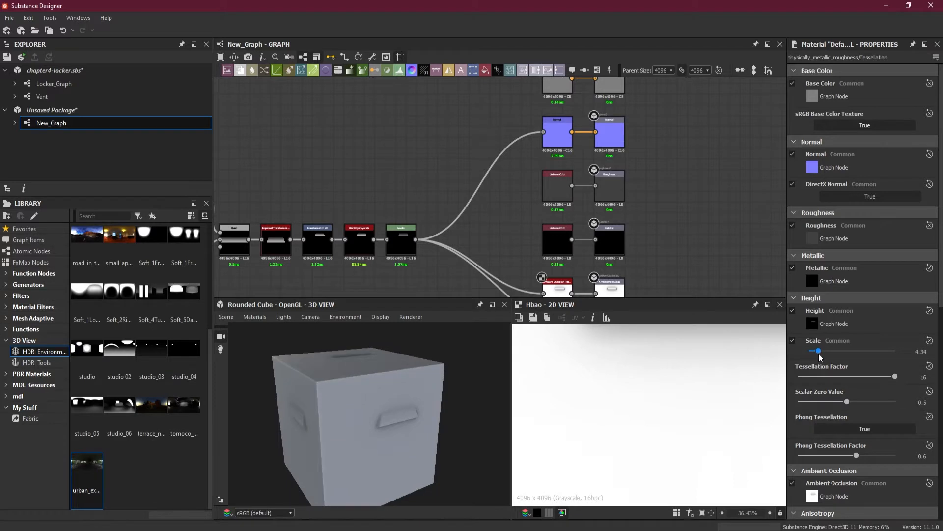
scroll(455, 394, up, 3)
scroll(456, 394, up, 3)
mouse_move(456, 394)
mouse_down()
mouse_move(449, 418)
mouse_move(493, 396)
mouse_move(465, 392)
mouse_up()
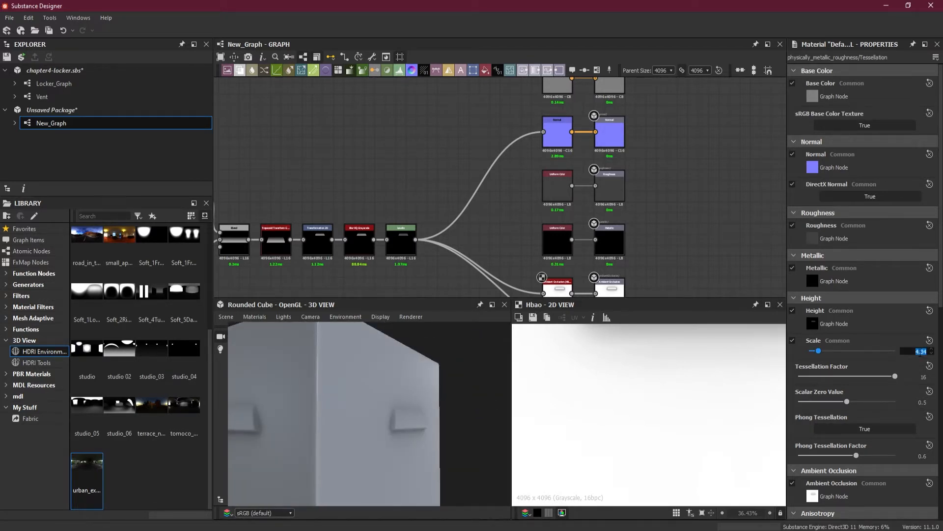
click(923, 352)
text(10)
key(Return)
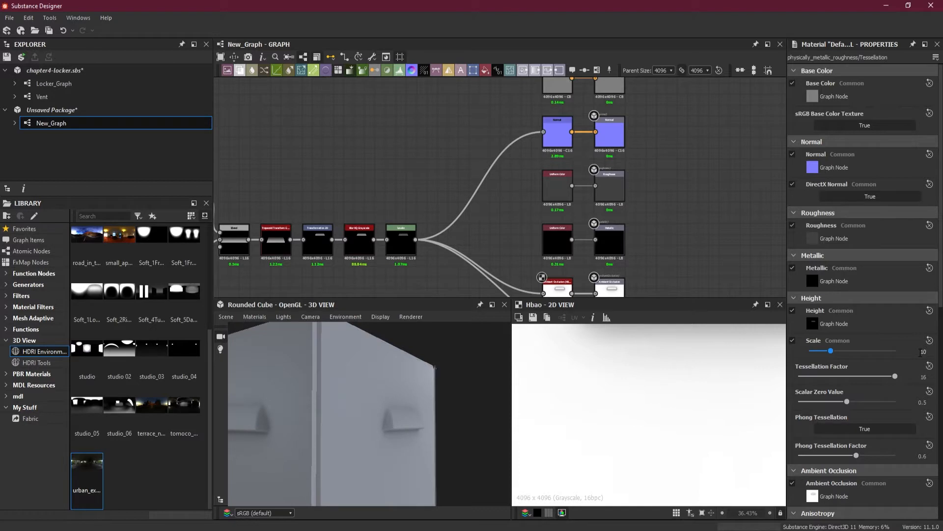
Change the 3D preview mesh from the rounded cube to Plane (hi-res)
click(269, 314)
click(230, 315)
click(230, 317)
click(273, 128)
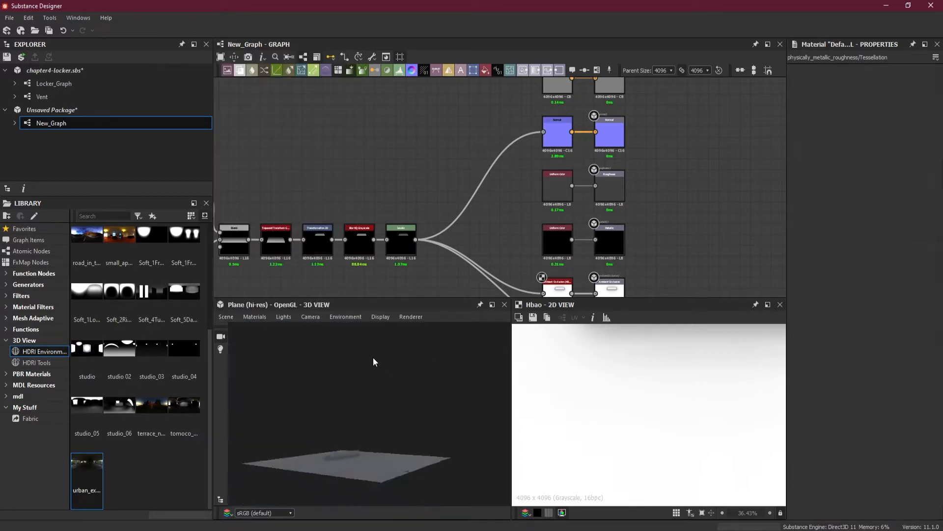
Inspect the vent's relief on the plane from several angles and set the material's Height Scale to 20
drag(384, 417, 361, 461)
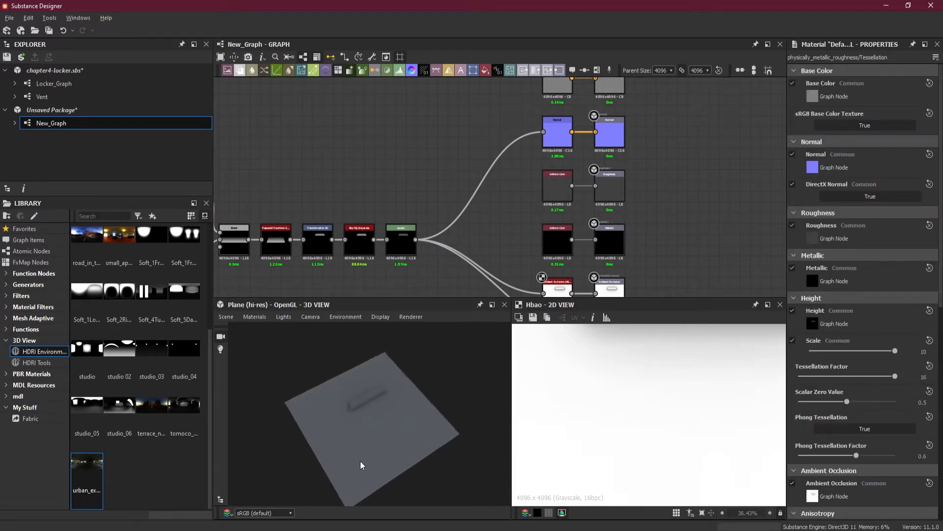
right_drag(324, 349, 410, 432)
drag(412, 434, 282, 317)
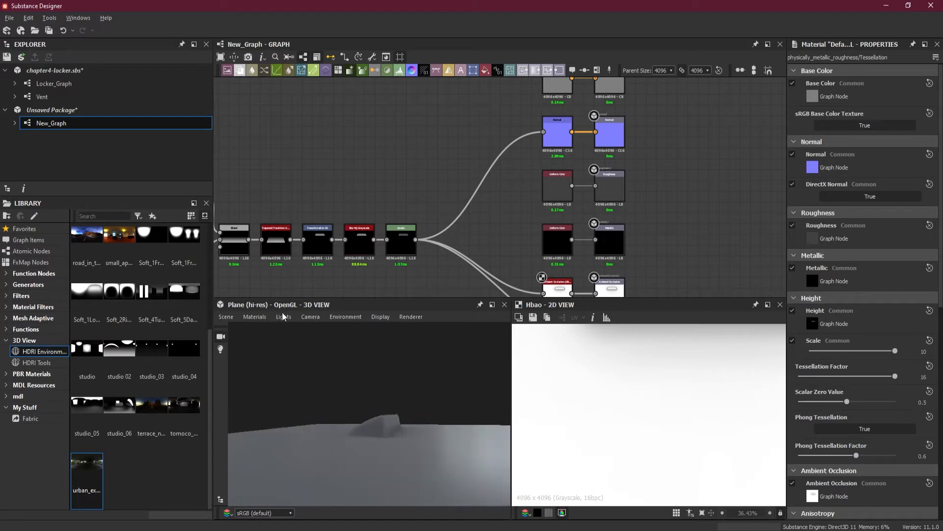
double_click(923, 351)
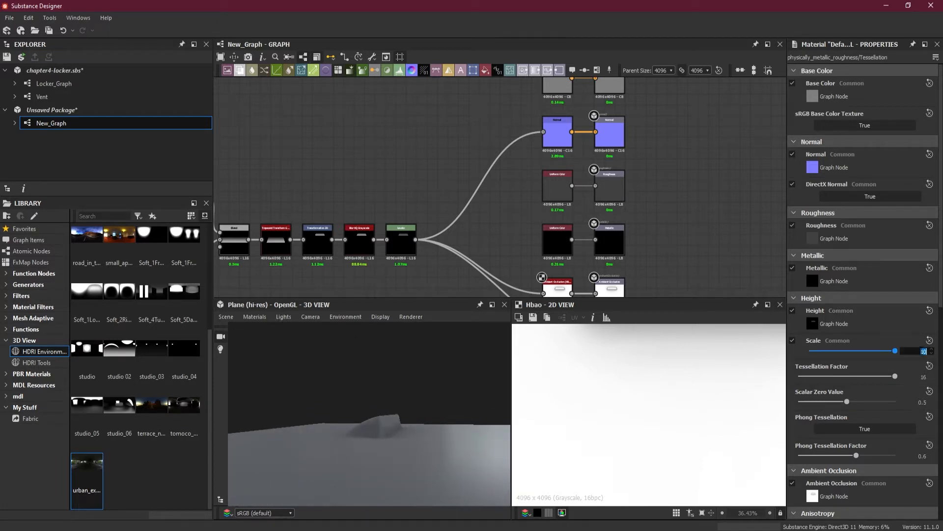
text(20)
key(Return)
mouse_move(470, 375)
mouse_down()
mouse_move(437, 455)
mouse_move(387, 468)
mouse_move(450, 396)
mouse_move(453, 373)
mouse_up()
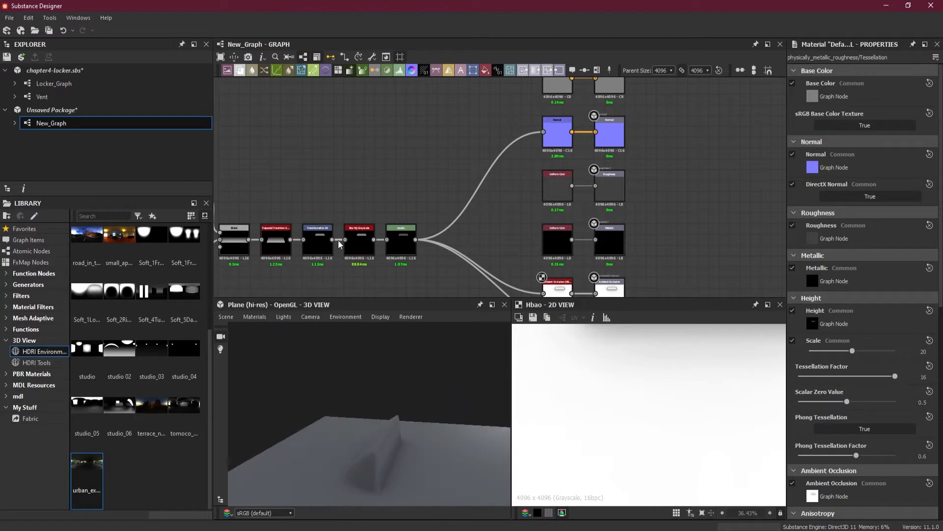
Examine the vent's node chain from the Shape and Blend nodes to Levels, comparing it with the relief on the 3D plane
middle_drag(338, 240, 560, 214)
scroll(469, 214, up, 3)
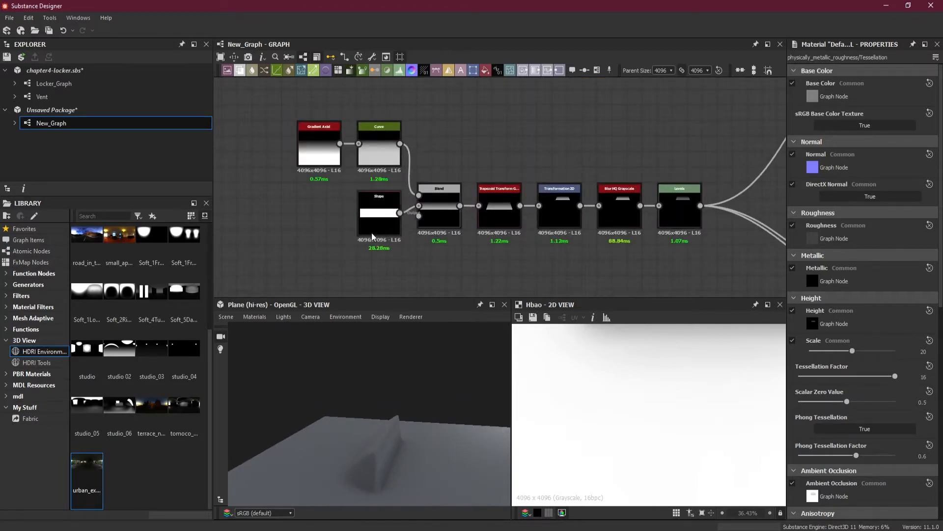
scroll(408, 226, up, 2)
click(363, 214)
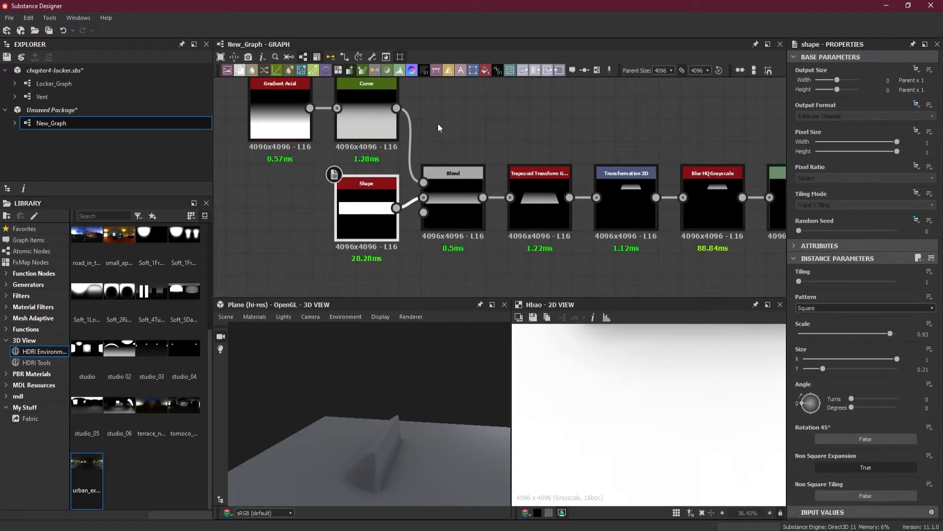
click(446, 189)
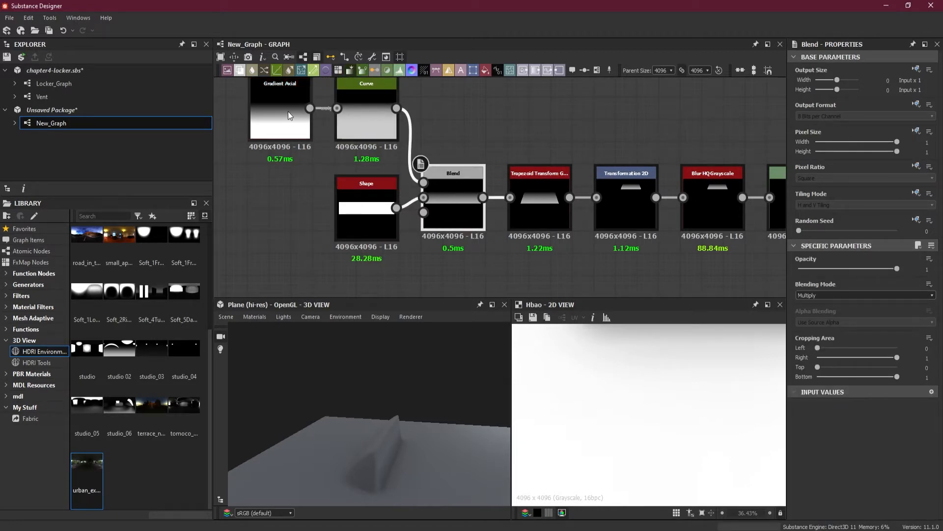
middle_drag(500, 204, 388, 195)
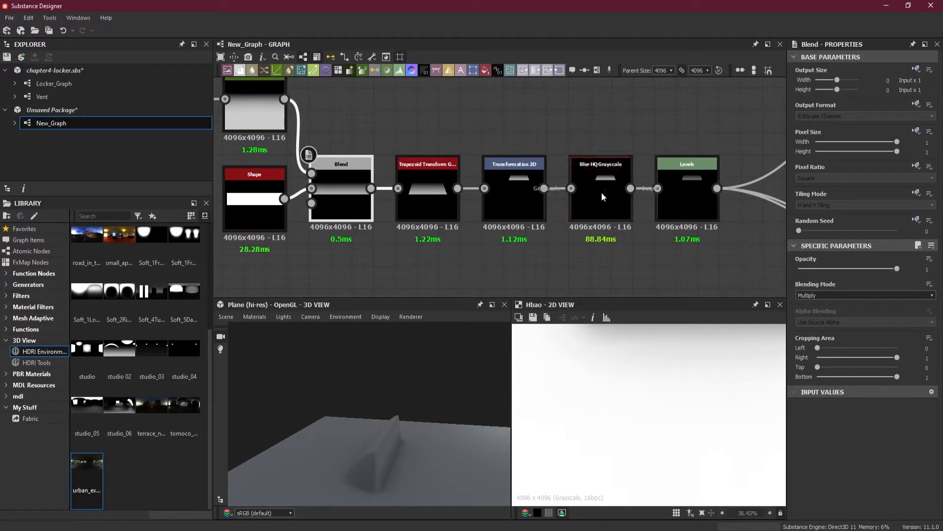
scroll(721, 199, down, 3)
middle_drag(724, 241, 644, 215)
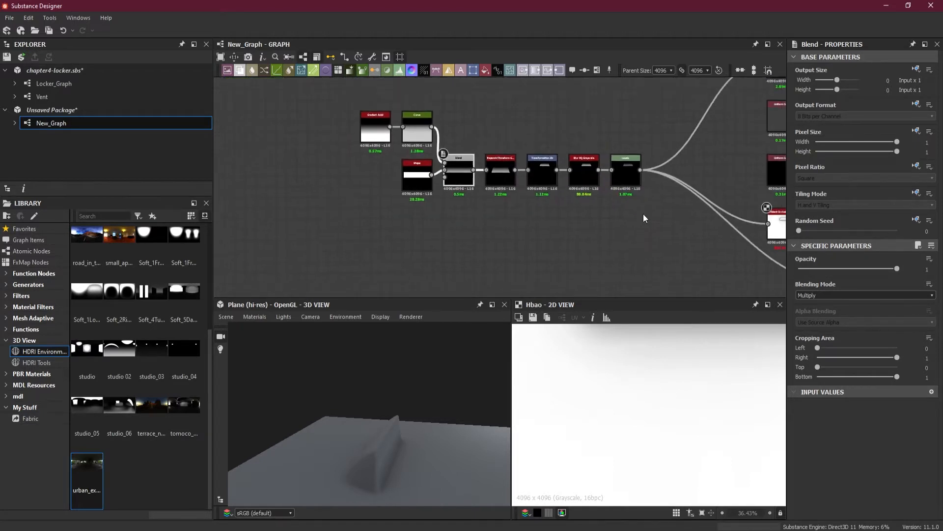
mouse_move(444, 462)
mouse_down()
mouse_move(417, 471)
mouse_move(368, 452)
mouse_move(453, 438)
mouse_move(454, 452)
mouse_up()
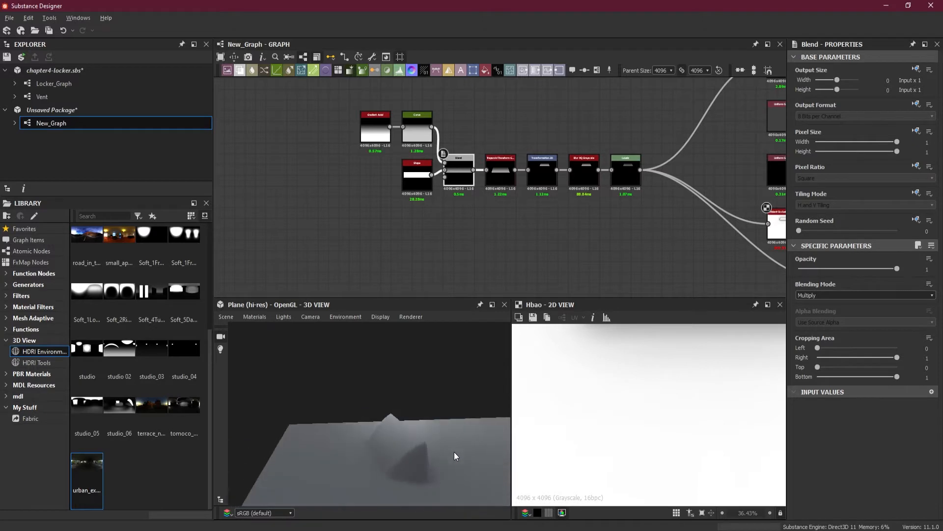
Add a Gradient Linear 1 node in the empty area below the vent's node chain
middle_drag(580, 237, 525, 213)
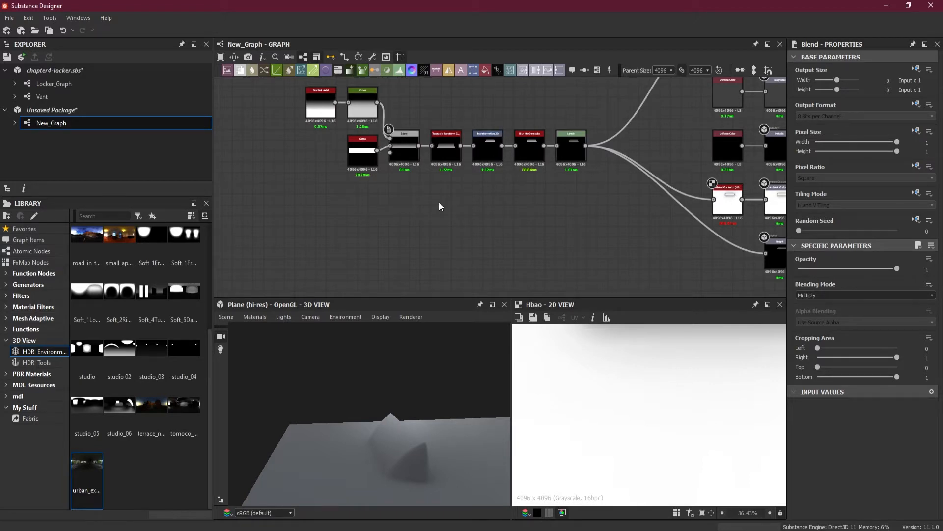
scroll(438, 202, up, 2)
middle_drag(439, 202, 440, 230)
scroll(478, 250, down, 1)
key(space)
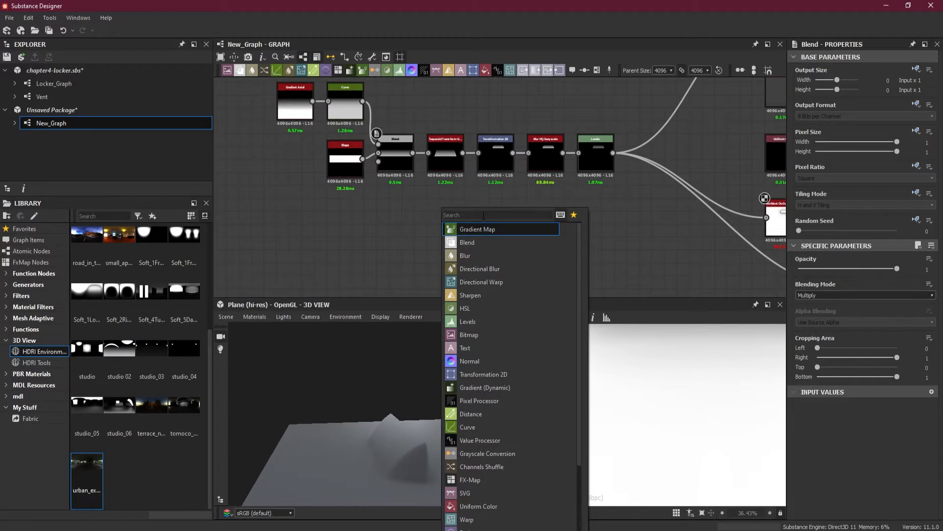
text(gr)
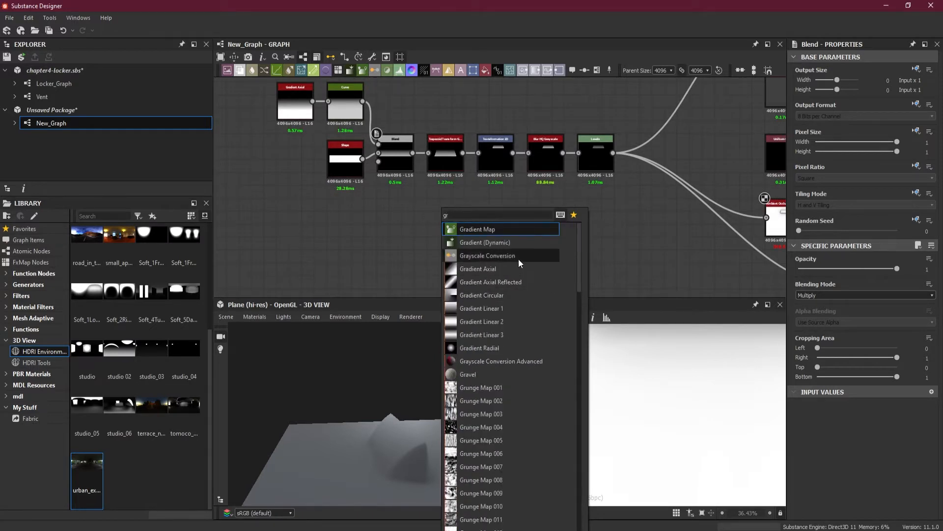
click(516, 310)
drag(434, 247, 389, 260)
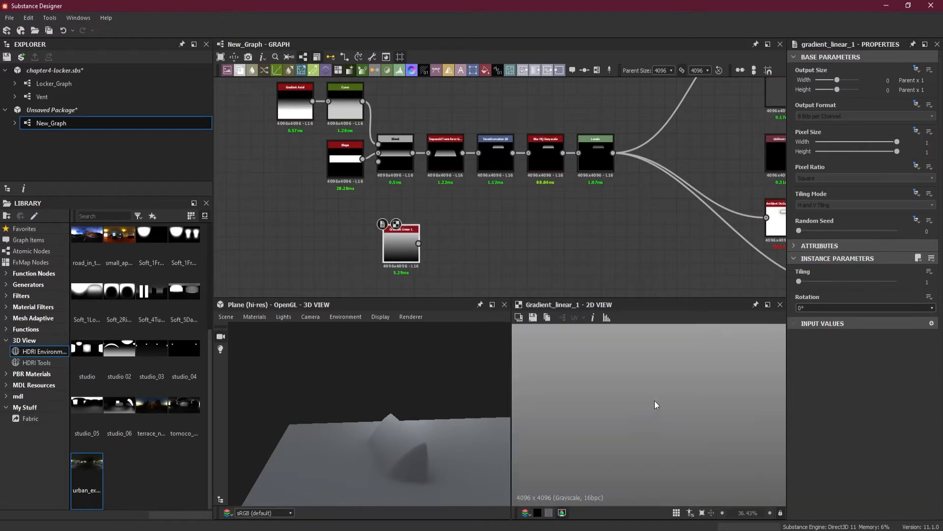
Add a Curve node connected to the output of the Gradient Linear 1 node
scroll(629, 377, down, 1)
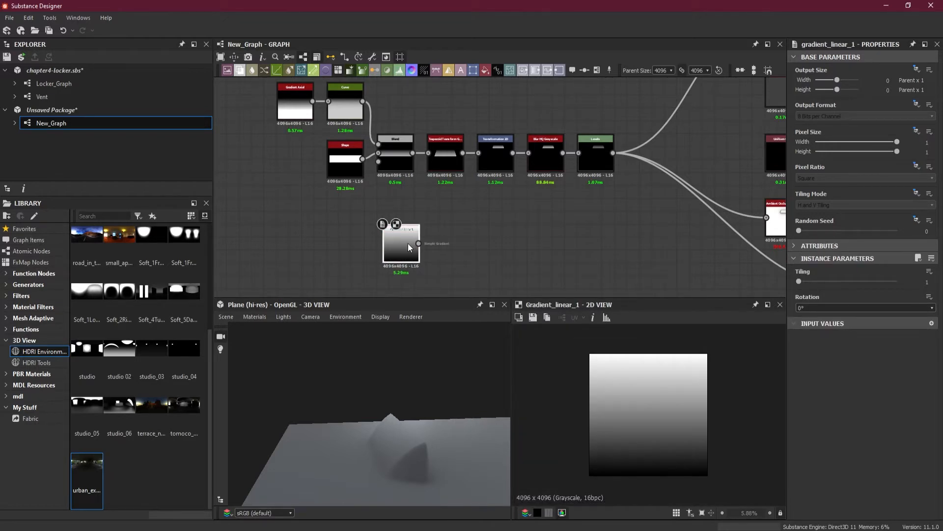
key(space)
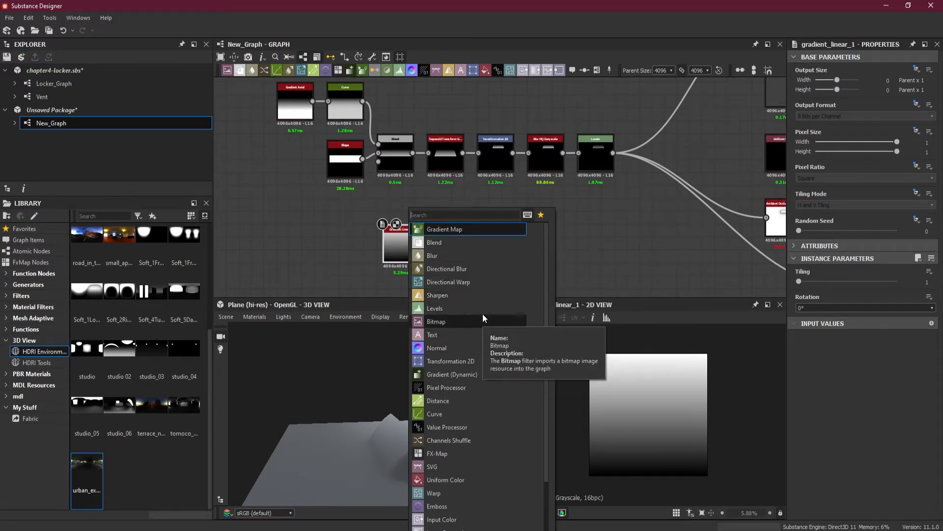
text(cur)
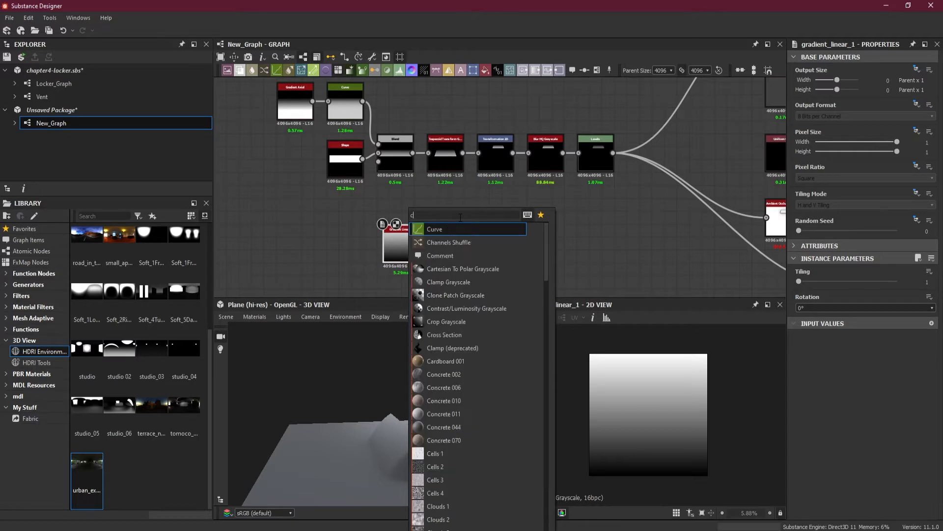
click(460, 230)
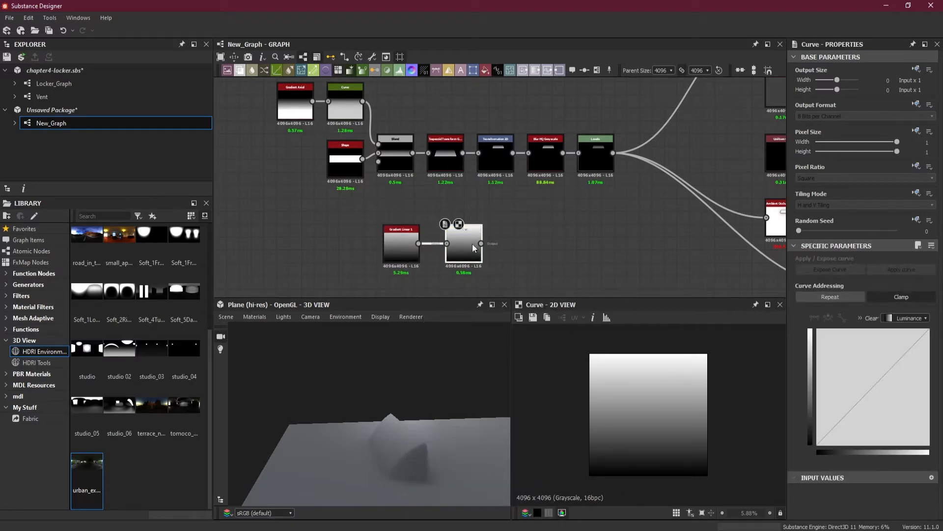
Move all the outgoing connections of the vent's Levels node to the new Curve node and inspect the plane from the side
shift+drag(613, 167, 481, 243)
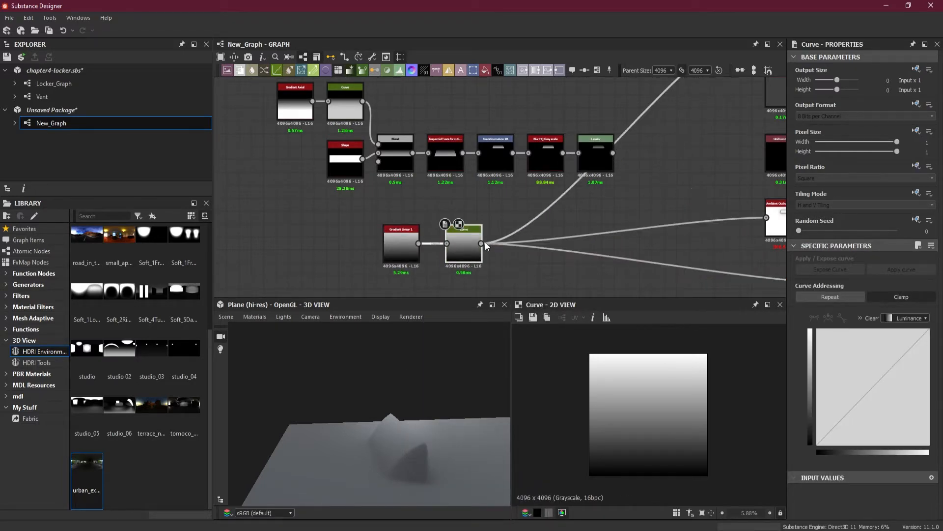
drag(441, 401, 403, 410)
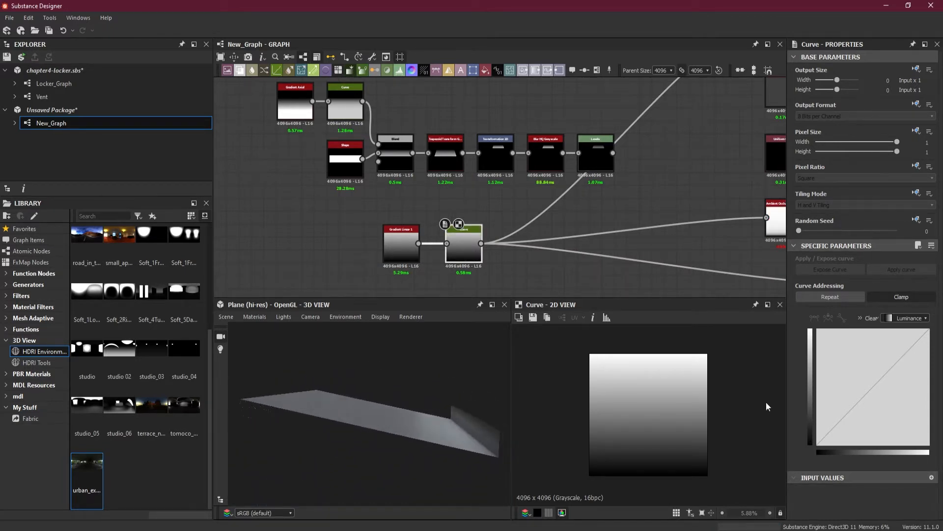
drag(496, 447, 440, 429)
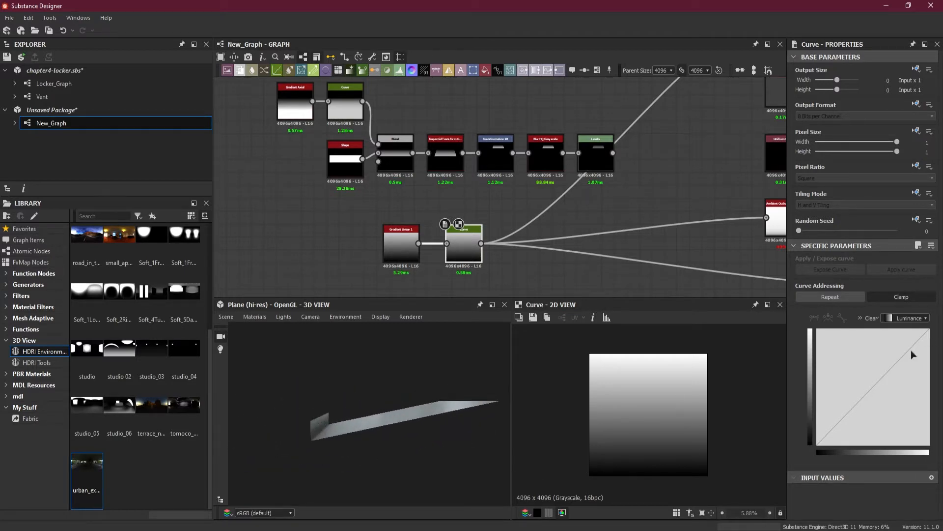
Shift the Gradient Linear 1 and Curve nodes left and insert a Transformation 2D node after the Curve
drag(476, 256, 339, 250)
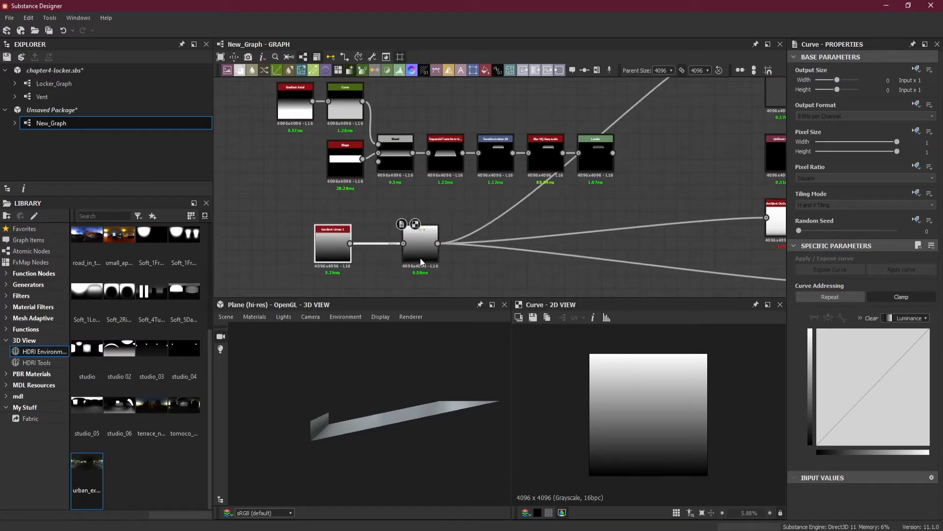
drag(426, 261, 406, 260)
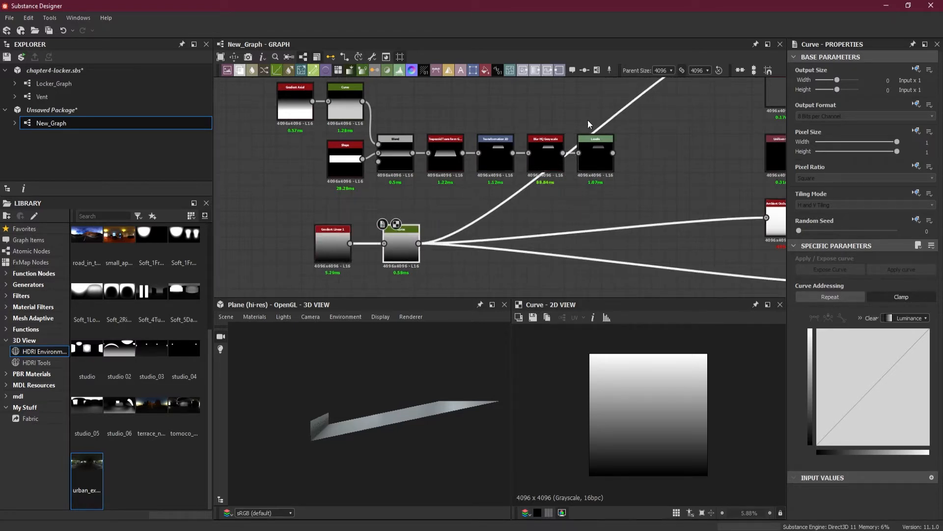
click(472, 72)
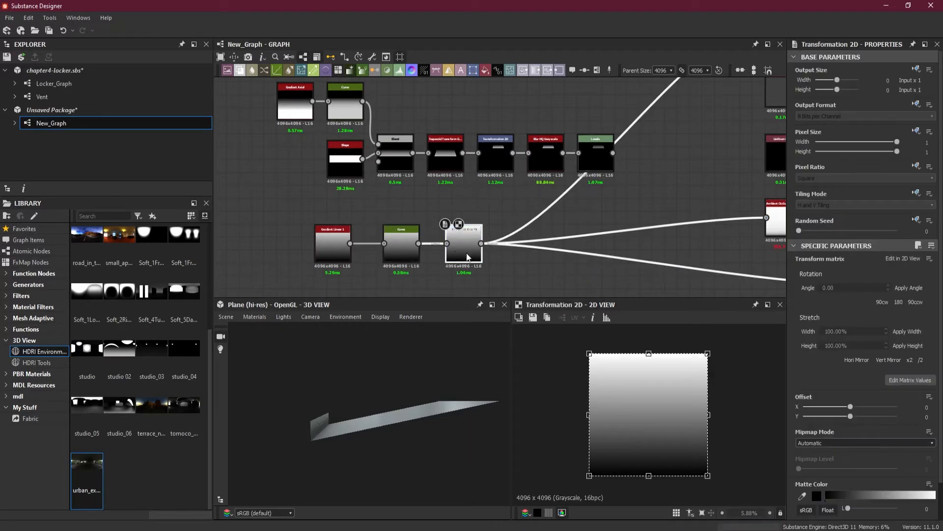
Set the Transformation 2D node's tiling mode to an absolute No Tiling
click(919, 195)
click(907, 235)
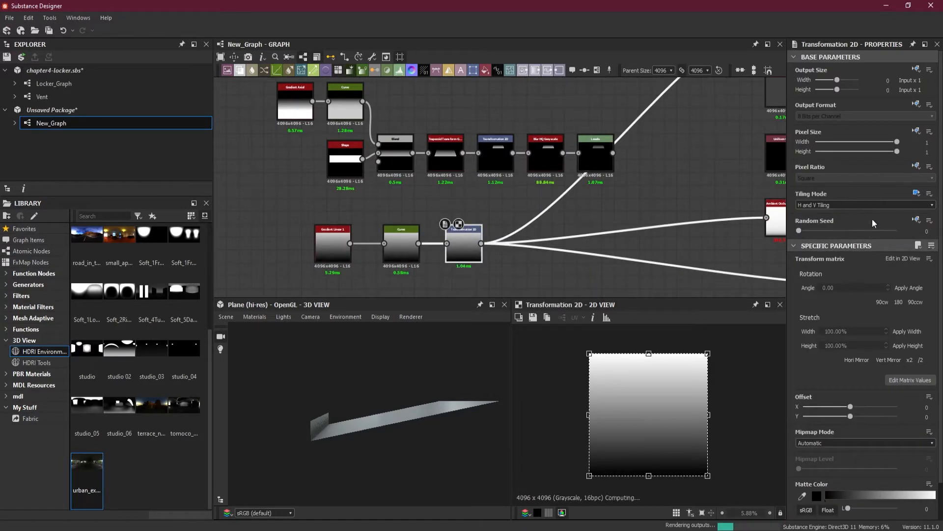
click(844, 206)
click(835, 232)
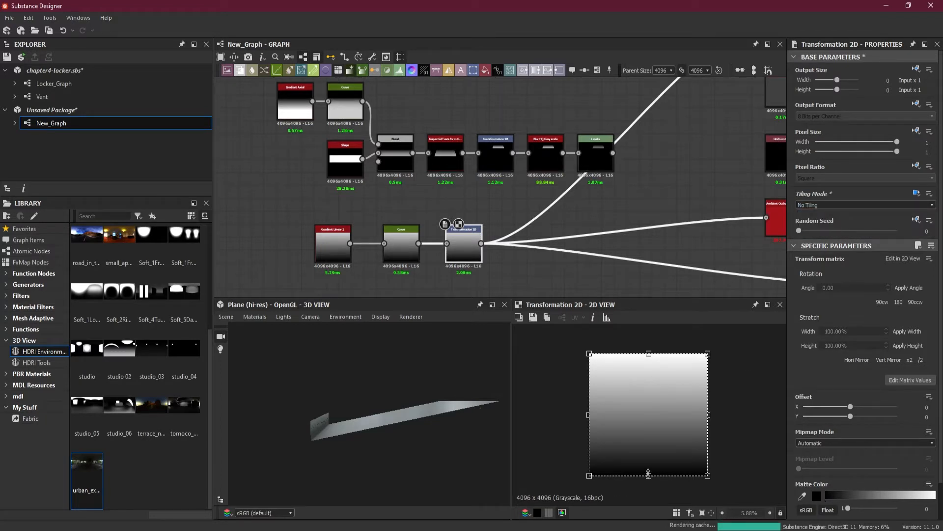
Shrink the gradient in the Transformation 2D node to a short, wide rectangle near the centre, with a Y offset of -0.1
drag(649, 472, 649, 407)
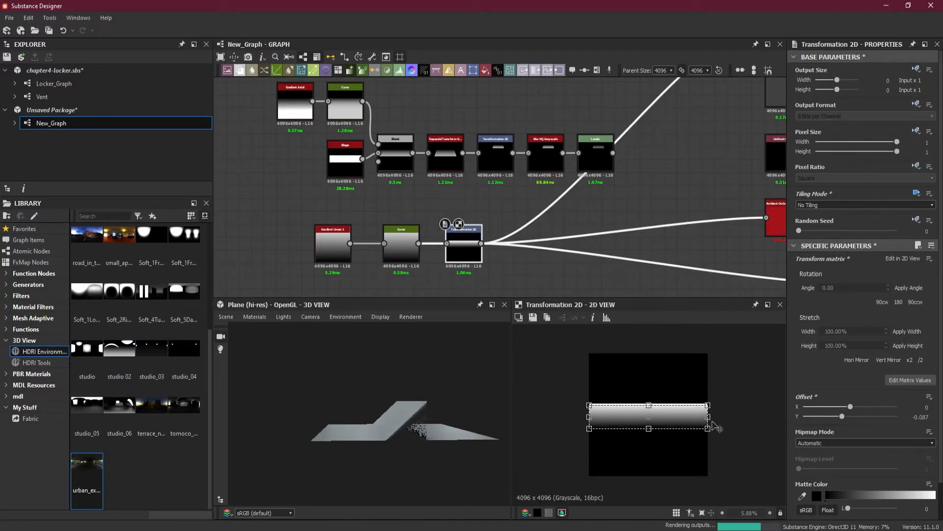
drag(709, 416, 689, 416)
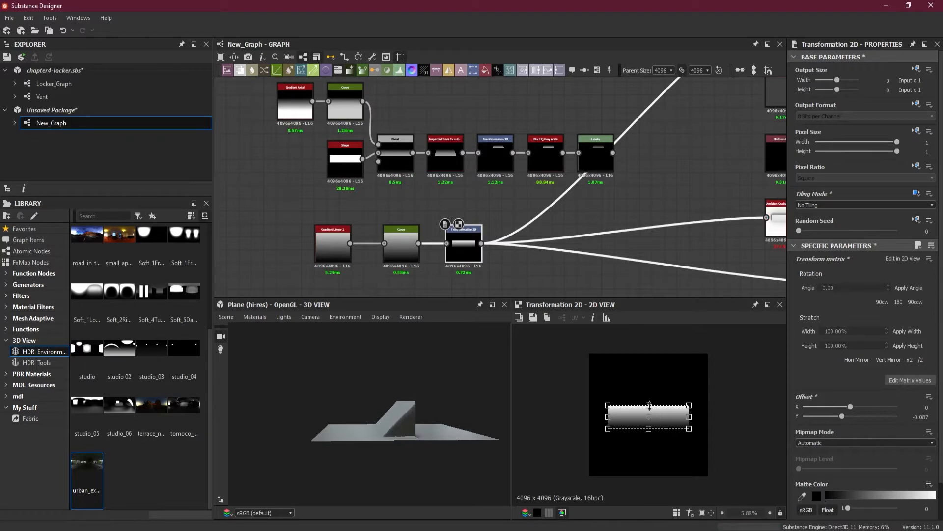
drag(651, 404, 651, 404)
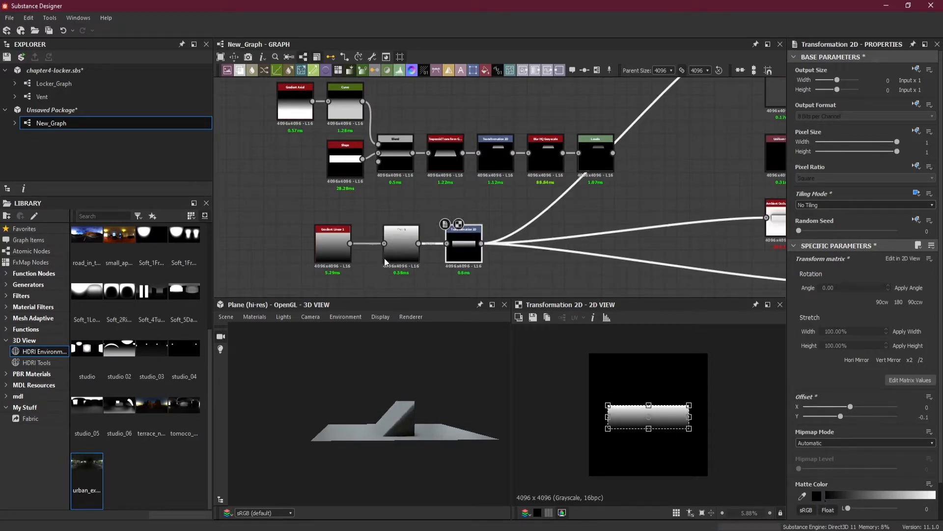
Bend the Curve node's profile into a convex arc with a smooth point at about 0.41 horizontally and 0.71 vertically
double_click(400, 244)
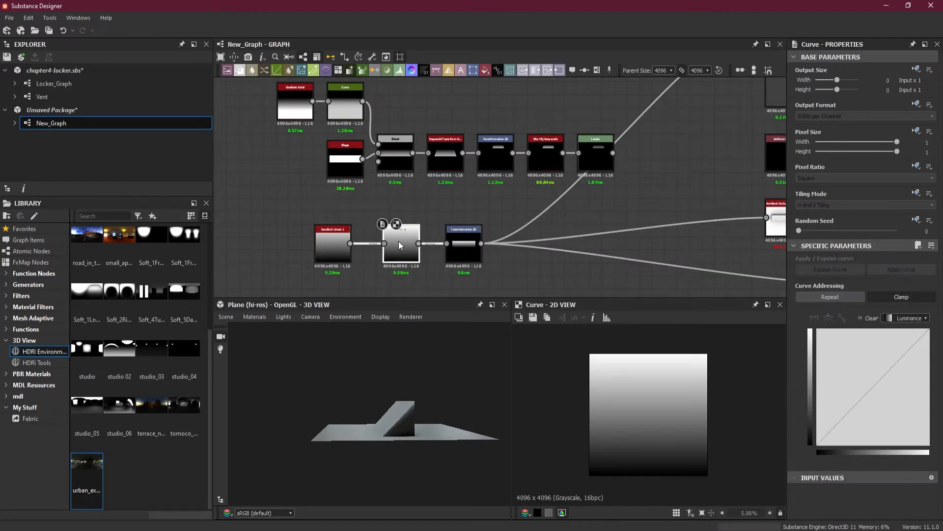
drag(280, 400, 388, 399)
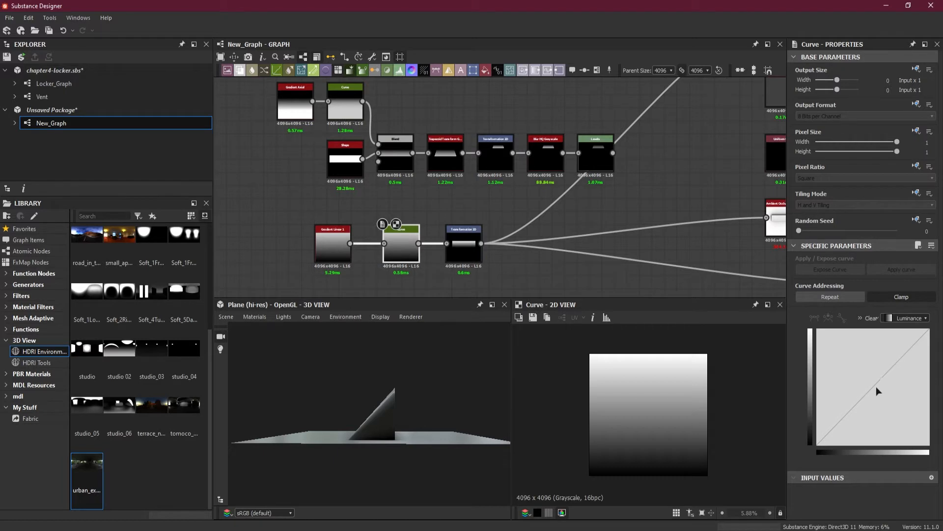
drag(871, 387, 891, 338)
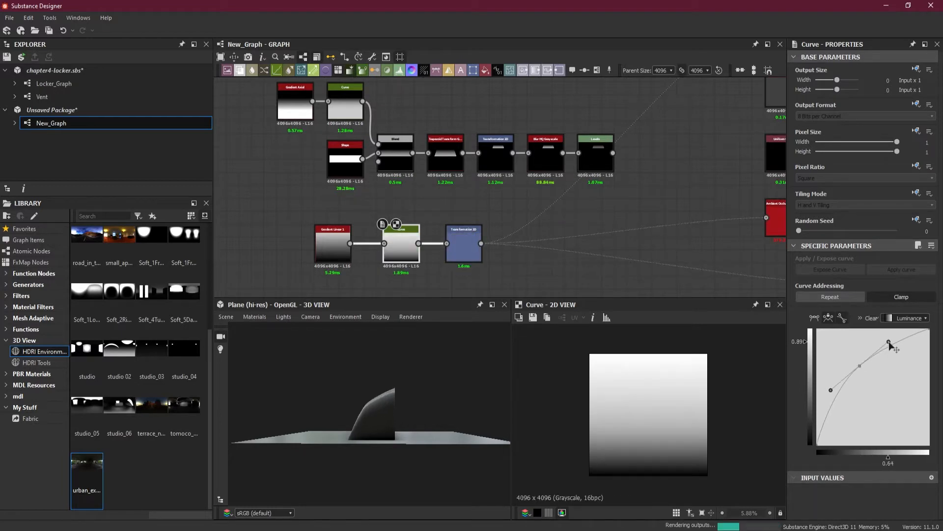
mouse_move(860, 366)
mouse_down()
mouse_move(829, 391)
mouse_move(863, 363)
mouse_up()
click(860, 364)
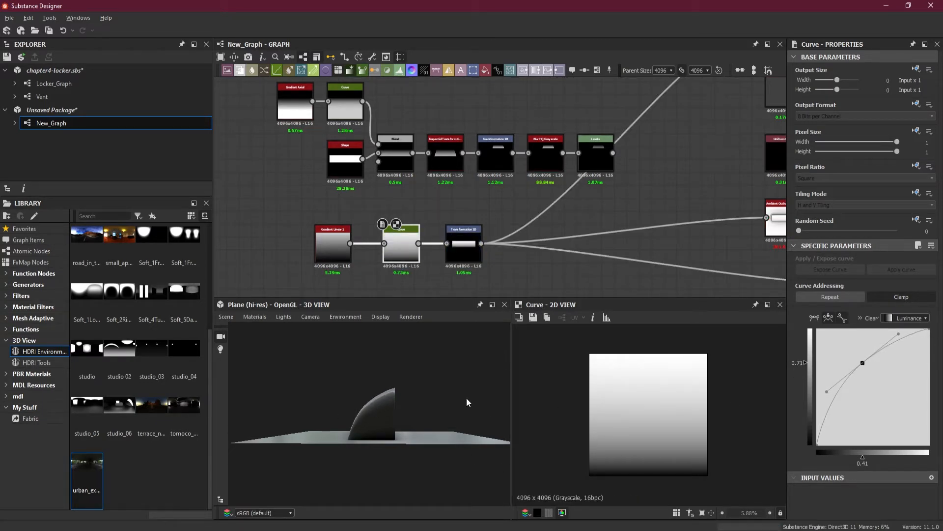
Insert a Trapezoid Transform Grayscale node after the Transformation 2D node in the gradient chain
drag(467, 402, 494, 319)
scroll(502, 254, up, 2)
drag(501, 212, 503, 265)
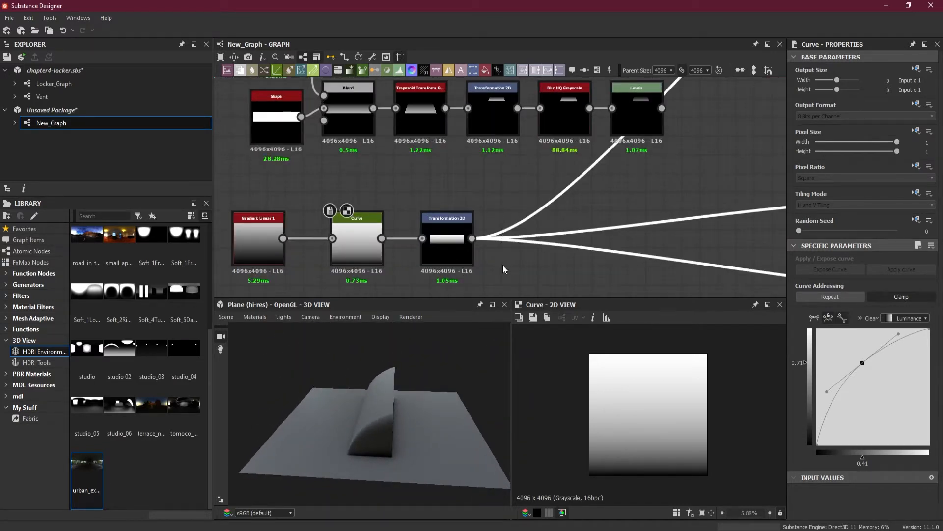
click(449, 256)
key(space)
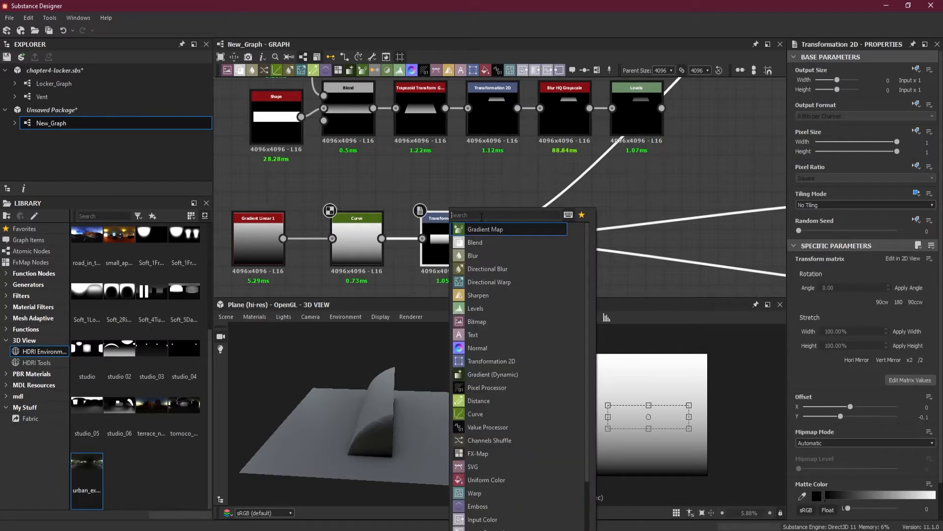
text(tra)
click(529, 245)
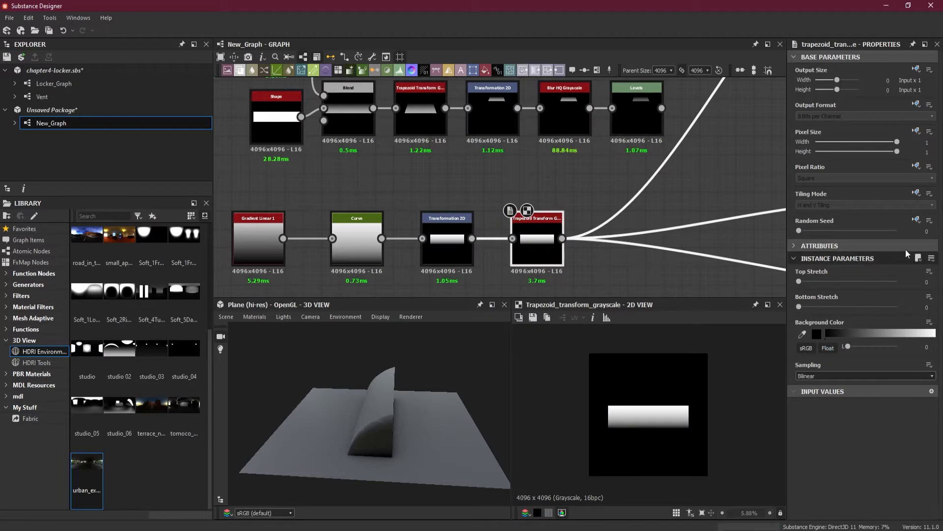
Give the new Trapezoid Transform node an absolute No Tiling mode and a Top Stretch of 0.55
click(915, 193)
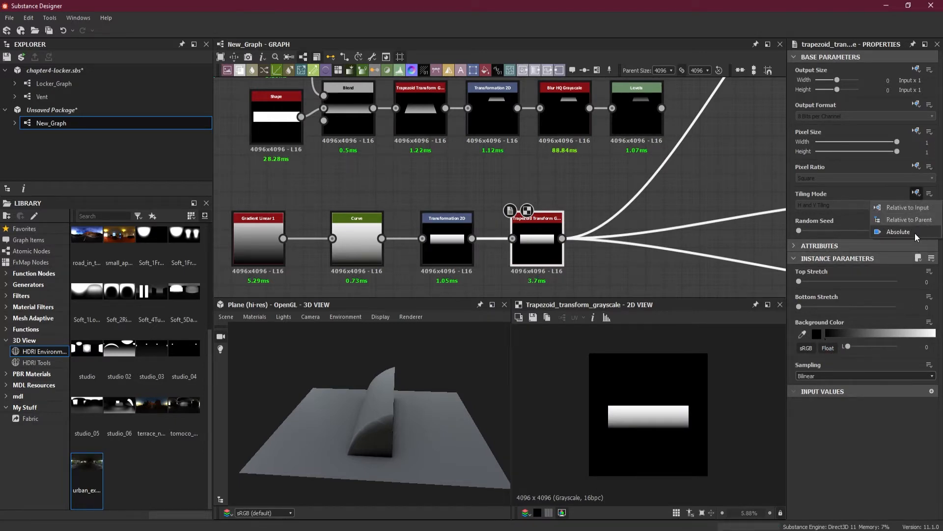
click(915, 233)
click(844, 203)
click(839, 213)
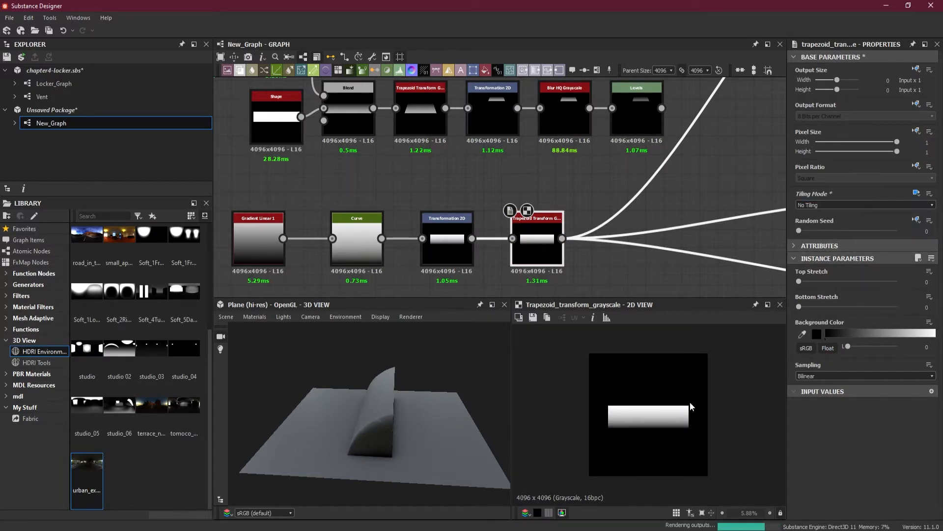
drag(801, 282, 853, 283)
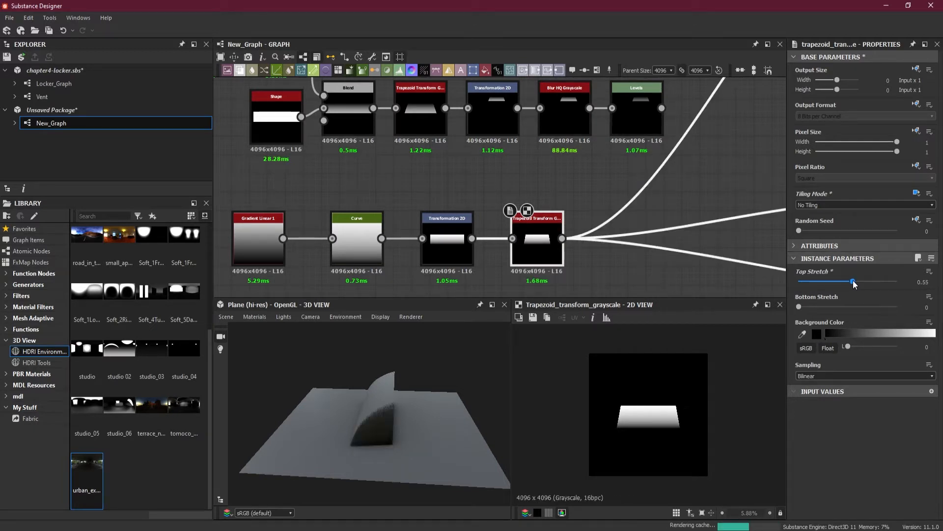
Widen the rectangle in the Transformation 2D node and set the Trapezoid Transform's Top Stretch to 0.7
click(445, 244)
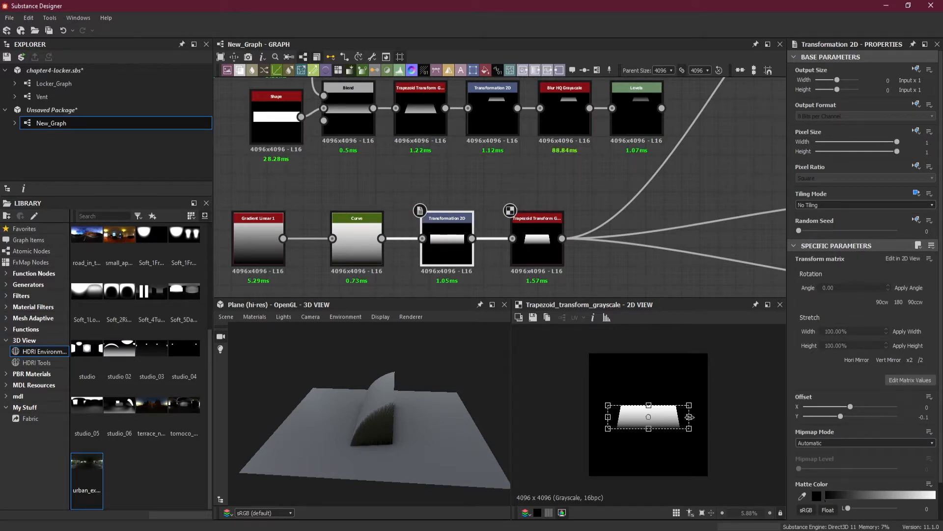
drag(689, 417, 702, 417)
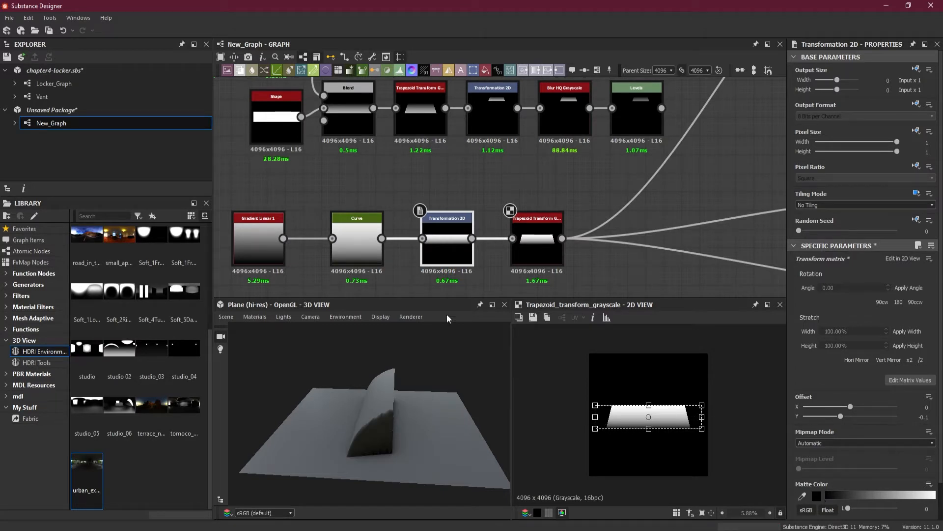
click(537, 249)
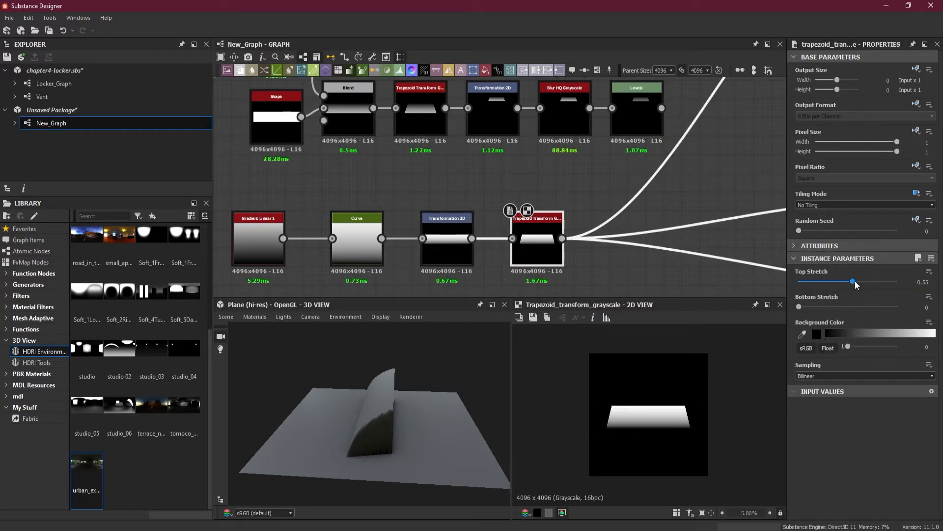
drag(854, 281, 867, 282)
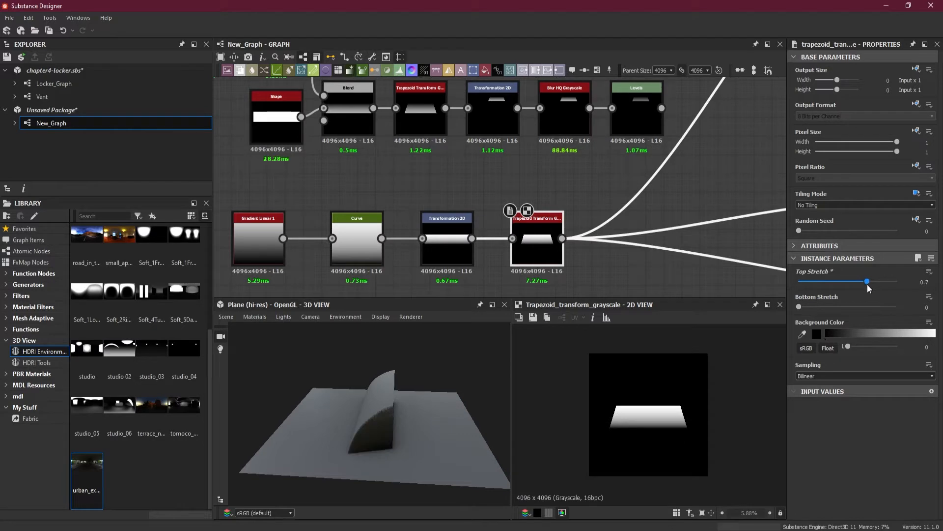
drag(442, 410, 386, 448)
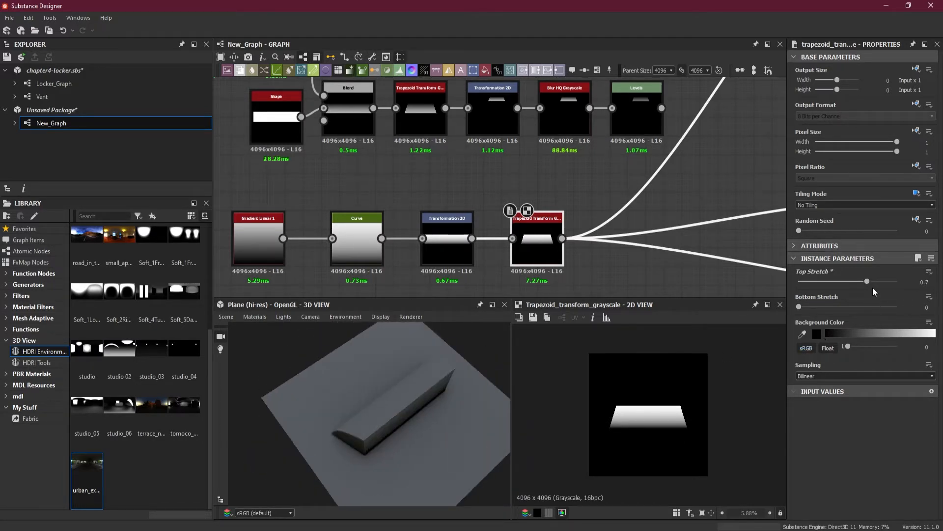
Reset the Trapezoid Transform's Top Stretch to 0, set Bottom Stretch to 0.65, and inspect the shape from above
drag(870, 282, 863, 307)
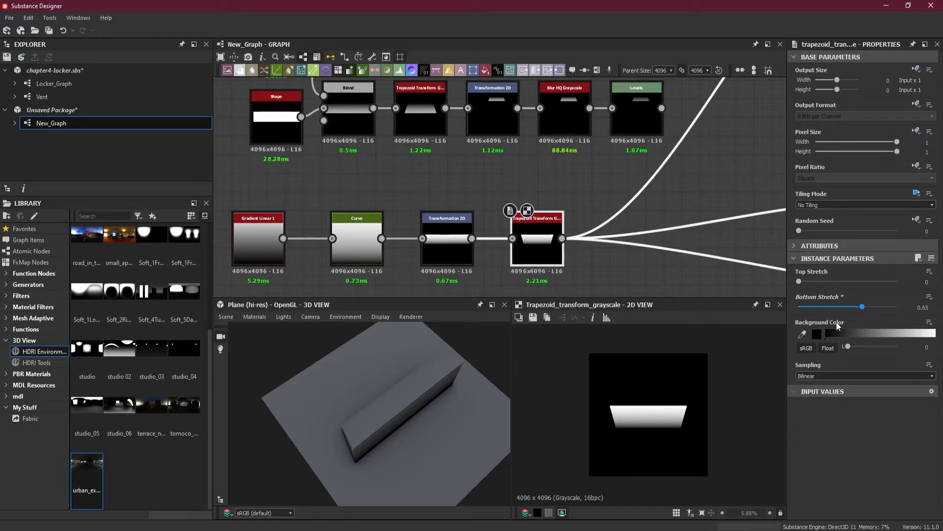
drag(455, 416, 347, 438)
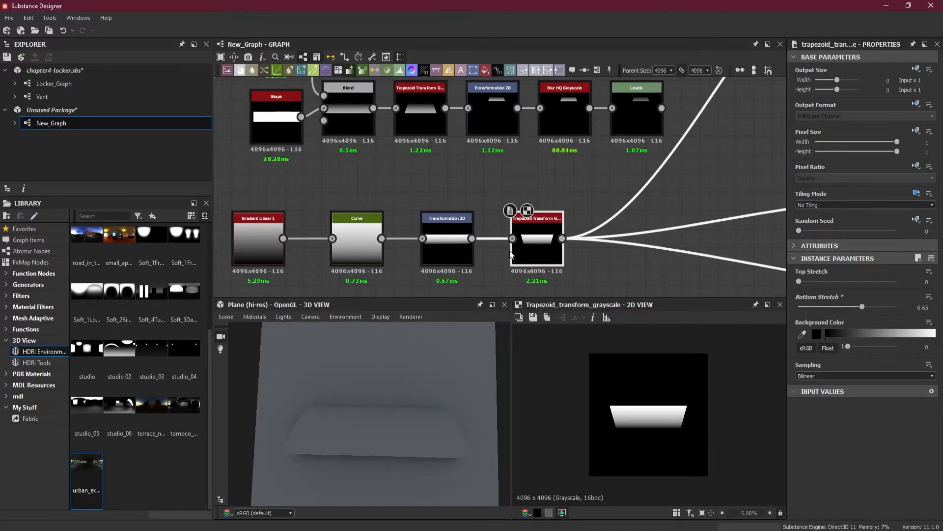
Replace the Curve node between Gradient Linear 1 and Transformation 2D with a Gradient Map node
scroll(438, 205, down, 3)
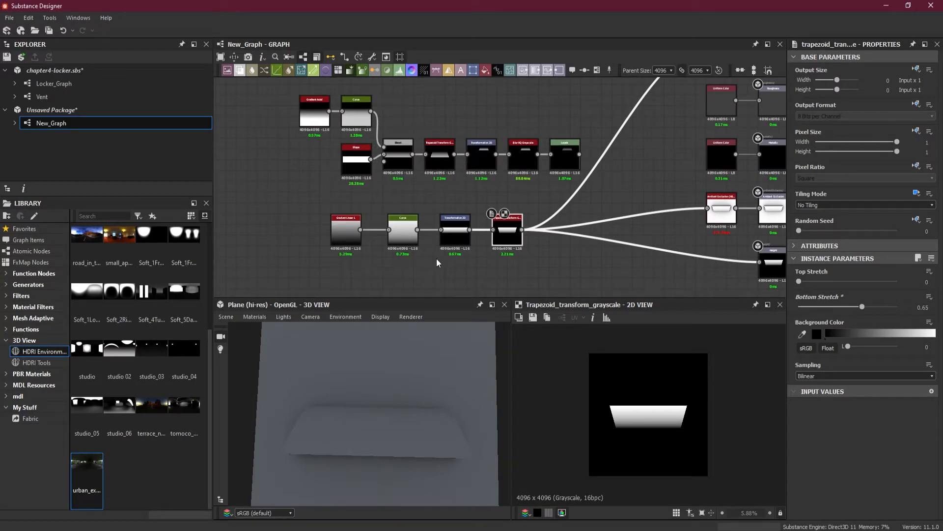
scroll(426, 258, up, 3)
middle_drag(426, 258, 474, 259)
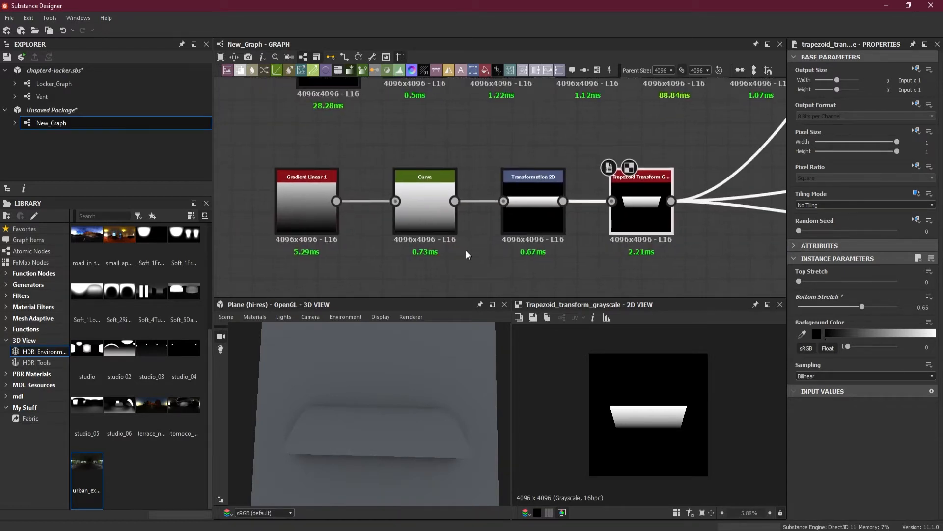
click(426, 222)
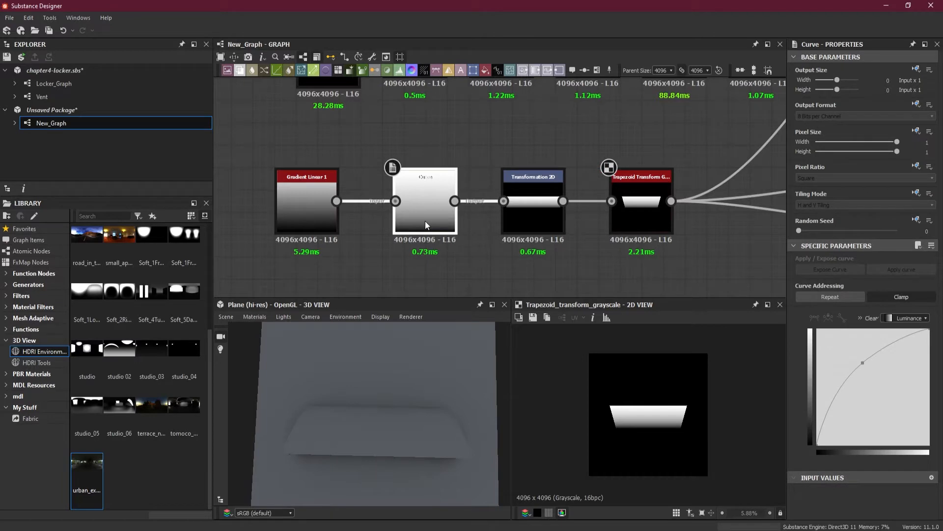
key(Delete)
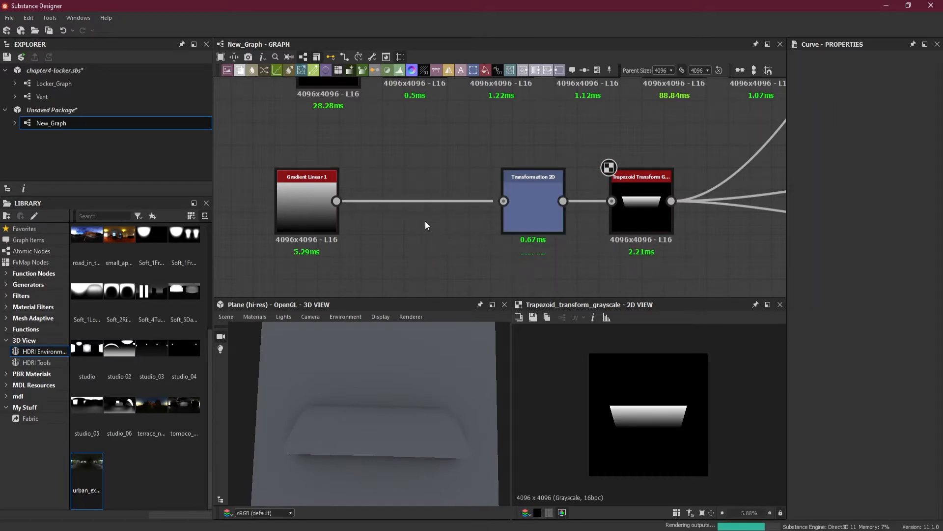
drag(382, 159, 404, 220)
key(space)
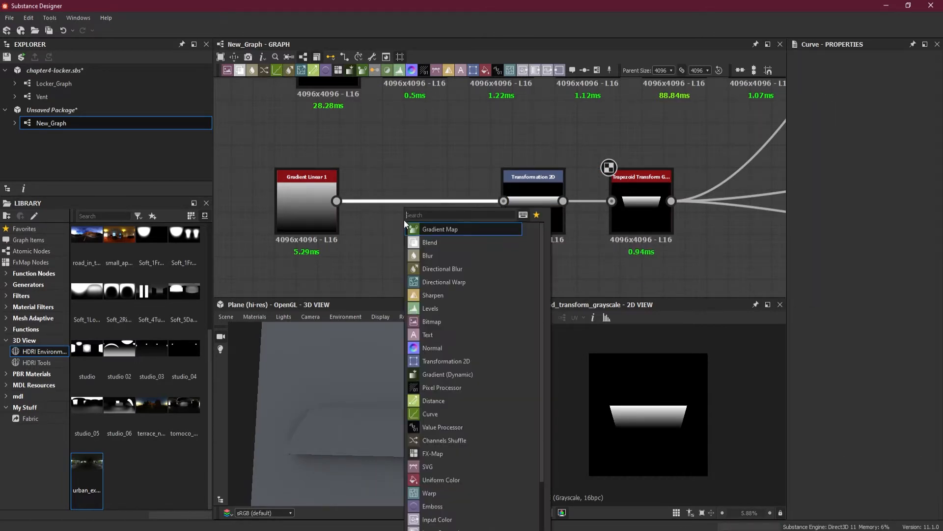
click(460, 231)
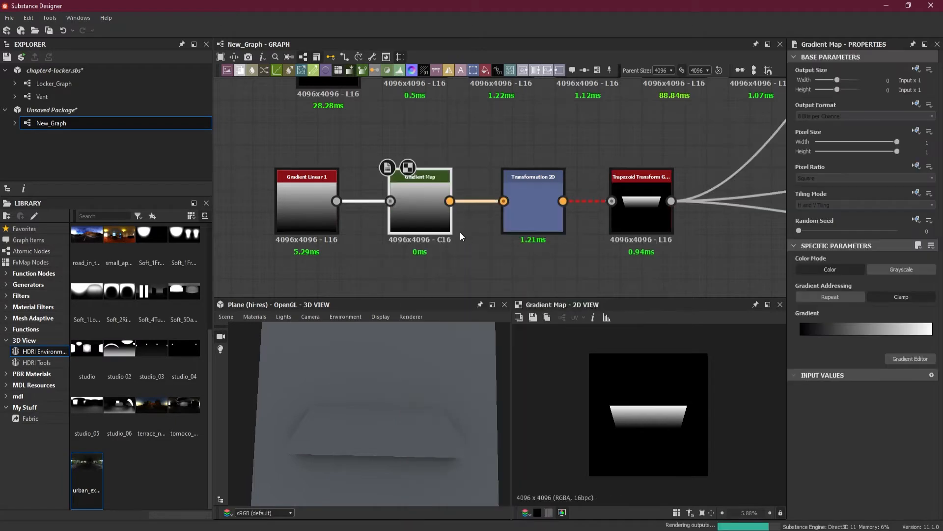
Open the Gradient Map's Gradient Editor and add a key at position 0.506 with Linear interpolation
drag(343, 452, 420, 334)
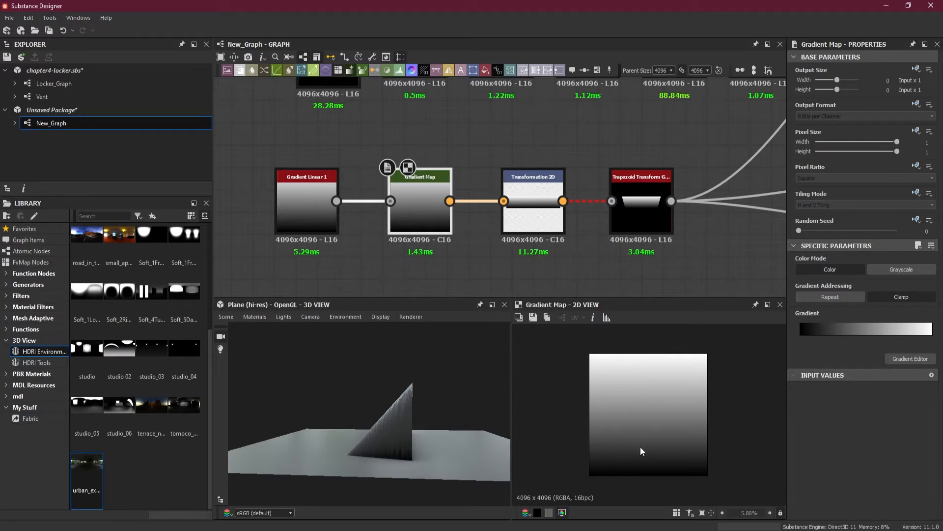
click(895, 358)
drag(463, 65, 647, 68)
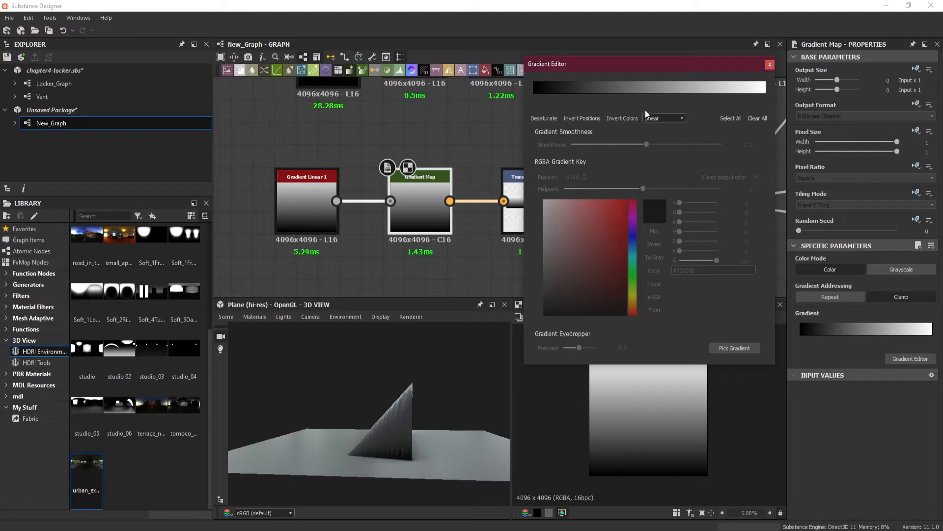
click(664, 116)
click(667, 140)
click(662, 128)
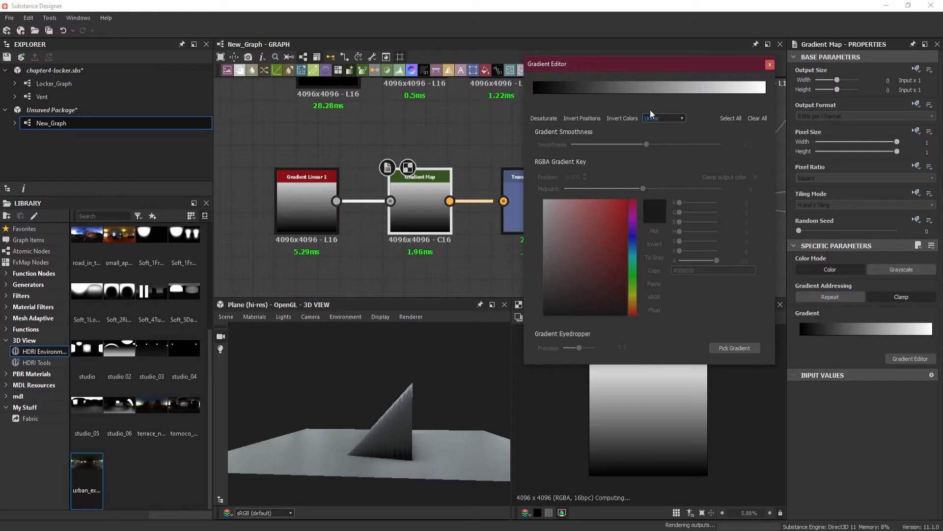
click(650, 93)
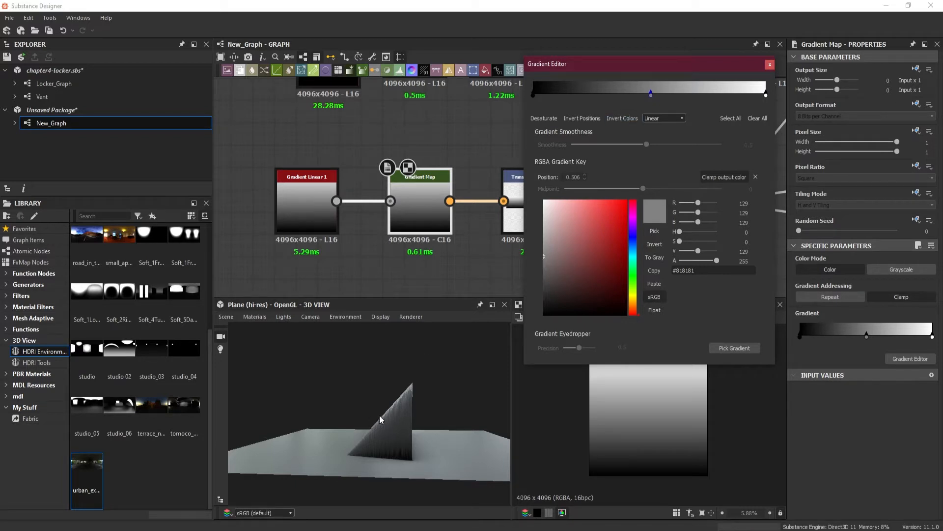
Lighten the middle gradient key to #d2d2d2 at position 0.513 and switch the gradient interpolation to Smooth
drag(542, 257, 541, 219)
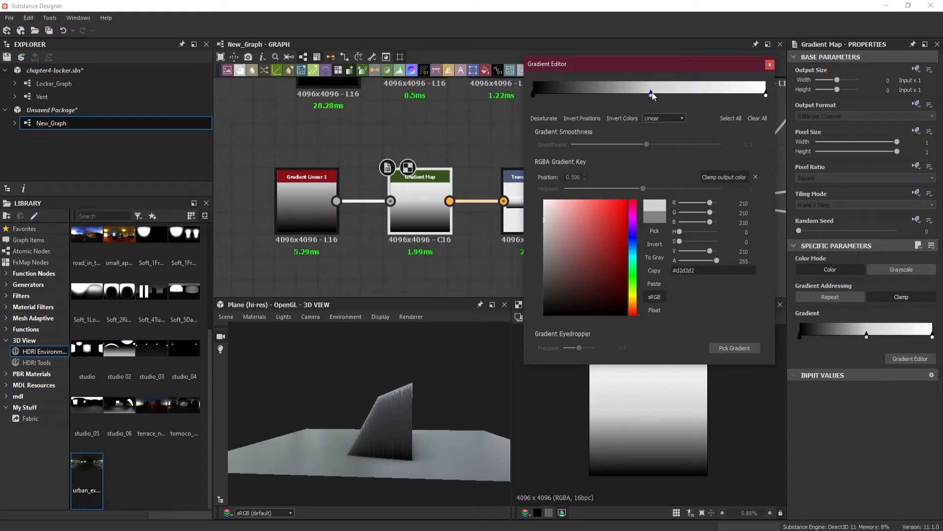
mouse_move(651, 95)
mouse_down()
mouse_move(676, 96)
mouse_move(653, 98)
mouse_up()
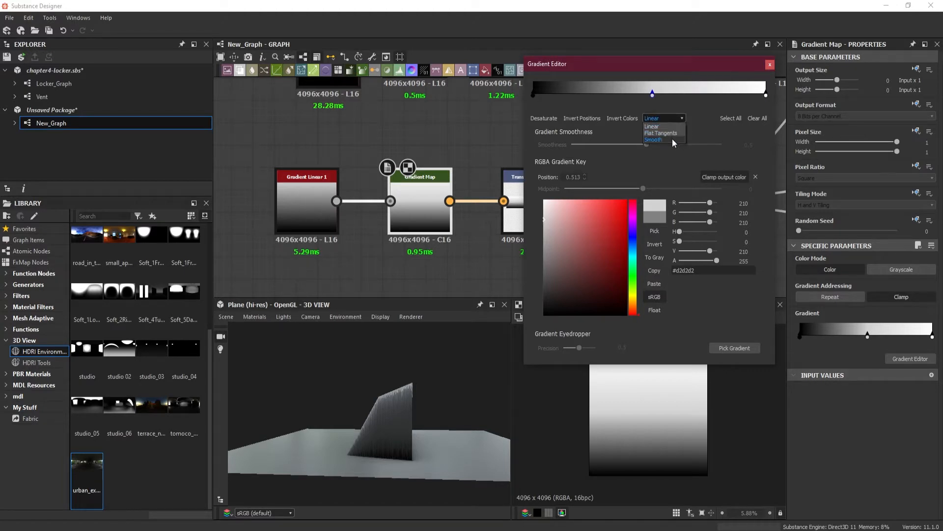
click(654, 140)
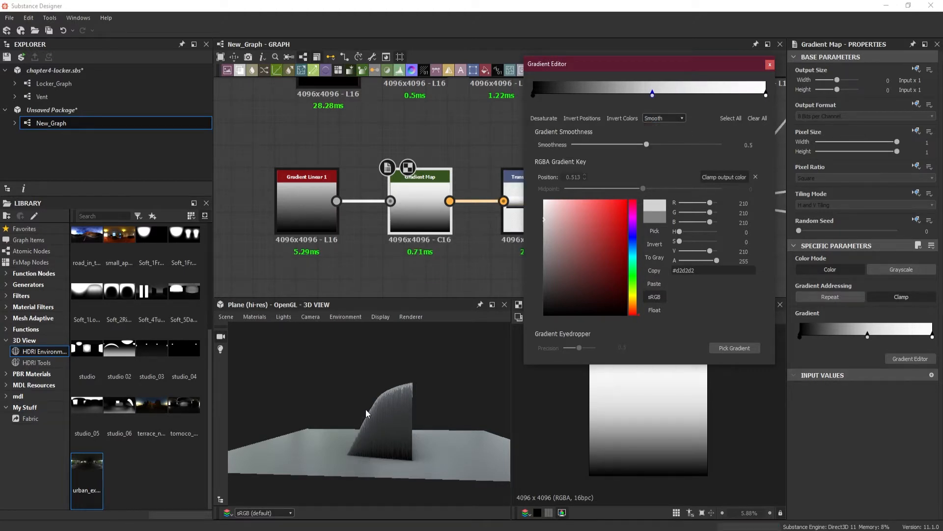
Try Flat Tangents interpolation on the Gradient Map's gradient and return it to Smooth
click(677, 118)
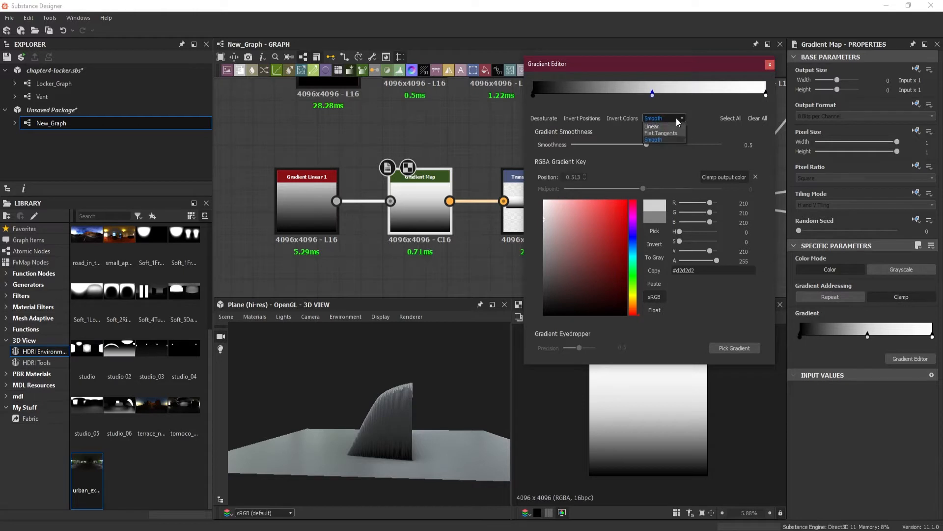
click(661, 139)
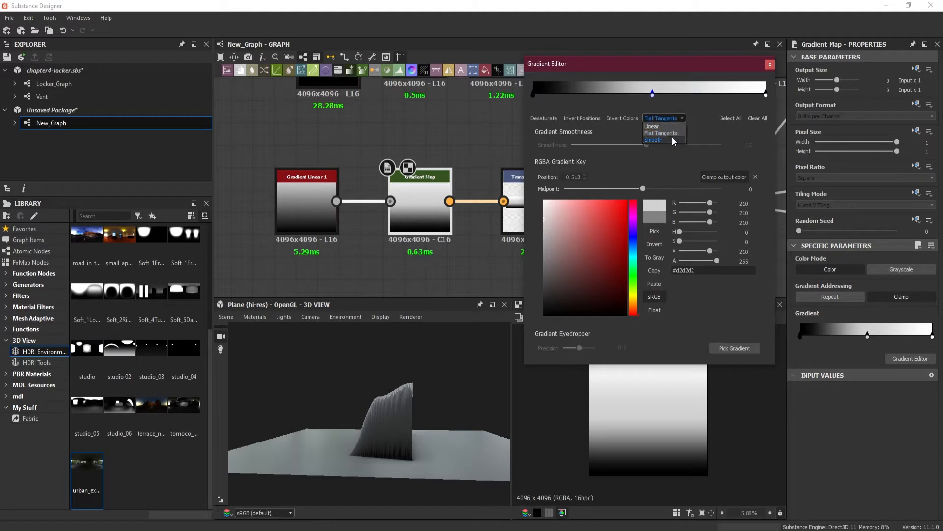
click(672, 139)
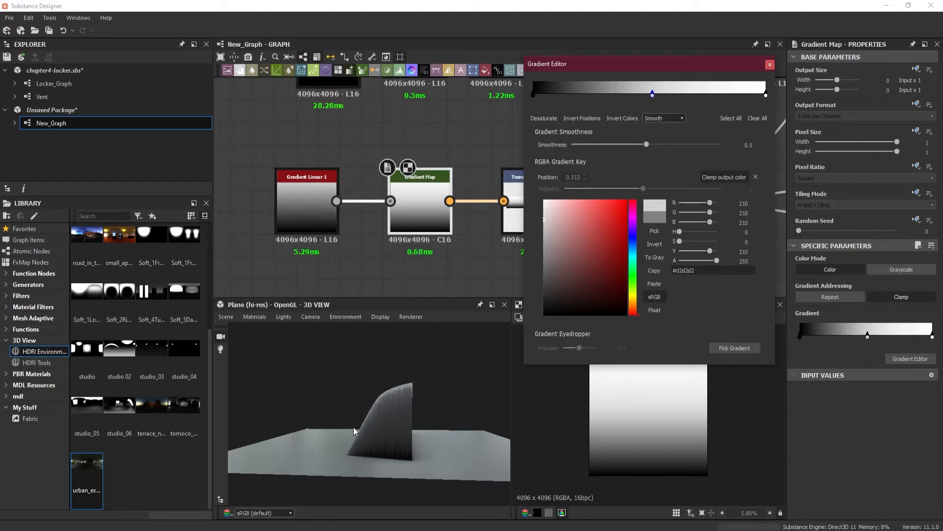
Add a gradient key at position 0.257 and lighten its colour to #979797
click(593, 96)
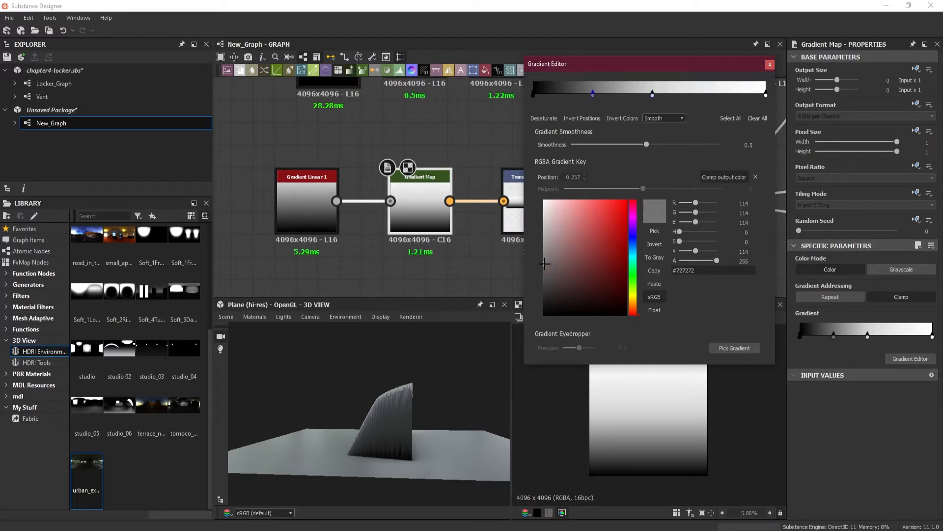
drag(545, 264, 542, 243)
drag(541, 243, 543, 248)
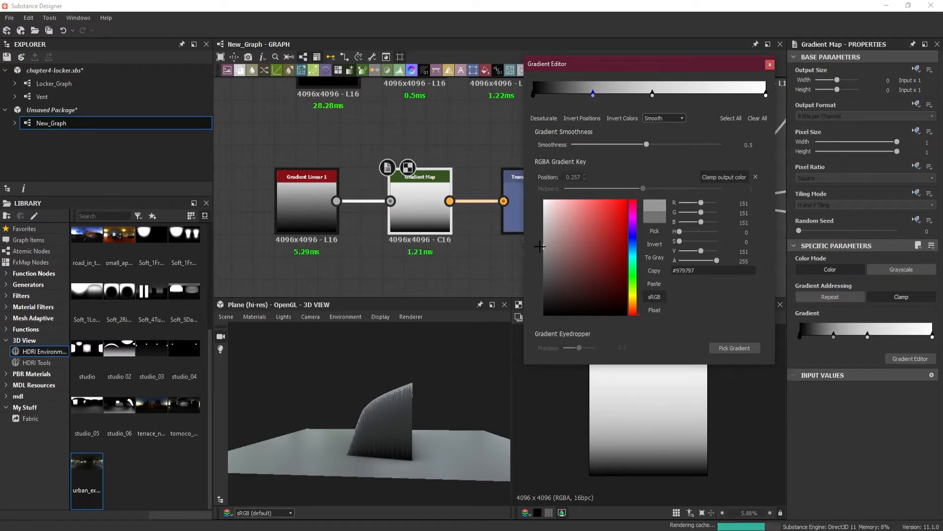
Add a gradient key at position 0.789 with colour #f2f2f2 and close the Gradient Editor
click(717, 95)
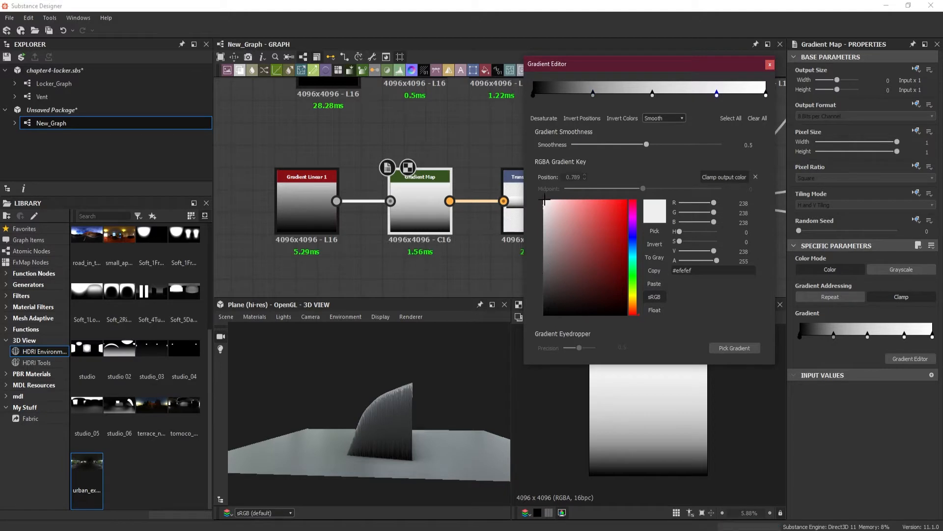
click(542, 215)
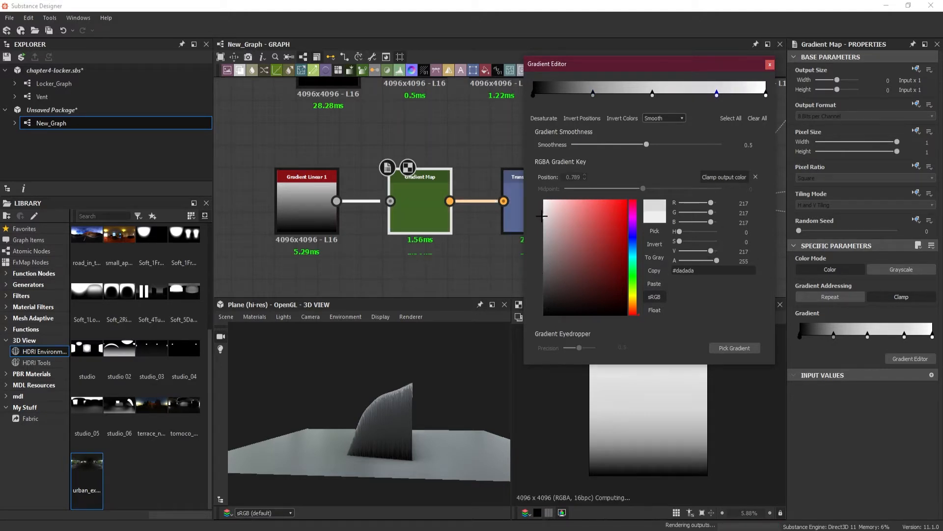
click(541, 209)
drag(541, 209, 539, 187)
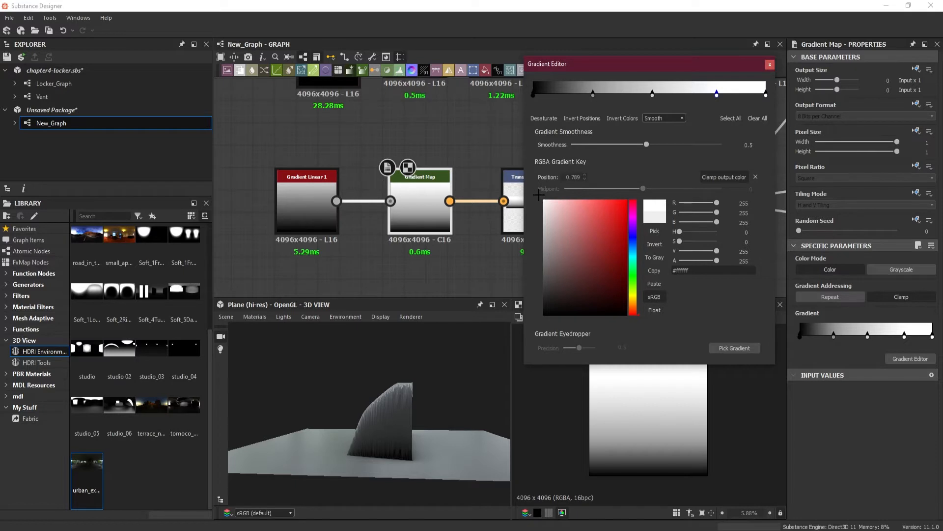
drag(539, 199, 540, 204)
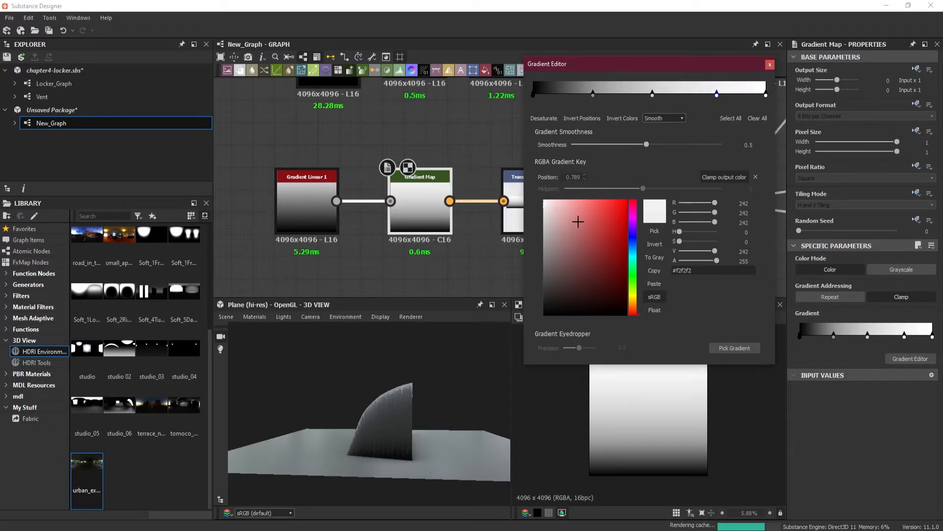
click(769, 65)
Set the Gradient Map node's Color Mode to Grayscale so it feeds the Trapezoid Transform Grayscale correctly
drag(440, 405, 374, 470)
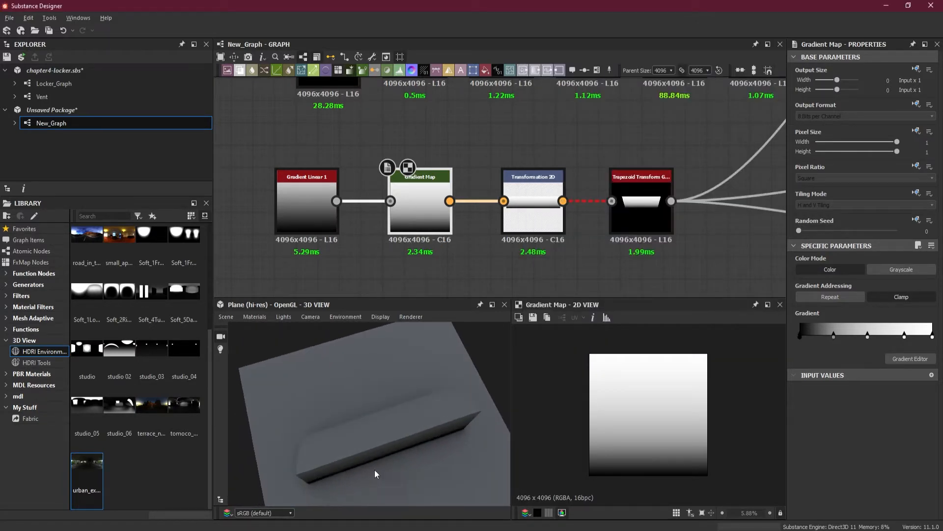
scroll(474, 201, down, 4)
middle_drag(486, 231, 479, 265)
scroll(479, 264, up, 3)
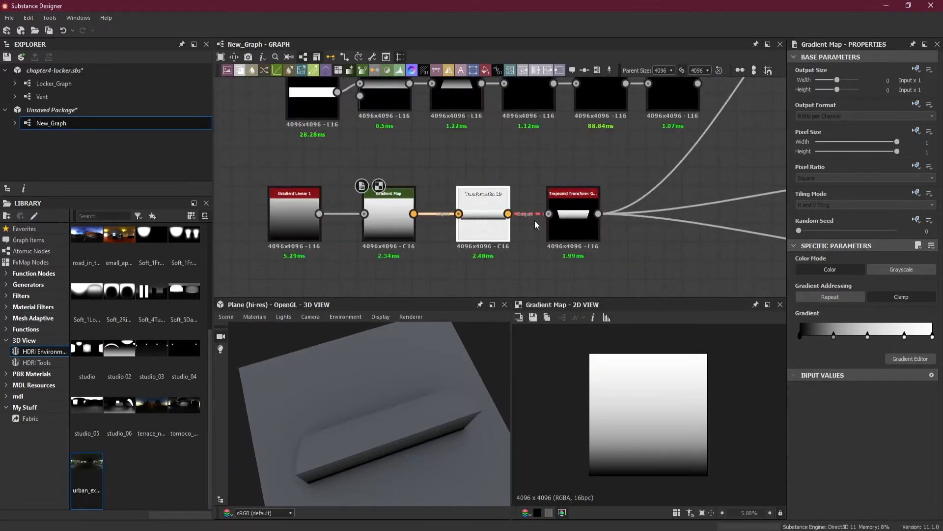
double_click(567, 221)
click(393, 228)
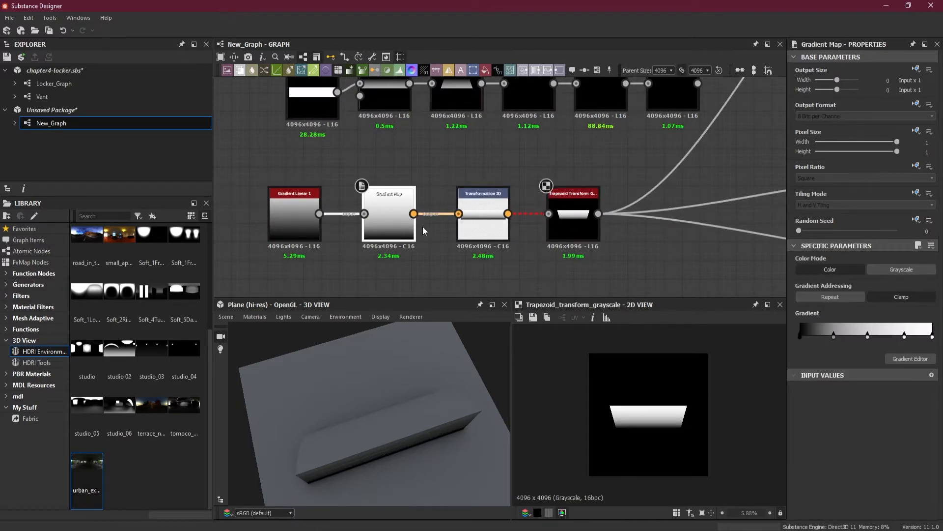
click(894, 270)
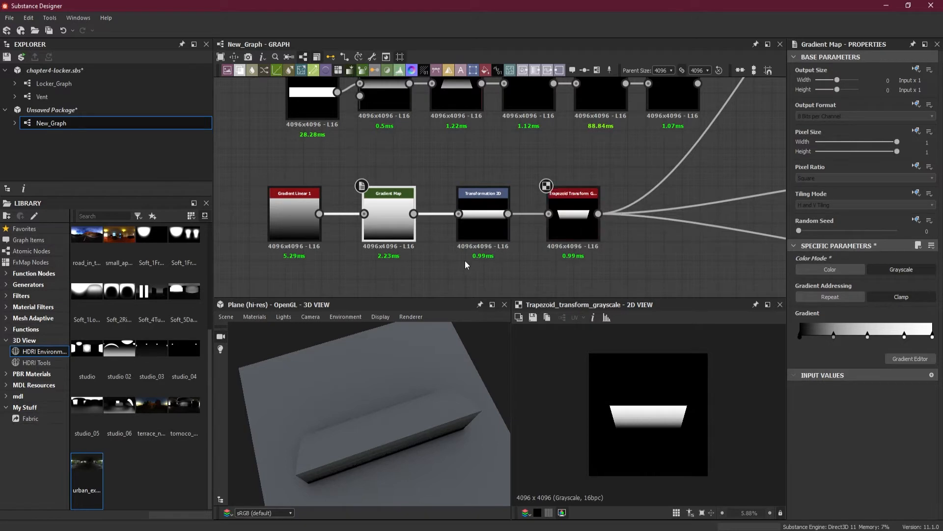
Close the unsaved package containing New_Graph without saving its changes
drag(364, 398, 414, 370)
scroll(420, 214, down, 3)
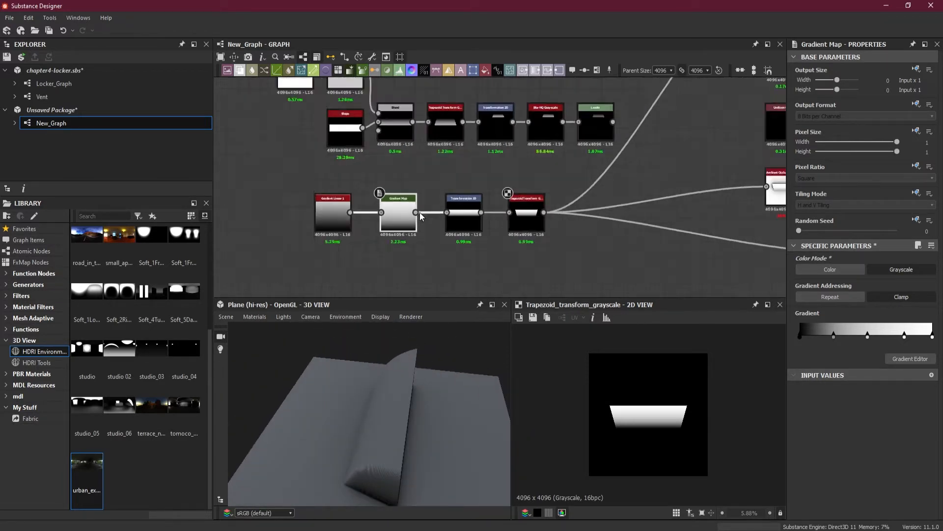
middle_drag(433, 182, 433, 223)
middle_drag(524, 215, 474, 209)
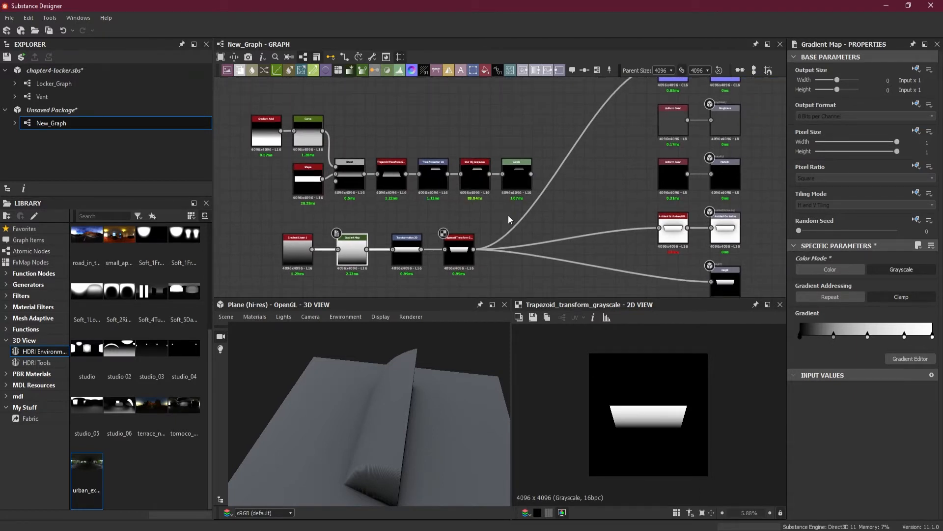
click(73, 114)
right_click(73, 114)
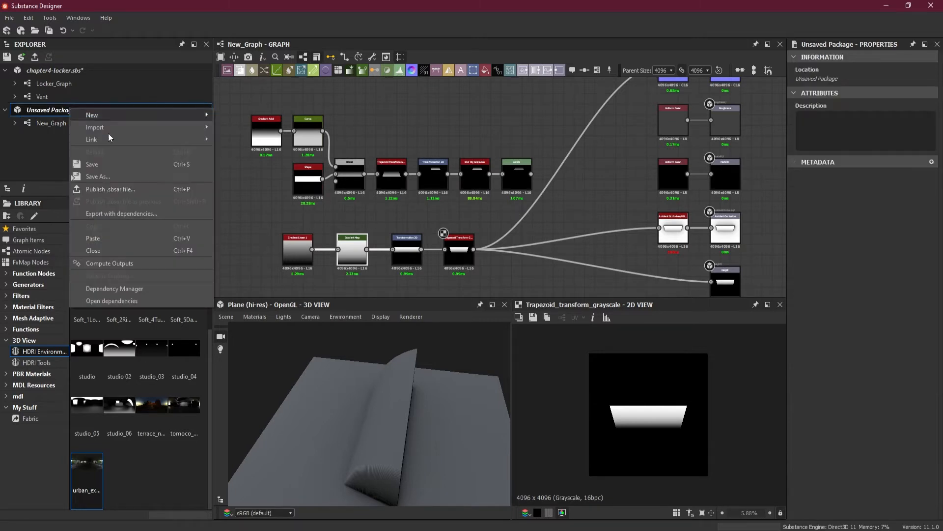
click(139, 251)
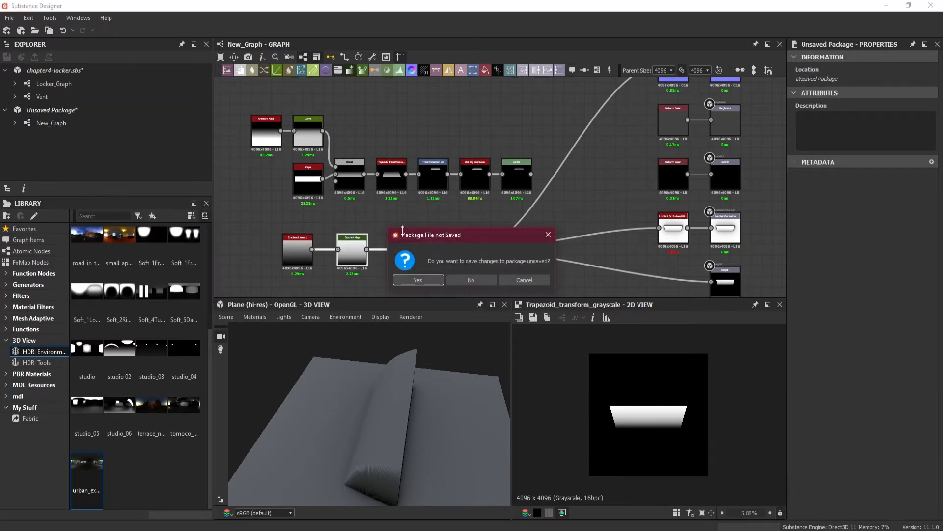
click(471, 280)
Open Locker_Graph from the chapter4-locker package and show its outputs in the 3D view
click(63, 86)
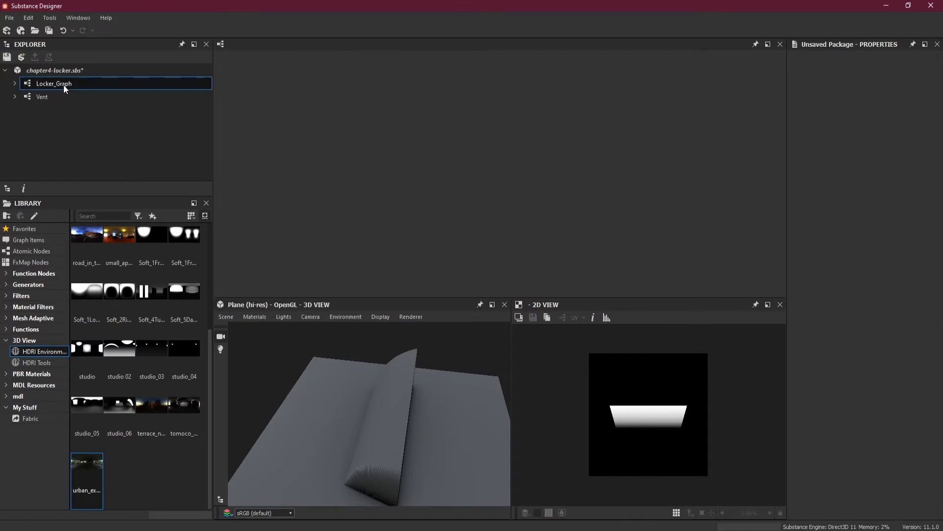
double_click(63, 85)
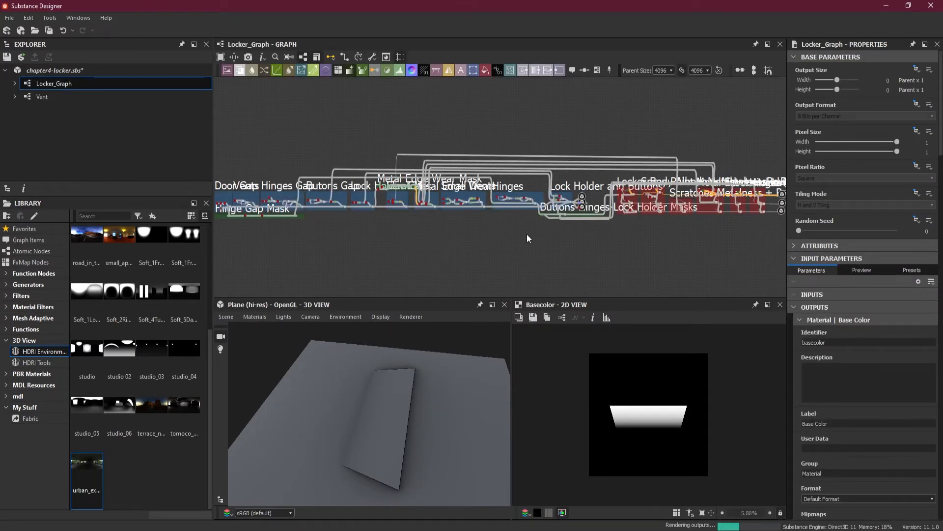
right_click(506, 131)
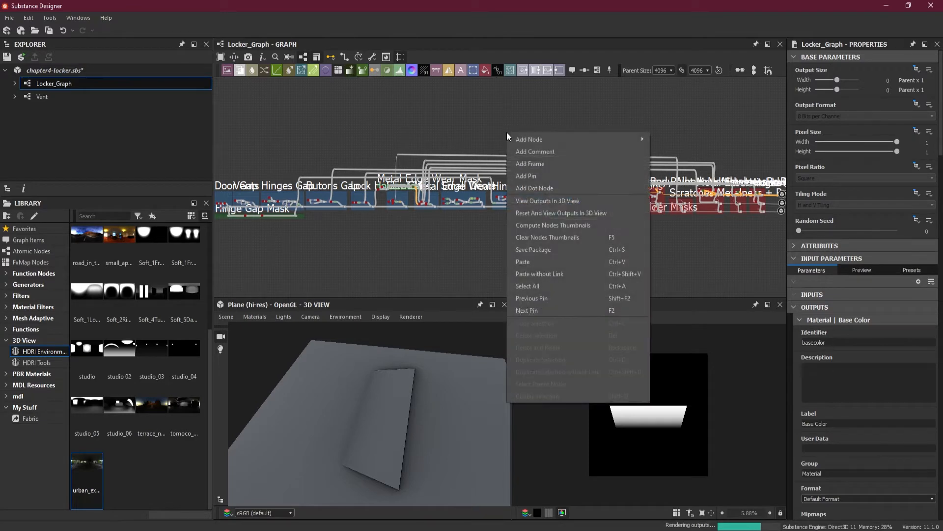
click(568, 200)
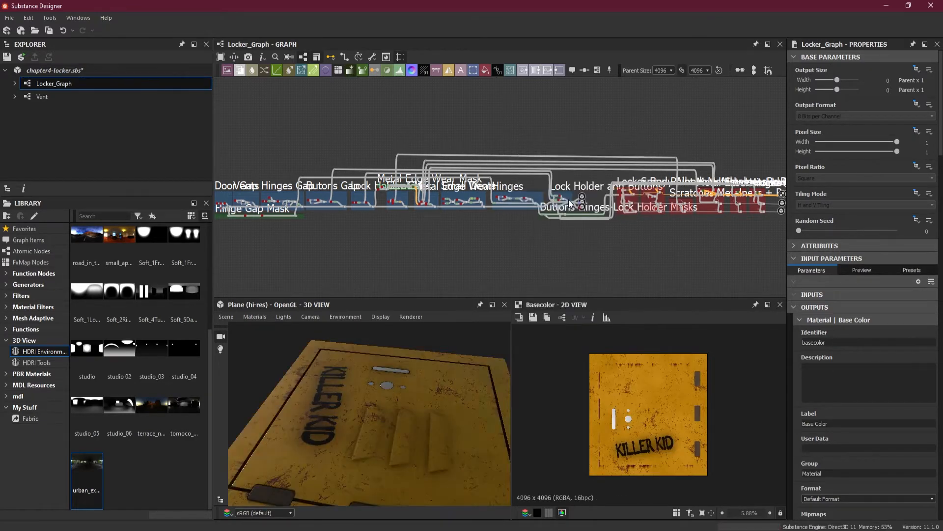
Edit the default material with physically_metallic_roughness Tessellation and set its height Scale to 20
drag(389, 373, 501, 317)
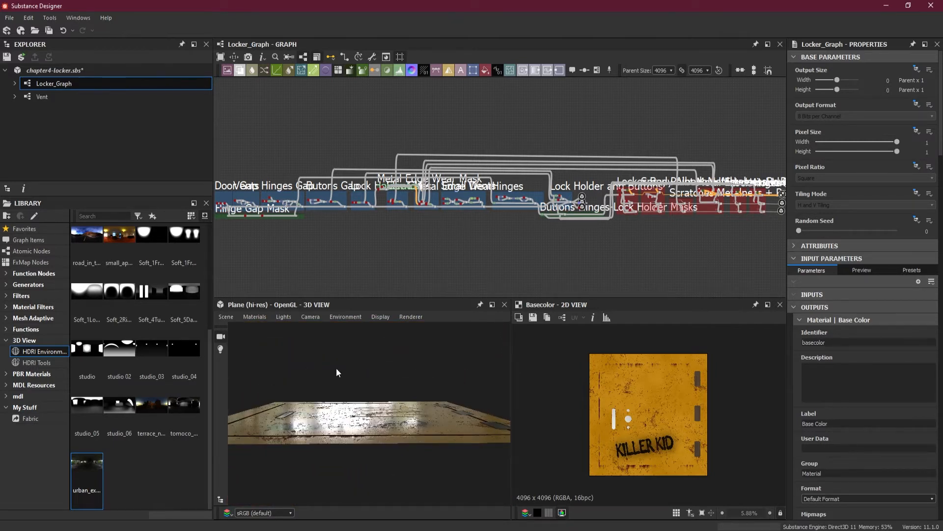
drag(336, 367, 342, 387)
click(255, 316)
mouse_move(268, 329)
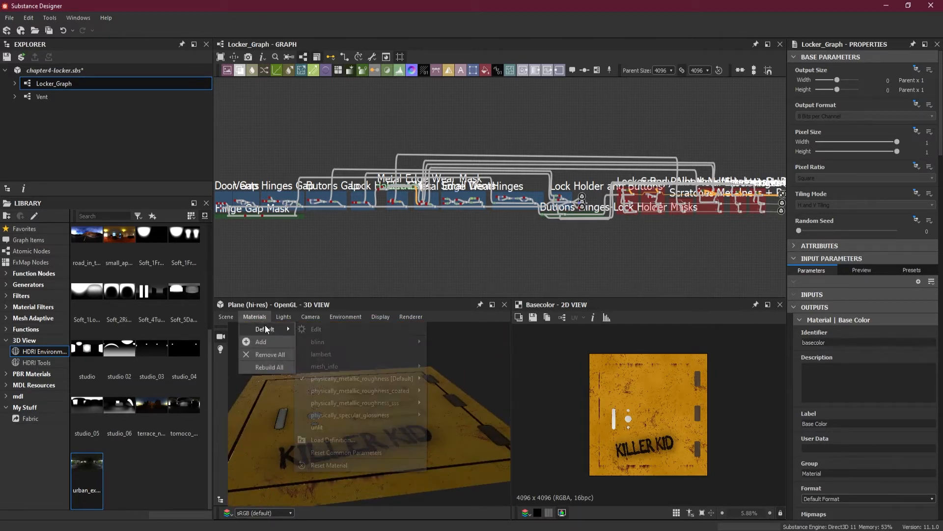
mouse_move(343, 378)
click(471, 390)
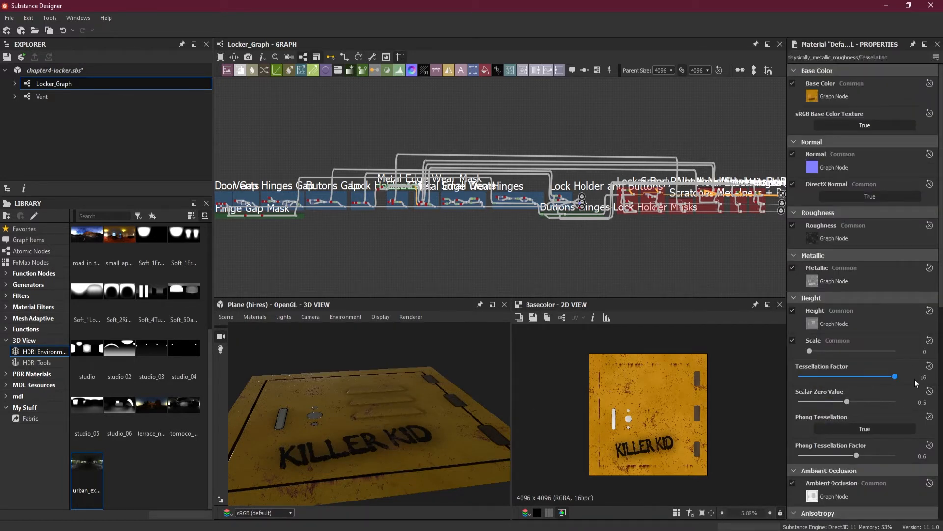
click(922, 350)
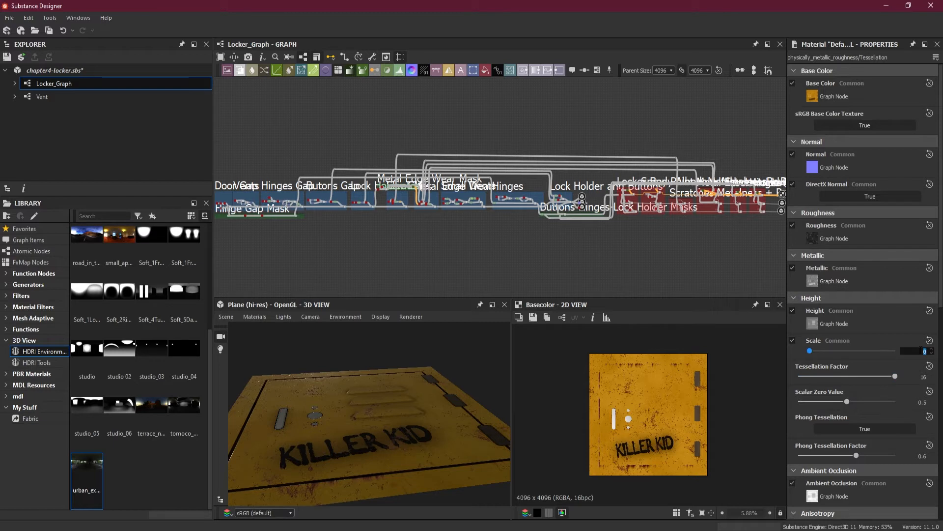
key(Return)
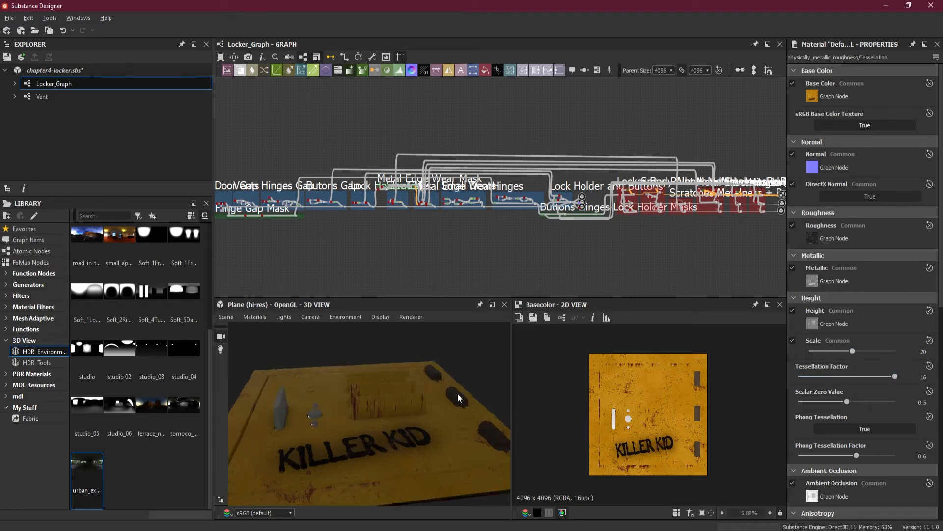
Replace the hi-res plane in the 3D view with the Rounded Cube mesh
drag(458, 393, 450, 460)
drag(426, 405, 385, 397)
click(256, 317)
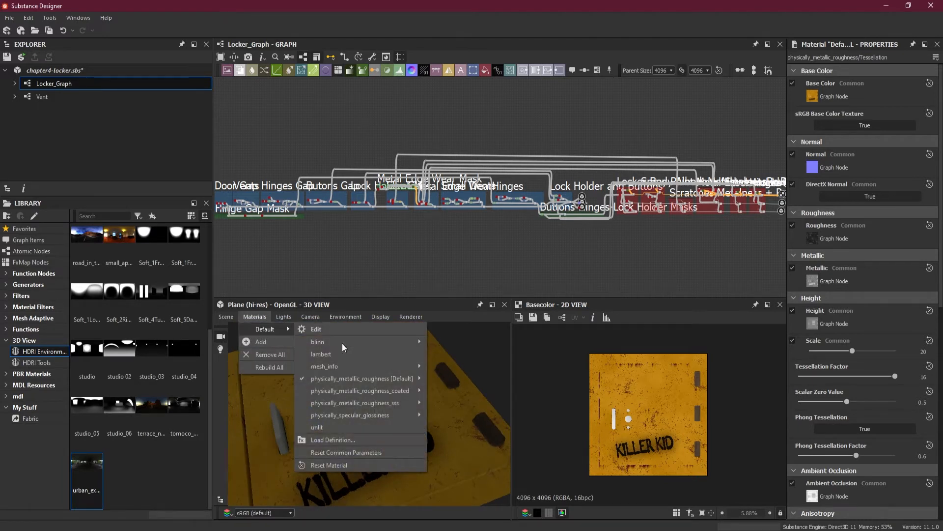
mouse_move(226, 317)
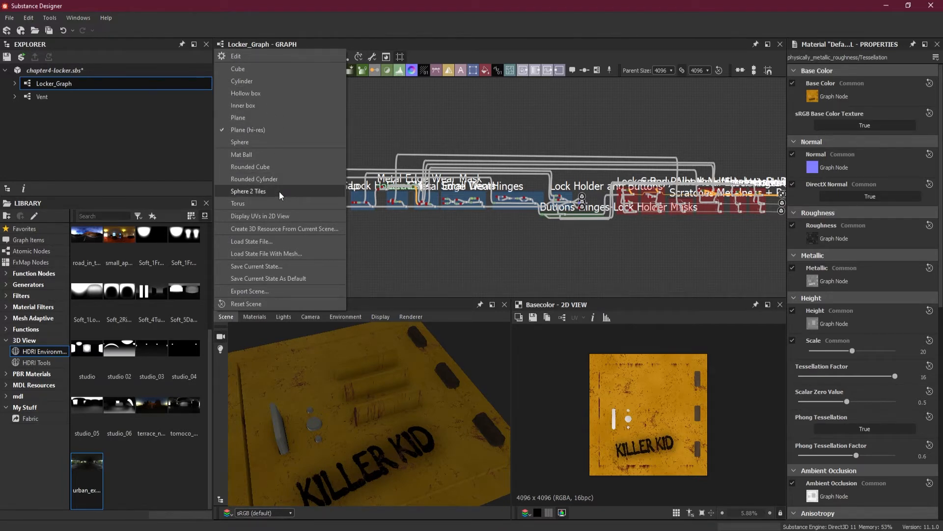
click(284, 167)
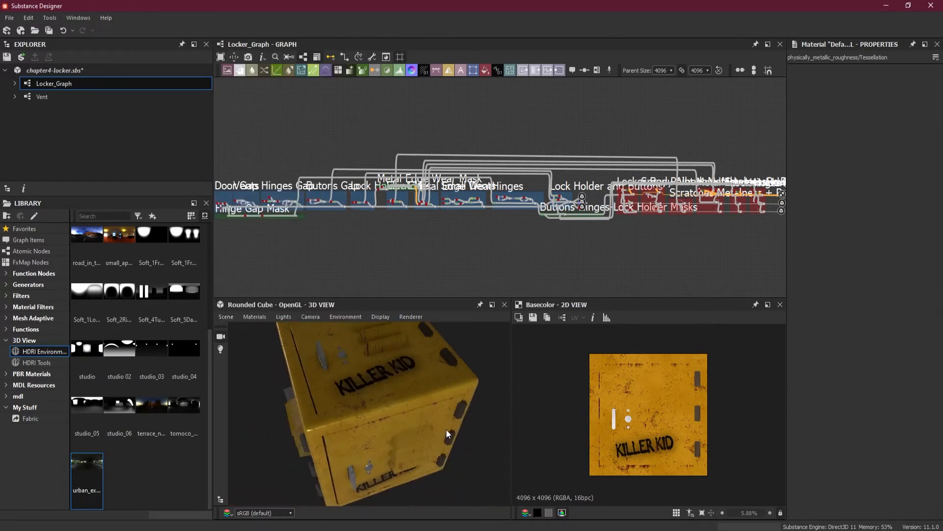
Examine the locker material on the rounded cube from several sides, including its edges, hinges and vents
drag(411, 436, 414, 385)
scroll(369, 381, up, 5)
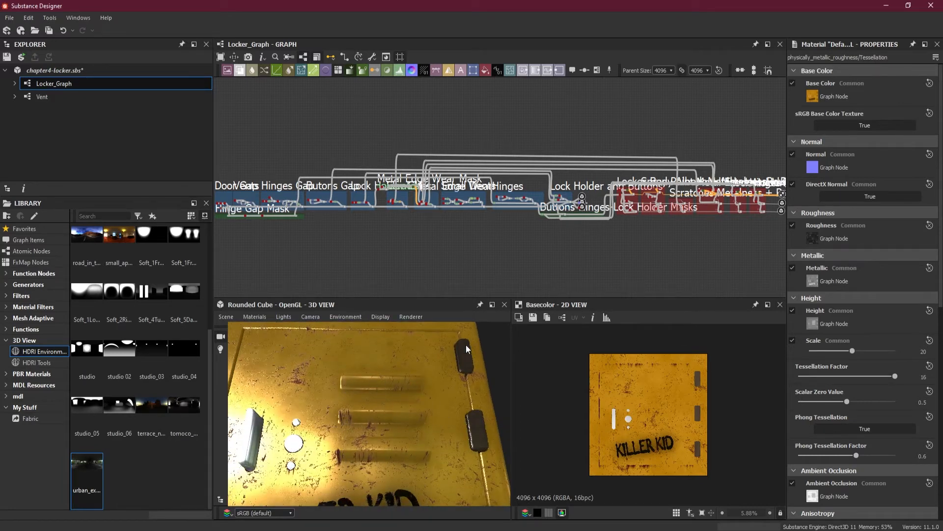
drag(479, 474, 444, 384)
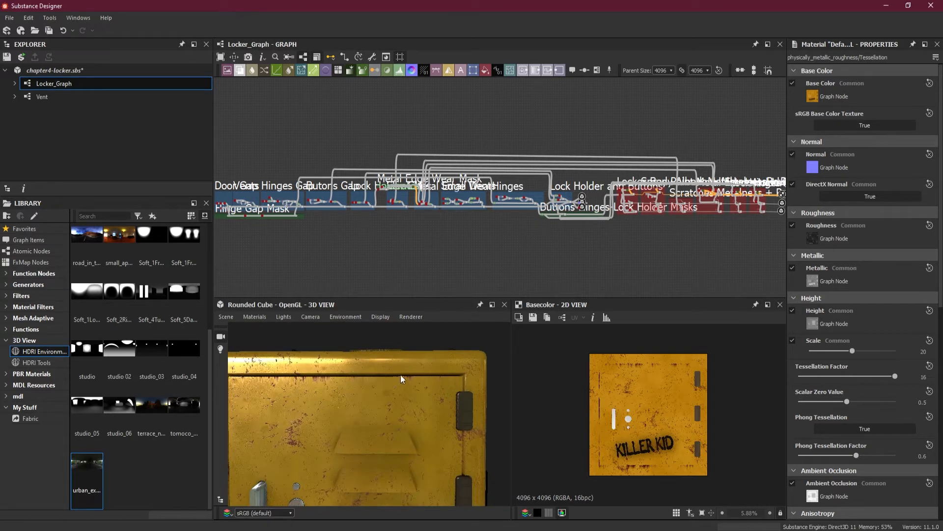
drag(287, 391, 364, 388)
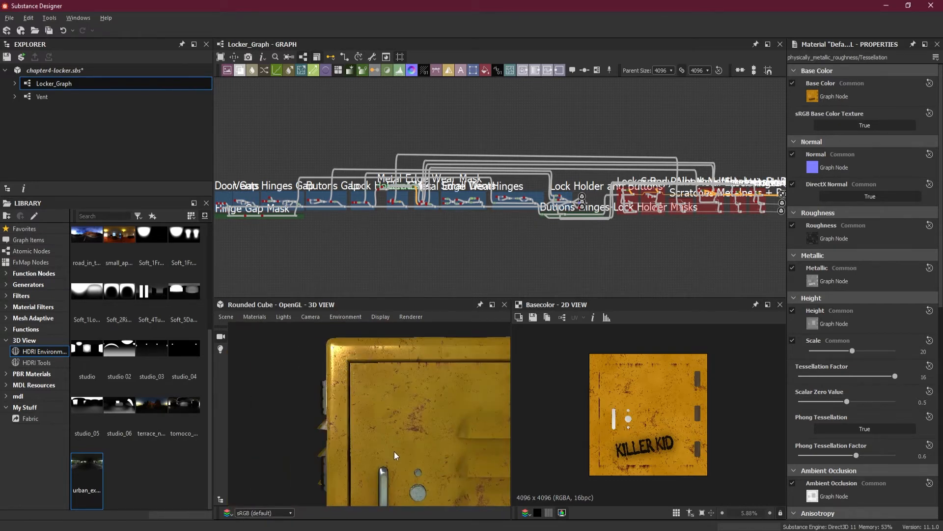
drag(394, 451, 282, 396)
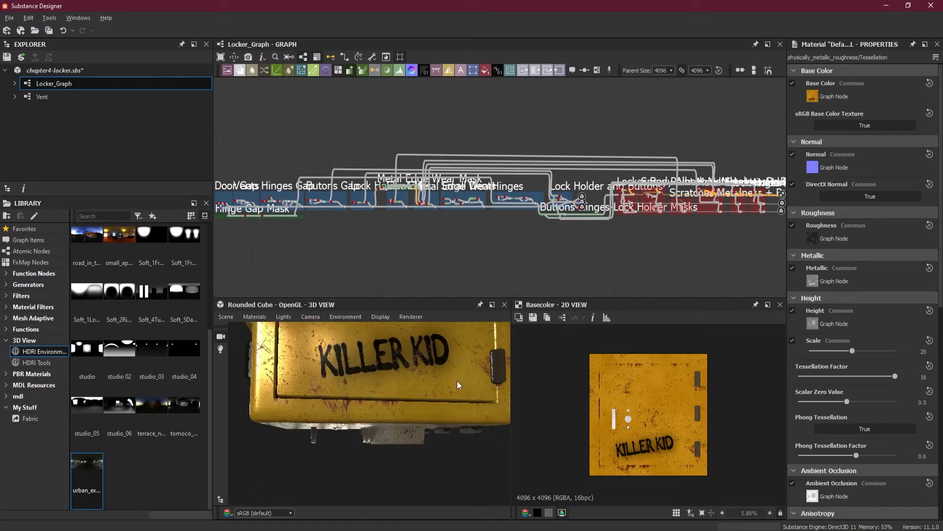
drag(457, 382, 414, 408)
scroll(406, 405, up, 5)
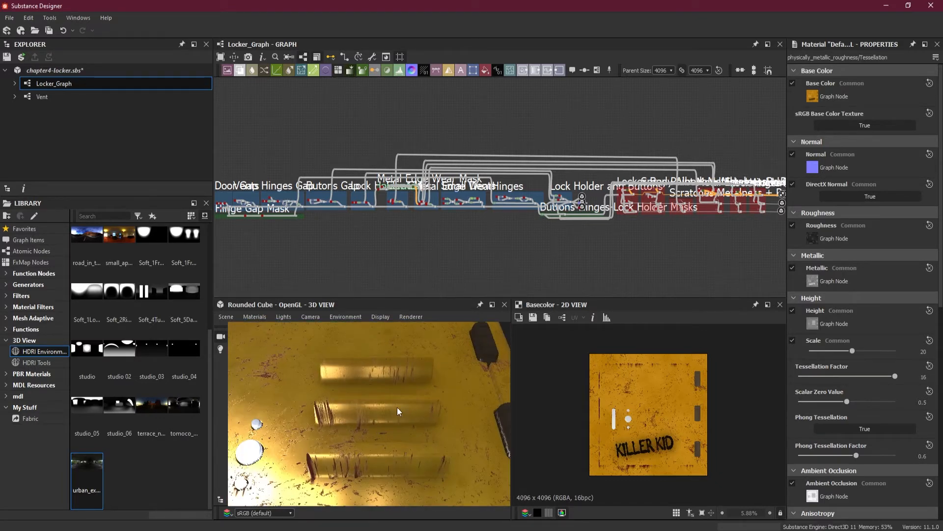
scroll(475, 250, up, 6)
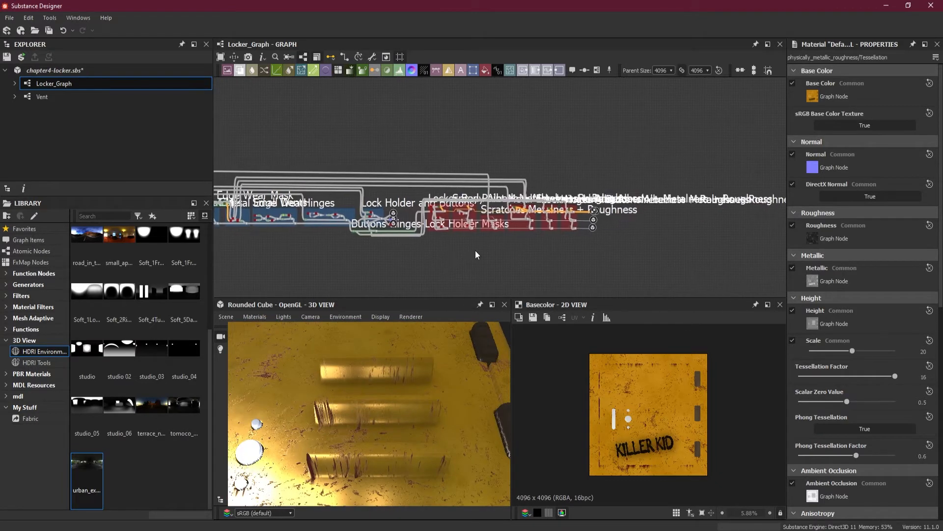
Preview the Vent node from the Vents frame in the 2D view
middle_drag(576, 234, 697, 218)
scroll(368, 240, down, 6)
middle_drag(352, 243, 612, 257)
middle_drag(373, 256, 606, 247)
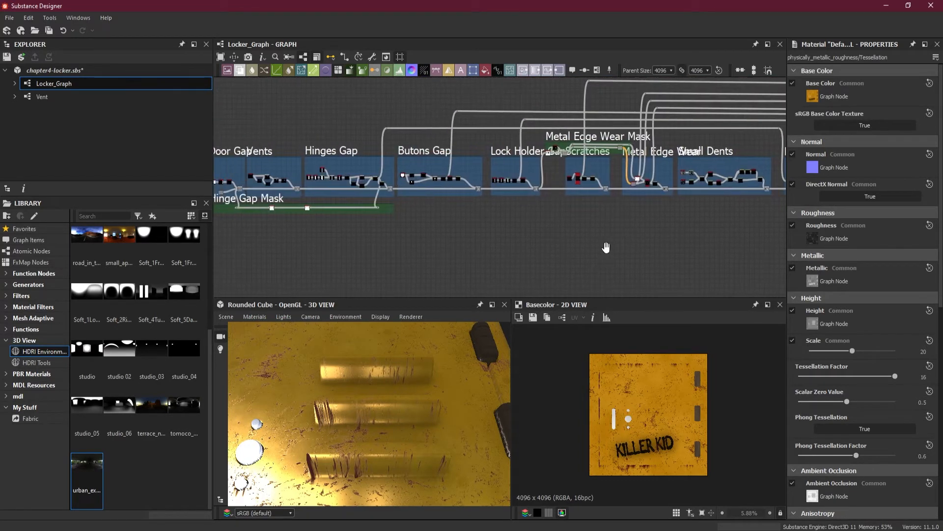
middle_drag(391, 222, 527, 273)
scroll(556, 224, up, 4)
mouse_move(654, 266)
middle_down()
mouse_move(467, 267)
mouse_move(640, 257)
middle_up()
middle_drag(519, 260, 711, 246)
scroll(376, 225, up, 5)
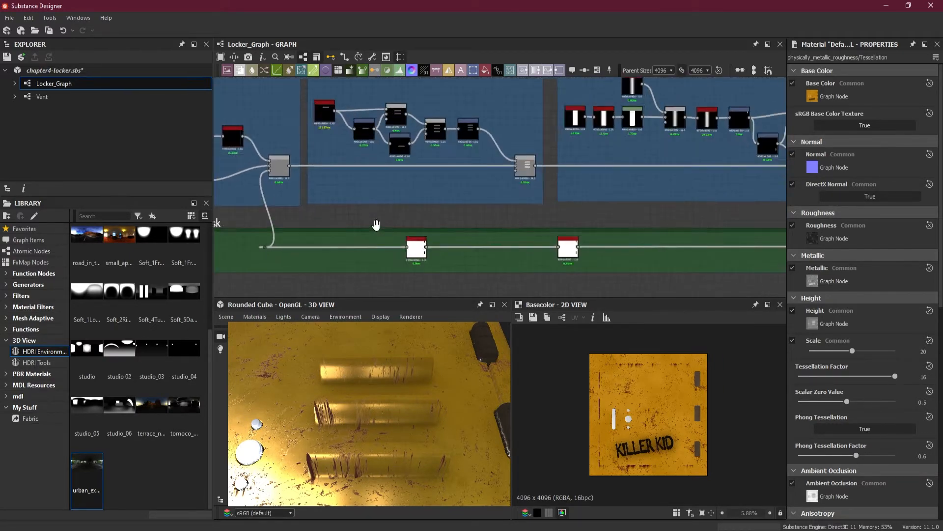
middle_drag(432, 213, 432, 260)
scroll(437, 204, up, 2)
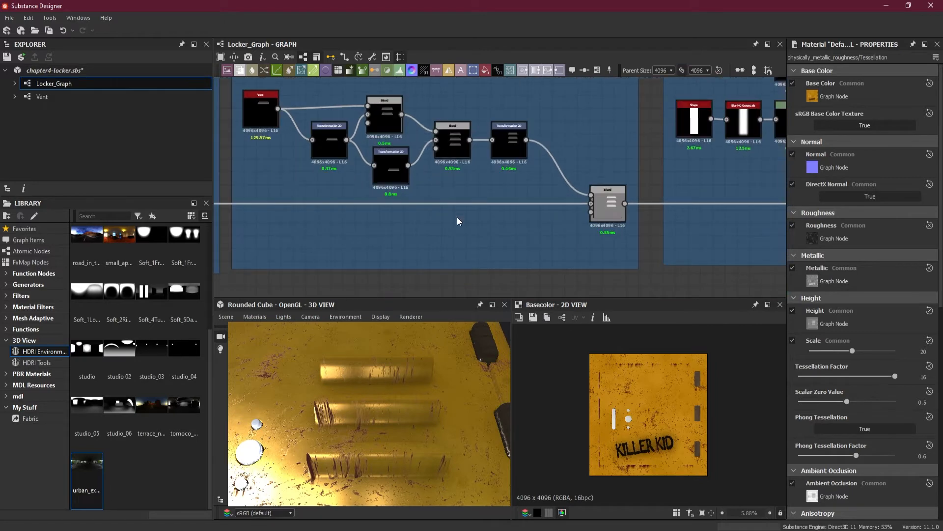
double_click(261, 107)
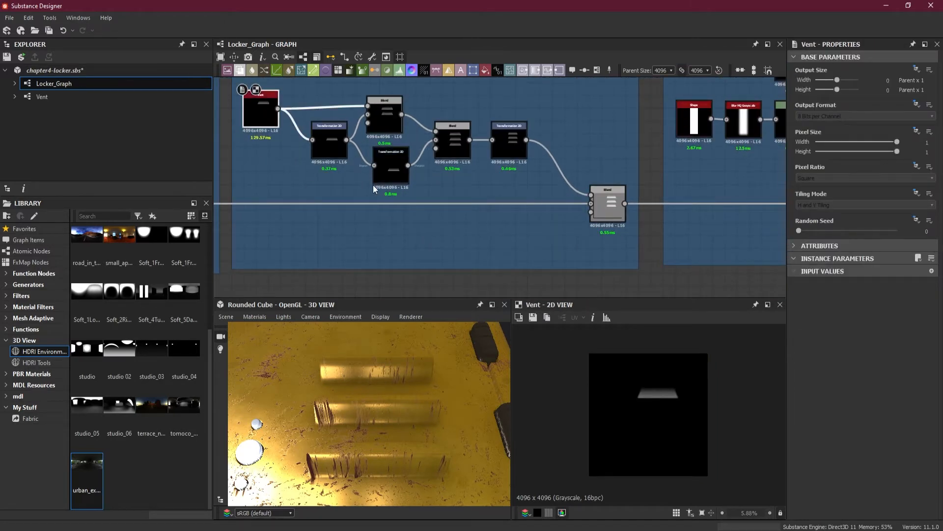
Preview the Vents frame's final Transformation 2D node, which carries the combined vent slats, in the 2D view
scroll(544, 217, down, 2)
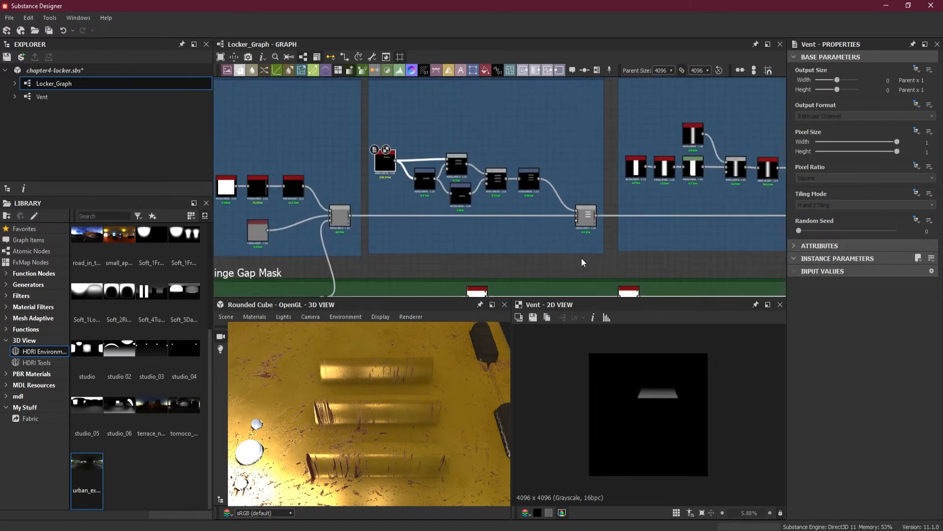
middle_drag(582, 257, 532, 184)
scroll(532, 184, down, 2)
middle_drag(589, 232, 462, 235)
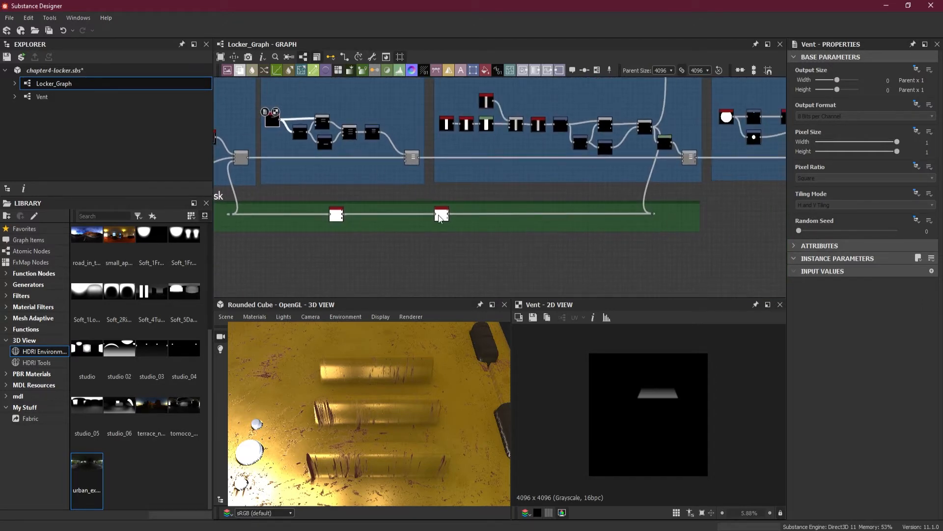
scroll(574, 230, down, 3)
middle_drag(631, 244, 659, 223)
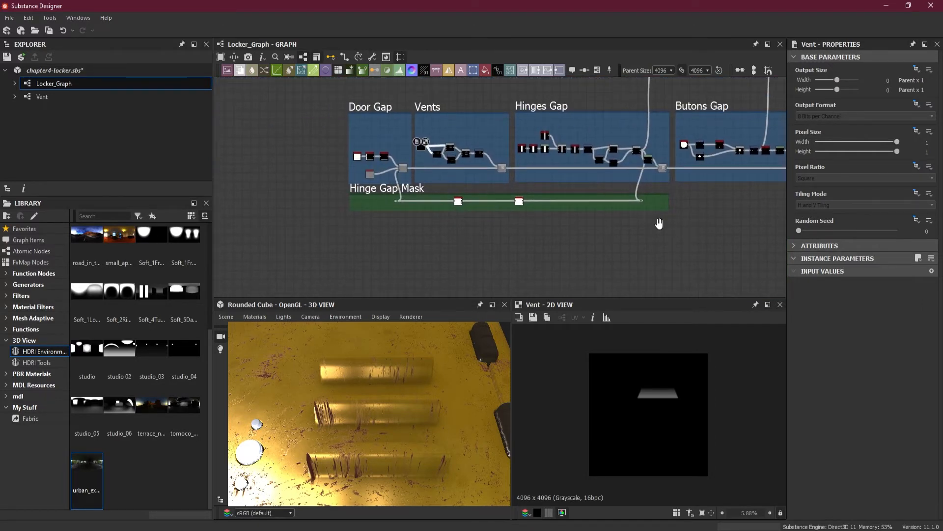
double_click(479, 155)
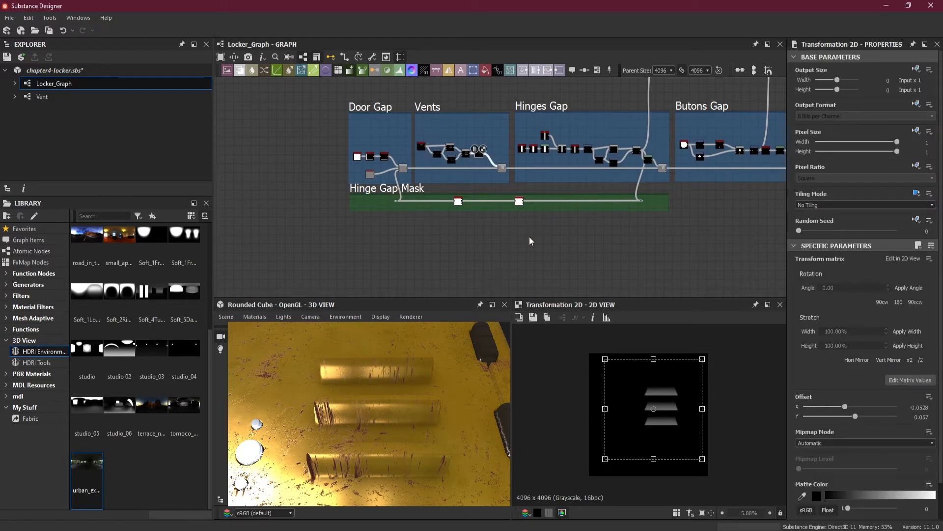
scroll(496, 231, up, 2)
click(499, 230)
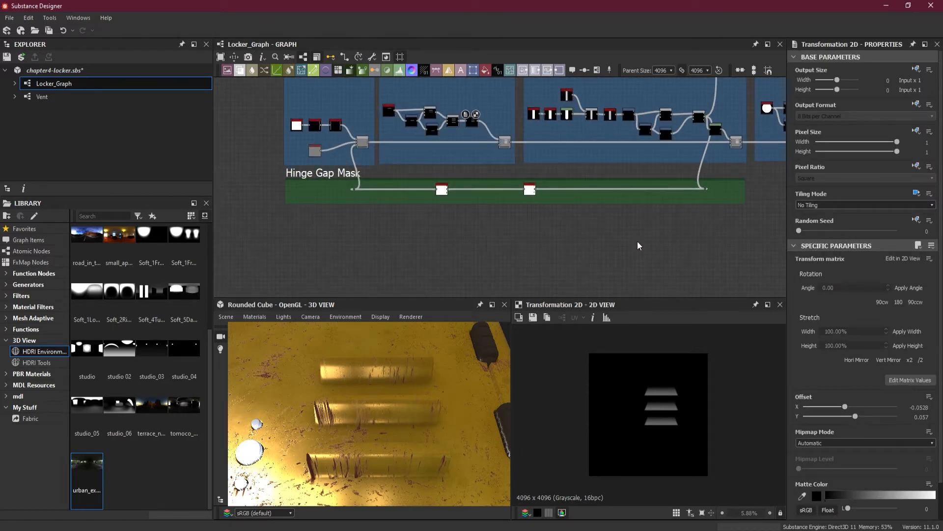
Add an Output node to Locker_Graph and place it below the roughness output
middle_drag(638, 246, 265, 245)
scroll(440, 226, down, 3)
middle_drag(332, 238, 464, 230)
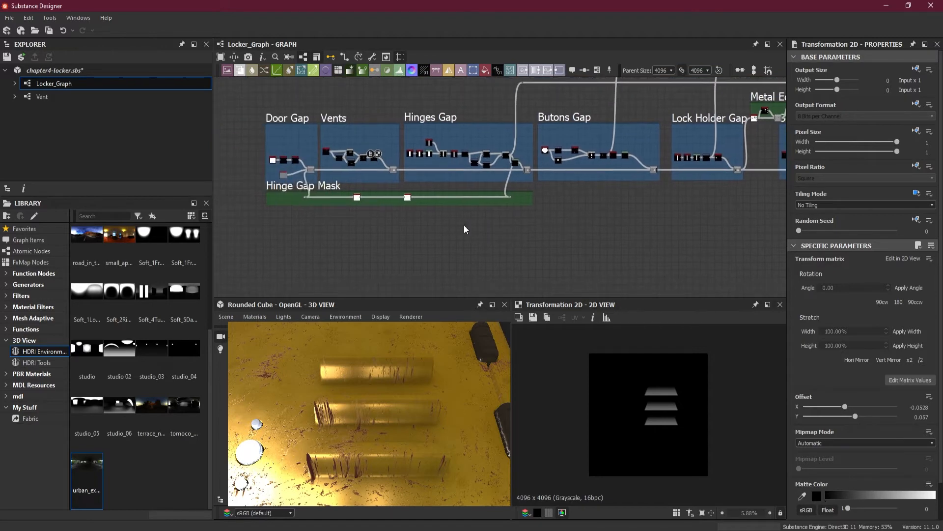
middle_drag(558, 240, 123, 253)
scroll(506, 230, down, 3)
middle_drag(475, 229, 100, 212)
scroll(609, 211, up, 1)
middle_drag(605, 209, 571, 215)
scroll(571, 215, up, 7)
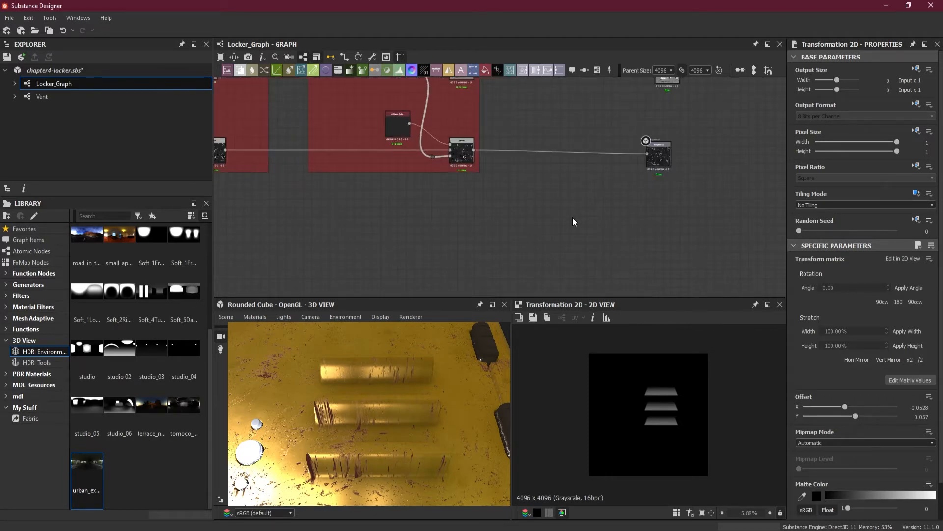
key(space)
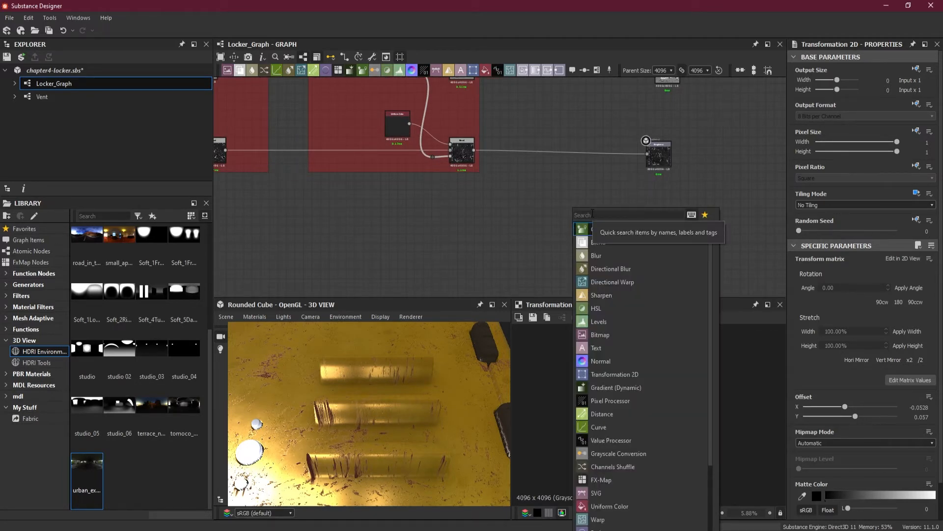
text(out)
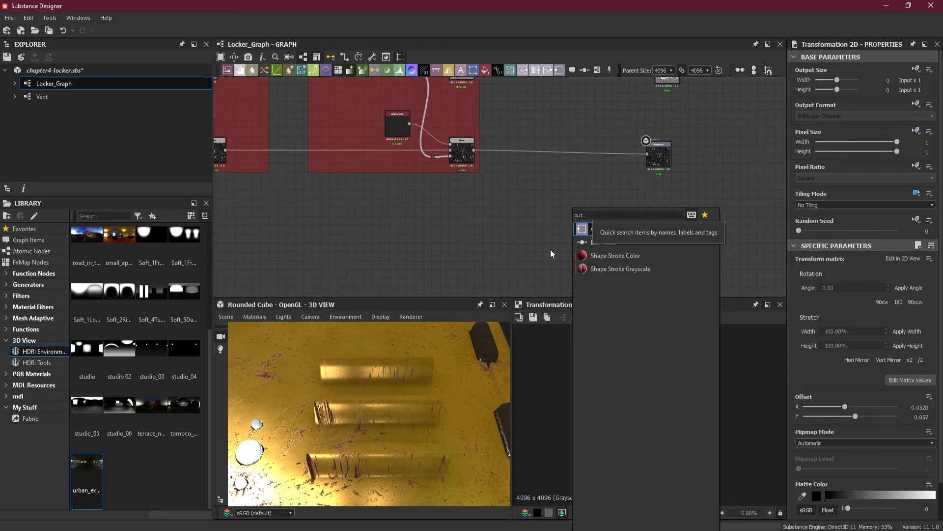
click(590, 230)
drag(572, 234, 652, 271)
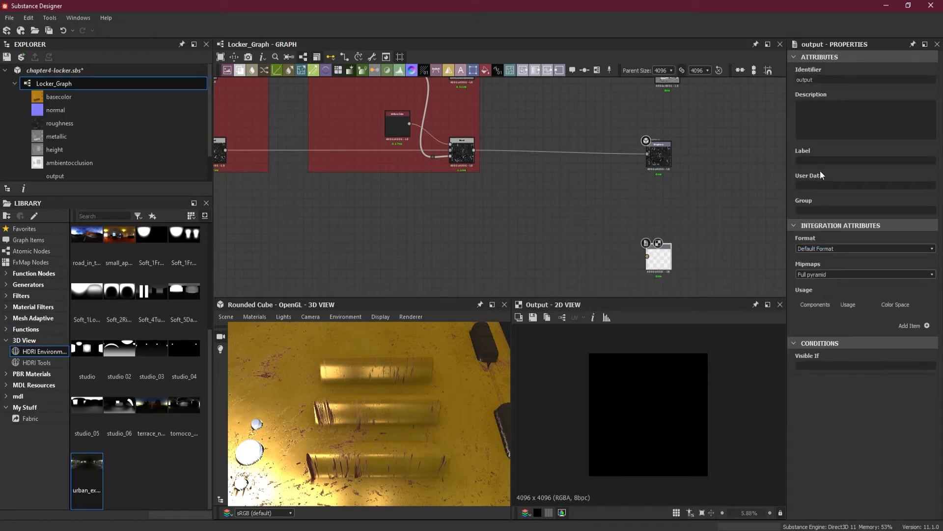
Set both the Identifier and the Label of the new output node to Opacity
scroll(685, 267, up, 6)
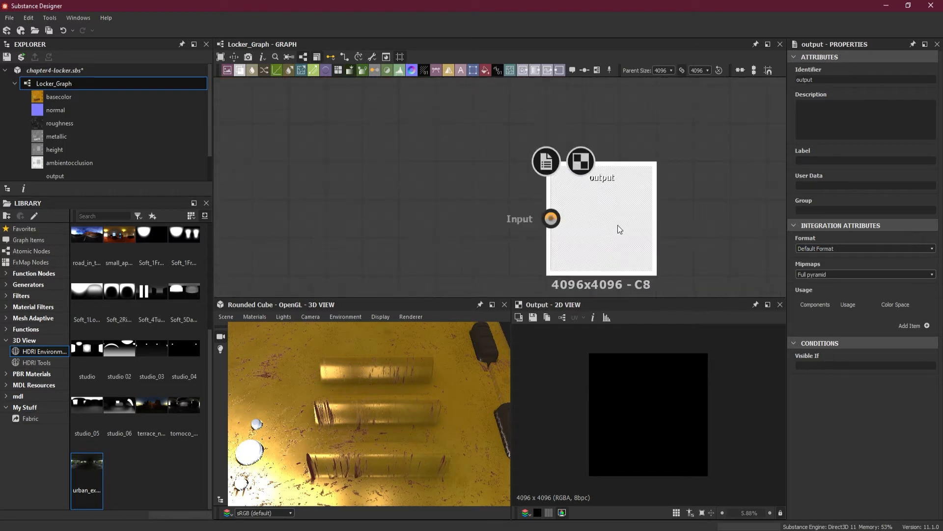
double_click(804, 79)
text(O)
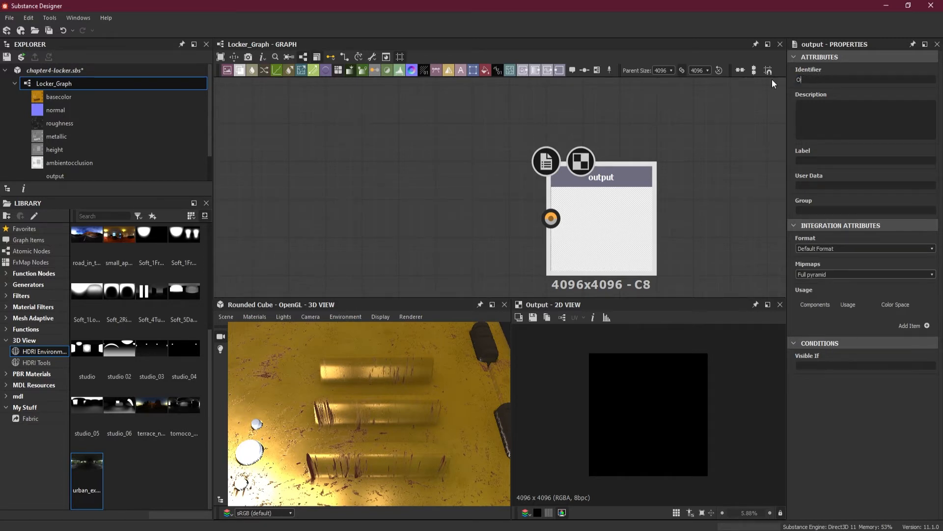
text(pacity)
drag(823, 79, 764, 81)
key(ctrl+c)
click(812, 161)
key(ctrl+v)
Add a usage entry to the Opacity output and set its usage to opacity
click(926, 326)
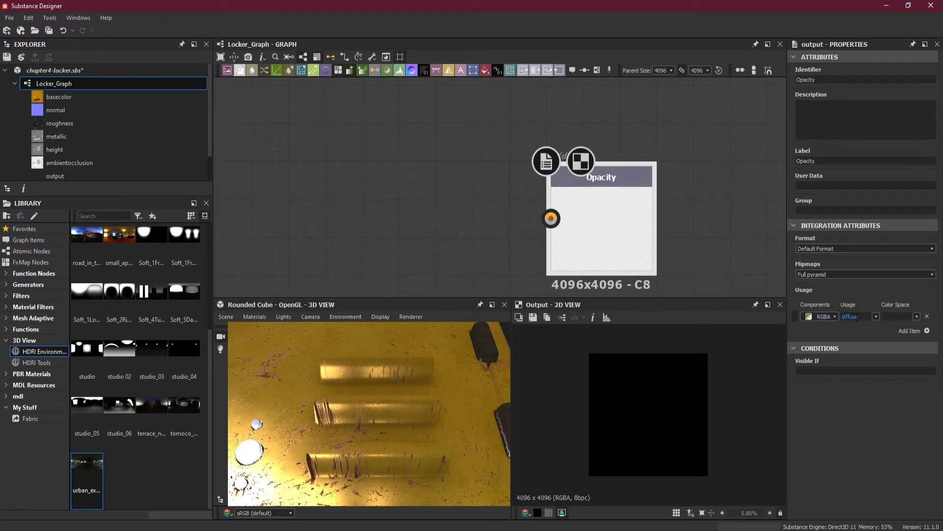
click(876, 317)
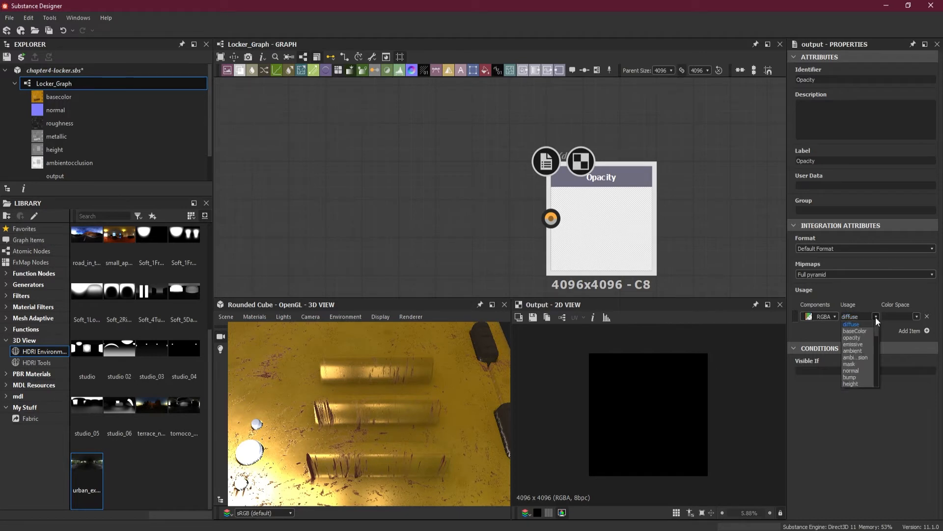
click(862, 338)
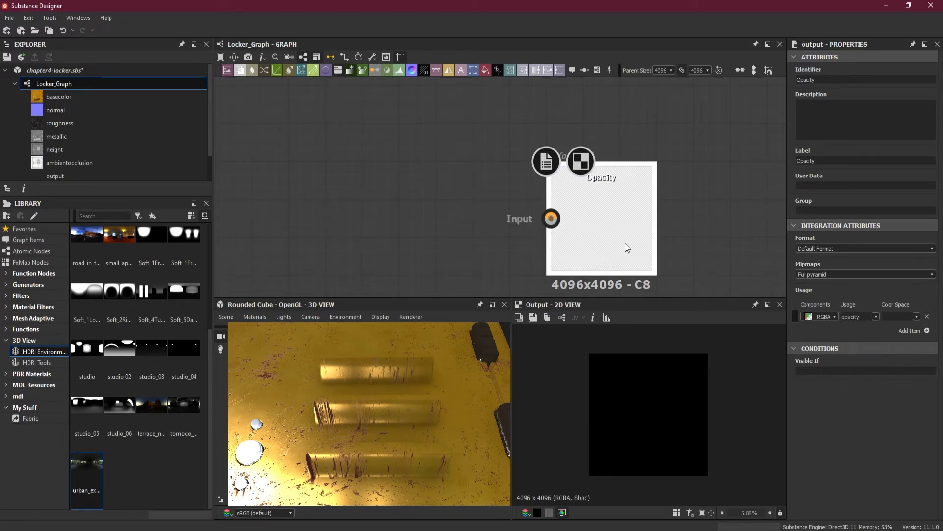
Preview the basecolor output in the 2D view and look closely at the locker surface
scroll(452, 192, down, 5)
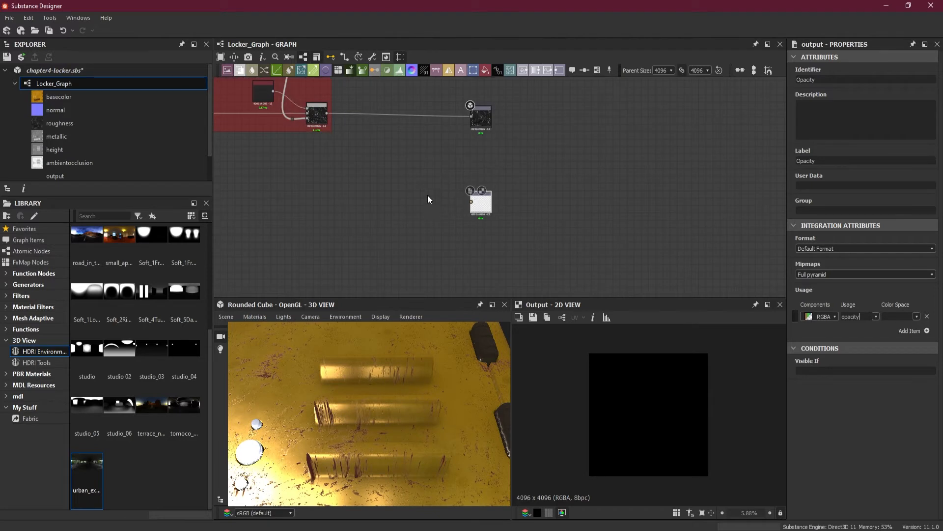
middle_drag(428, 196, 576, 214)
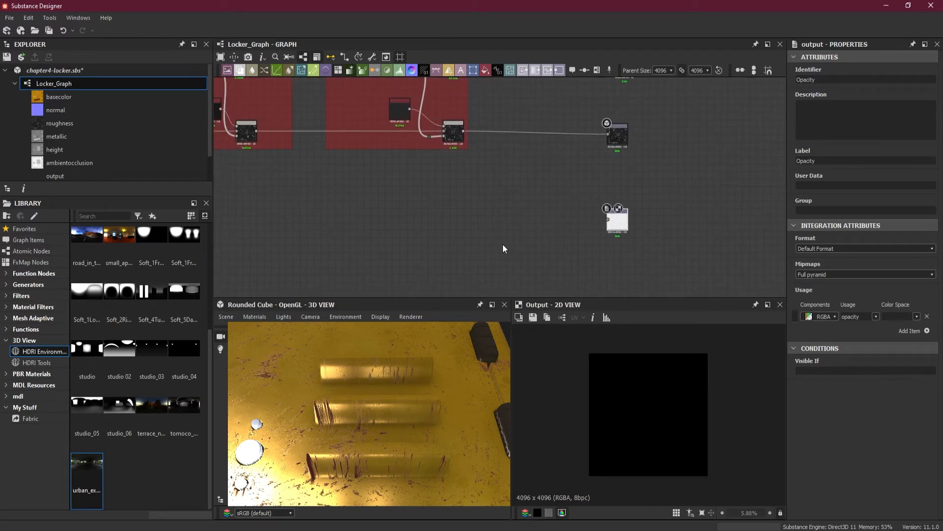
scroll(497, 191, down, 3)
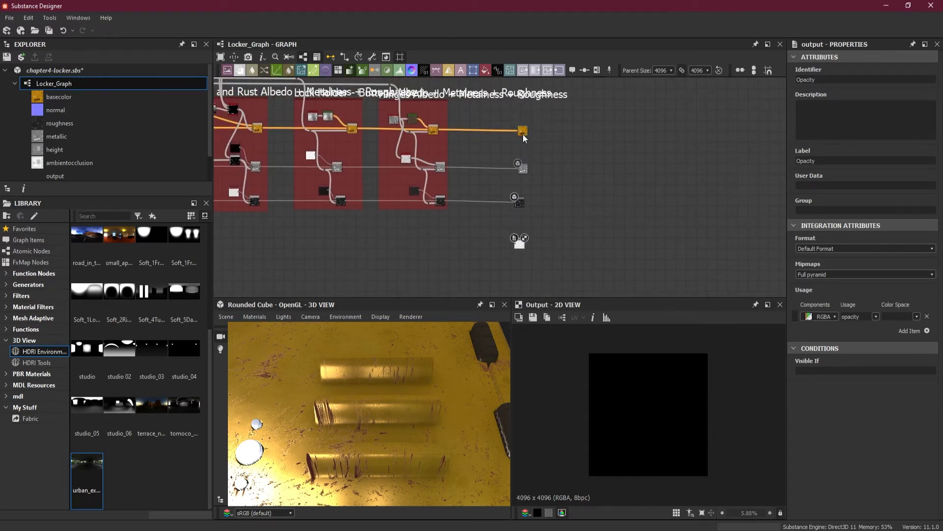
double_click(523, 132)
scroll(653, 396, up, 4)
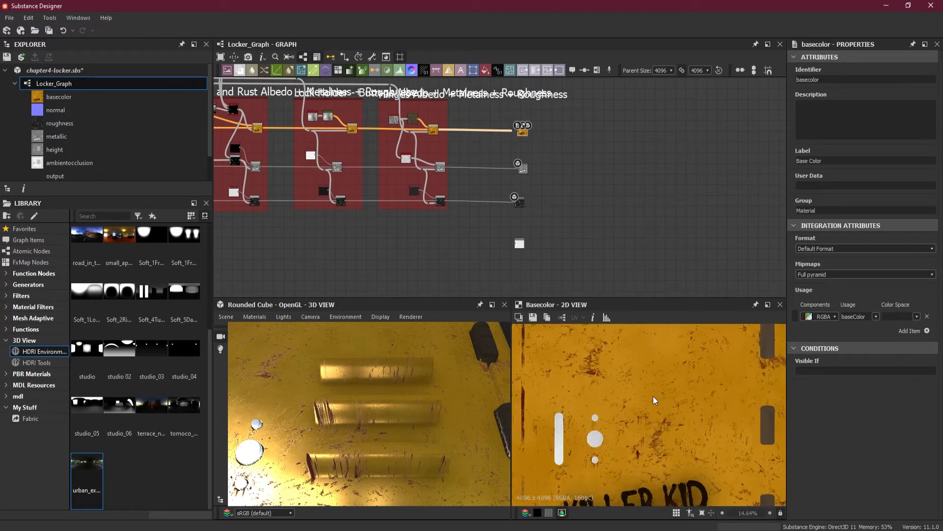
Preview the height output beside the Lock Holder and Buttons frame in the 2D view and inspect the vent shapes
scroll(350, 229, down, 3)
middle_drag(350, 229, 482, 235)
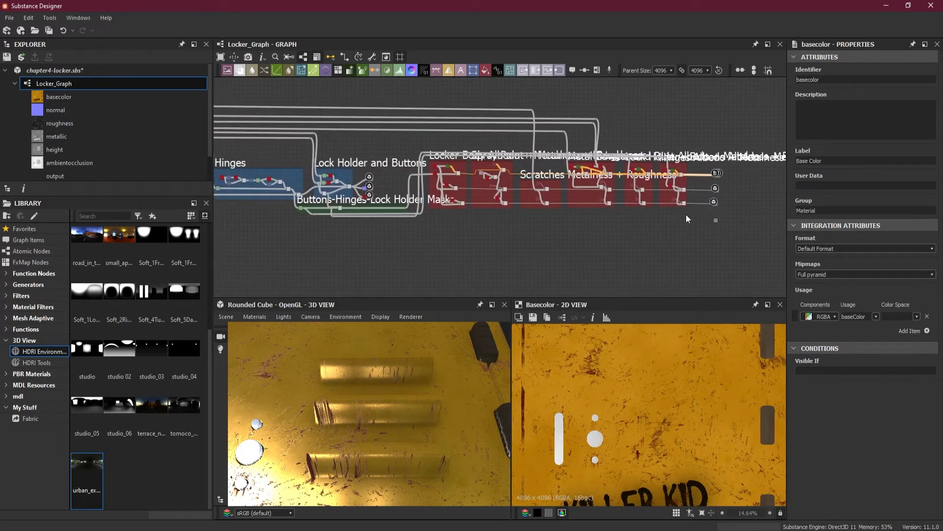
middle_drag(686, 214, 590, 217)
scroll(624, 216, up, 3)
middle_drag(501, 215, 592, 228)
scroll(273, 232, up, 1)
middle_drag(274, 232, 664, 230)
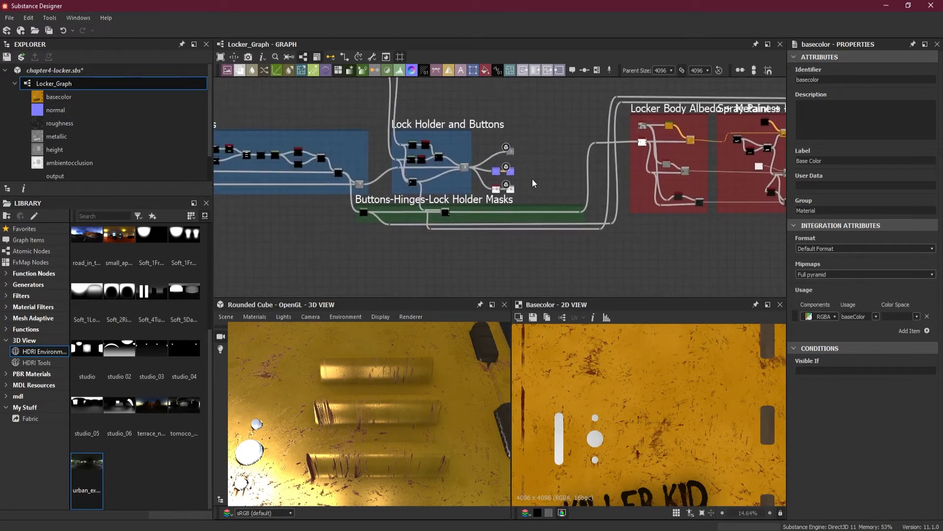
scroll(531, 179, up, 3)
double_click(495, 136)
scroll(679, 241, down, 1)
scroll(680, 240, down, 1)
Add a Shape node with the Square pattern and place it beside the unconnected Opacity output
scroll(674, 419, down, 2)
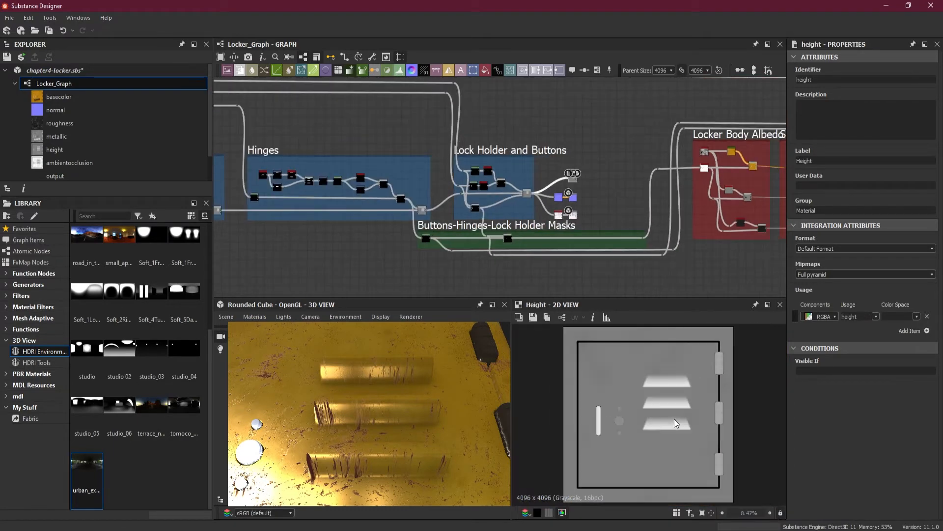
middle_drag(698, 285, 399, 250)
scroll(702, 245, up, 2)
middle_drag(703, 245, 439, 288)
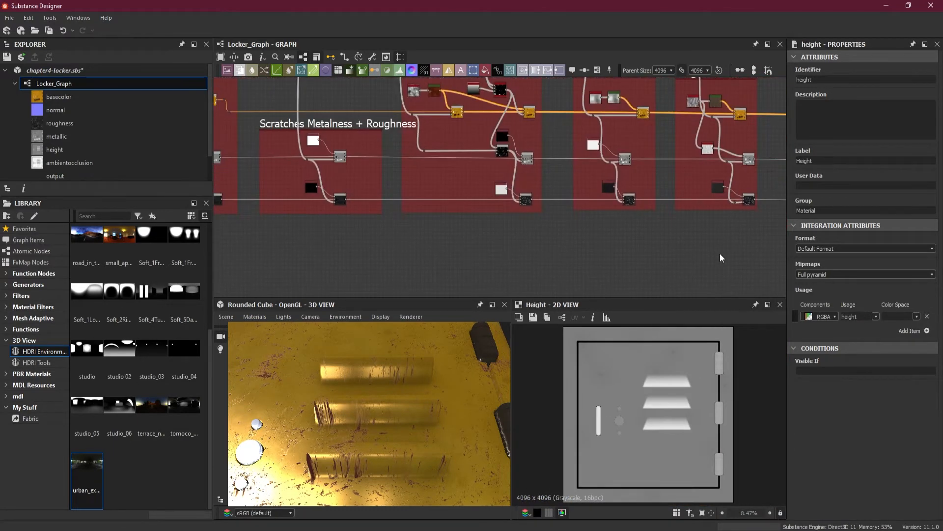
scroll(719, 253, down, 3)
scroll(625, 203, up, 5)
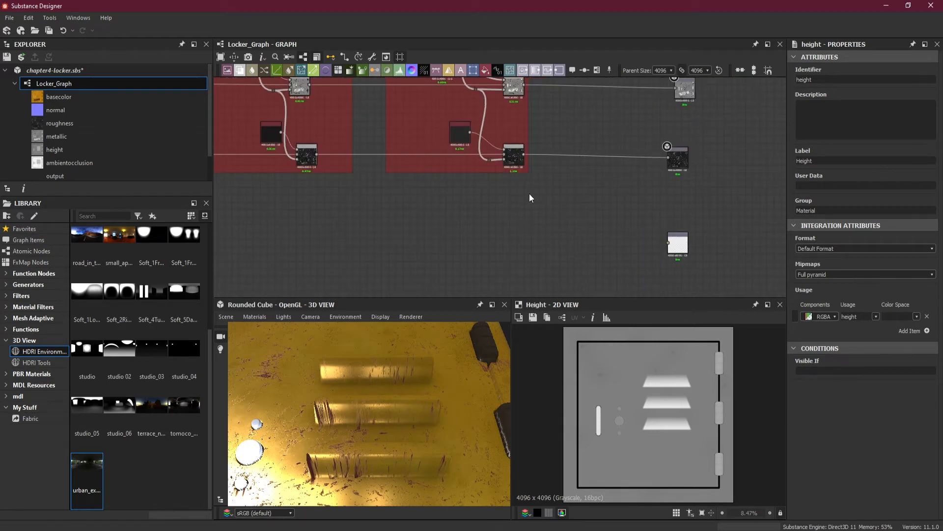
key(space)
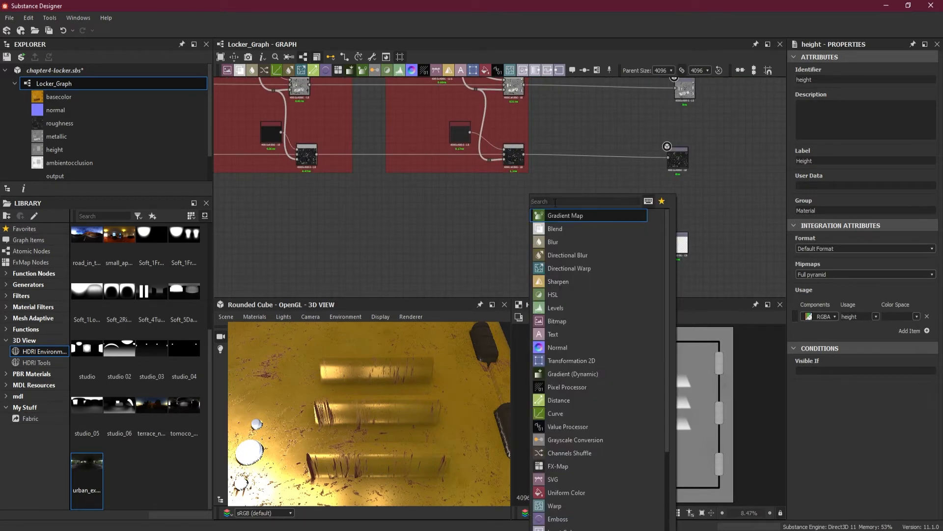
text(sh)
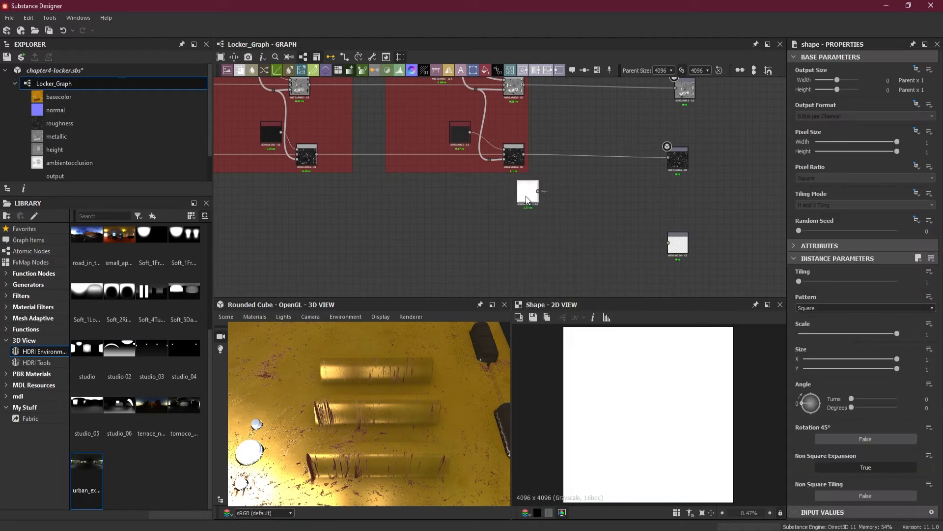
drag(525, 196, 561, 234)
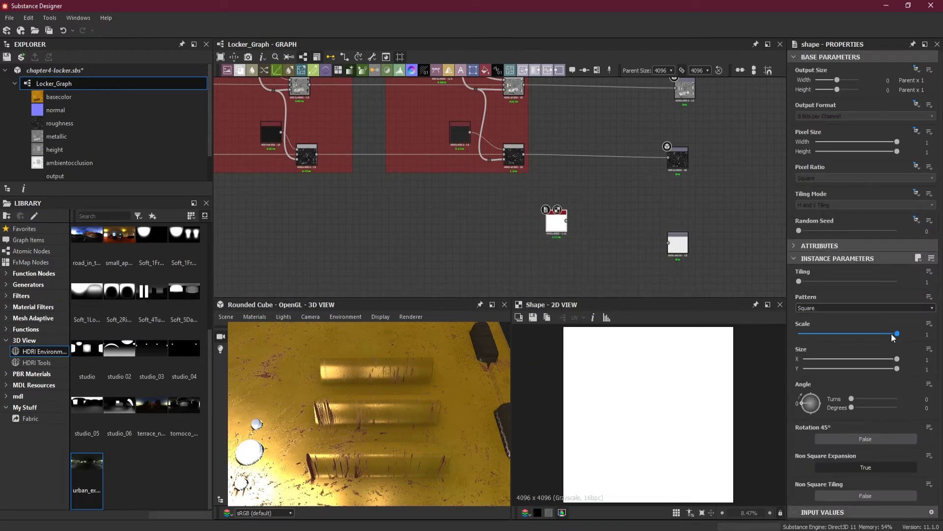
Set the Shape node's Scale to 0.75 and Size Y to 0.24, and move the node farther from the Opacity output
drag(896, 334, 873, 334)
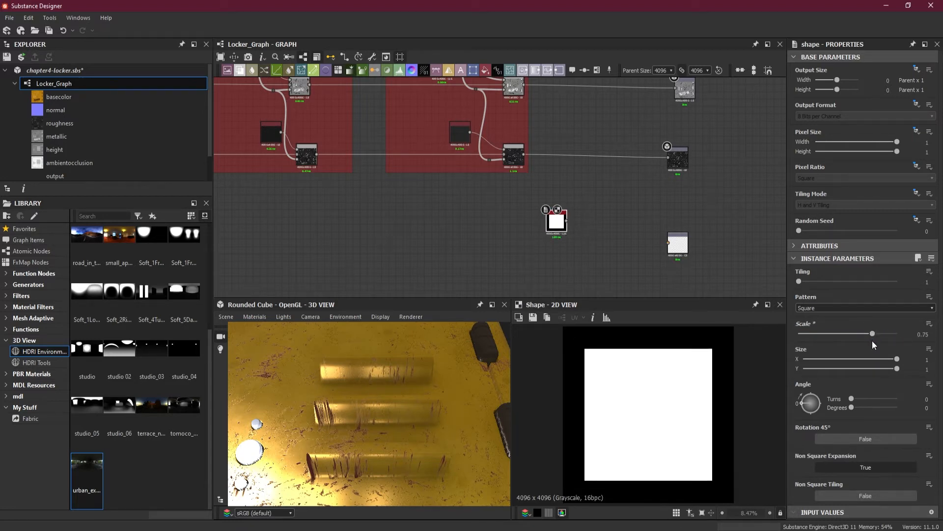
drag(896, 369, 827, 370)
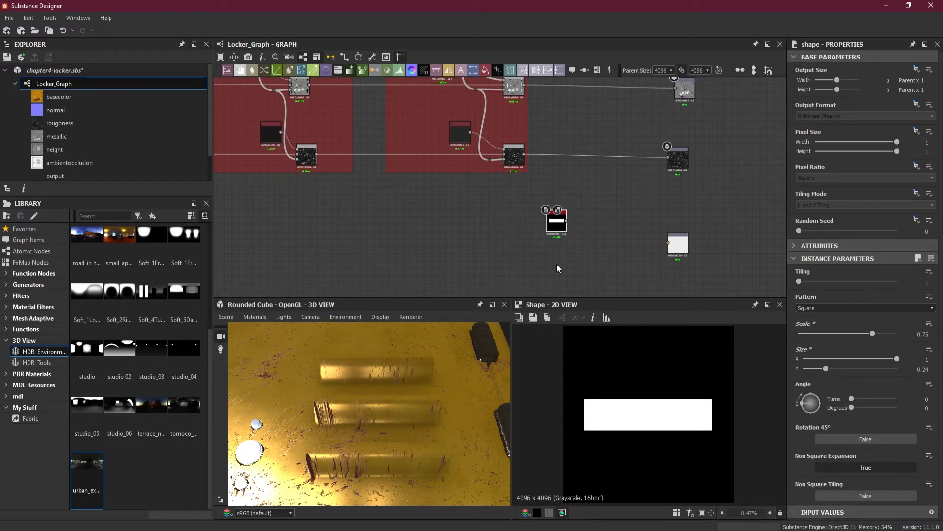
drag(557, 222, 492, 222)
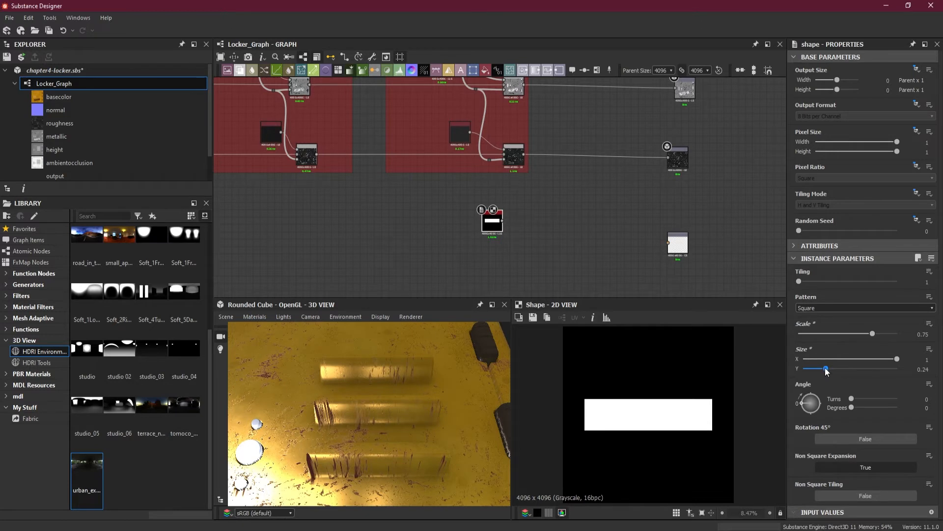
Set the Shape's Size Y to 1 and feed it into a Blur HQ Grayscale node with Quality 1 and Intensity 4.86
drag(826, 369, 914, 375)
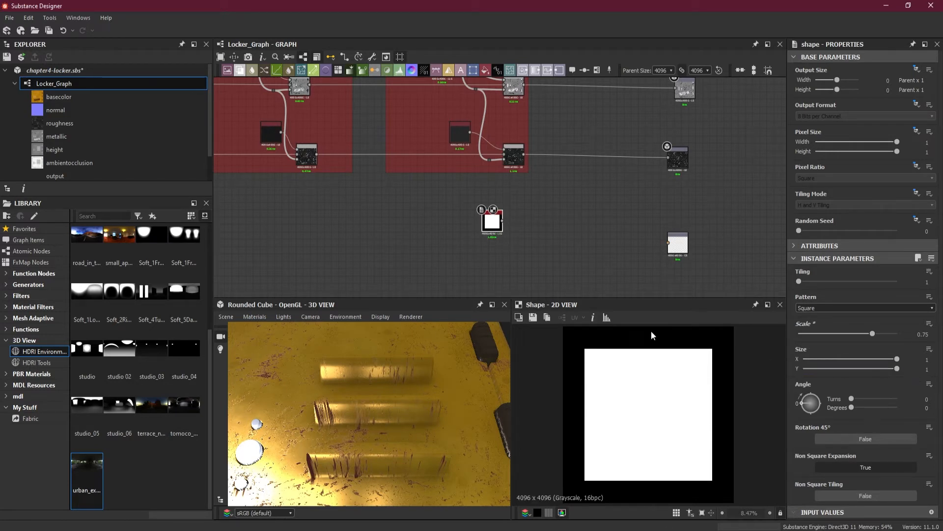
key(space)
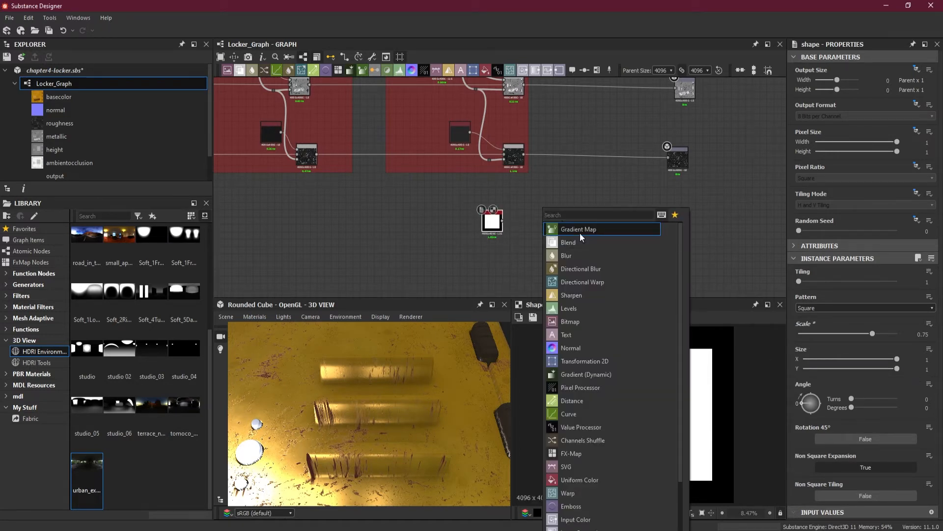
text(blu)
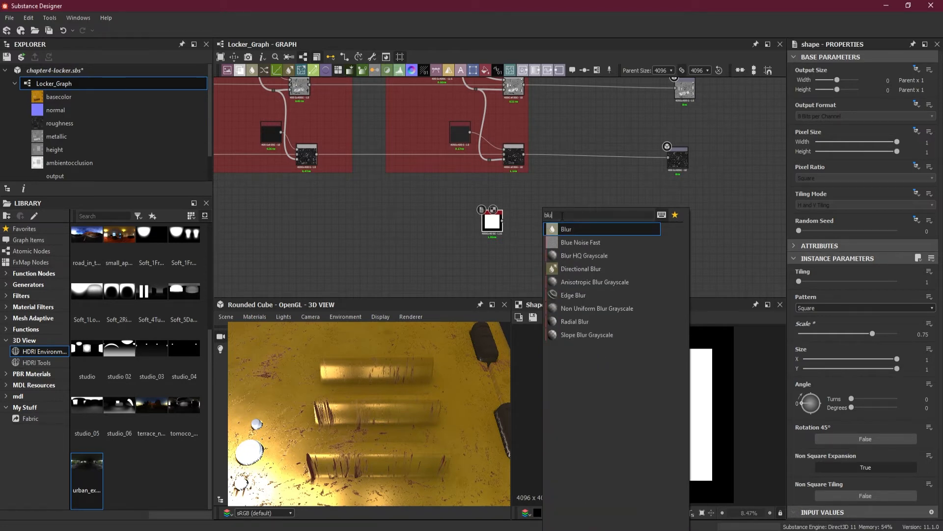
click(584, 256)
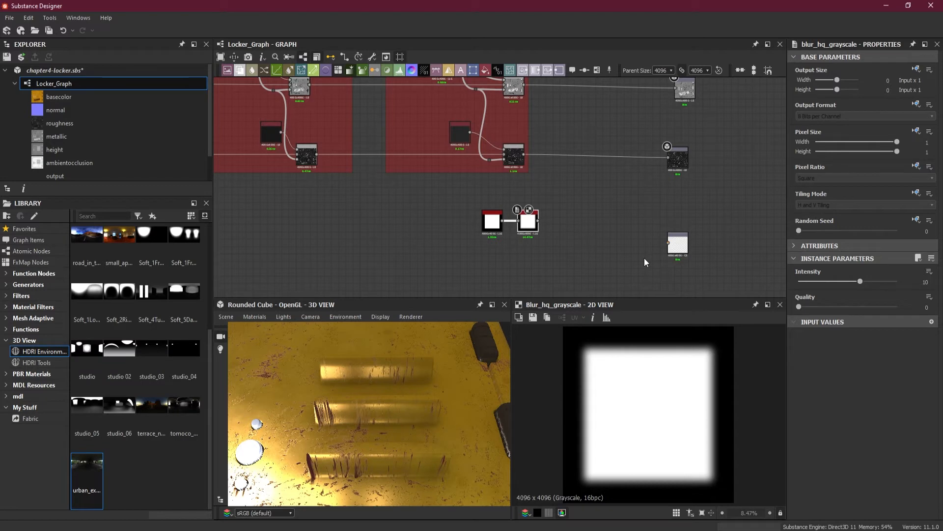
drag(799, 306, 927, 316)
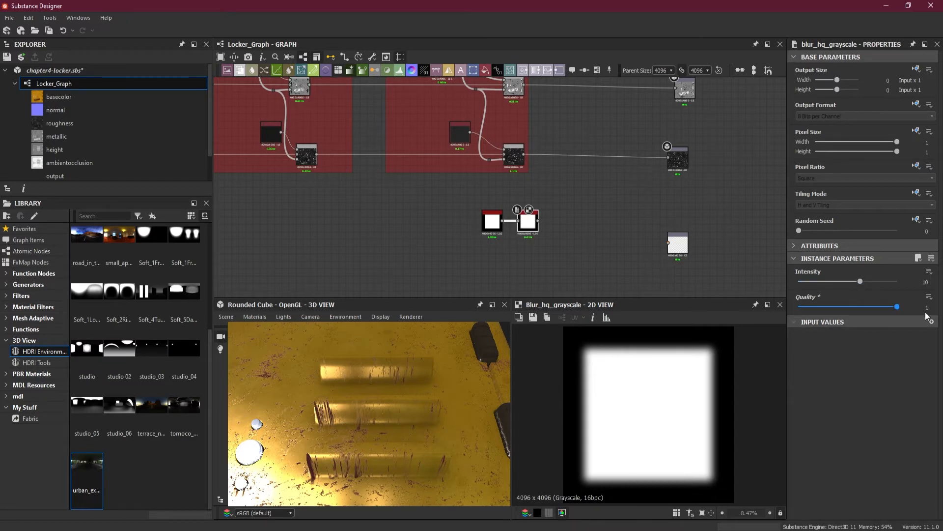
drag(860, 282, 829, 282)
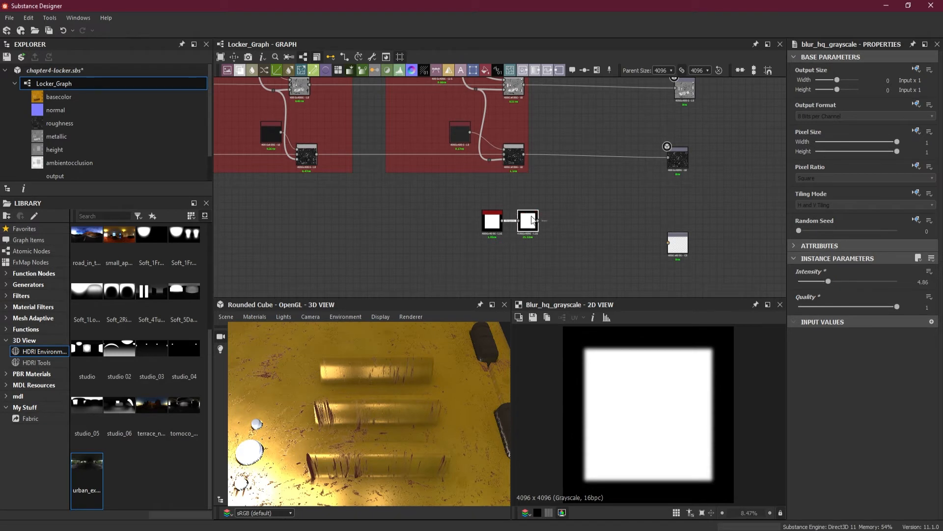
Add a Transformation 2D node after the blur and connect its output to the Opacity output
click(473, 72)
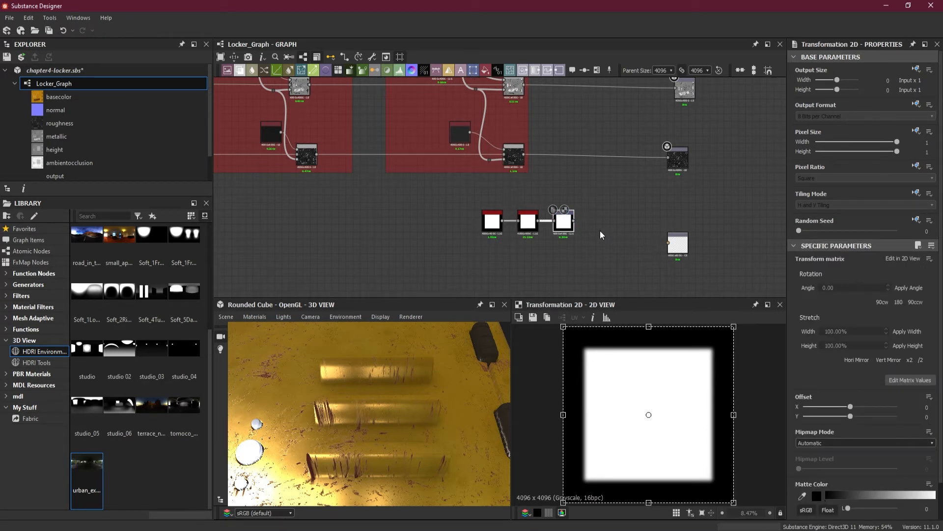
drag(574, 221, 669, 242)
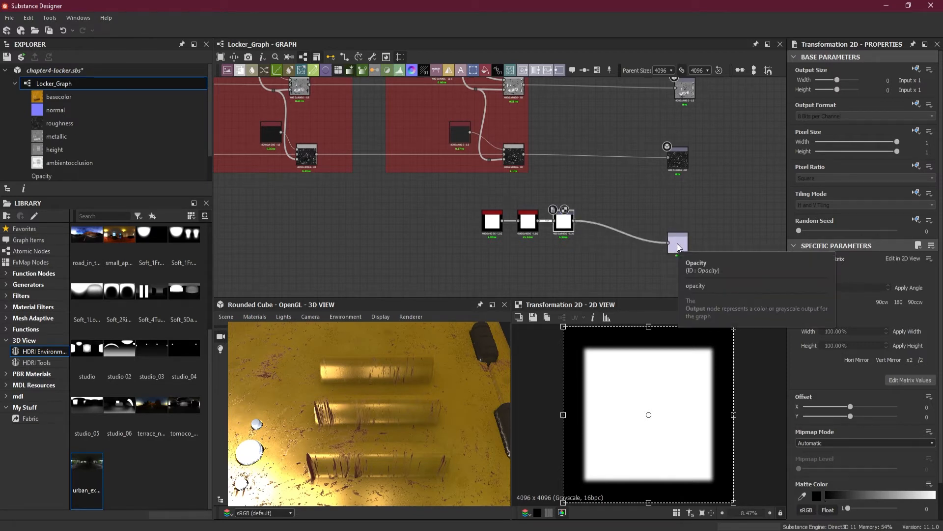
click(677, 243)
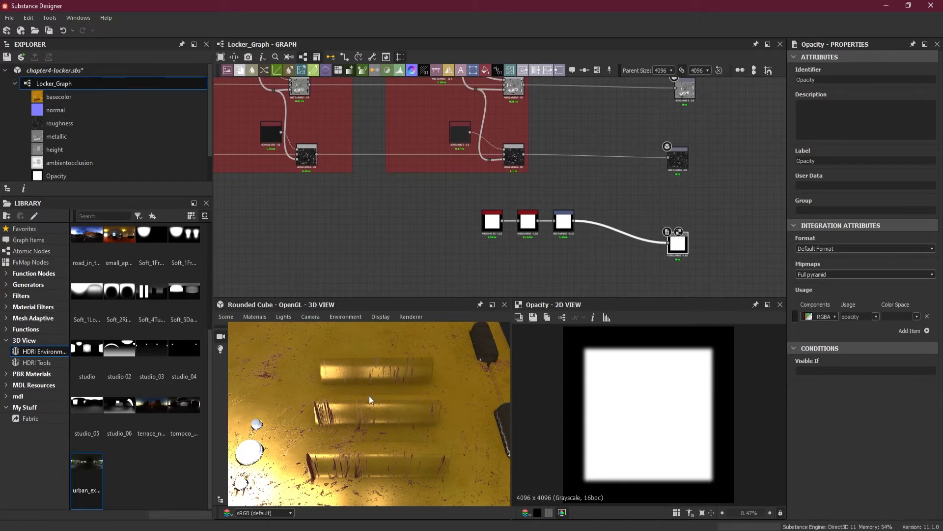
Show the graph outputs, including Opacity, on the 3D locker and inspect how the mask cuts the mesh
scroll(370, 396, down, 6)
drag(370, 387, 382, 419)
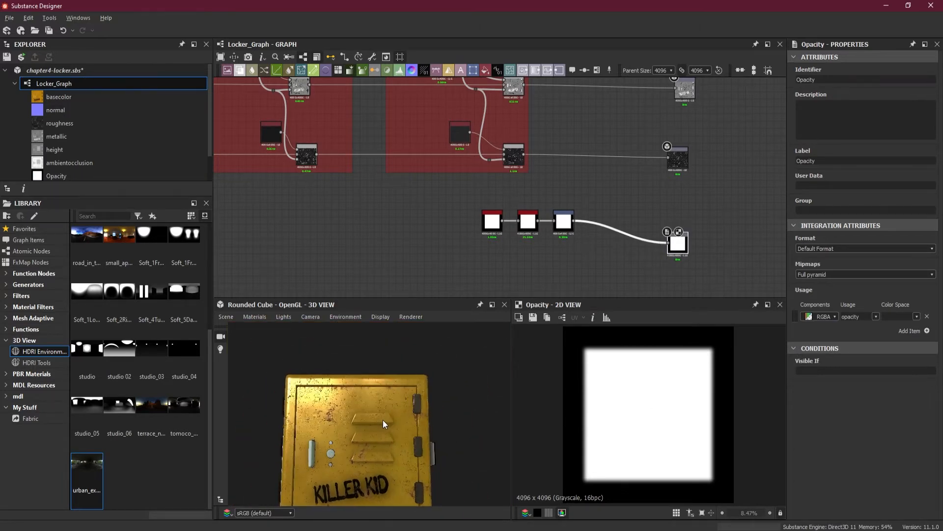
scroll(636, 238, up, 3)
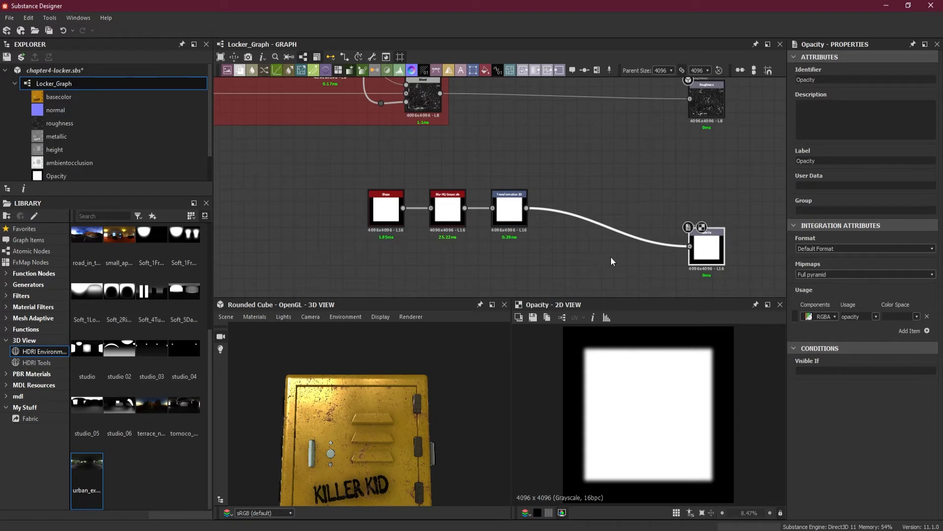
drag(370, 429, 326, 409)
scroll(369, 415, down, 3)
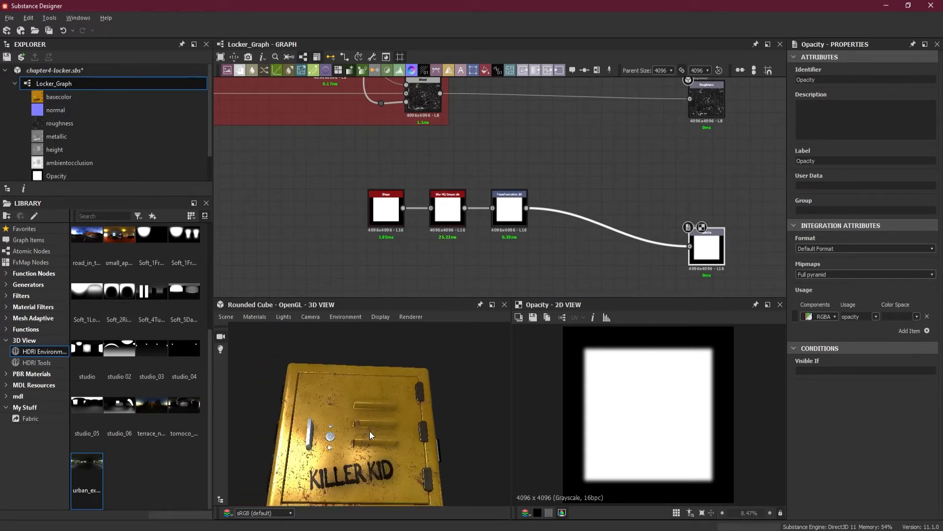
mouse_move(370, 431)
mouse_down()
mouse_move(370, 450)
mouse_move(373, 417)
mouse_up()
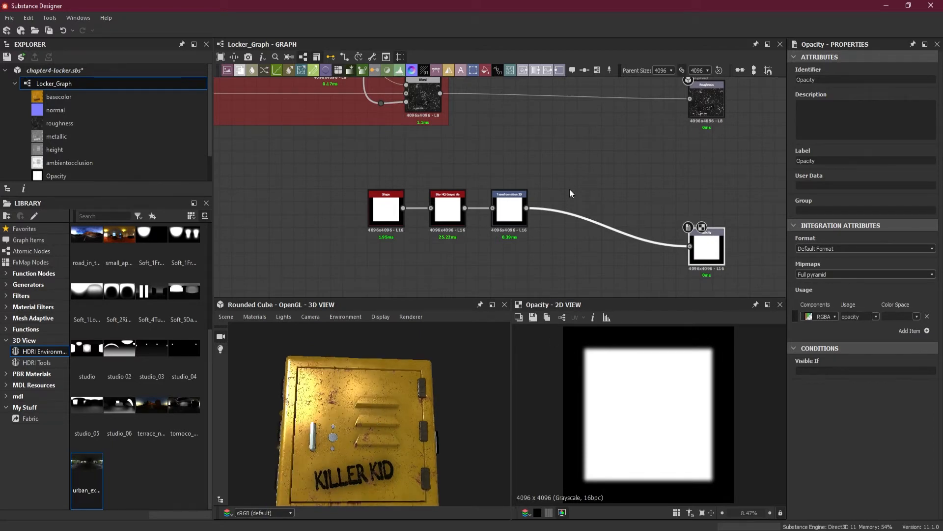
right_click(548, 158)
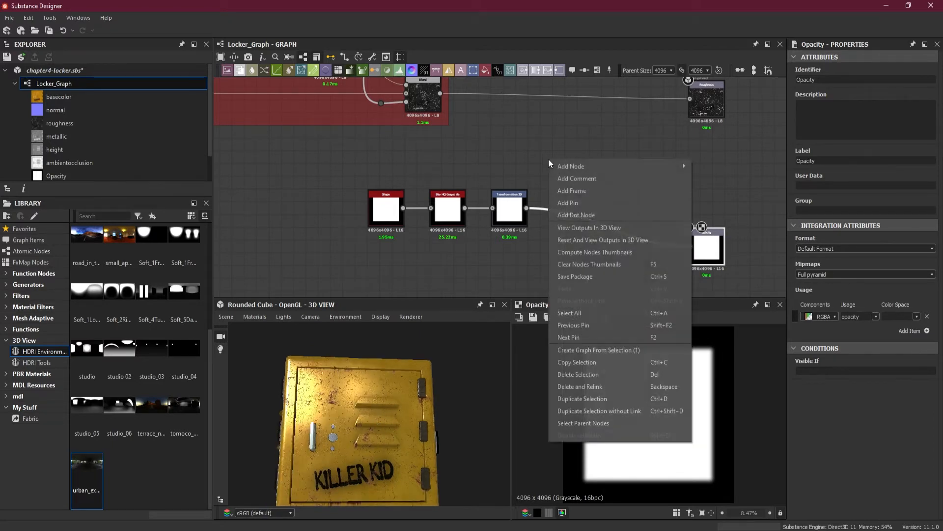
click(623, 228)
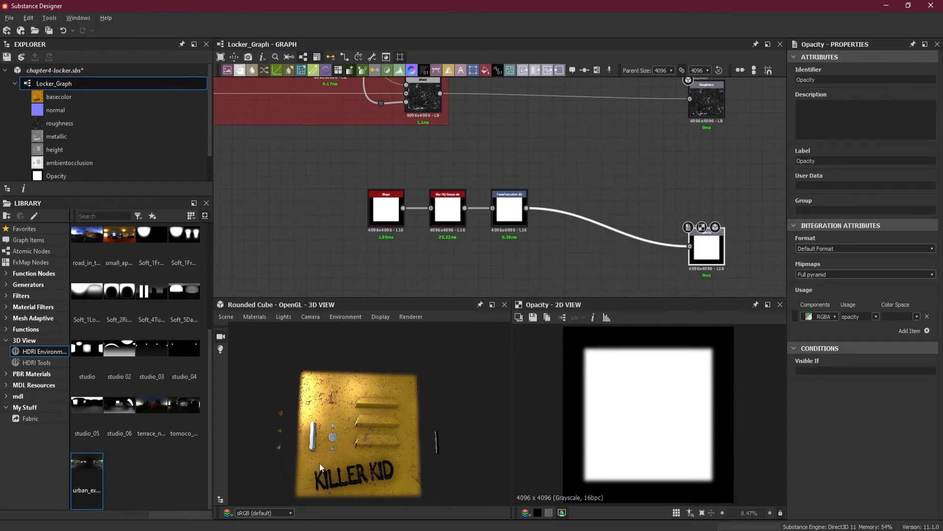
drag(319, 463, 411, 393)
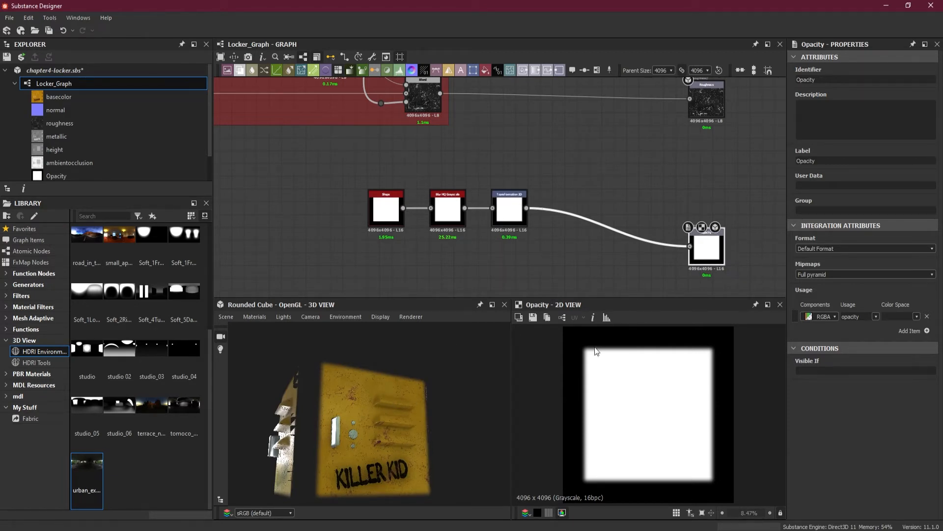
scroll(408, 437, up, 6)
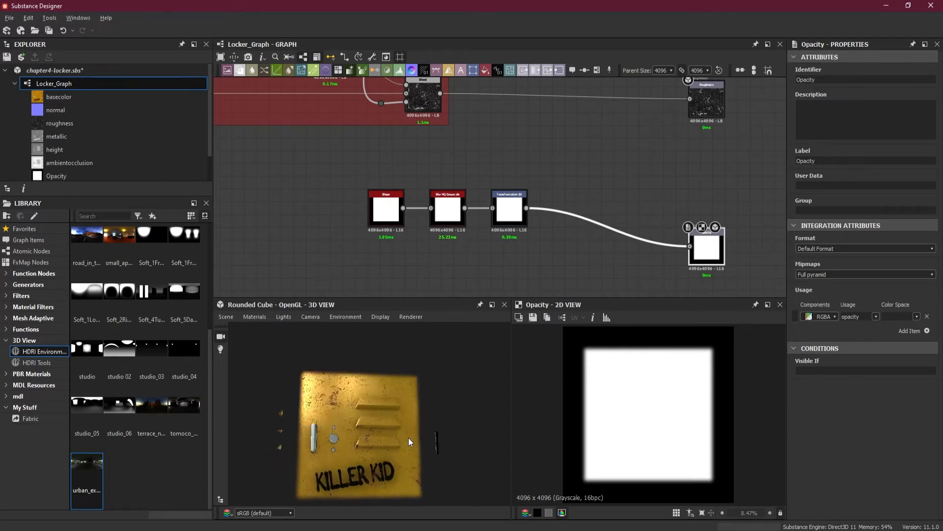
scroll(401, 398, up, 2)
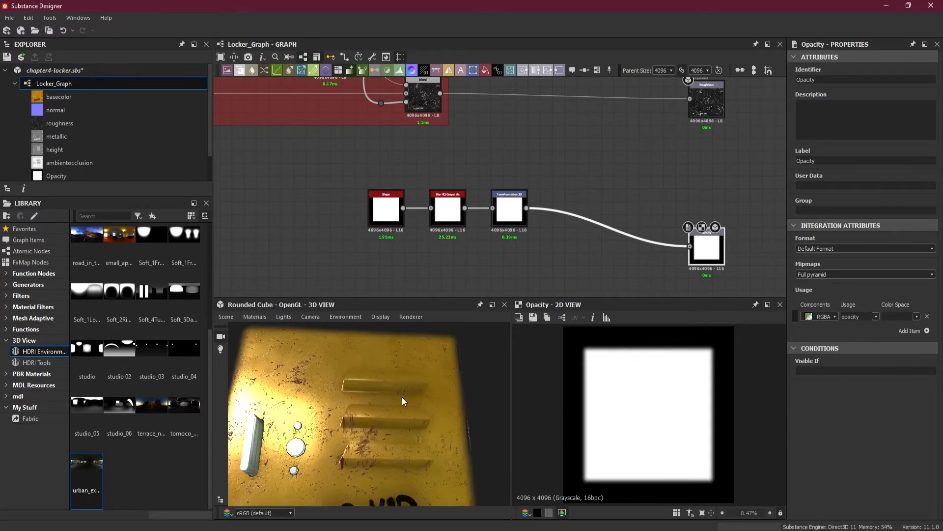
Insert an Invert Grayscale node between Transformation 2D and Opacity, aligned with the other mask nodes
key(space)
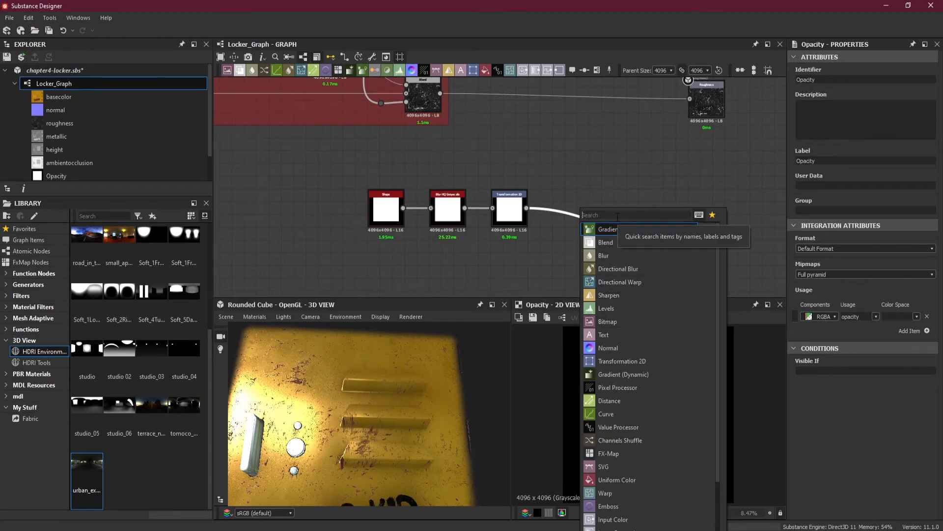
text(in)
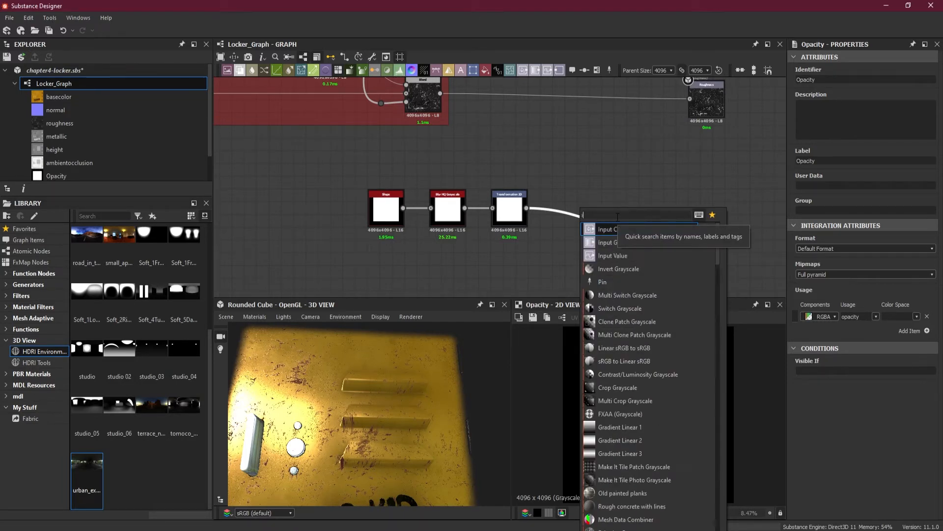
click(630, 270)
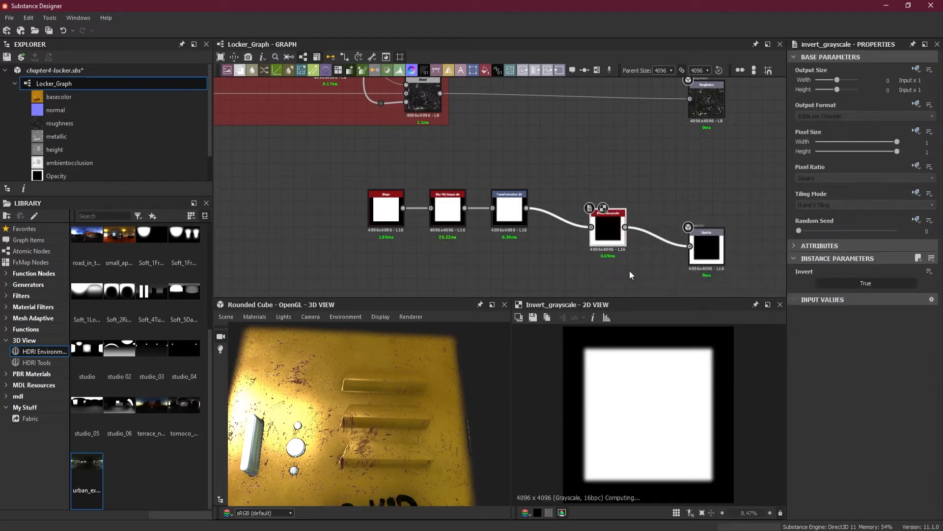
drag(609, 233, 584, 219)
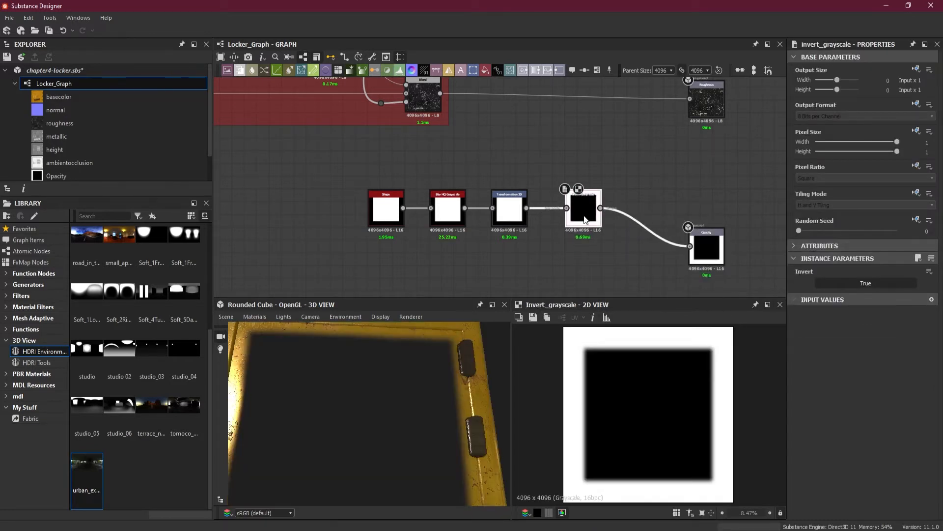
Preview the height output beside the Lock Holder and Buttons frame in the 2D view as a reference for the vents
click(512, 216)
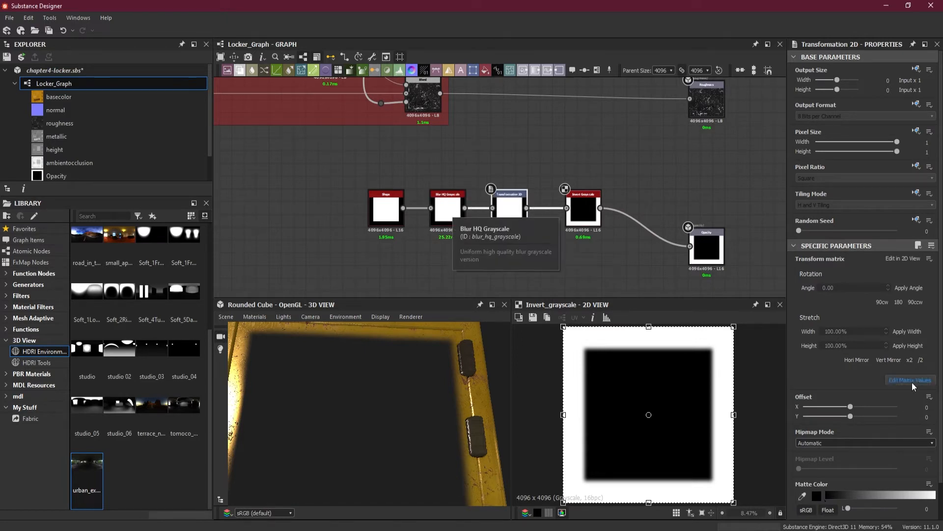
scroll(883, 392, down, 1)
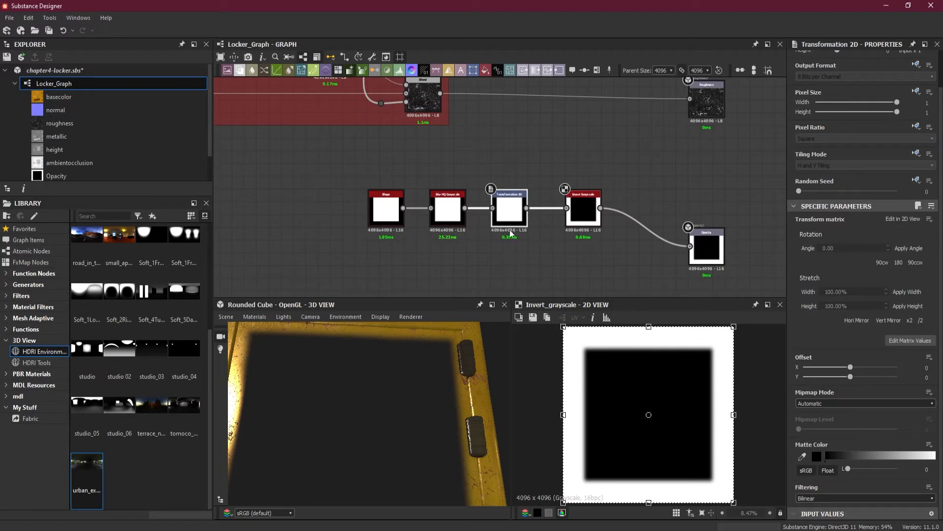
scroll(671, 221, down, 5)
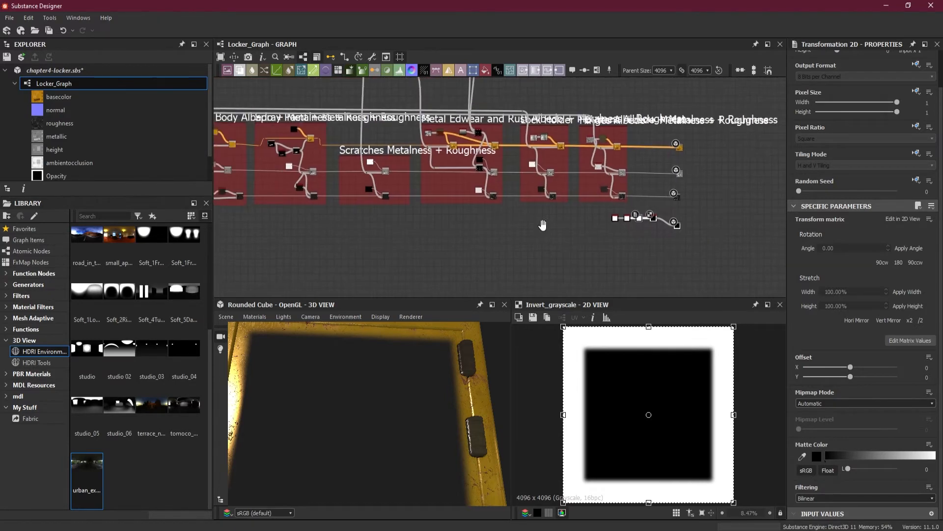
middle_drag(542, 225, 606, 222)
scroll(606, 222, down, 3)
middle_drag(395, 229, 423, 78)
scroll(442, 177, up, 8)
click(578, 129)
scroll(636, 180, down, 3)
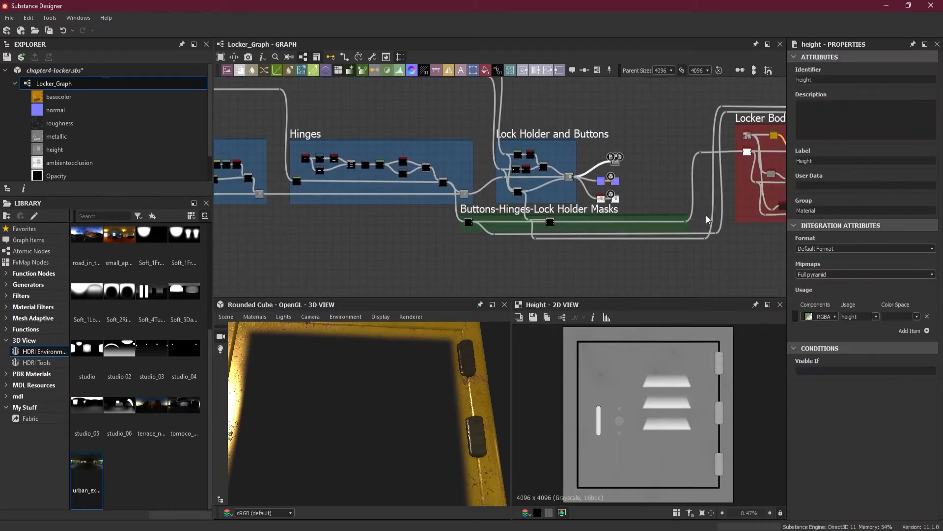
Squash the Transformation 2D box vertically into a thin strip over the top vent and pull its right edge in to the vent's right end
middle_drag(707, 216, 454, 217)
scroll(703, 212, down, 3)
scroll(671, 216, up, 5)
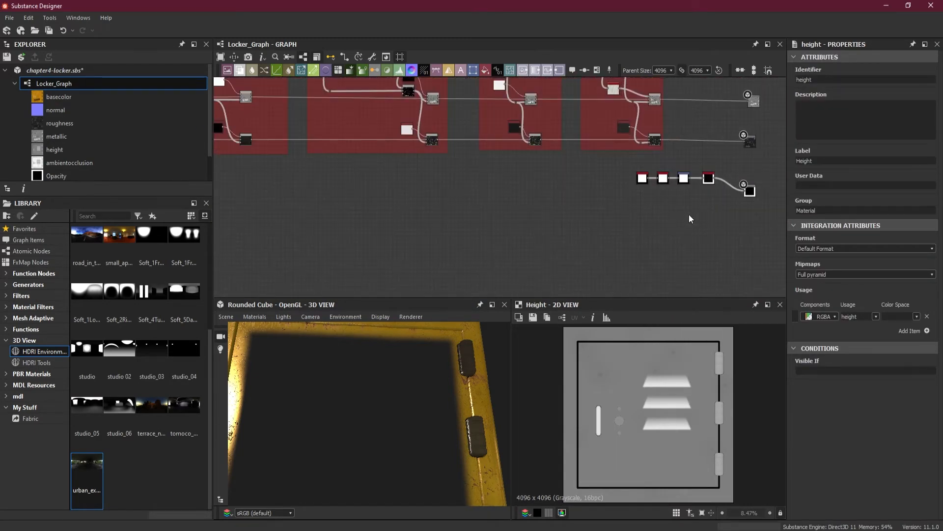
middle_drag(689, 219, 535, 254)
scroll(605, 212, up, 3)
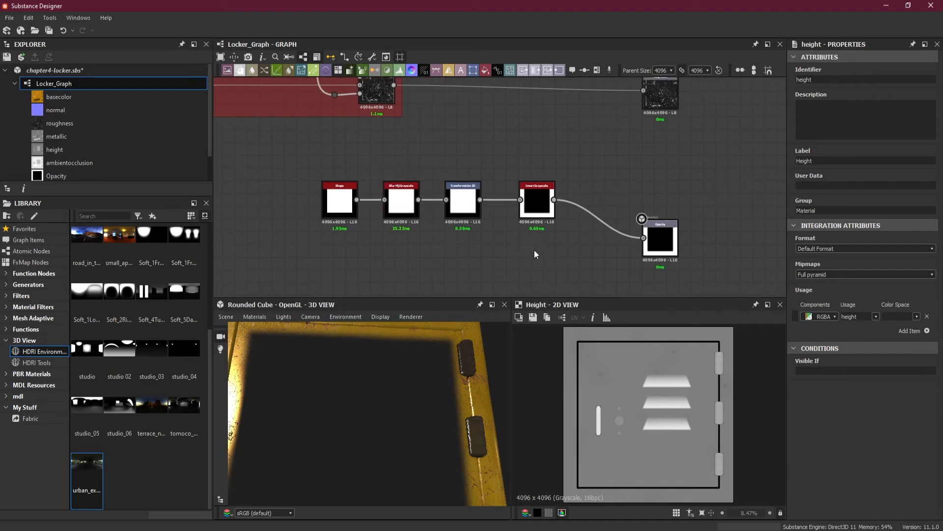
click(467, 200)
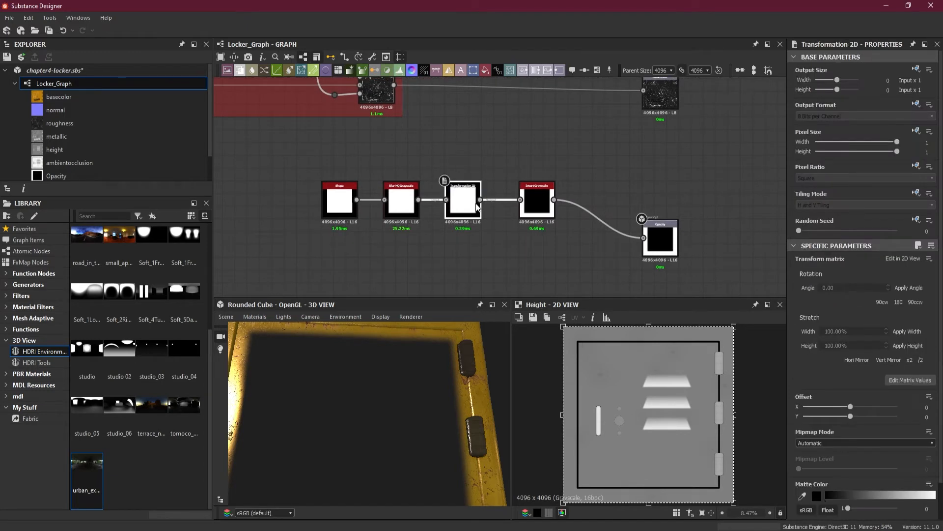
drag(649, 326, 648, 381)
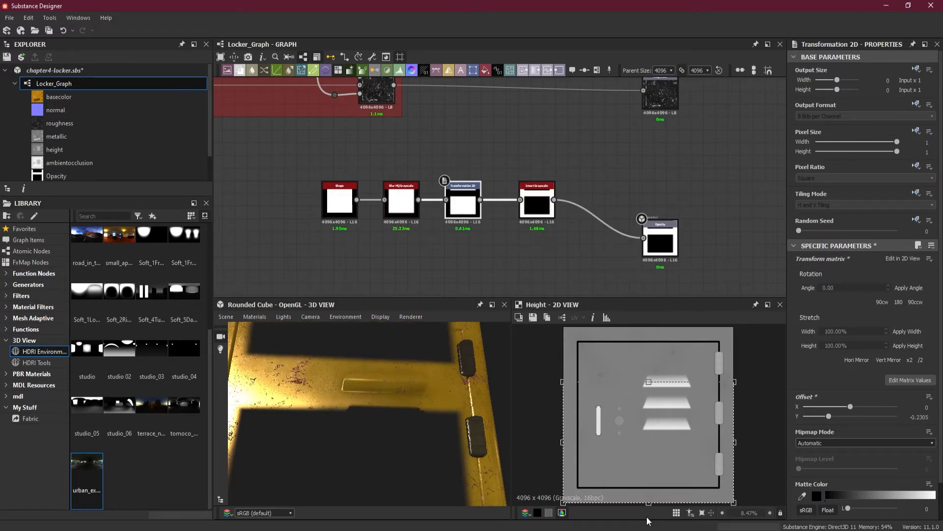
drag(646, 501, 651, 395)
scroll(677, 380, up, 3)
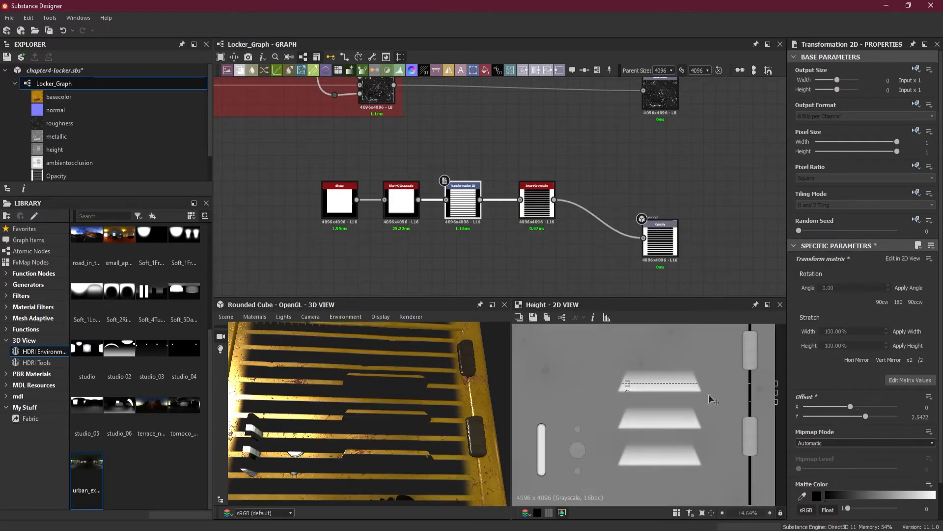
drag(777, 395, 699, 392)
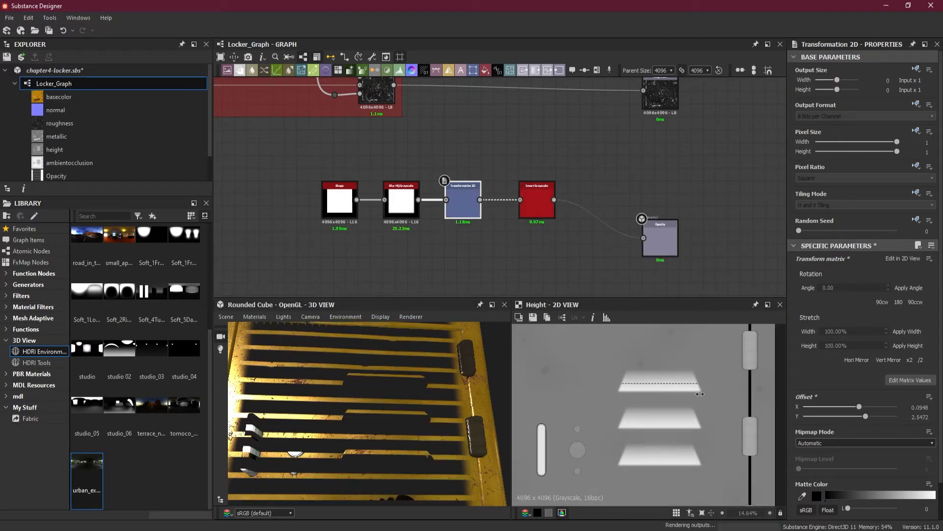
Override the Transformation 2D node's inherited Tiling Mode and set it to No Tiling
click(916, 194)
click(907, 232)
click(854, 205)
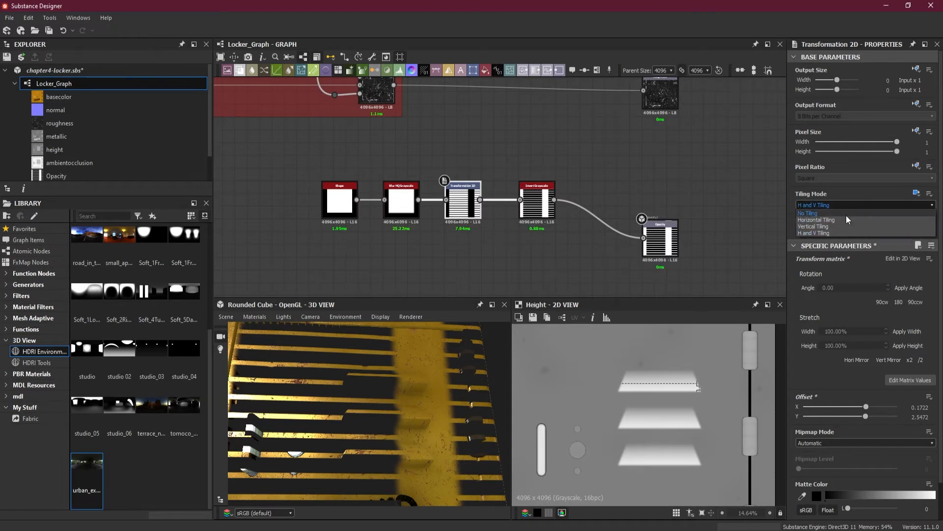
click(838, 234)
Pull the transform box's left edge in to the top vent's left end and check the opening on the 3D locker
middle_drag(600, 387, 705, 385)
drag(584, 389, 723, 393)
drag(382, 387, 414, 390)
scroll(412, 384, up, 3)
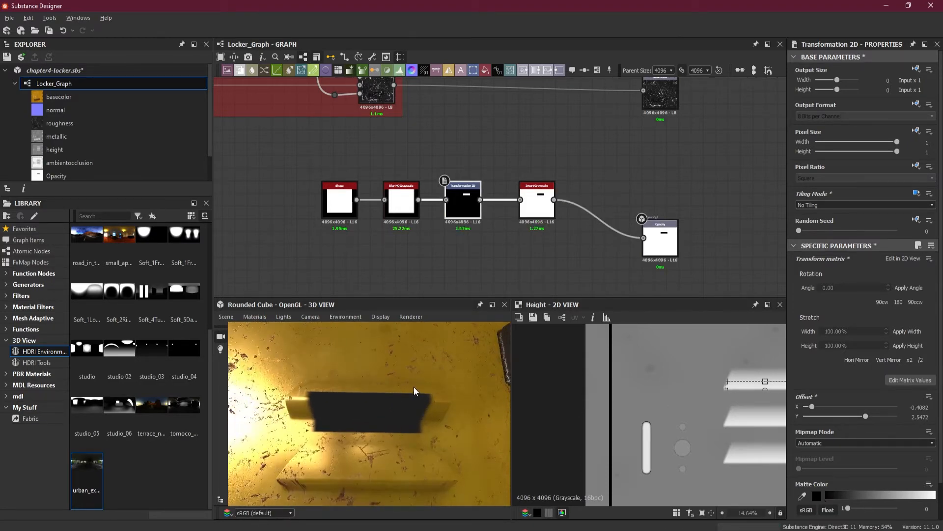
Widen the transform box slightly past both ends of the top vent so the opening spans more of the vent
middle_drag(714, 400, 614, 400)
scroll(613, 401, up, 3)
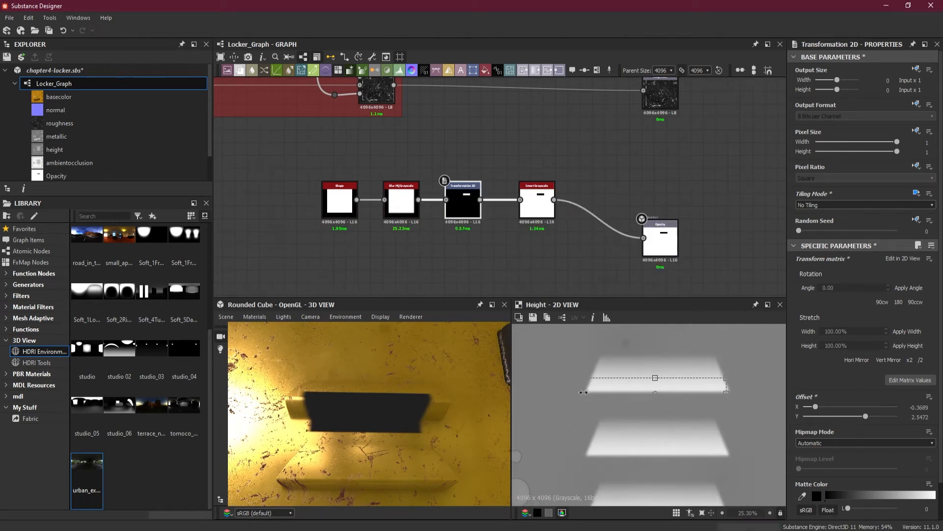
drag(589, 392, 573, 392)
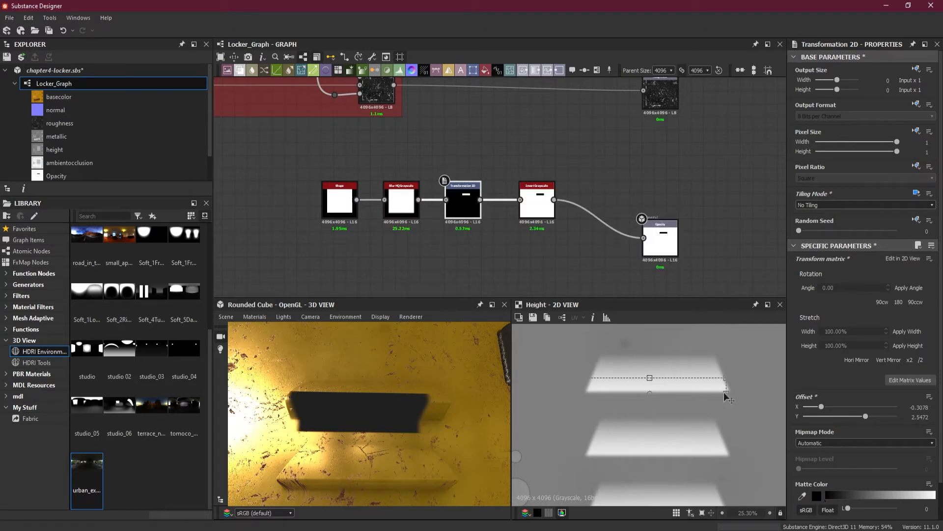
drag(725, 392, 745, 396)
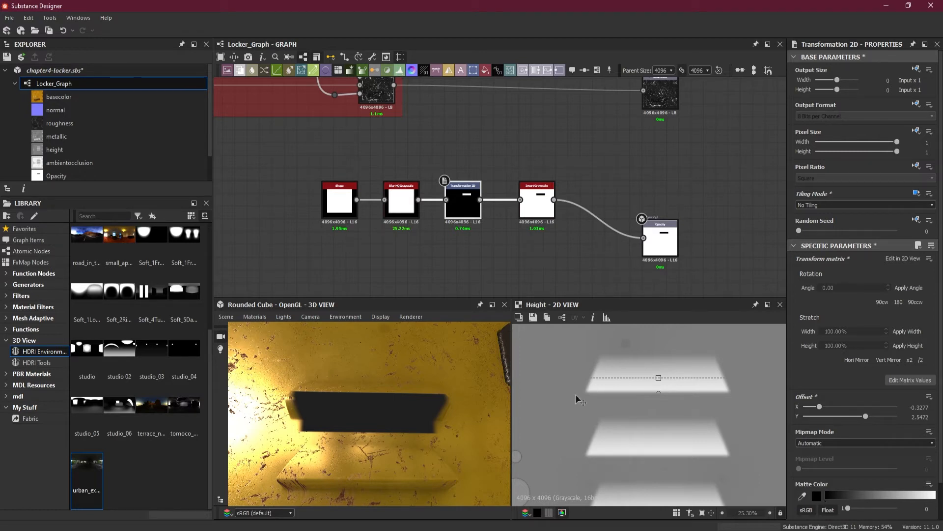
Extend the transform box slightly past the vent's left end and lower its top edge so the opening covers only the top vent's lower part
drag(576, 394, 567, 392)
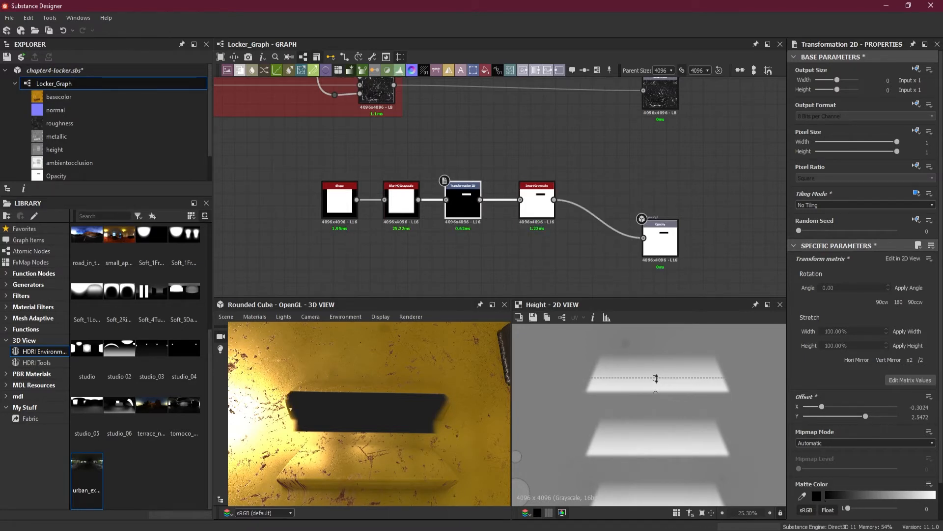
drag(656, 377, 655, 388)
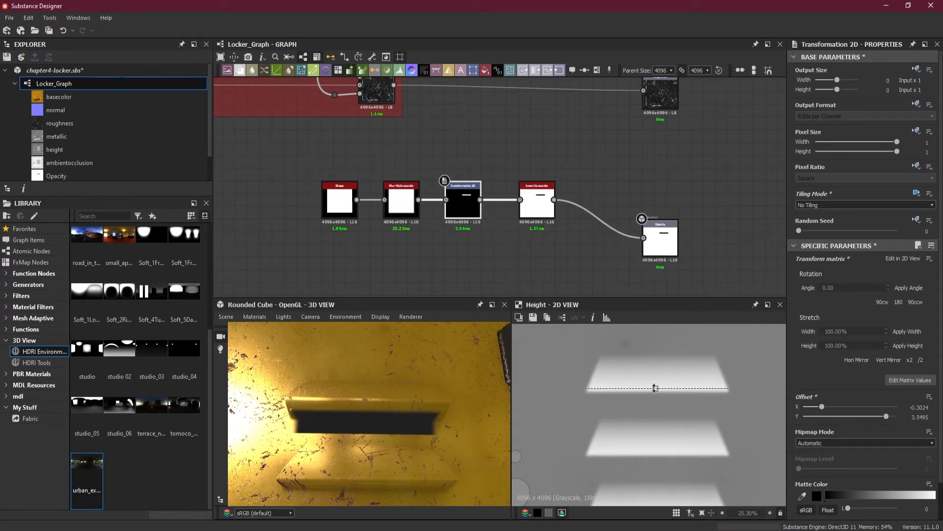
drag(654, 388, 655, 388)
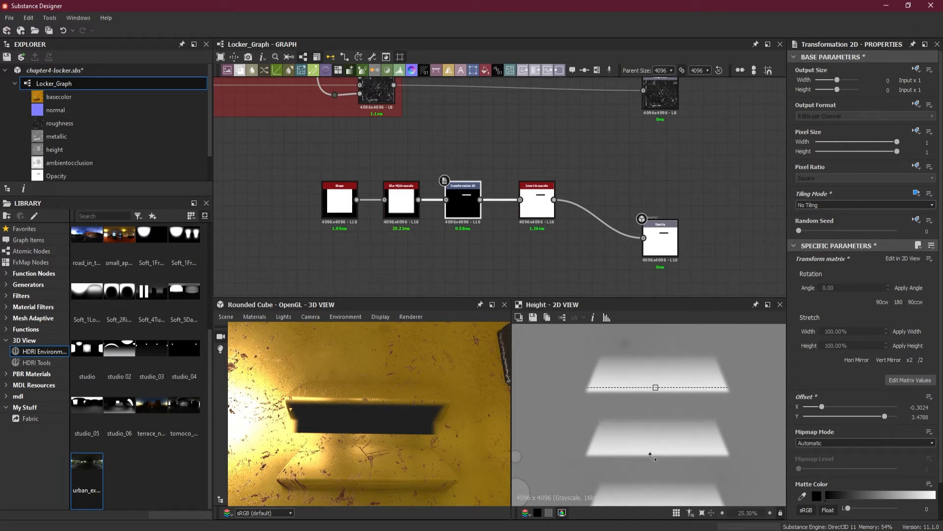
Show the Transformation 2D output in the 2D view and raise the box's bottom edge to make a much thinner strip
middle_drag(677, 471, 664, 418)
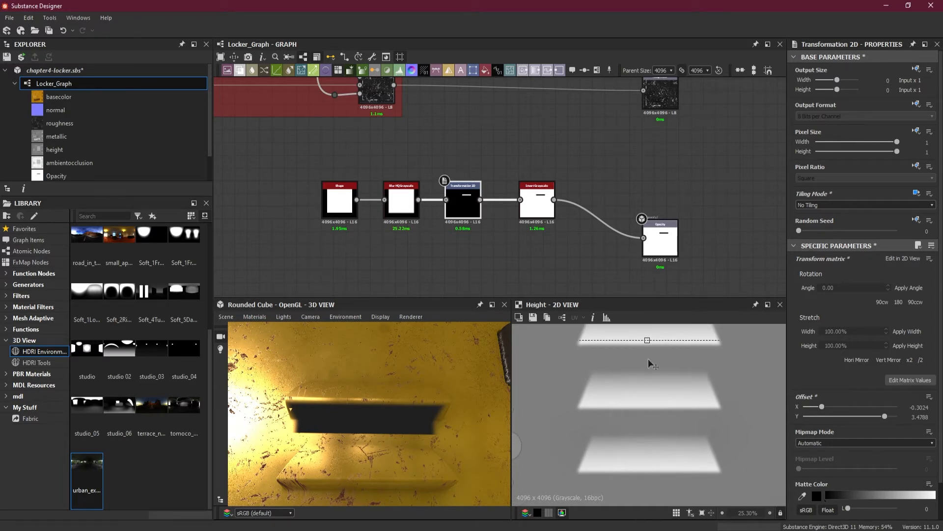
scroll(663, 472, down, 4)
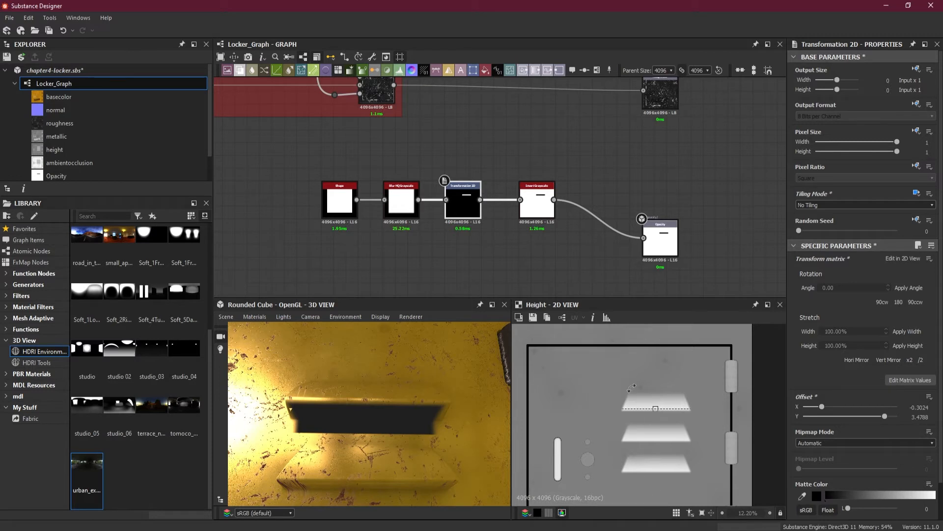
double_click(471, 213)
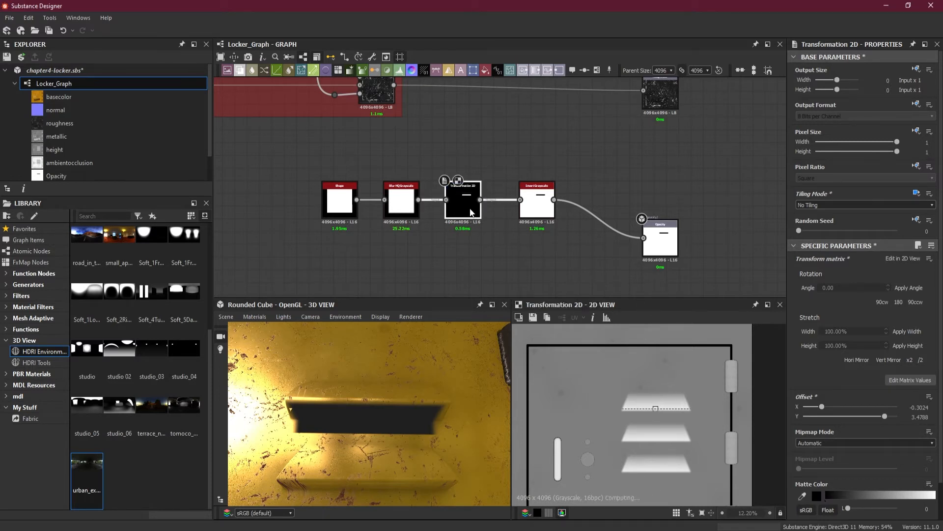
scroll(638, 401, up, 4)
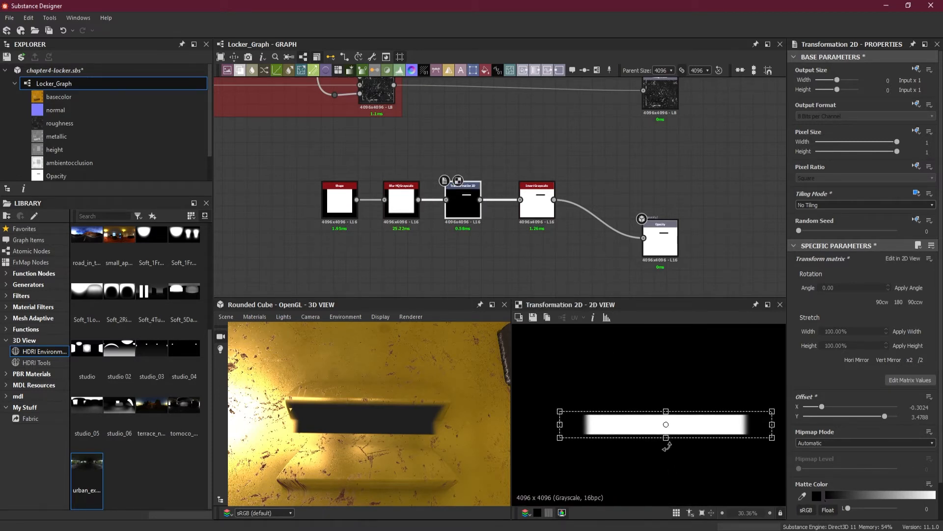
drag(666, 437, 667, 410)
scroll(665, 419, up, 1)
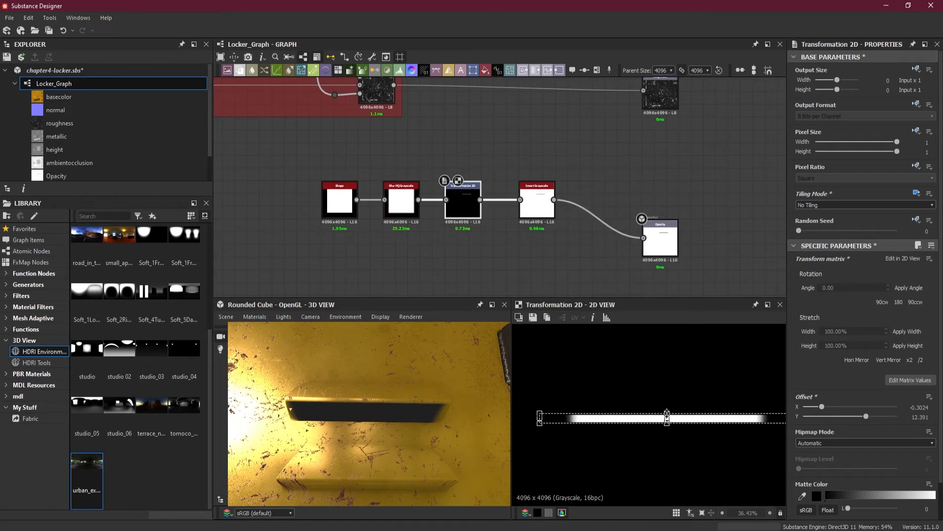
Raise the strip's bottom edge in small increments to a Y Offset of about 17.95, checking the opening on the 3D vent
scroll(661, 417, up, 6)
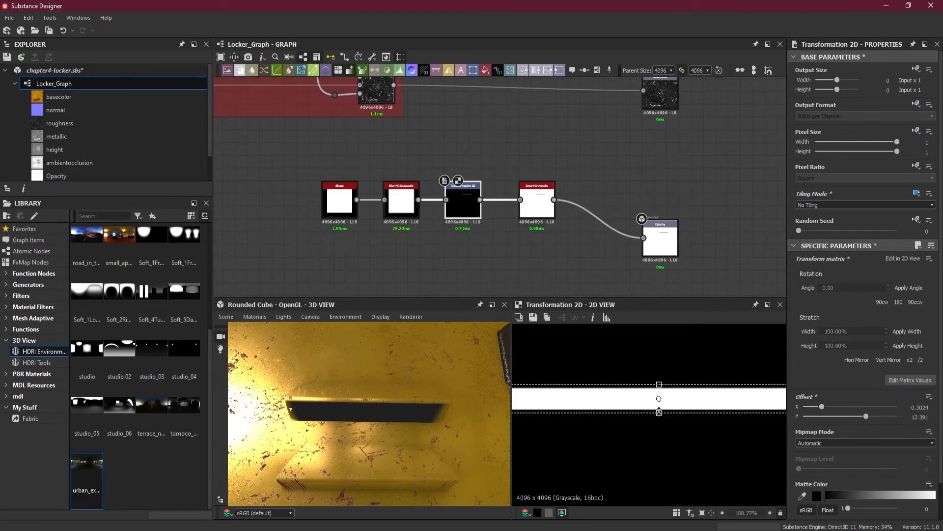
drag(658, 411, 659, 409)
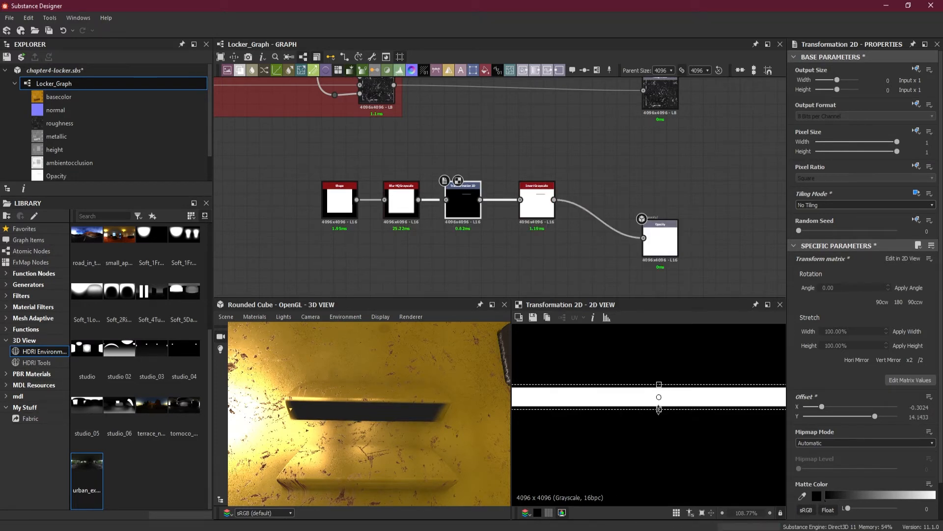
drag(659, 409, 659, 408)
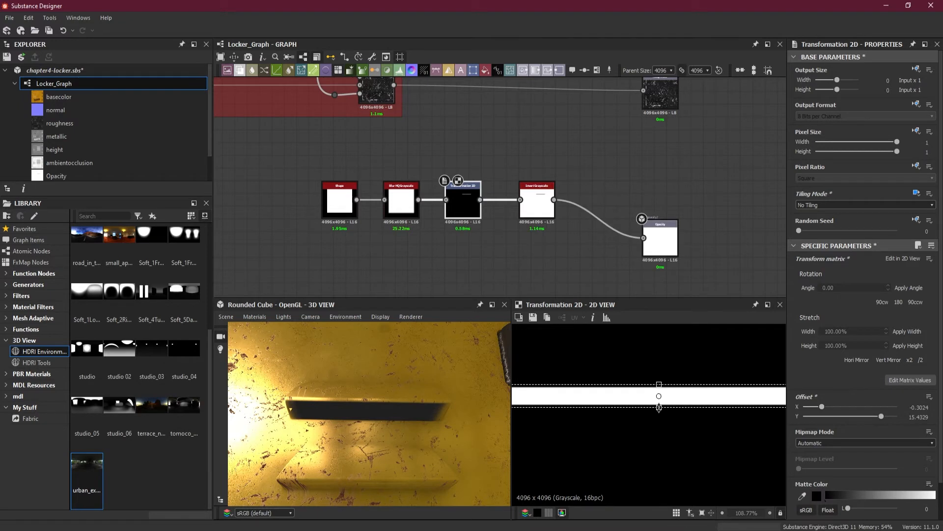
drag(659, 407, 659, 405)
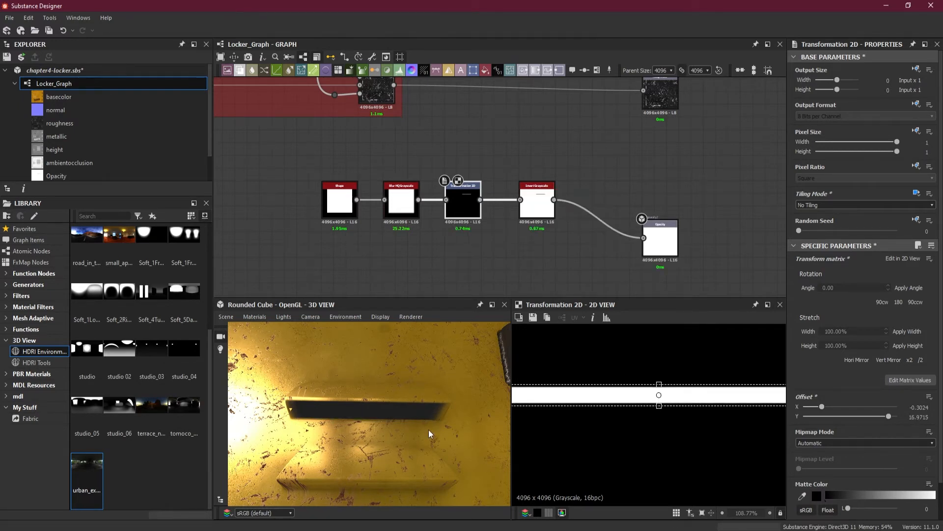
scroll(428, 423, up, 3)
scroll(666, 411, up, 5)
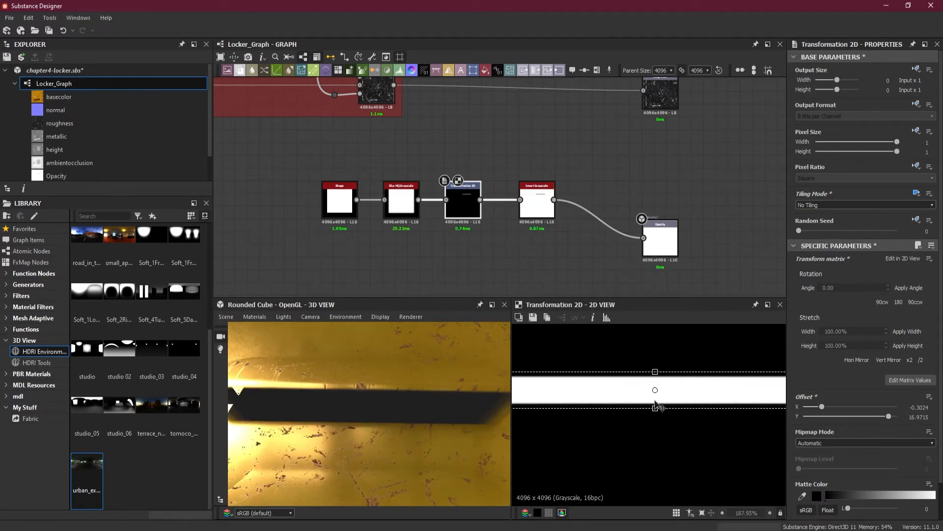
drag(655, 411, 656, 409)
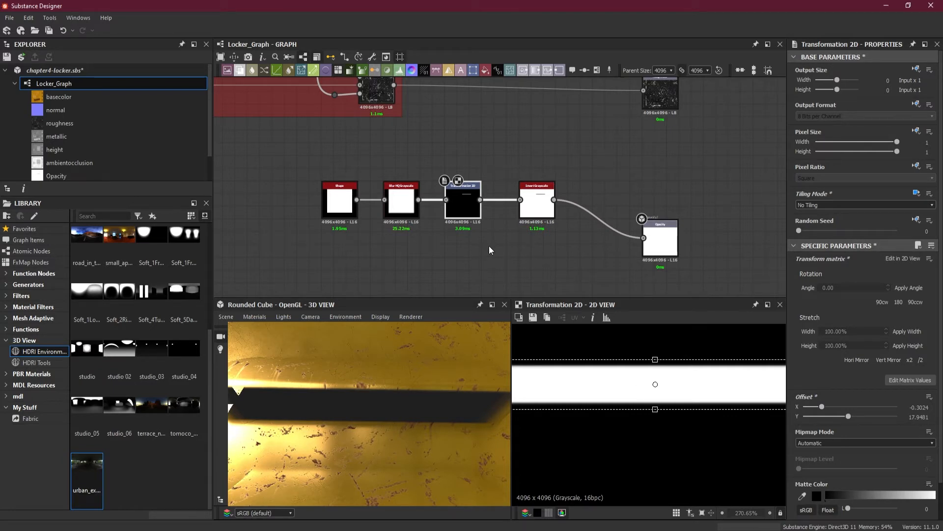
Try deleting the Blur HQ Grayscale node so that Shape feeds Transformation 2D directly
click(394, 202)
scroll(395, 202, up, 5)
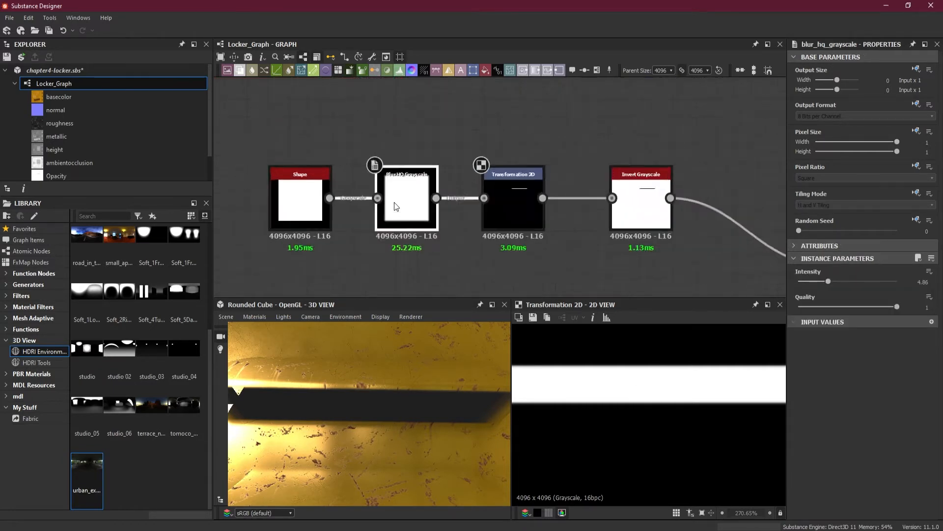
key(Delete)
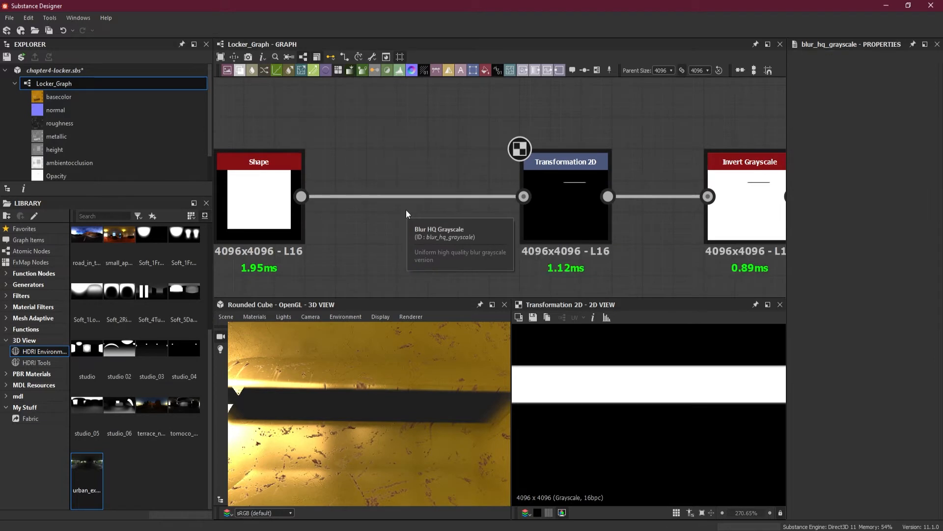
scroll(604, 416, down, 10)
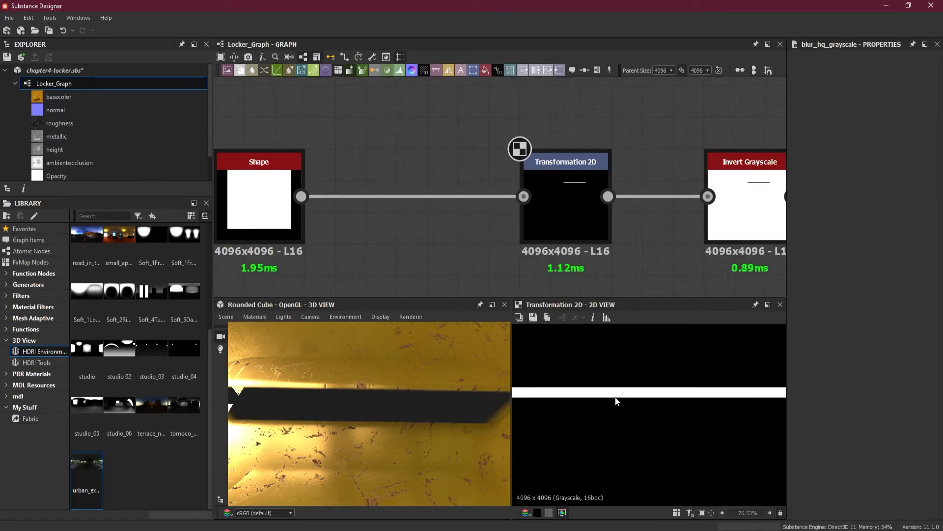
Try extending the unblurred strip's left edge outward to an X Offset of about -0.28 and check the opening on the vent
click(574, 218)
middle_drag(579, 362, 618, 374)
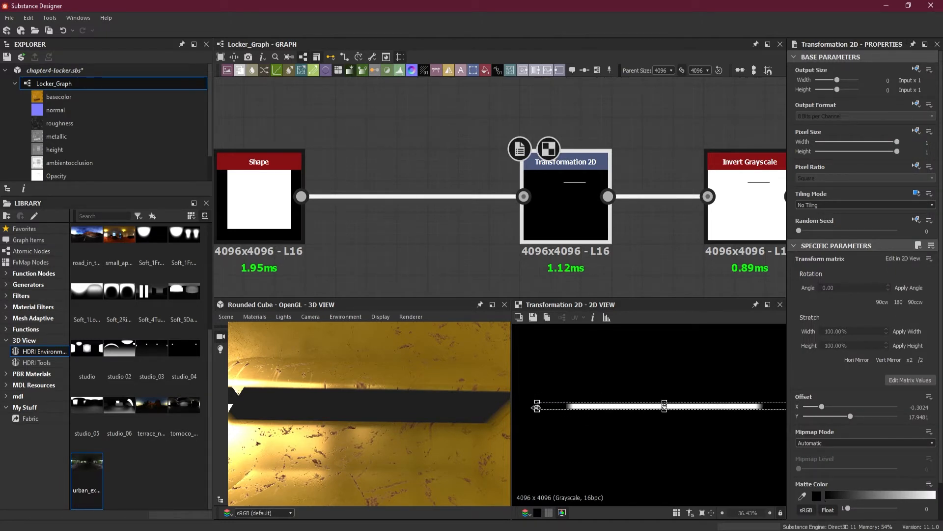
drag(536, 407, 531, 407)
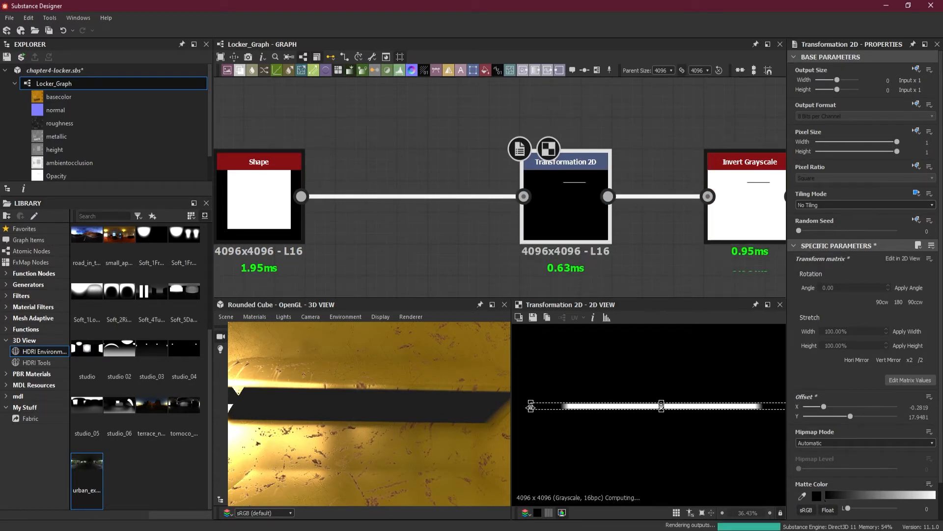
scroll(369, 421, down, 3)
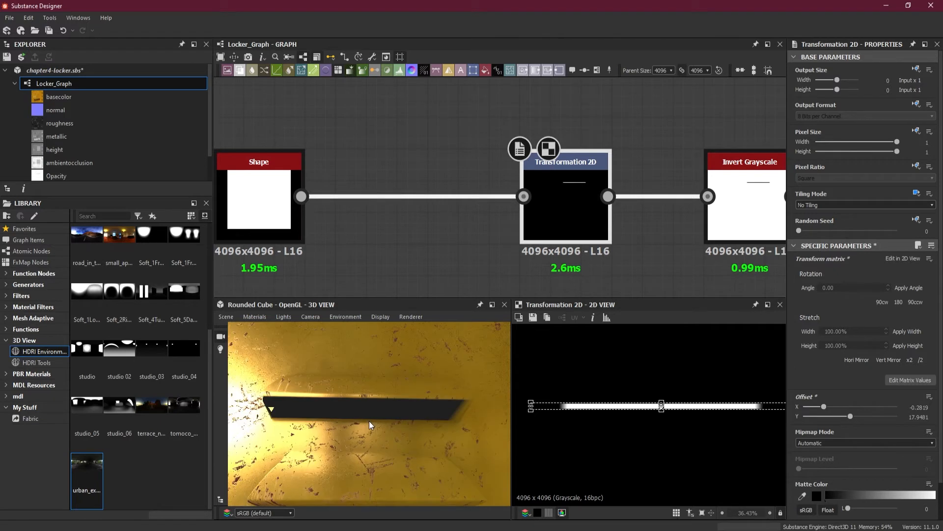
Undo the left-edge extension and the deletion of the Blur HQ Grayscale node
key(ctrl+z)
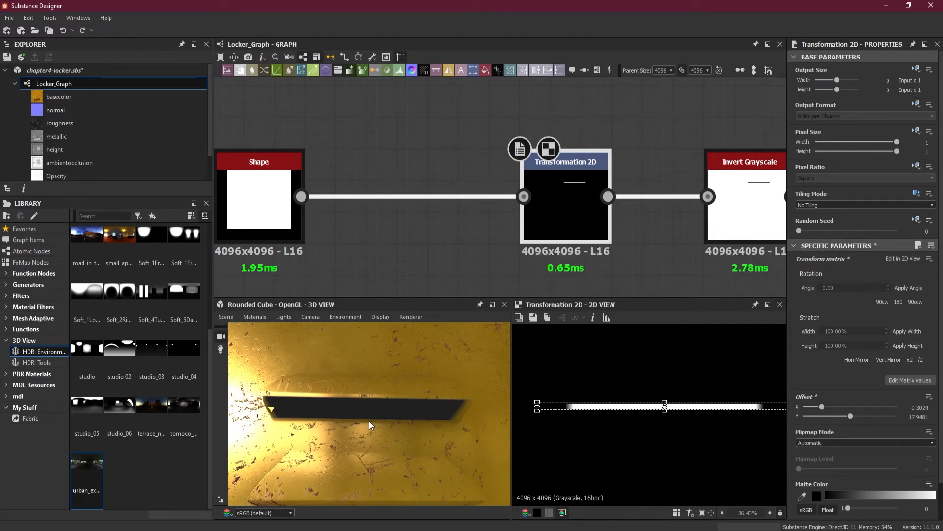
key(ctrl+z)
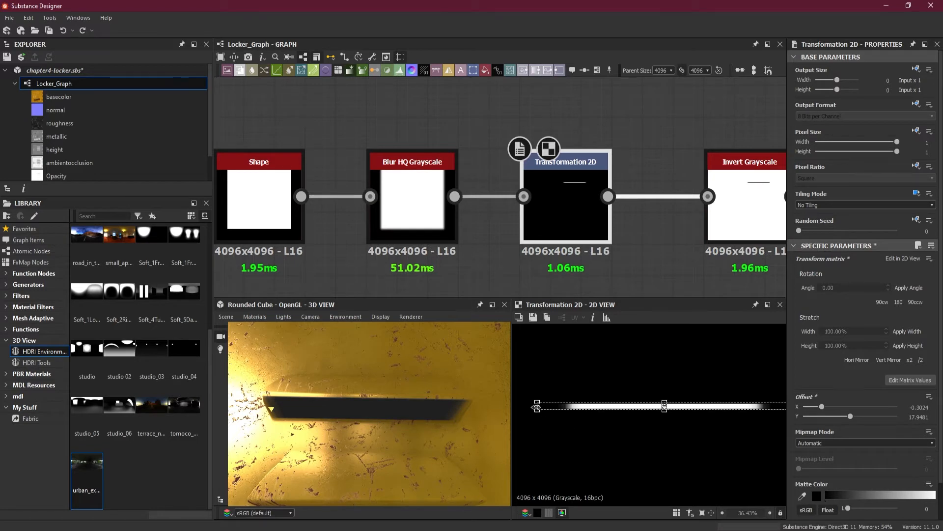
Widen the blurred strip to an X Offset of about -0.29 and inspect its soft ends in the 3D and 2D views
drag(537, 407, 533, 406)
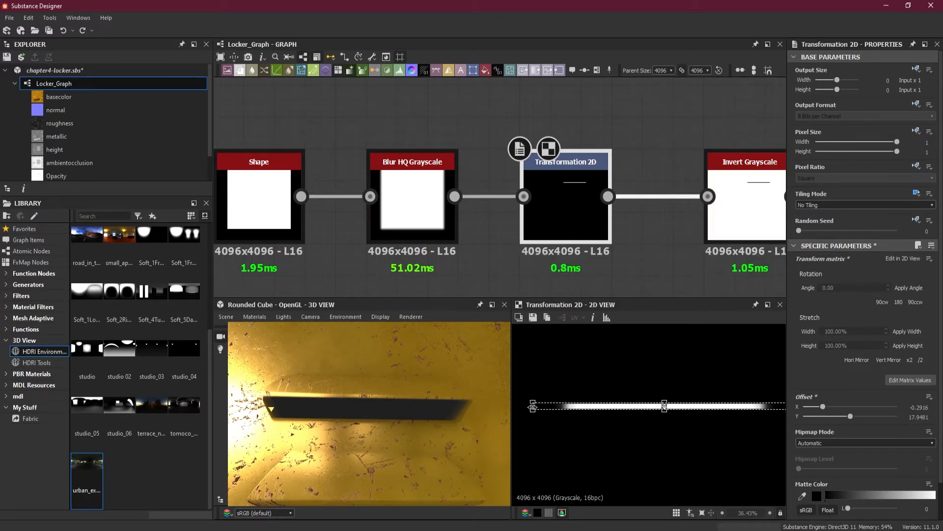
drag(425, 438, 388, 390)
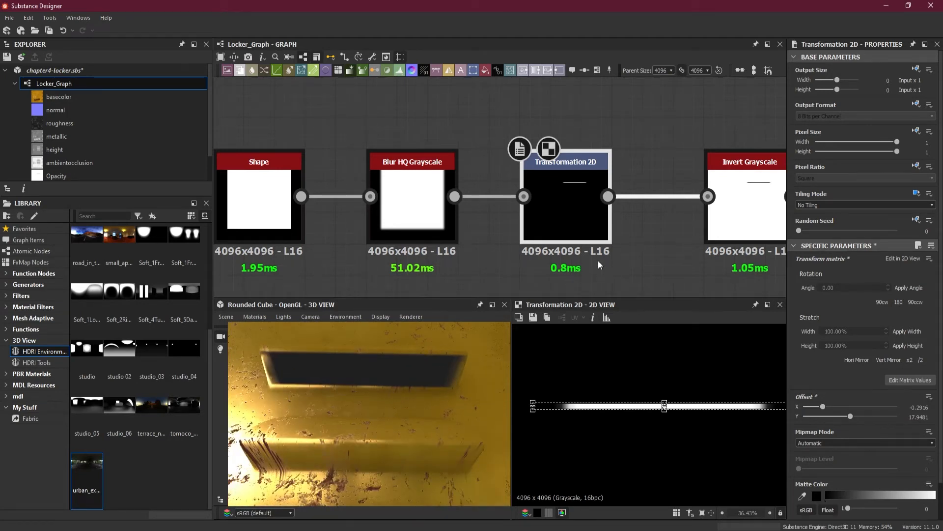
scroll(598, 265, down, 2)
scroll(578, 431, up, 5)
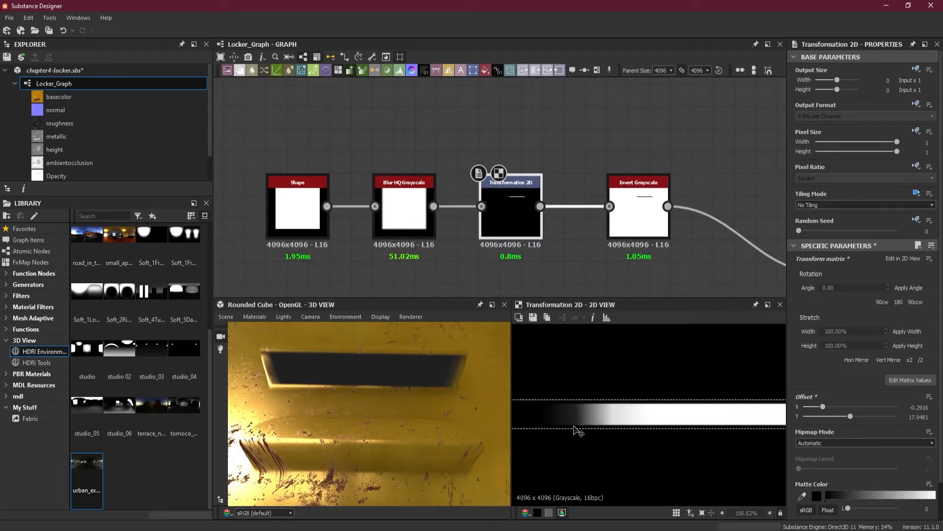
scroll(578, 430, up, 1)
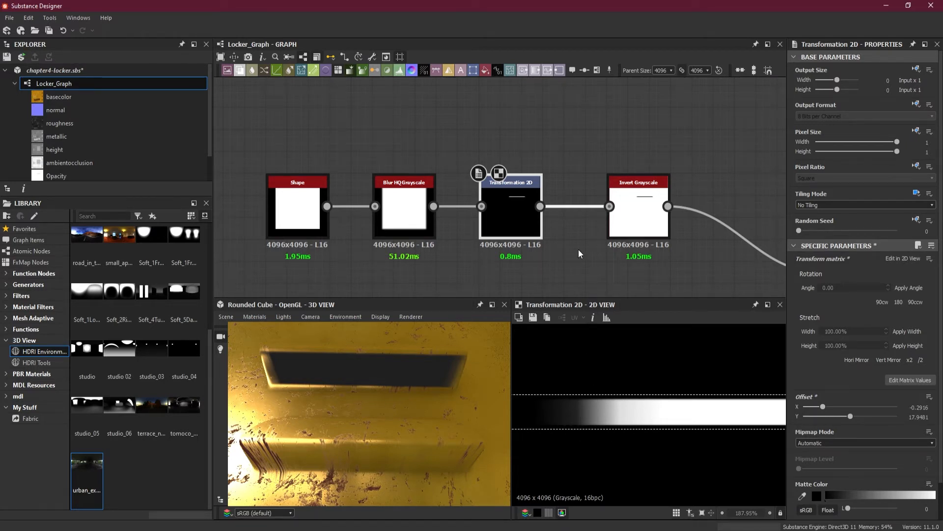
Open the Blur HQ Grayscale node's parameters
drag(573, 178, 573, 226)
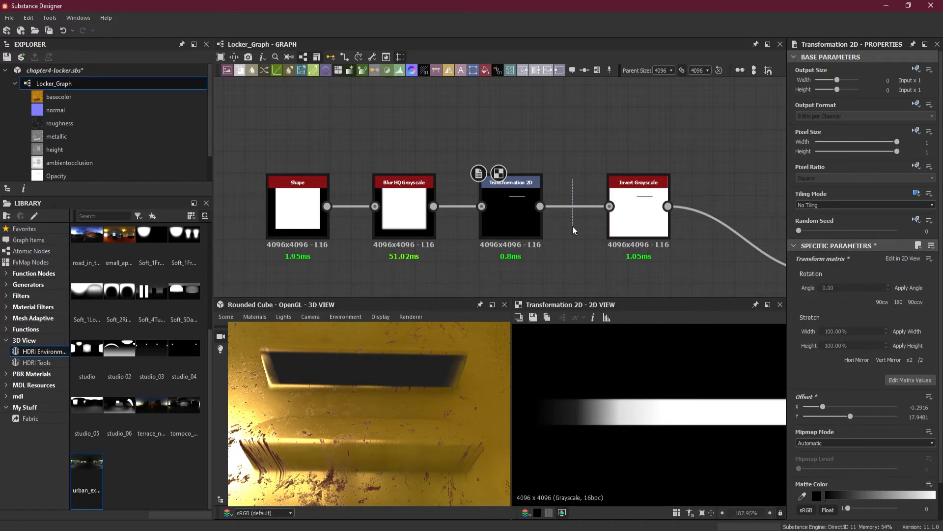
click(420, 227)
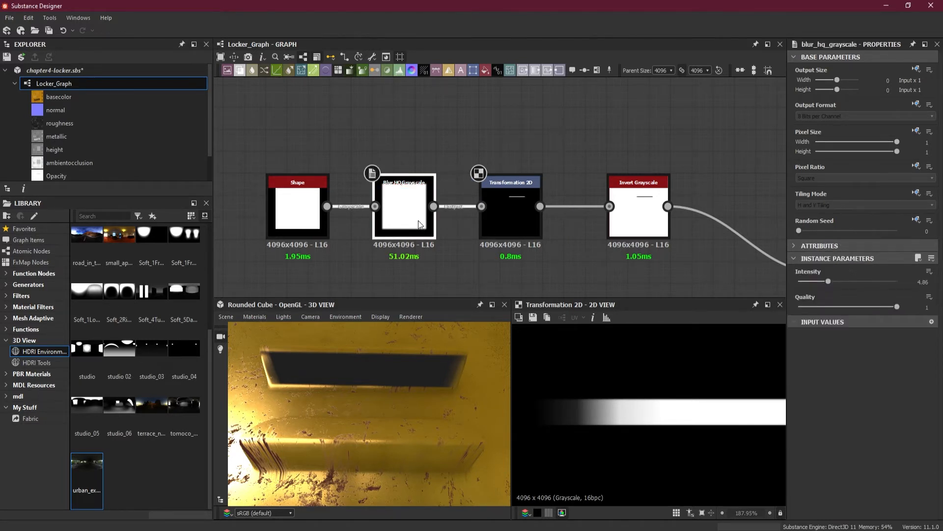
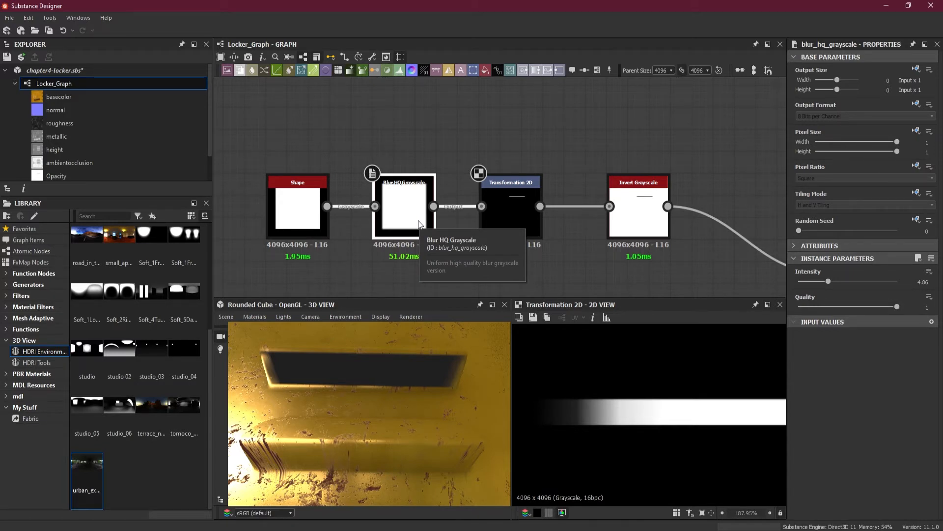
Delete the Blur HQ Grayscale node, move Transformation 2D next to Shape, and check the vent opening in the 3D view
key(Delete)
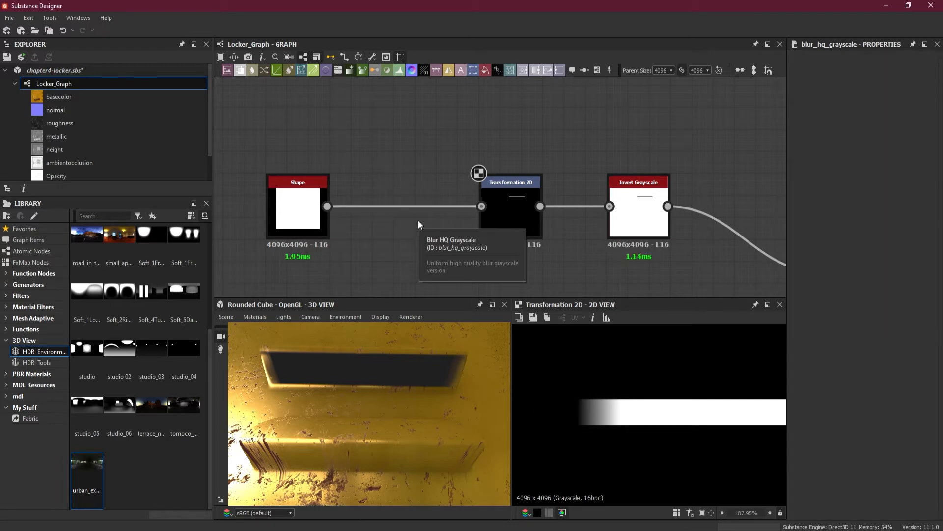
drag(514, 230, 416, 213)
mouse_move(400, 393)
mouse_down()
mouse_move(397, 405)
mouse_move(426, 420)
mouse_move(382, 435)
mouse_move(370, 411)
mouse_move(400, 400)
mouse_move(394, 412)
mouse_move(405, 387)
mouse_move(406, 410)
mouse_move(403, 394)
mouse_up()
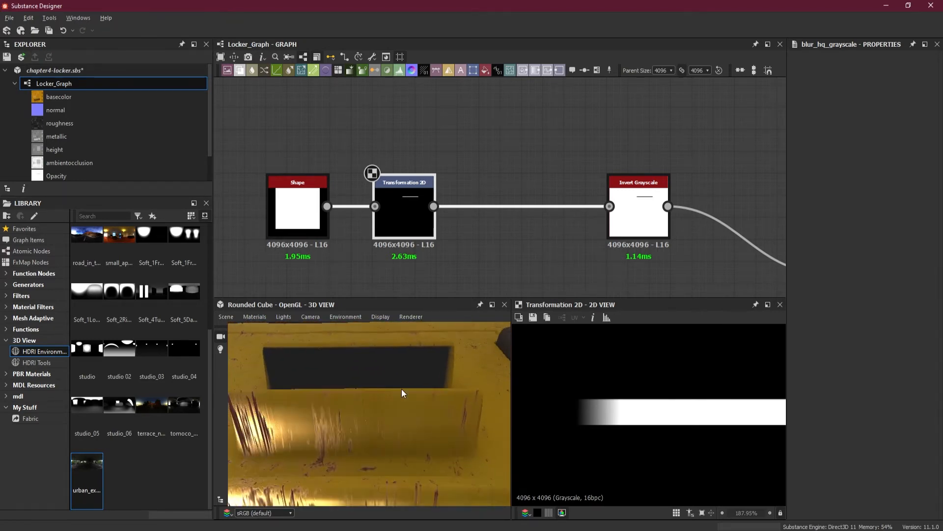
drag(410, 329, 411, 352)
Insert a Trapezoid Transform Grayscale node between Transformation 2D and Invert Grayscale
click(462, 206)
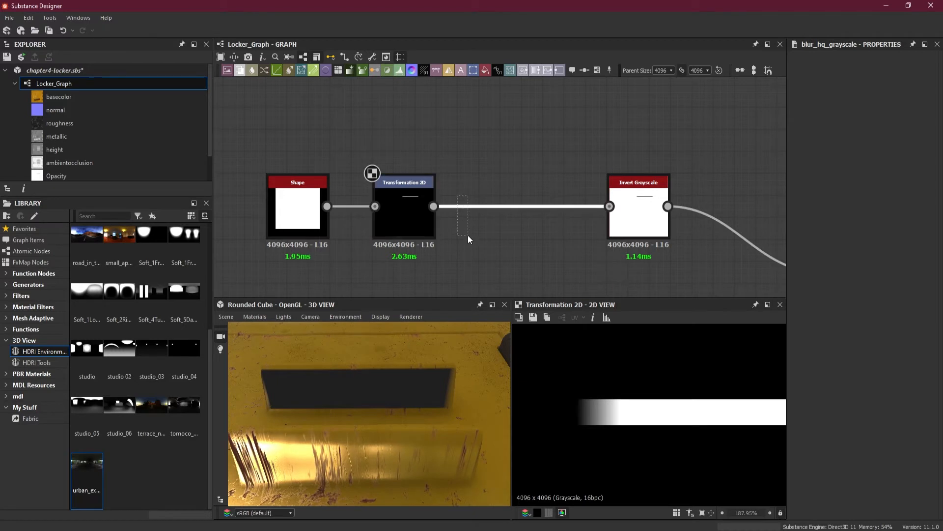
key(space)
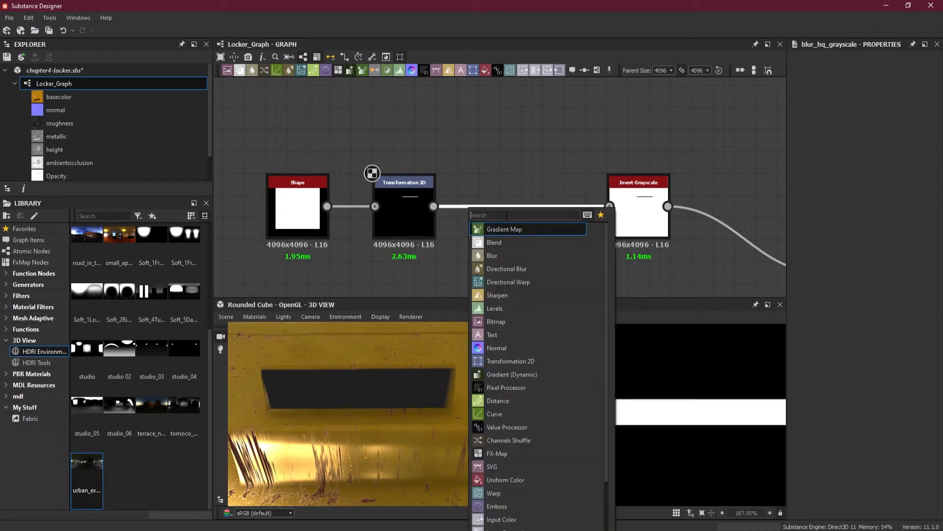
text(tr)
click(508, 242)
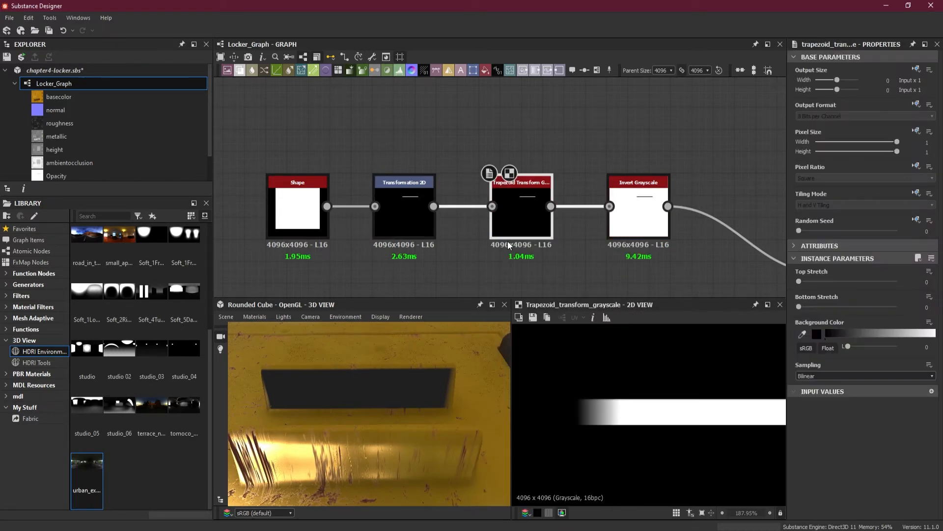
drag(522, 219, 514, 219)
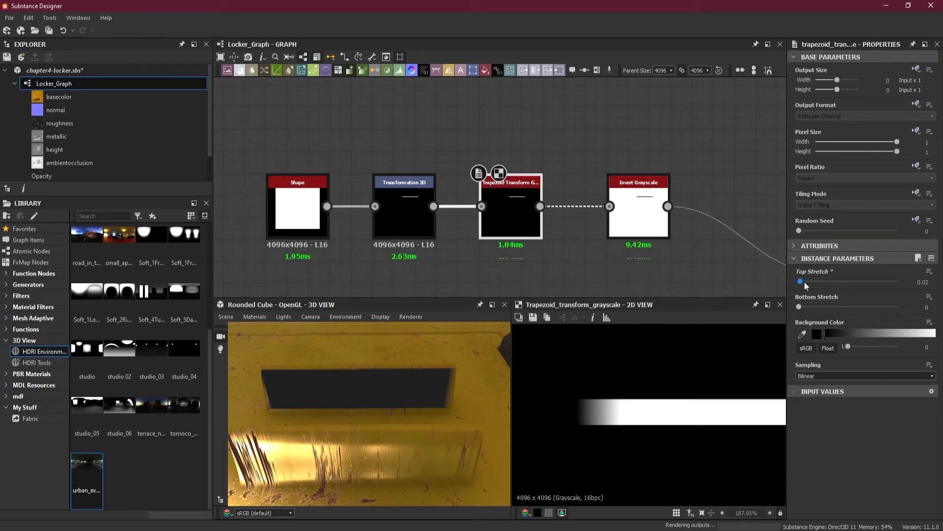
Try Top Stretch and Bottom Stretch on the trapezoid node, overriding its Tiling Mode with No Tiling, and undo the stretches
drag(804, 282, 830, 282)
key(ctrl+z)
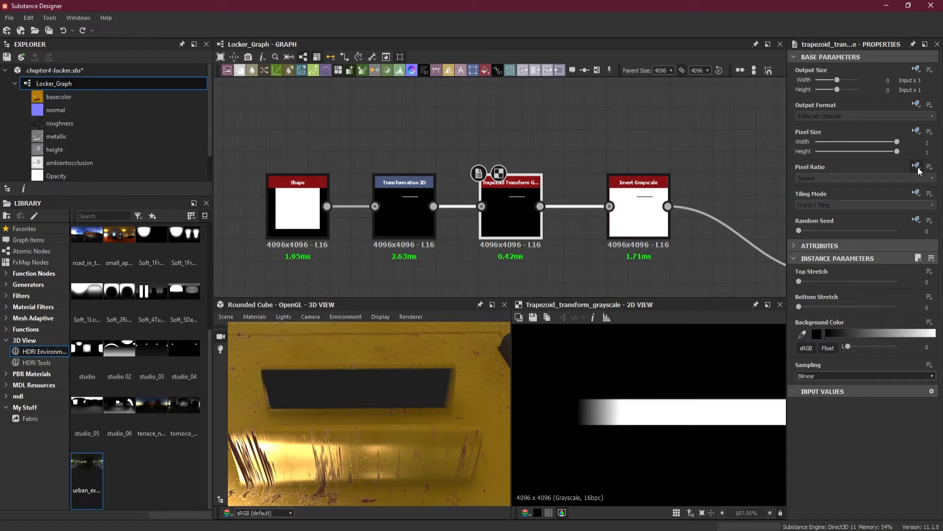
click(916, 193)
click(909, 230)
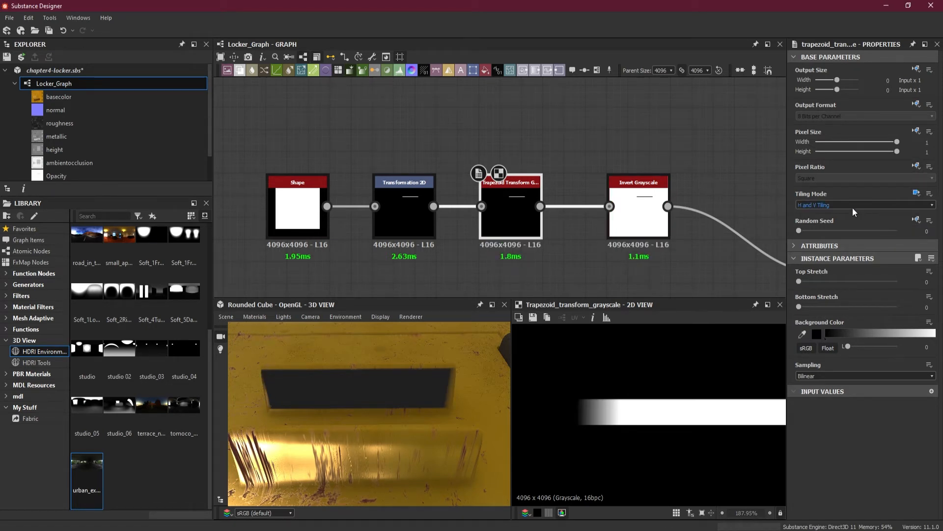
click(851, 206)
click(847, 213)
drag(801, 308, 927, 315)
key(ctrl+z)
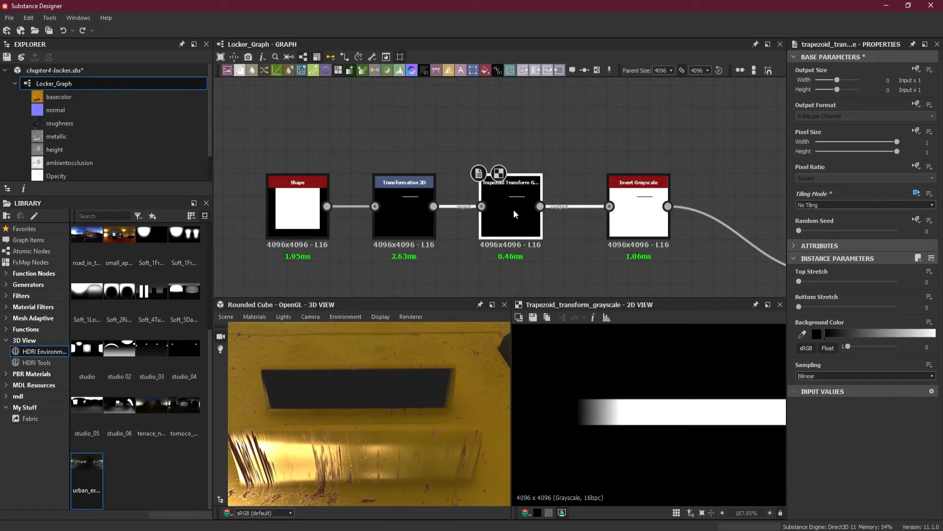
Remove the trapezoid node and insert a Trapezoid Transform Grayscale node between Shape and Transformation 2D instead
key(Delete)
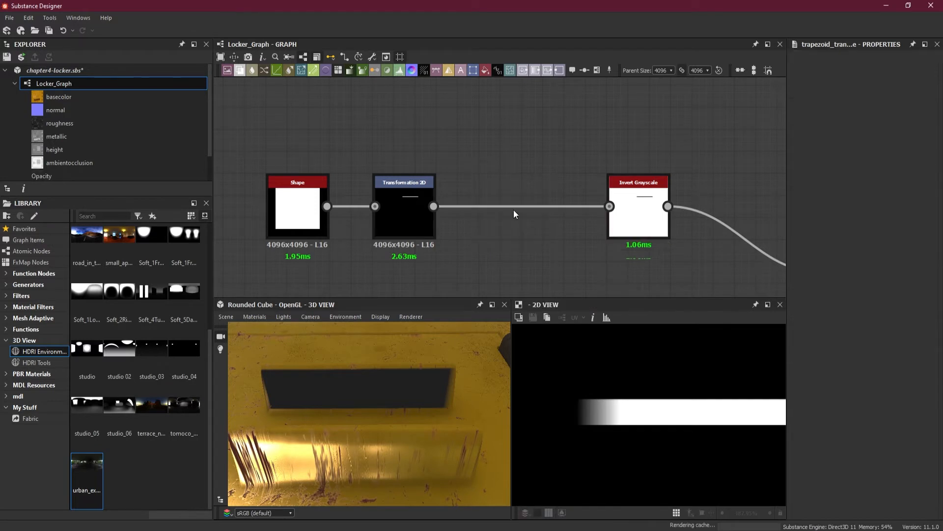
drag(414, 220, 491, 222)
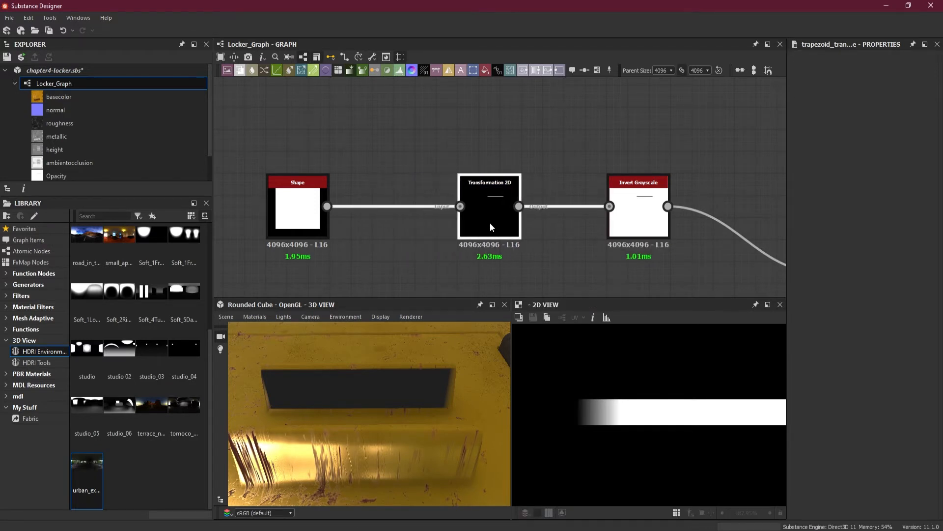
click(369, 155)
key(space)
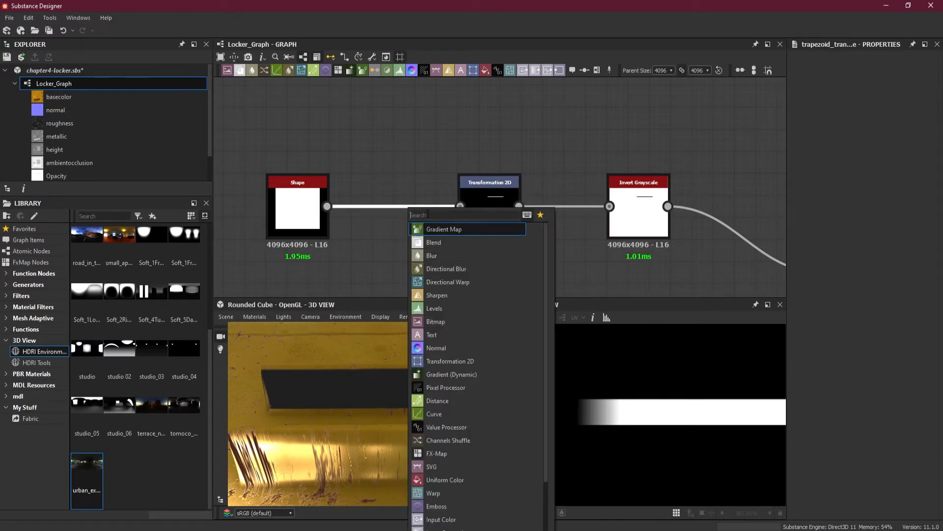
text(tr)
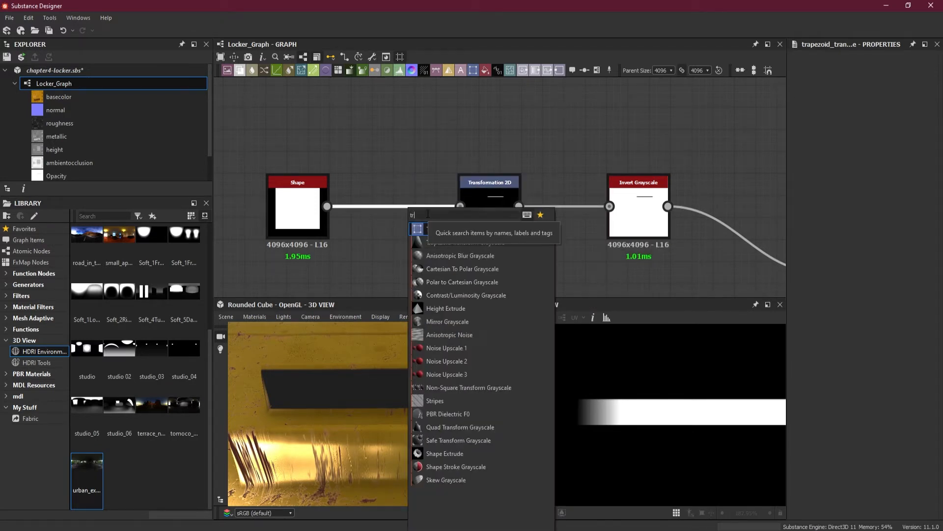
click(476, 242)
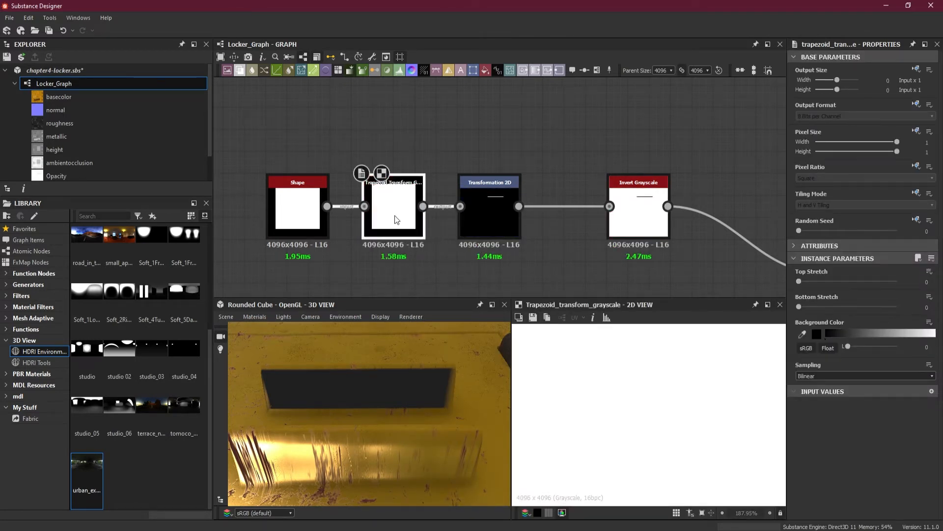
Show the whole trapezoid output and set the node's Tiling Mode to Absolute with No Tiling
scroll(570, 359, down, 5)
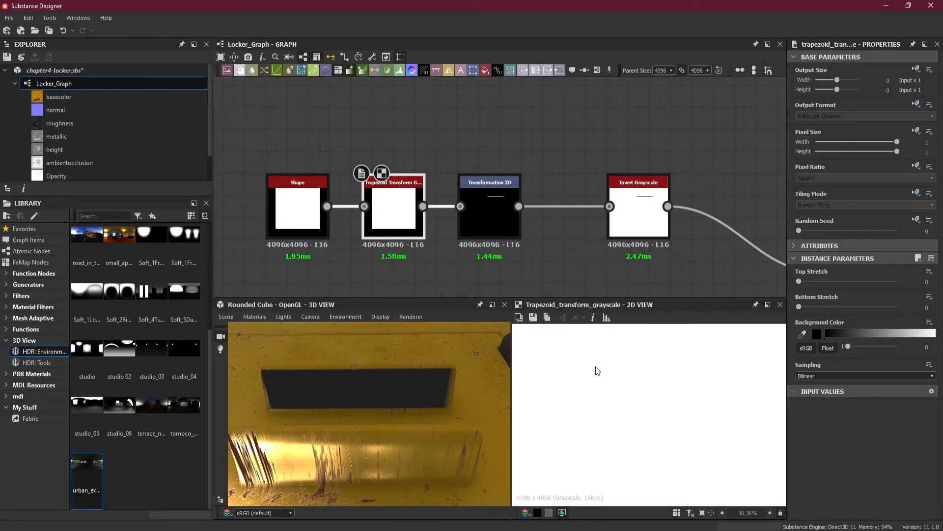
scroll(596, 370, down, 6)
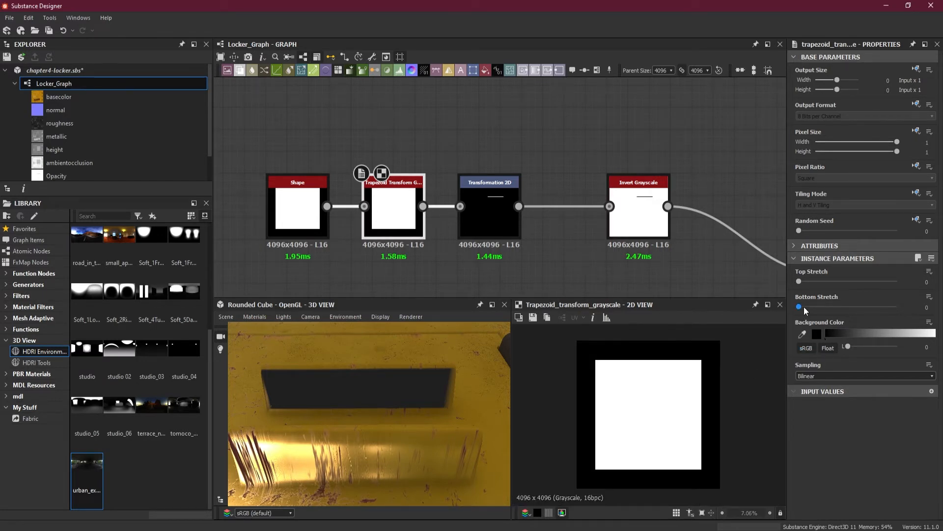
click(917, 193)
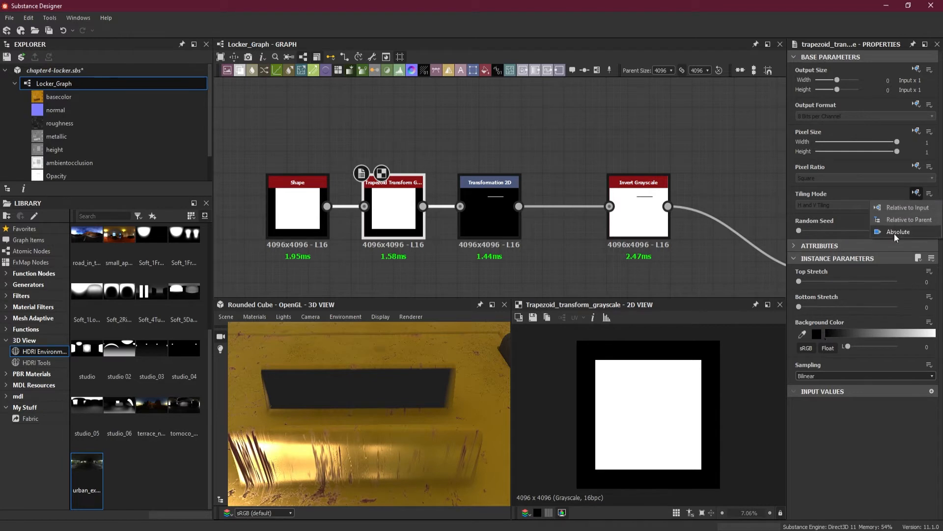
click(894, 233)
click(829, 205)
click(830, 213)
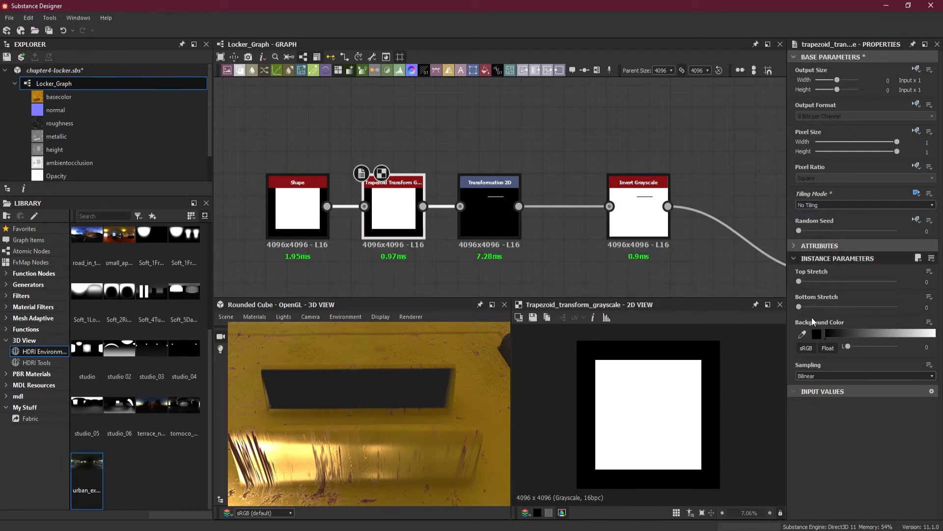
Set the trapezoid's Top Stretch to 0.17 with Bottom Stretch at 0, and inspect the strip's ends in the Transformation 2D output
drag(799, 308, 786, 309)
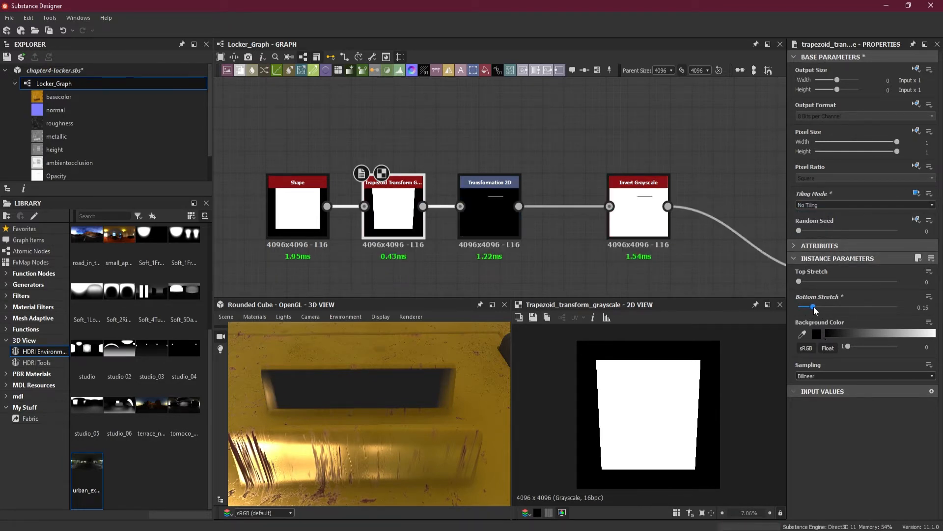
mouse_move(799, 281)
mouse_down()
mouse_move(838, 283)
mouse_move(815, 282)
mouse_up()
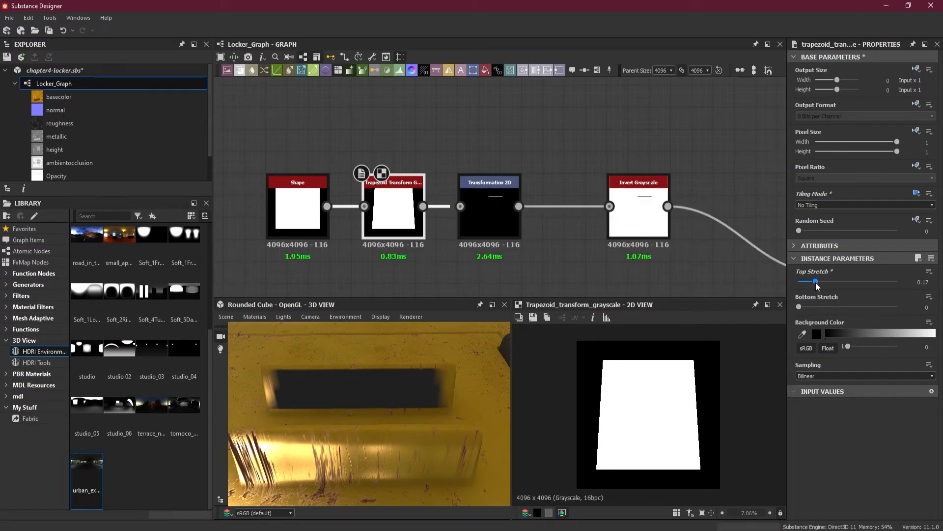
click(490, 199)
scroll(489, 202, up, 3)
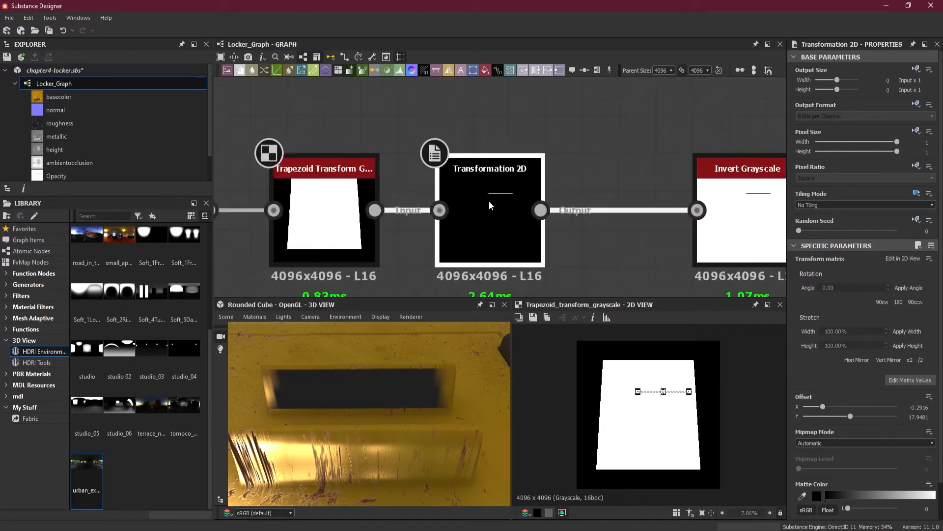
double_click(493, 209)
scroll(645, 371, up, 2)
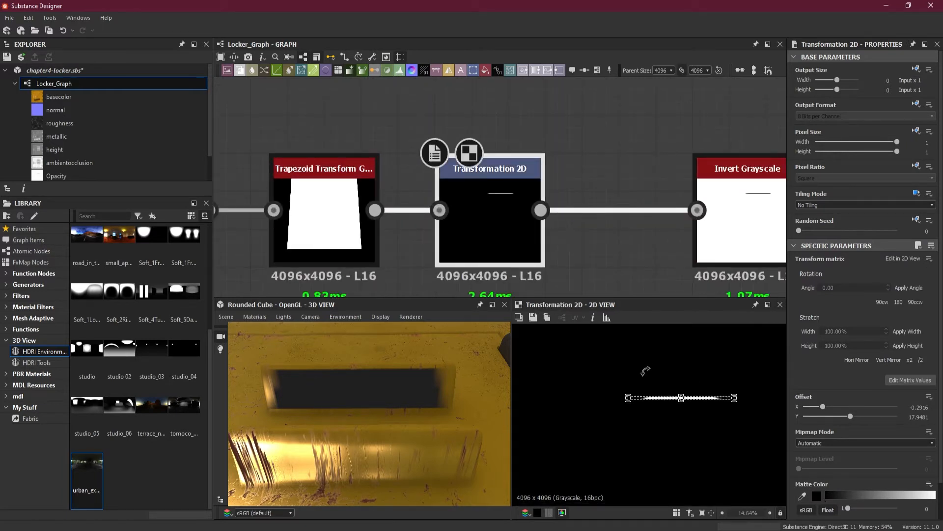
scroll(645, 371, up, 3)
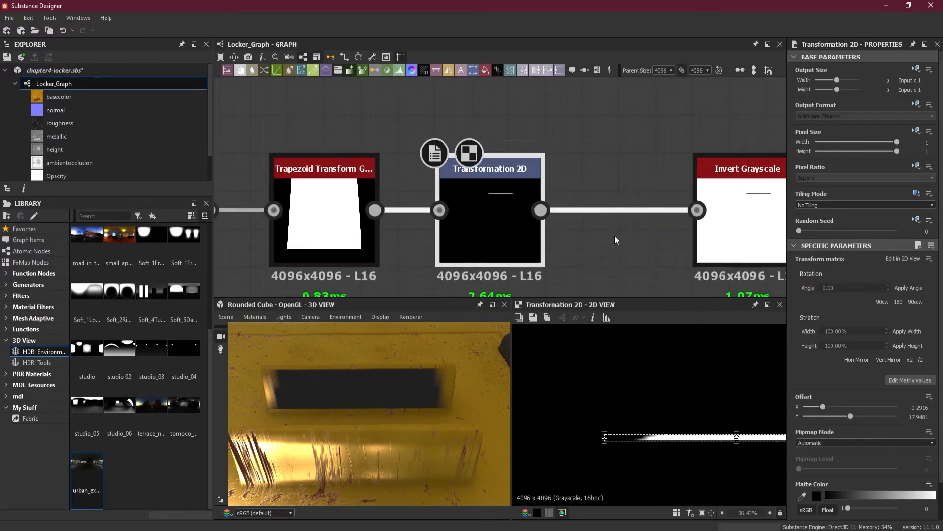
Insert a Levels node between Transformation 2D and Invert Grayscale
click(598, 234)
key(space)
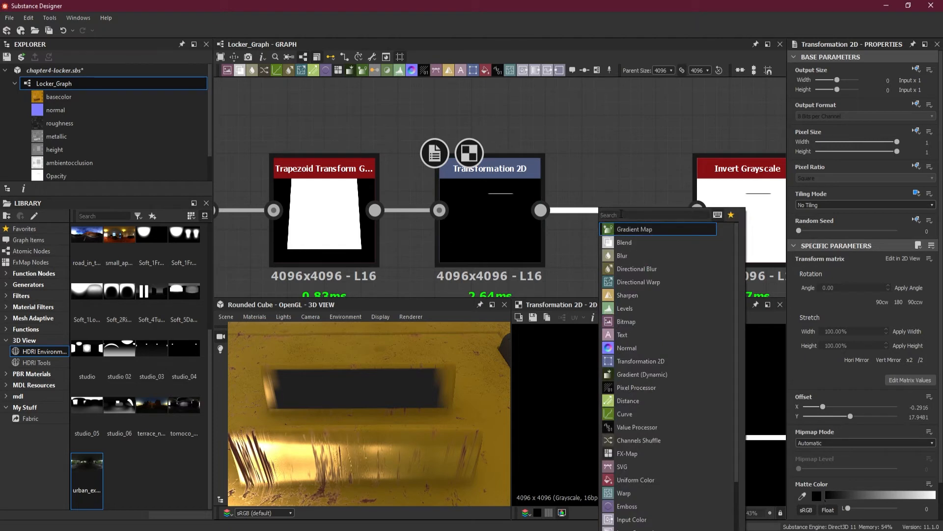
text(lev)
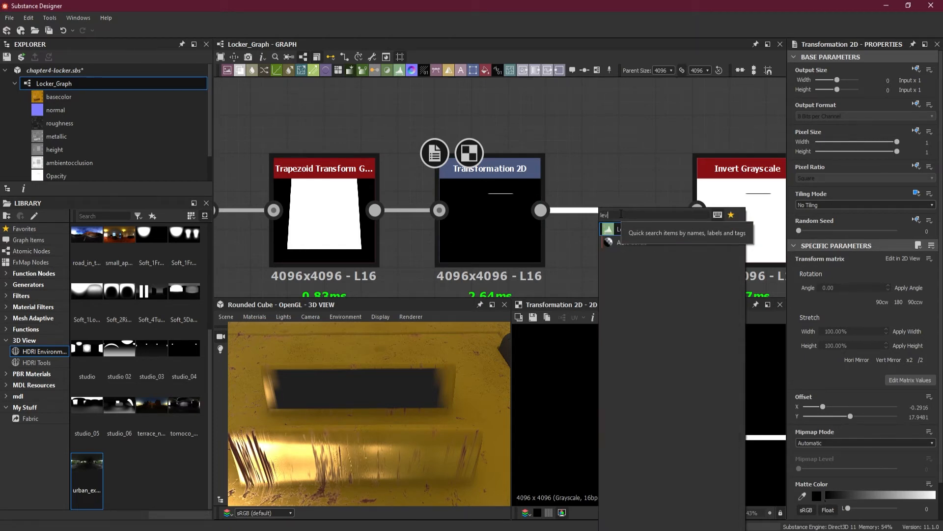
click(614, 228)
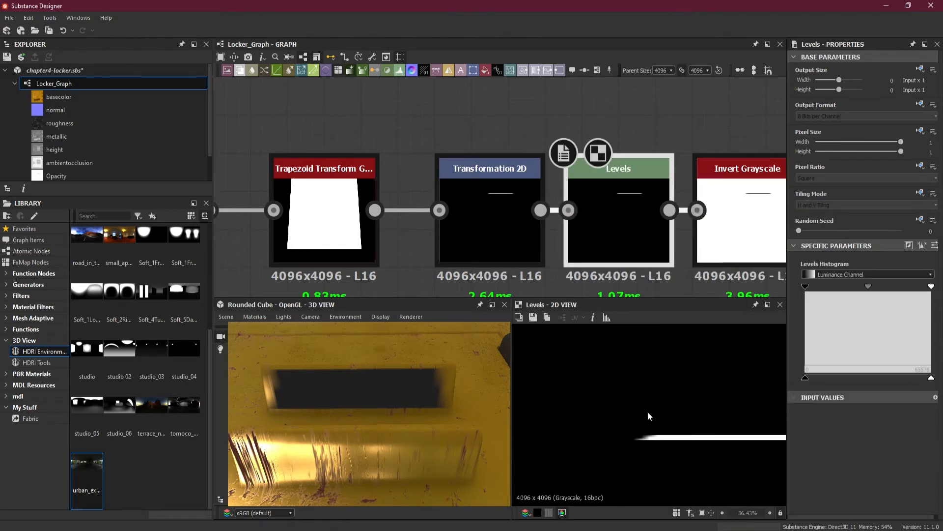
Harden the strip's soft ends in Levels by raising the input black point slightly and lowering the input white point strongly
scroll(650, 444, up, 3)
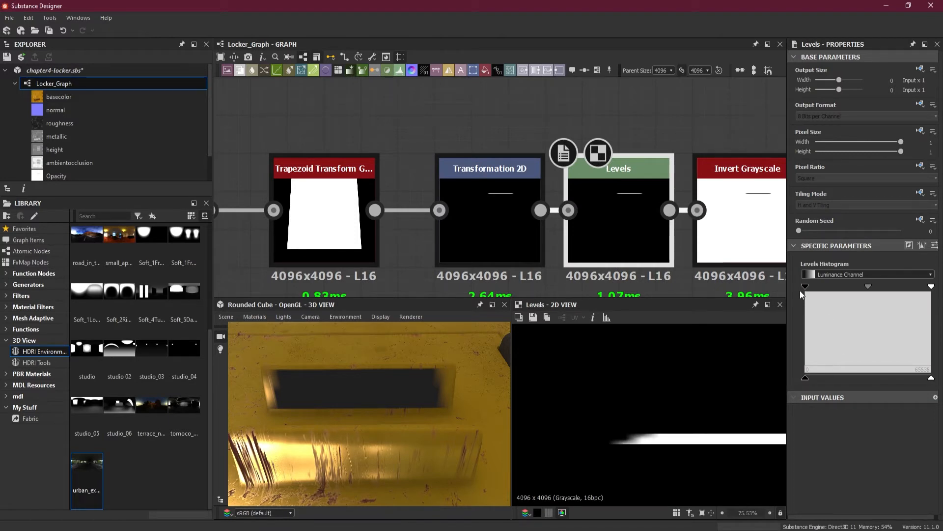
drag(799, 291, 815, 291)
drag(925, 291, 849, 288)
Try stretching the strip outward from its right end in Transformation 2D, and undo the change
click(500, 222)
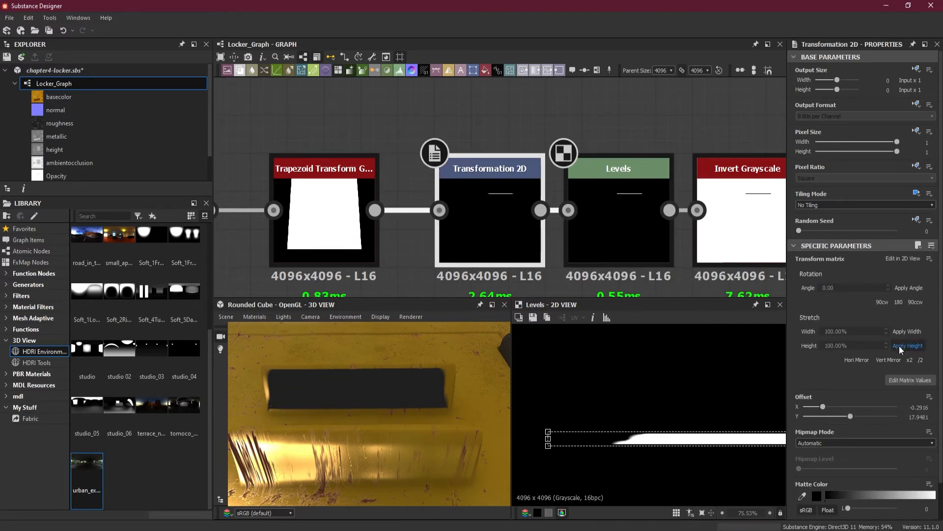
scroll(670, 417, down, 6)
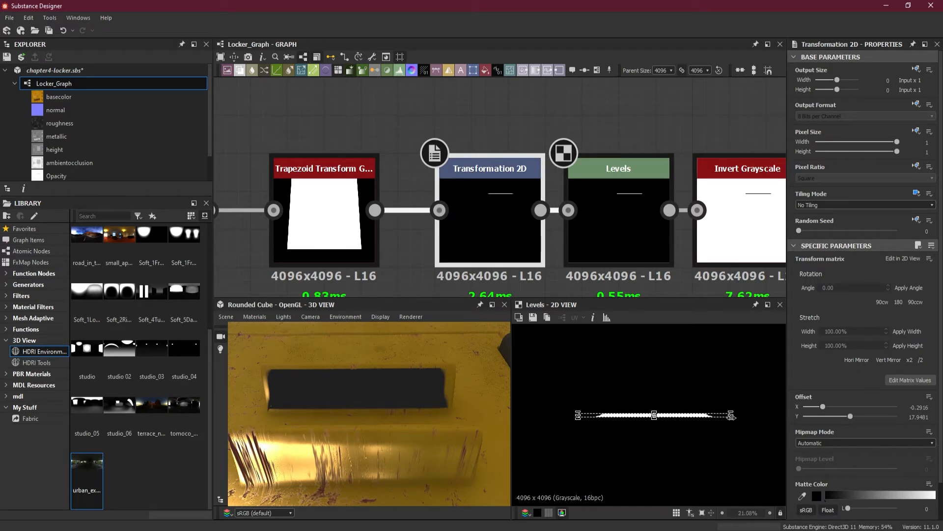
drag(732, 416, 733, 415)
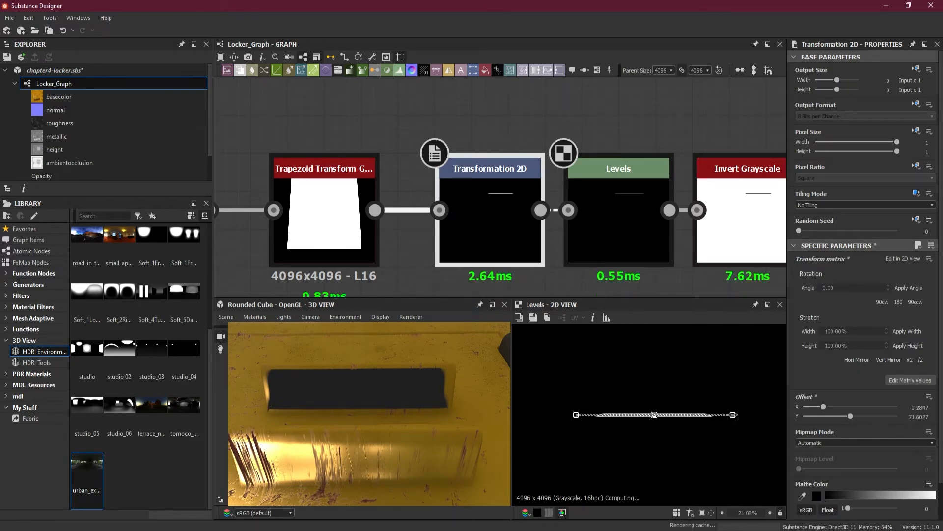
key(ctrl+z)
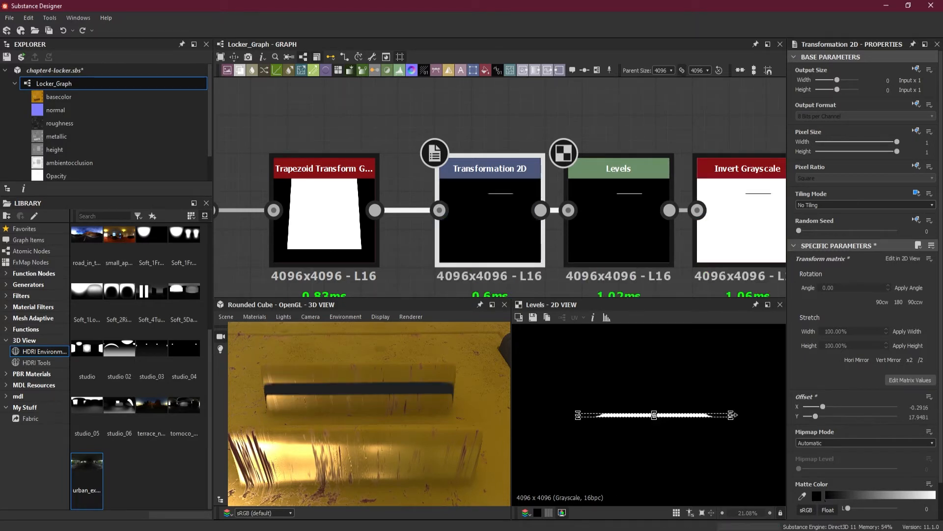
Adjust the strip's left edge in Transformation 2D, finally pulling it inward to refit the opening on the vent
scroll(568, 426, up, 7)
scroll(622, 373, up, 3)
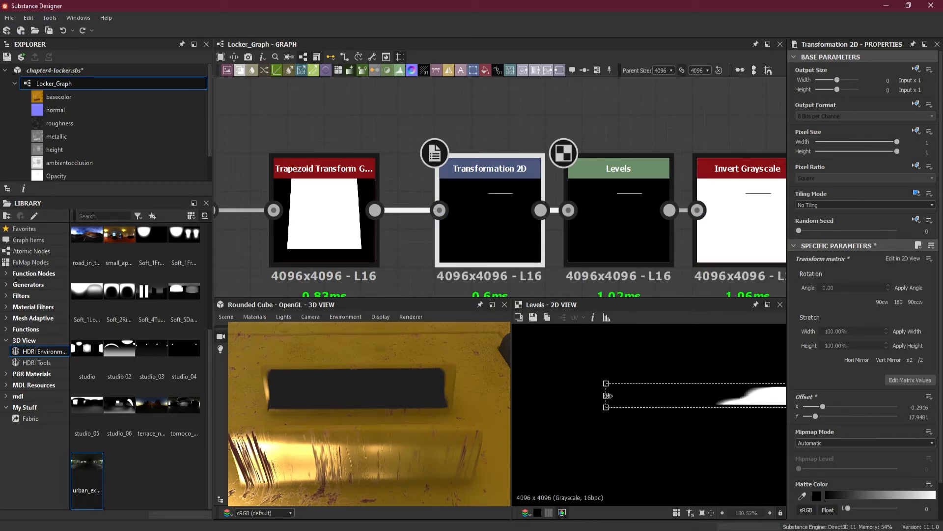
drag(605, 396, 599, 396)
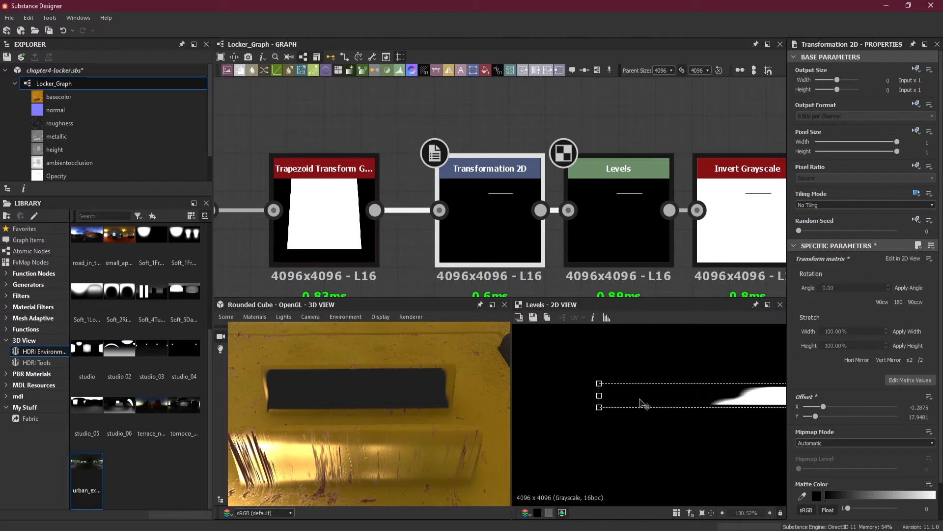
drag(640, 401, 650, 404)
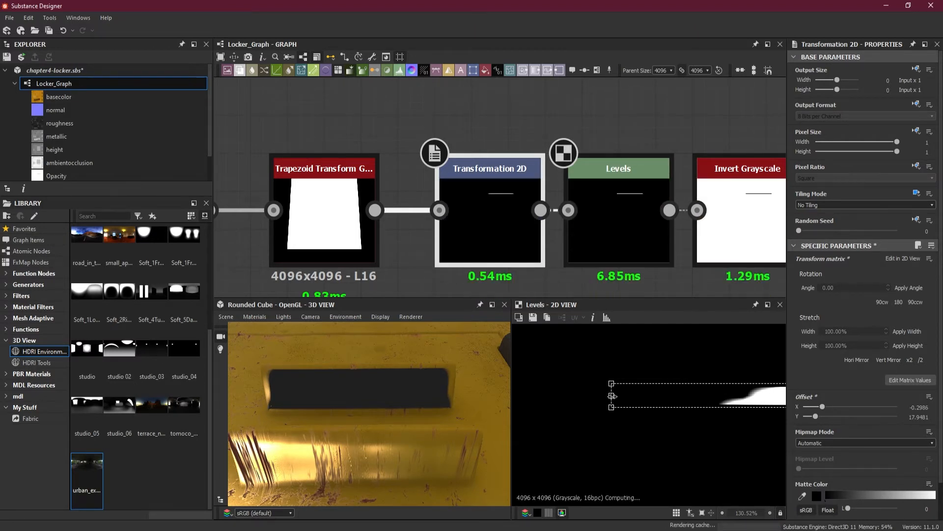
drag(608, 395, 630, 396)
Set the Top Stretch of the Trapezoid Transform Grayscale node to 0.1 and check the openings on the locker vents
click(373, 265)
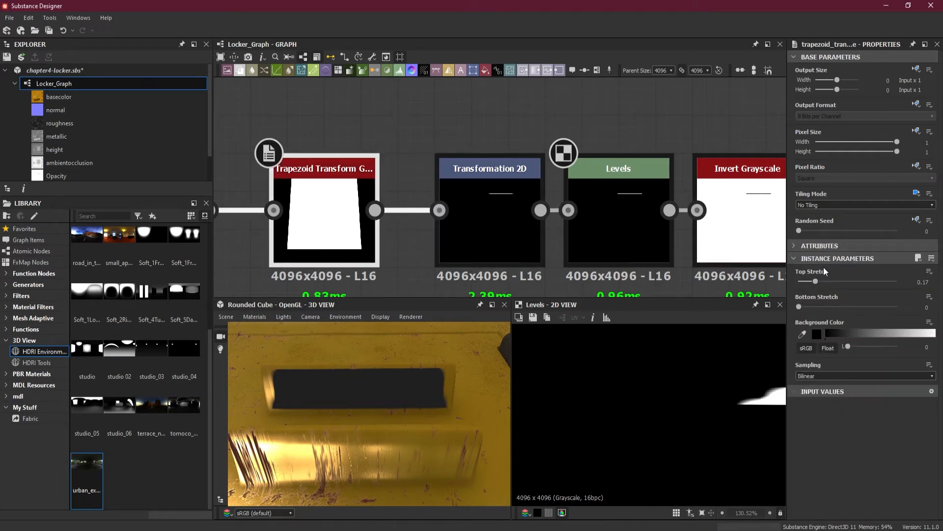
click(921, 282)
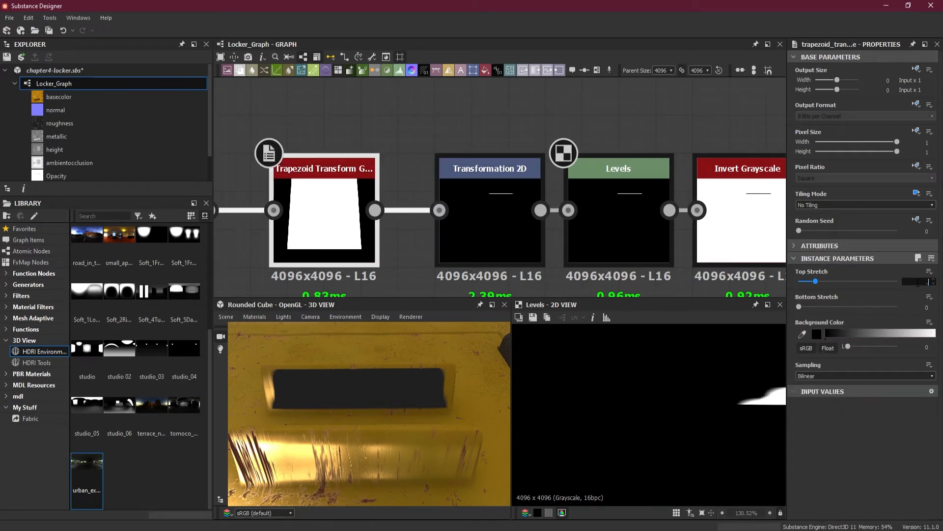
key(Return)
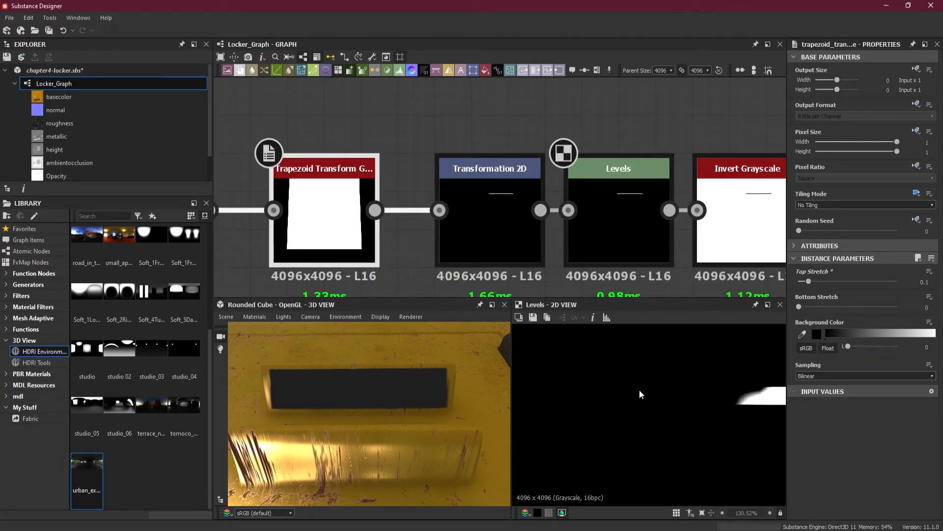
drag(439, 387, 420, 382)
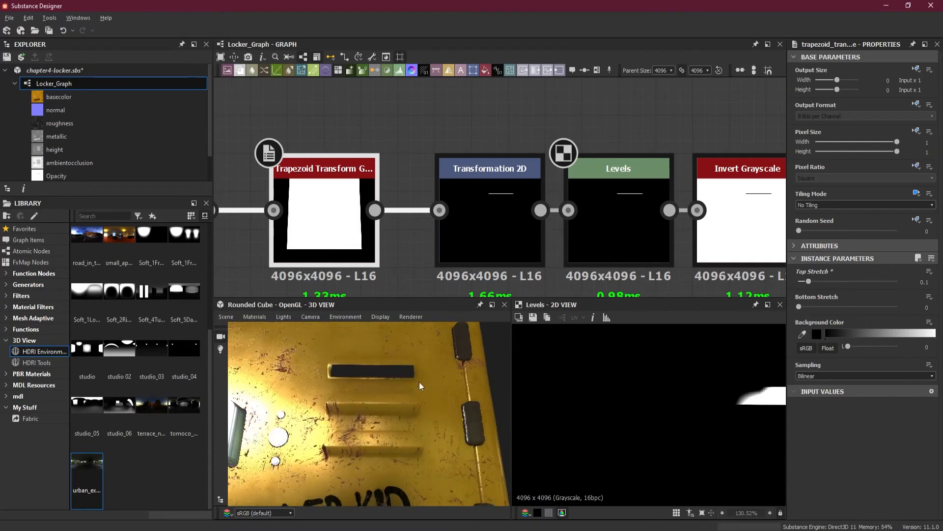
drag(396, 430, 393, 366)
Insert a Blend node between Invert Grayscale and the Opacity output
scroll(491, 221, down, 6)
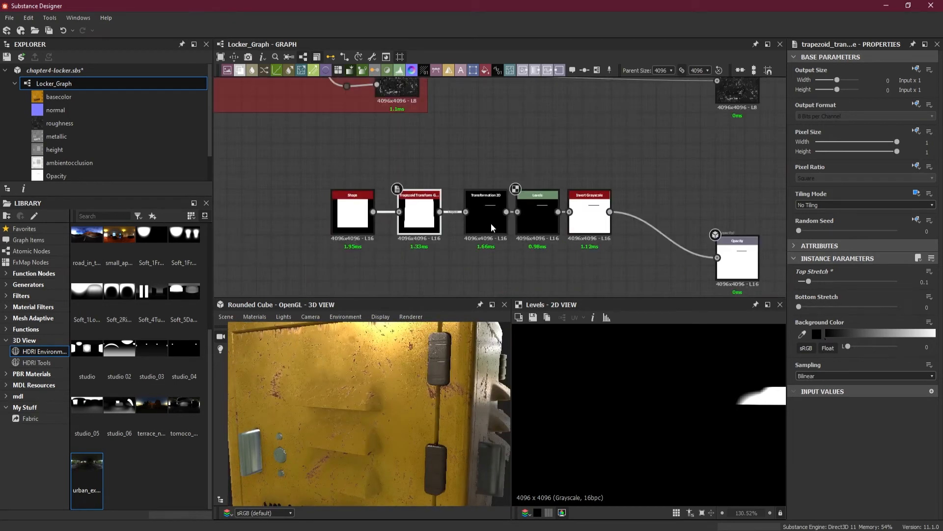
middle_drag(541, 255, 546, 239)
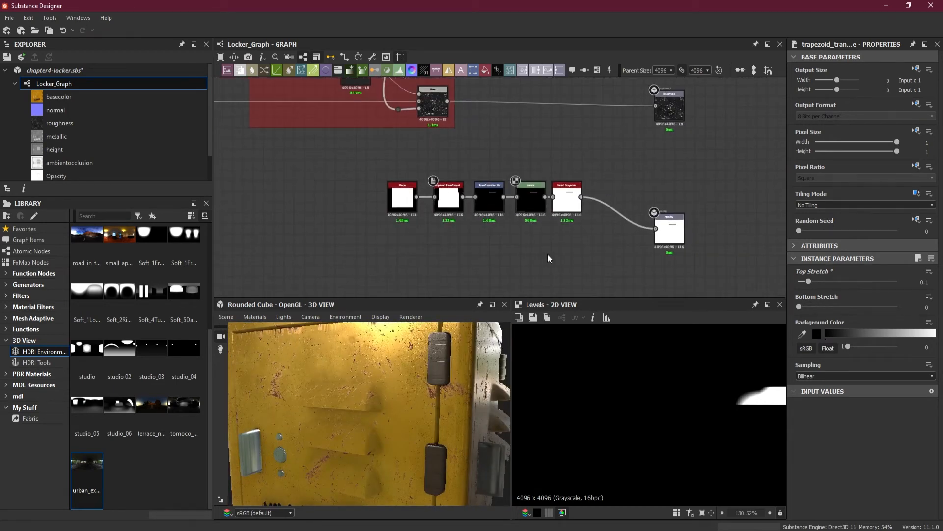
scroll(547, 253, up, 2)
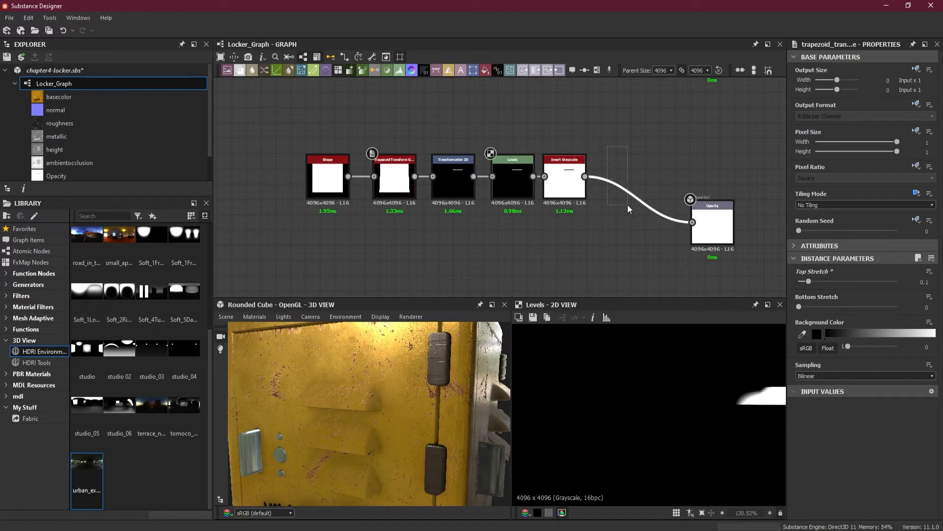
key(space)
click(674, 240)
drag(656, 219, 662, 197)
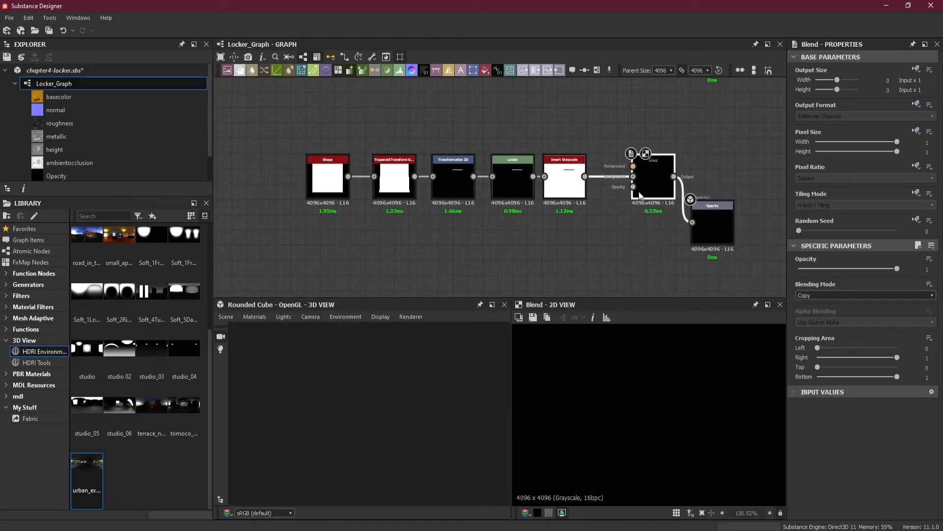
Move the mask node chain and the Blend node down to line up with the Opacity output
drag(576, 222, 315, 166)
drag(563, 188, 556, 246)
drag(645, 184, 646, 238)
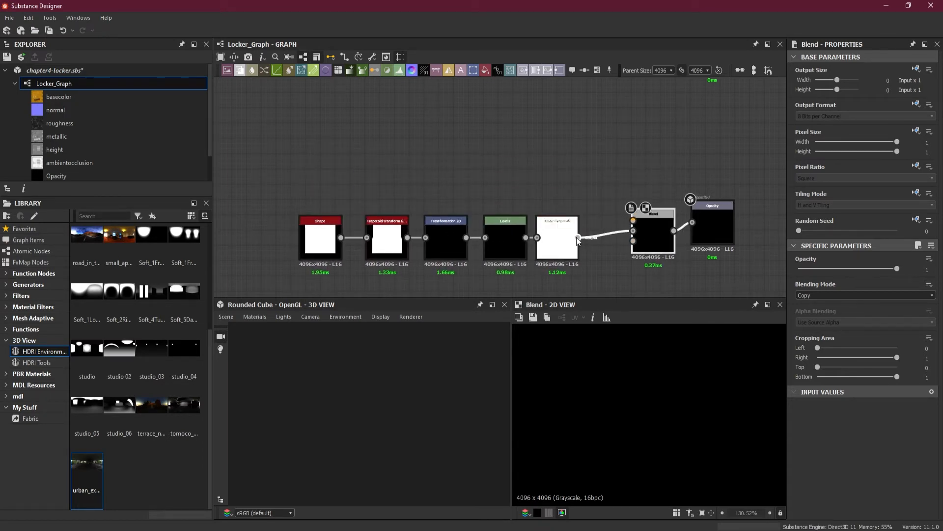
Branch a second Transformation 2D node off Invert Grayscale and connect its output to the Blend's foreground input
drag(545, 250, 497, 181)
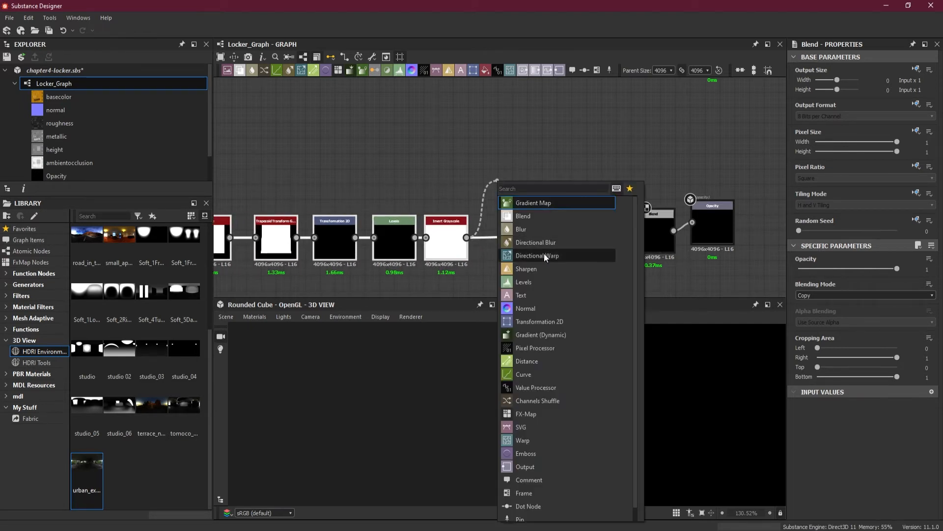
click(549, 320)
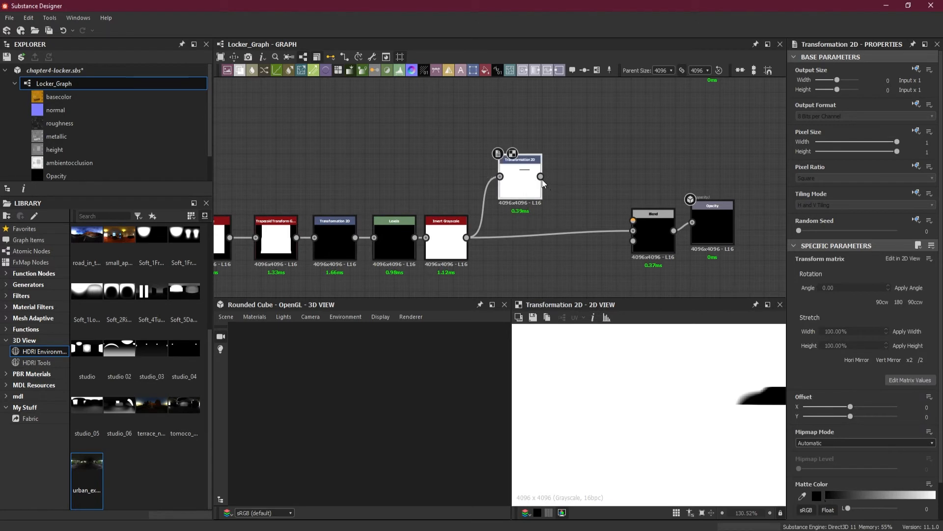
drag(543, 184, 633, 220)
Set the Blend node's blending mode to Add (Linear Dodge)
double_click(653, 231)
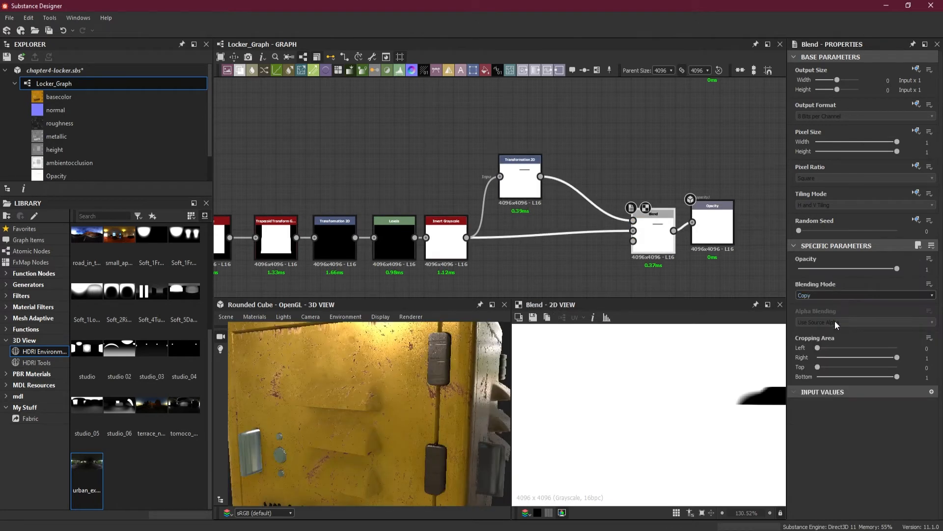
click(828, 294)
click(828, 310)
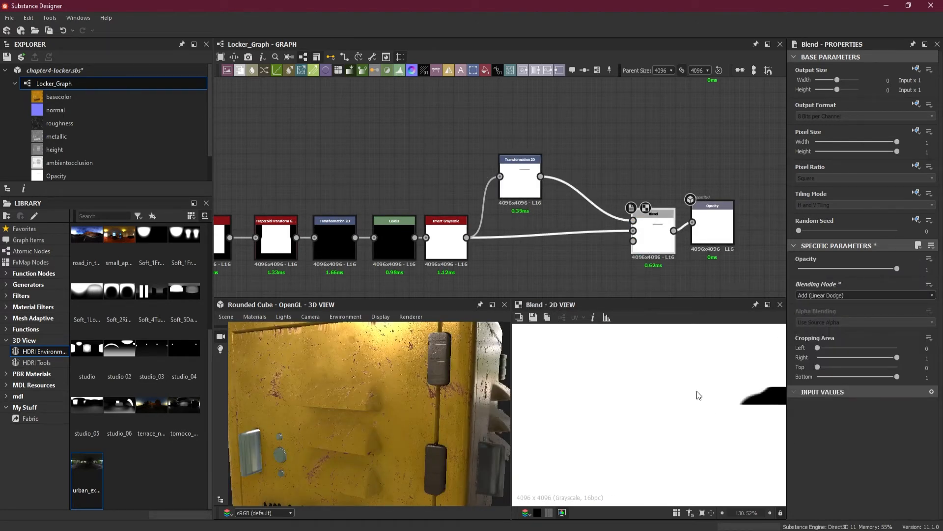
Shift the strip copy down in the new Transformation 2D to a Y offset of about -0.0692, undoing a first stray move
scroll(699, 395, down, 10)
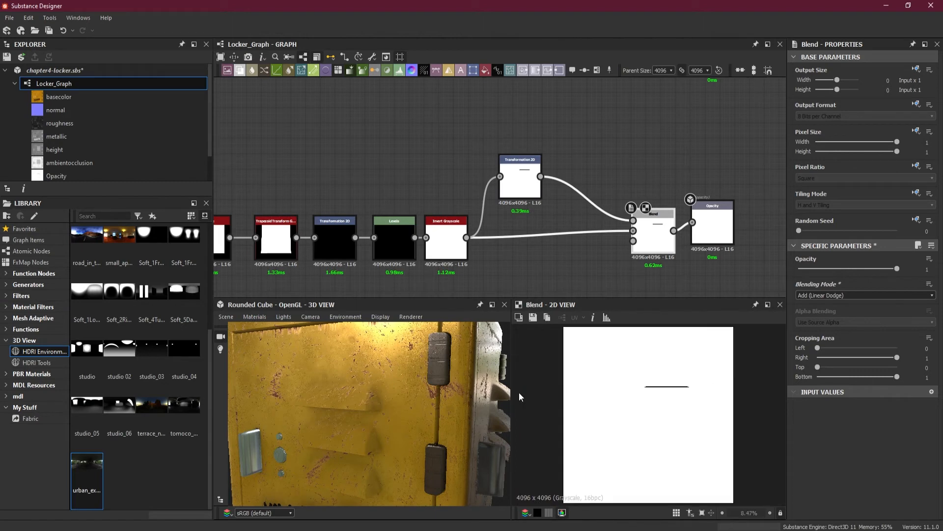
drag(442, 408, 436, 385)
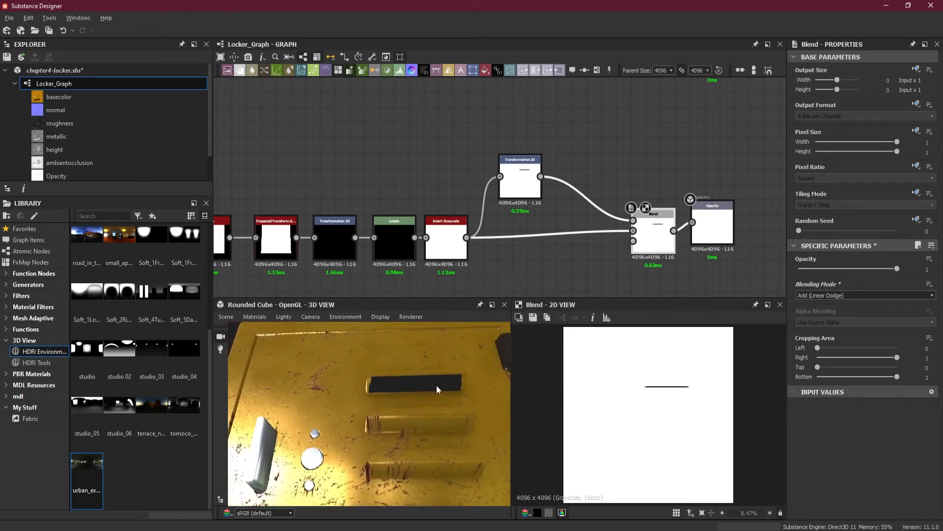
scroll(433, 382, up, 3)
click(519, 182)
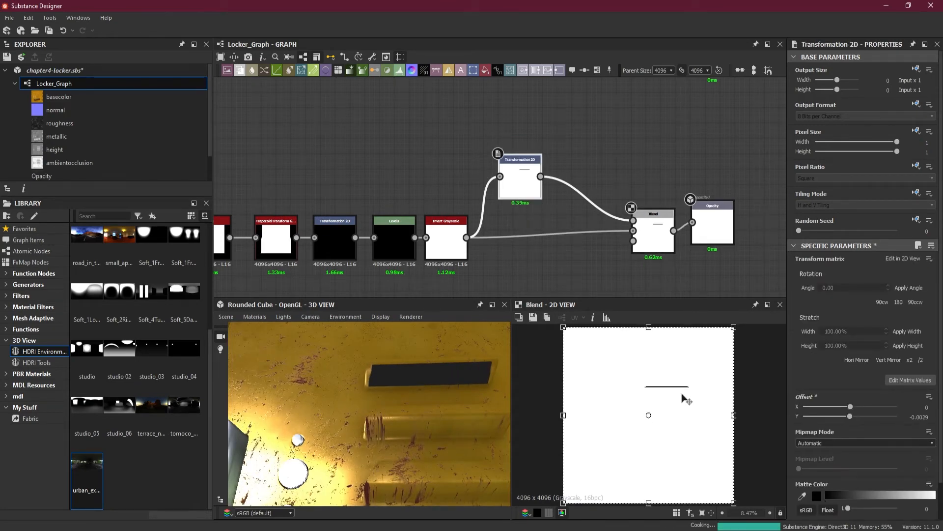
key(ctrl+z)
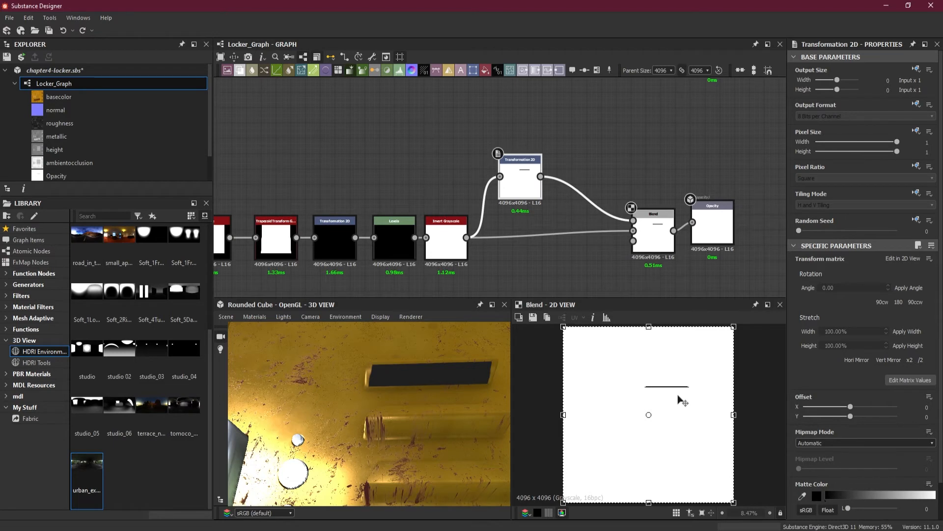
drag(681, 396, 682, 408)
Try other blending modes on the Blend node, including Multiply, Add Sub, Screen and Min (Darken), and return to Add (Linear Dodge)
click(654, 245)
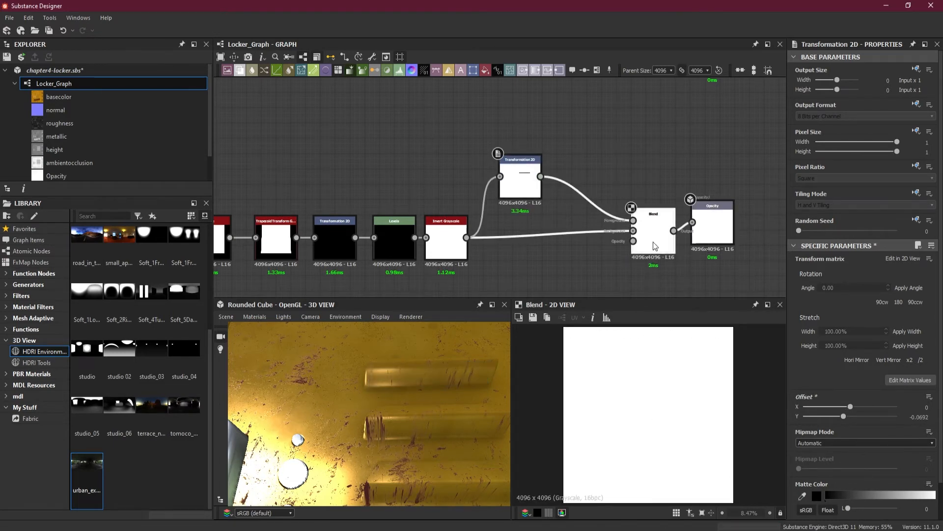
click(849, 296)
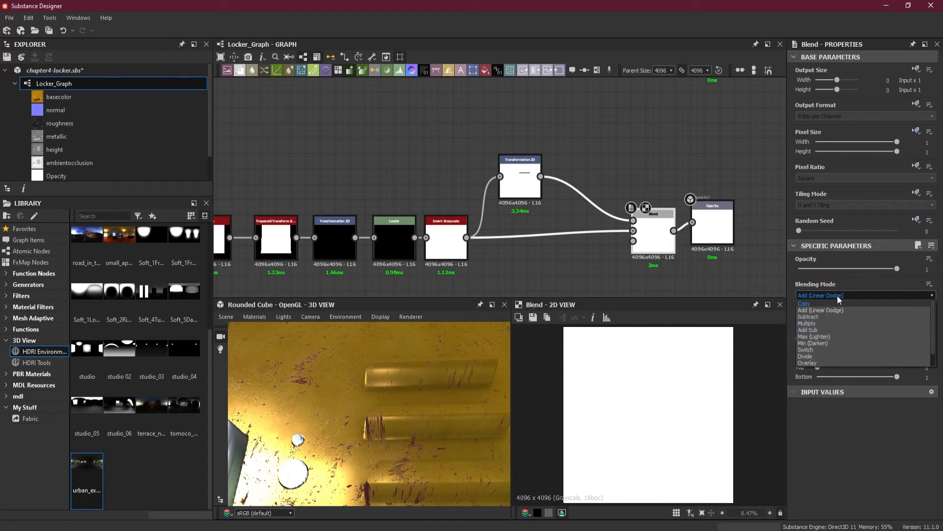
click(838, 295)
scroll(838, 295, down, 2)
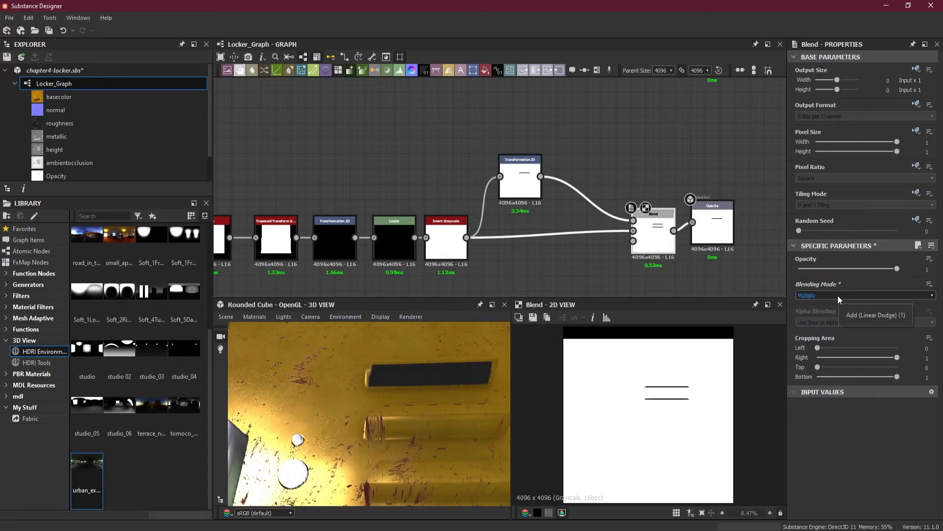
click(811, 294)
click(811, 295)
scroll(810, 295, down, 1)
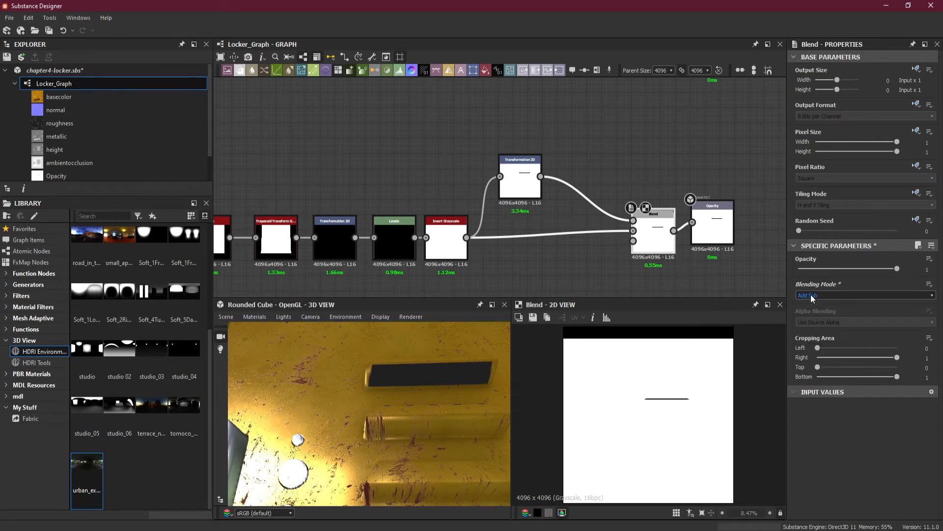
scroll(810, 295, down, 3)
scroll(811, 293, down, 3)
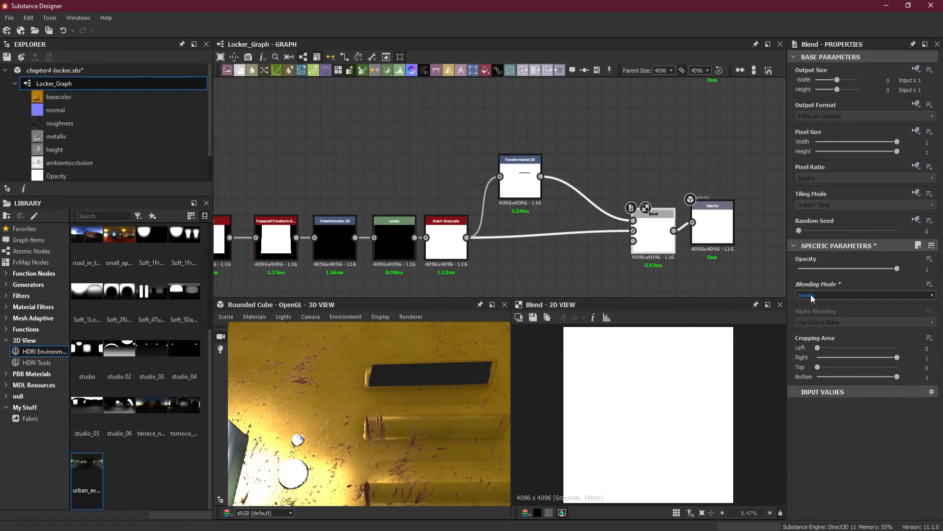
scroll(811, 294, down, 1)
scroll(810, 293, up, 4)
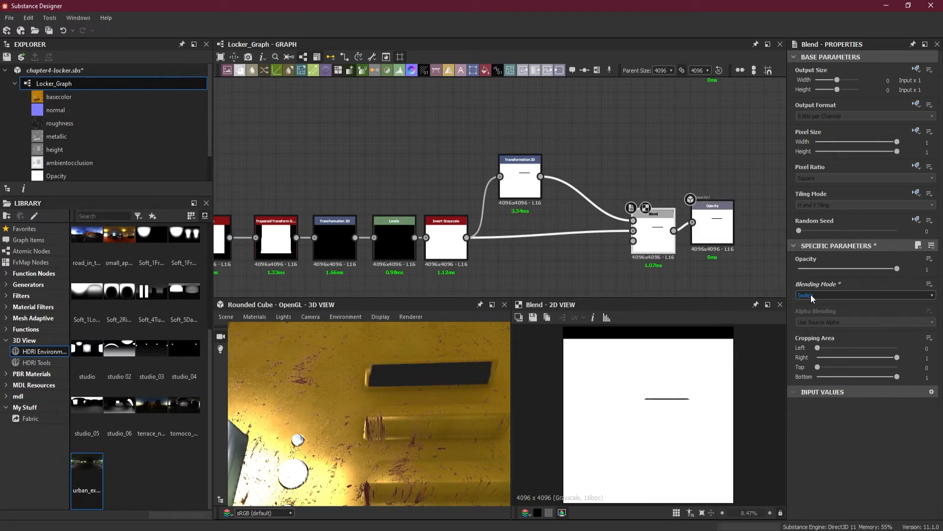
scroll(810, 294, up, 1)
click(811, 294)
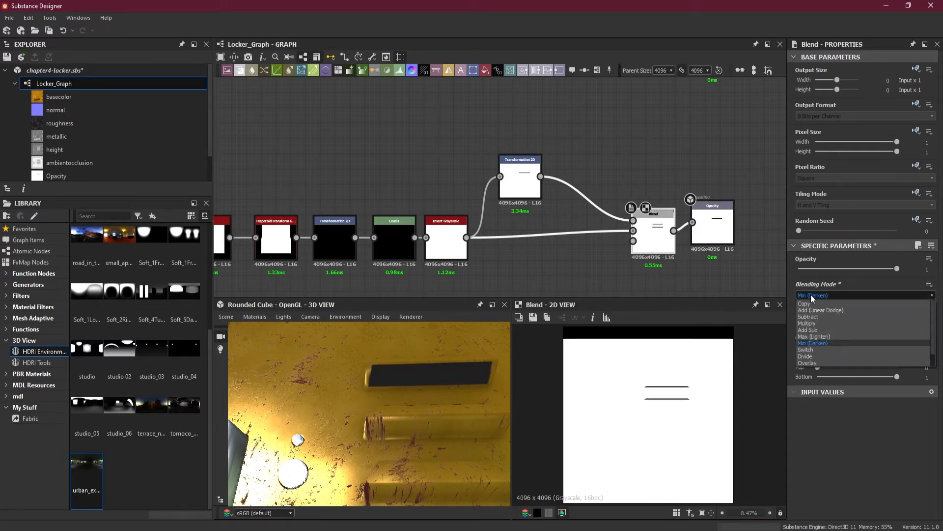
click(815, 310)
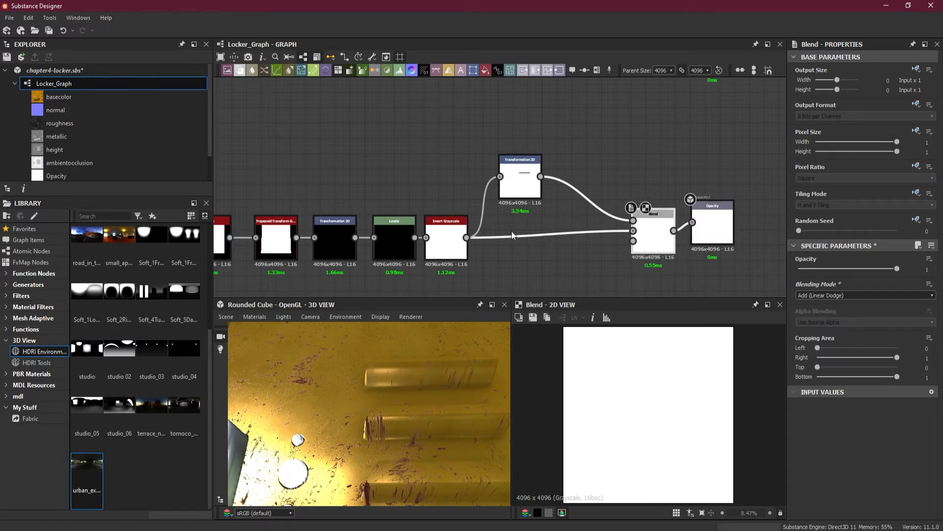
Delete the Invert Grayscale node that follows Levels so the uninverted strips feed the Blend
scroll(566, 253, up, 3)
click(501, 225)
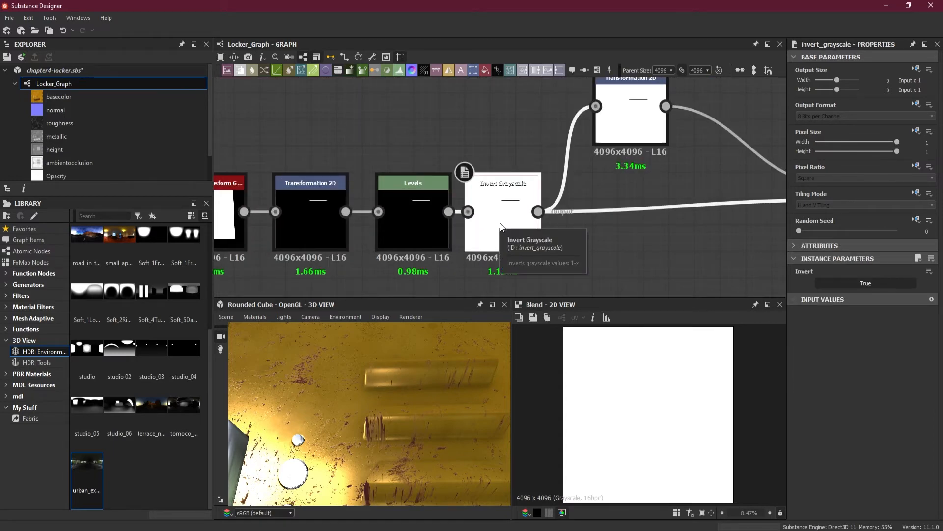
scroll(500, 225, down, 2)
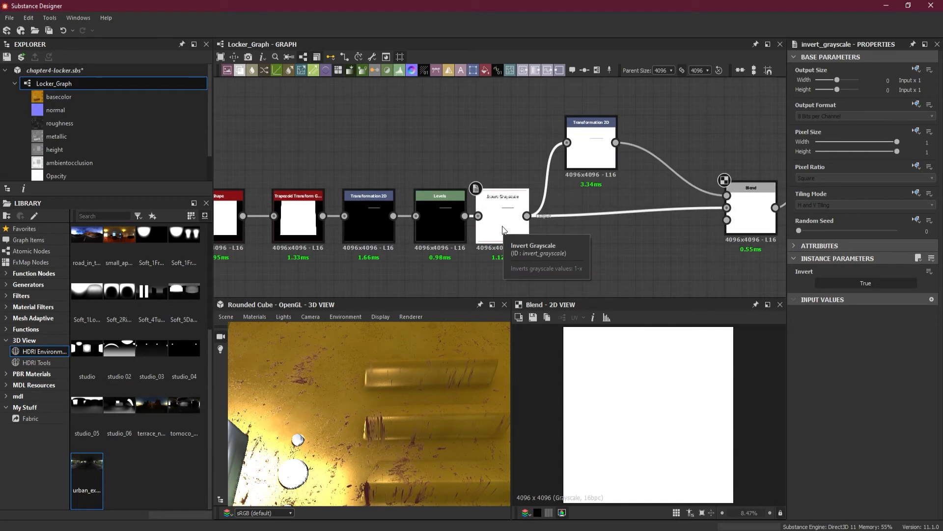
key(Delete)
scroll(577, 228, down, 3)
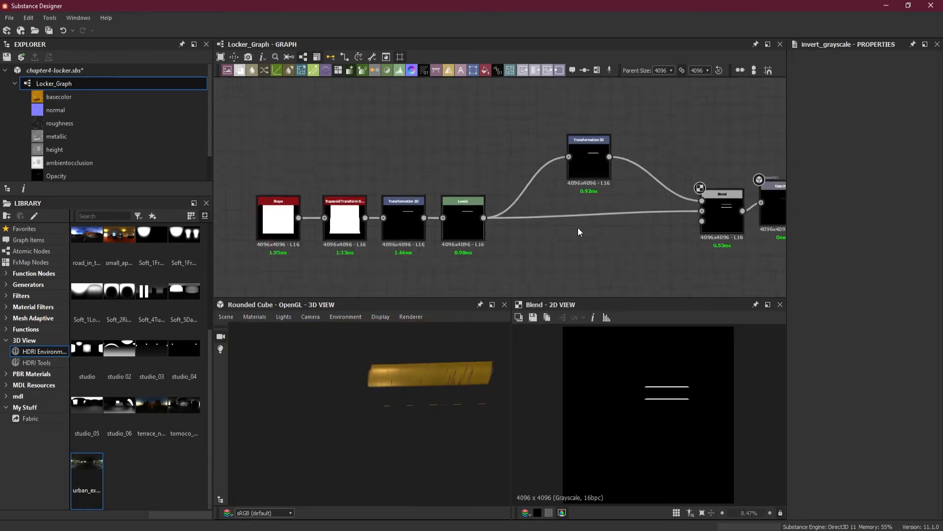
Move the mask nodes, including the Blend, away from the Opacity output to make room for another node
middle_drag(627, 250, 465, 248)
scroll(553, 234, down, 2)
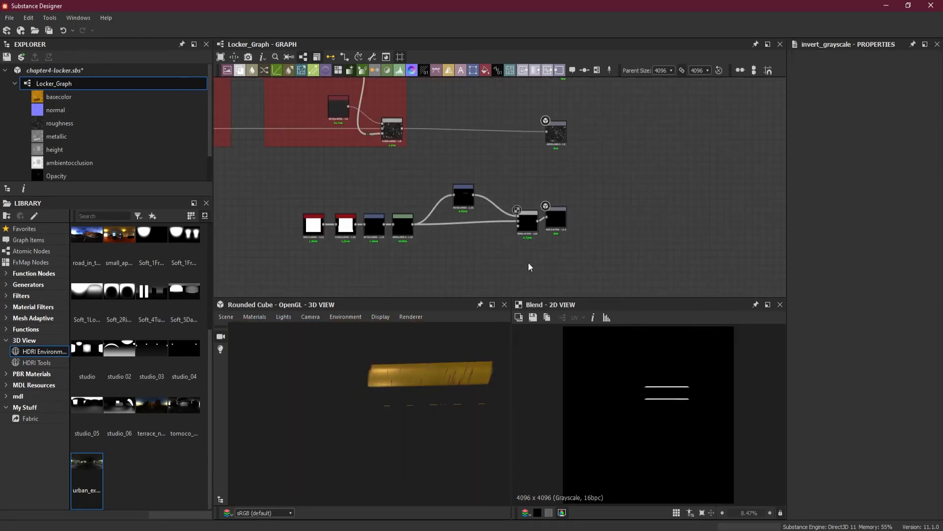
middle_drag(528, 262, 571, 252)
drag(311, 171, 489, 217)
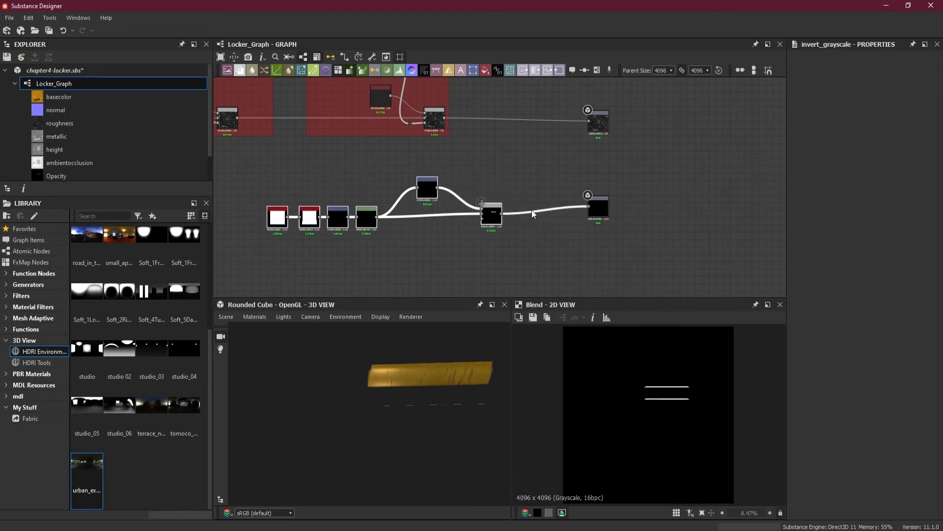
Insert an Invert Grayscale node between the Blend and the Opacity output
key(space)
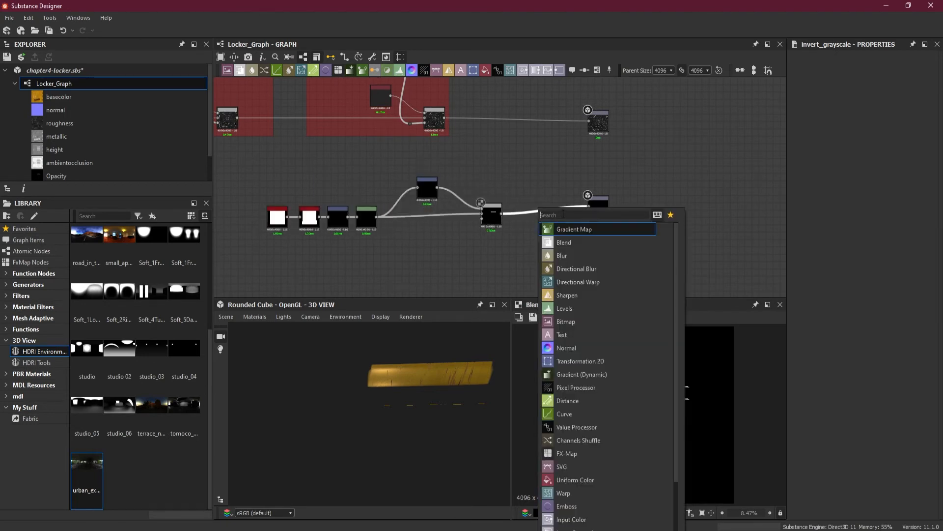
text(in)
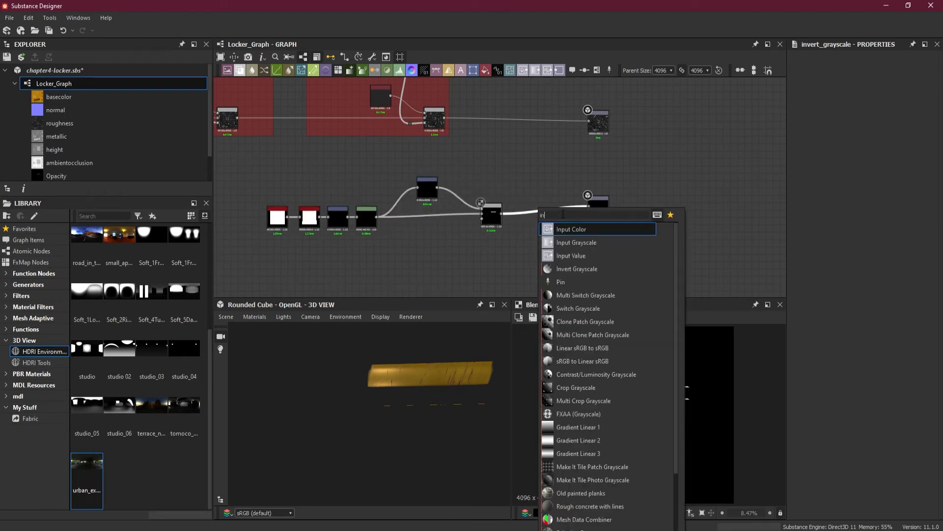
click(603, 270)
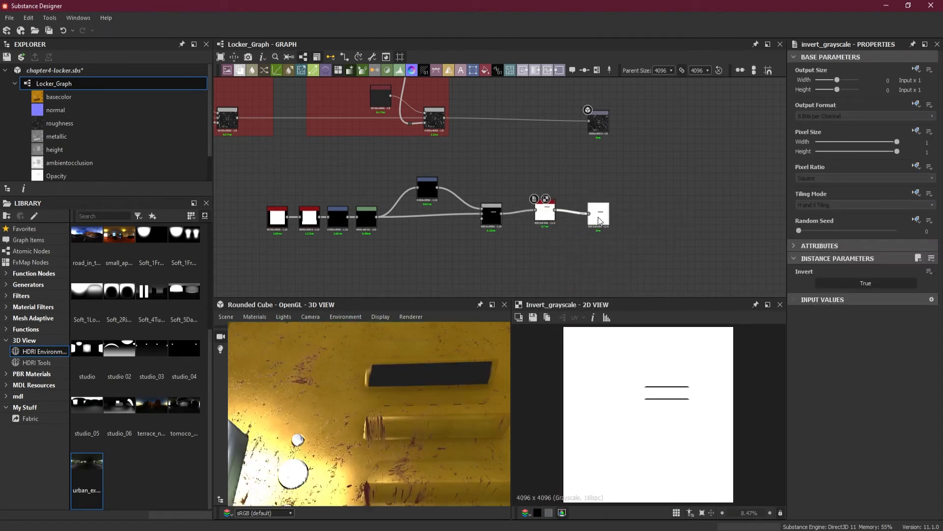
scroll(551, 230, up, 3)
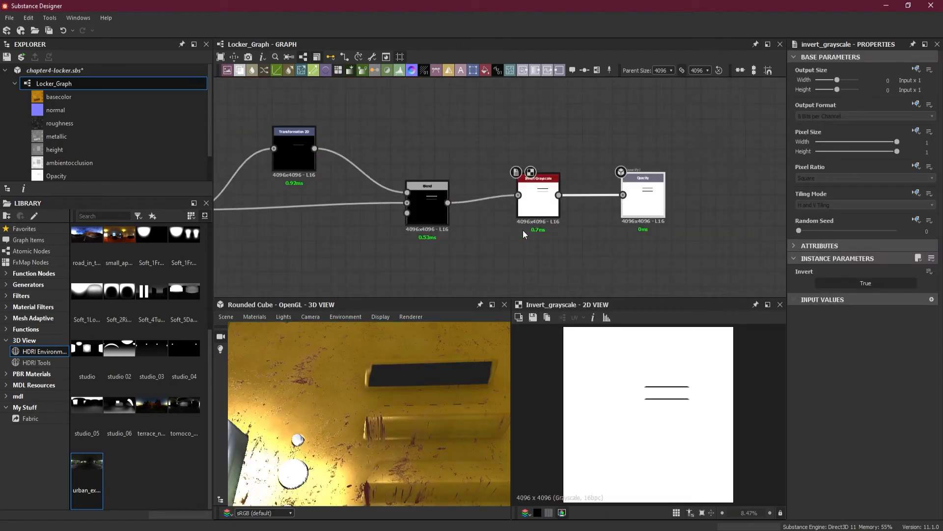
middle_drag(522, 230, 563, 244)
scroll(563, 246, up, 1)
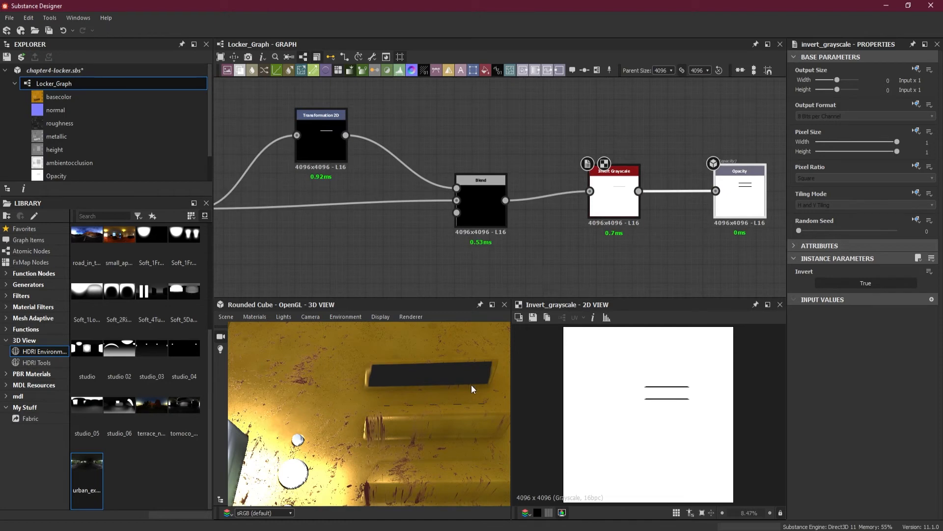
Move the Transformation 2D node's duplicated strip down onto the second locker vent, with a Y offset of -0.1214
drag(471, 385, 438, 413)
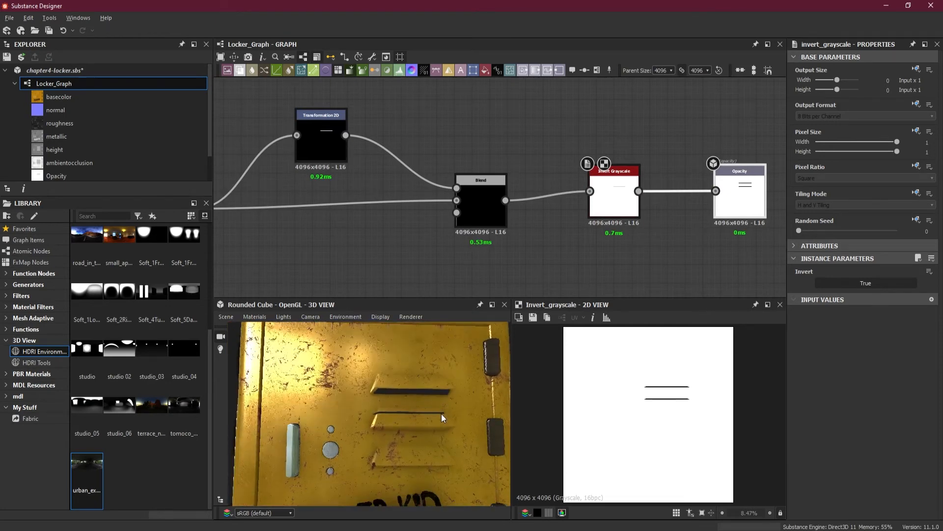
scroll(437, 413, up, 3)
click(338, 159)
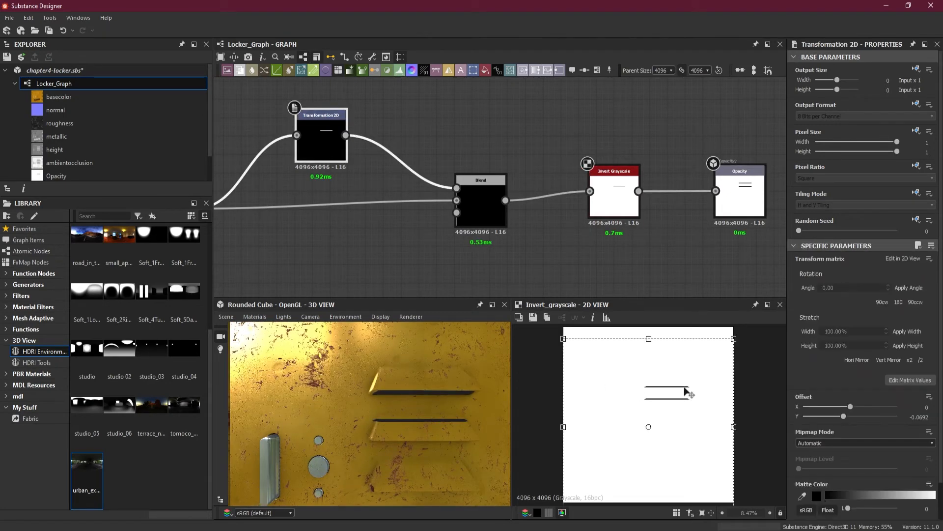
scroll(686, 391, up, 4)
drag(461, 447, 415, 412)
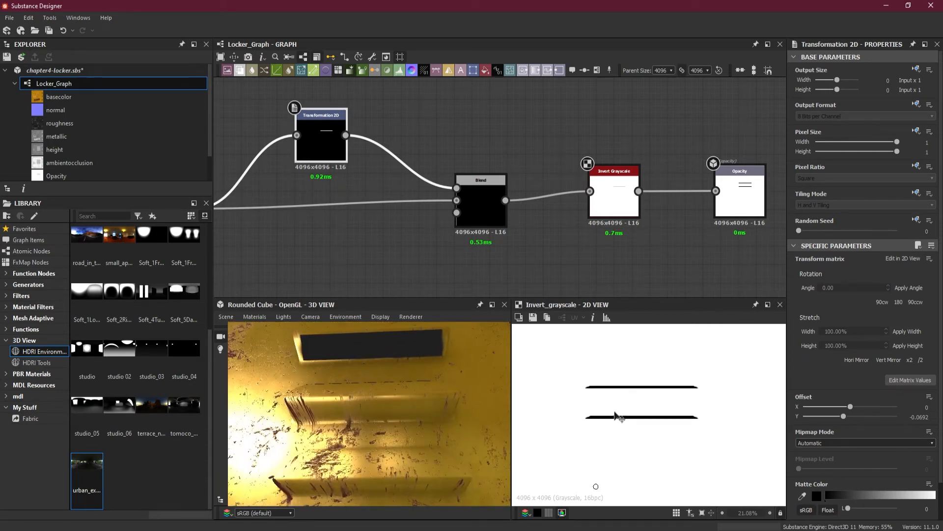
drag(638, 423, 641, 438)
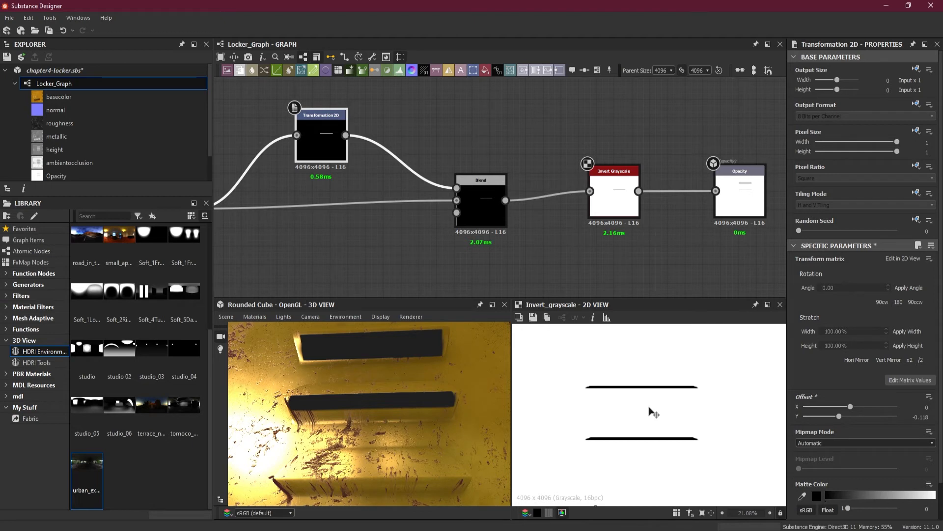
key(Down)
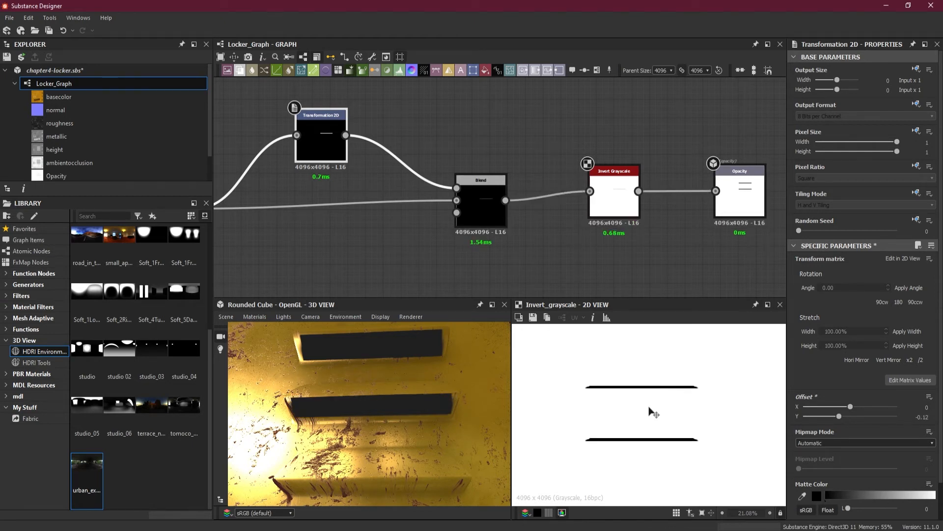
key(Down)
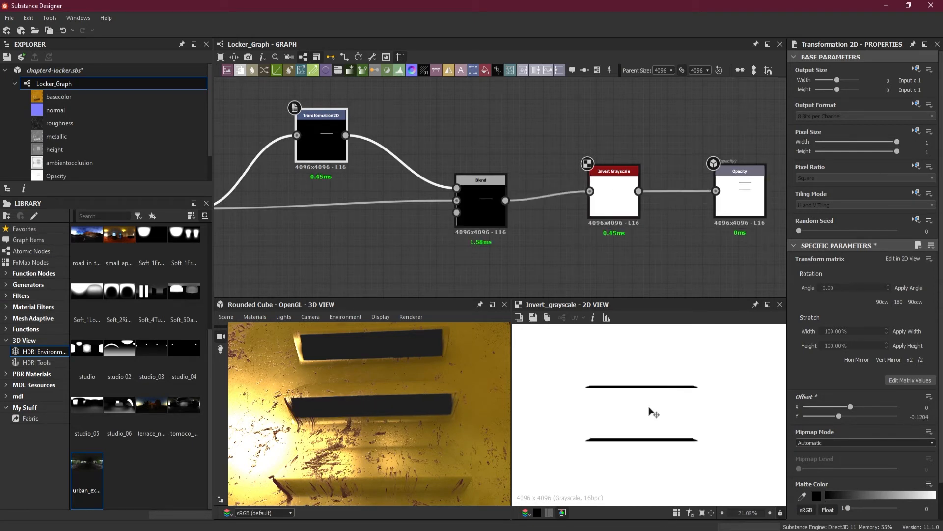
key(Down)
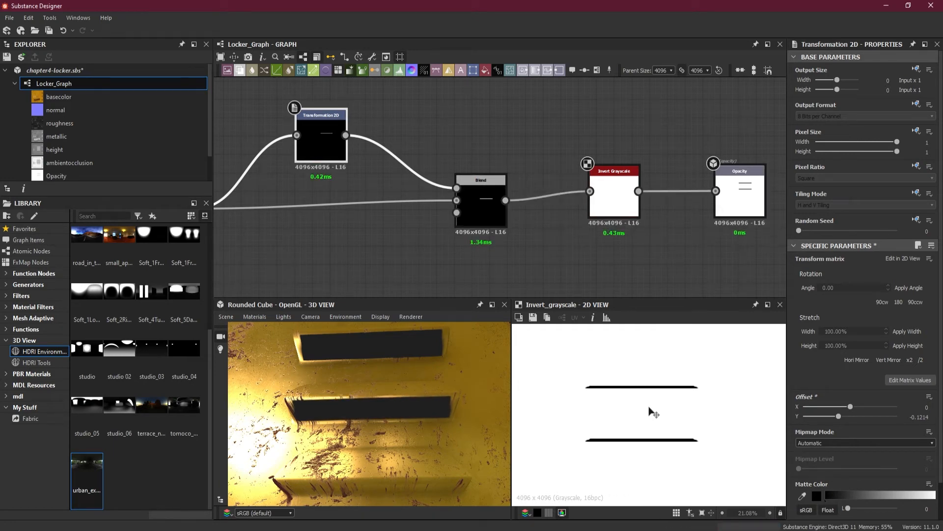
drag(412, 432, 434, 459)
Try a Mirror Grayscale node between Levels and the Blend, with its mode set to Mirror Axis Y
scroll(454, 248, down, 3)
scroll(457, 252, up, 2)
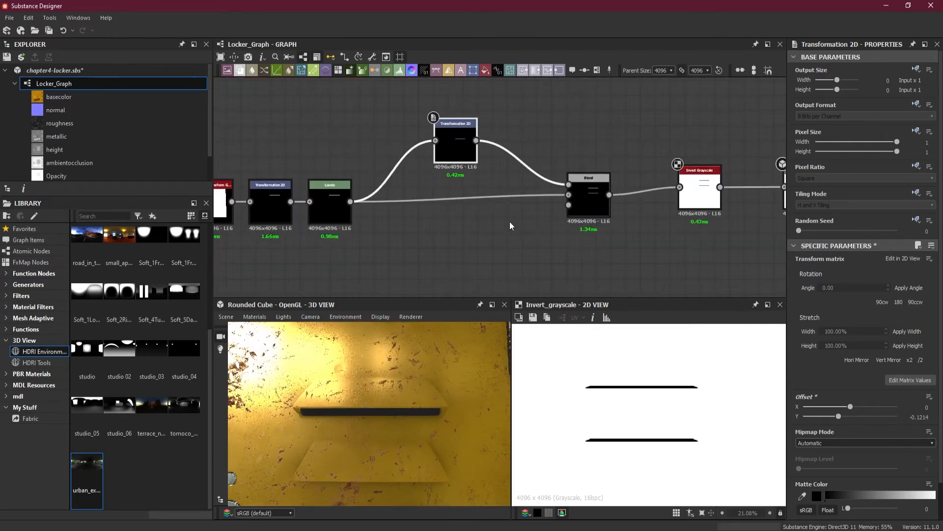
scroll(541, 229, down, 3)
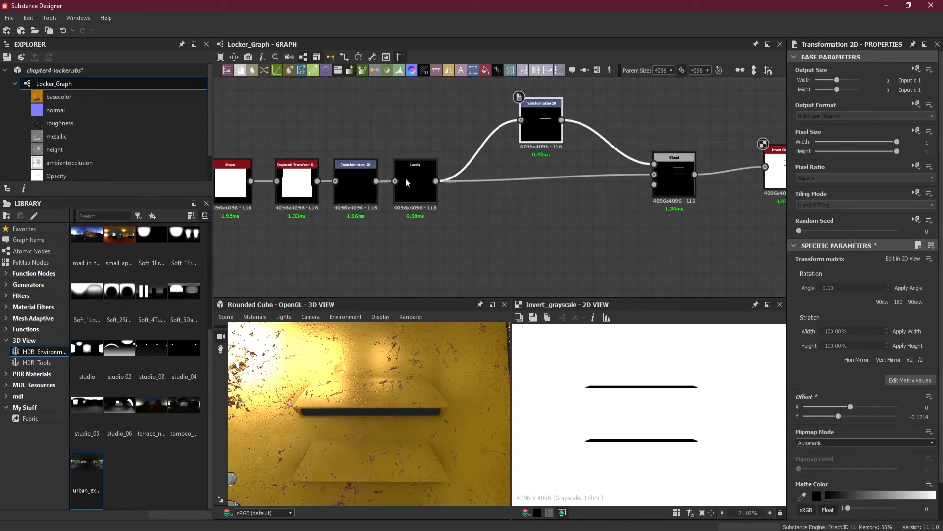
scroll(511, 191, up, 2)
scroll(499, 186, down, 2)
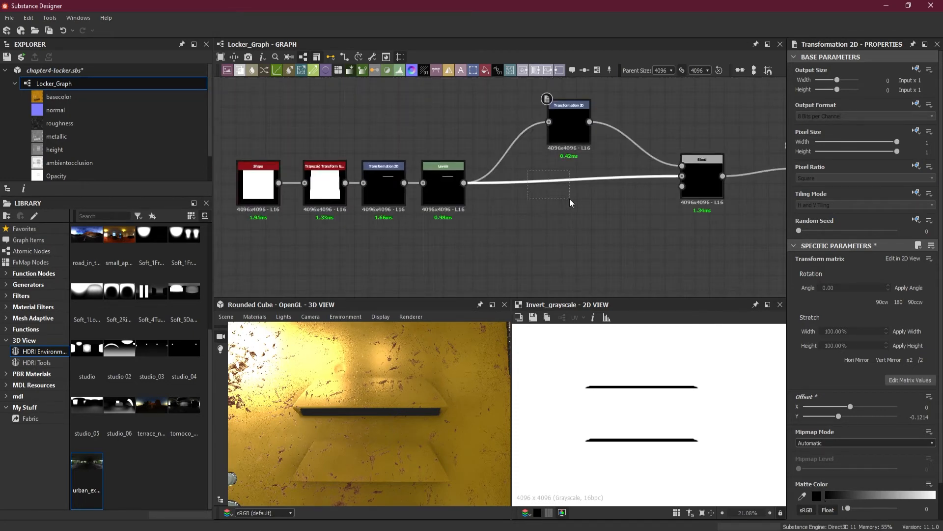
key(space)
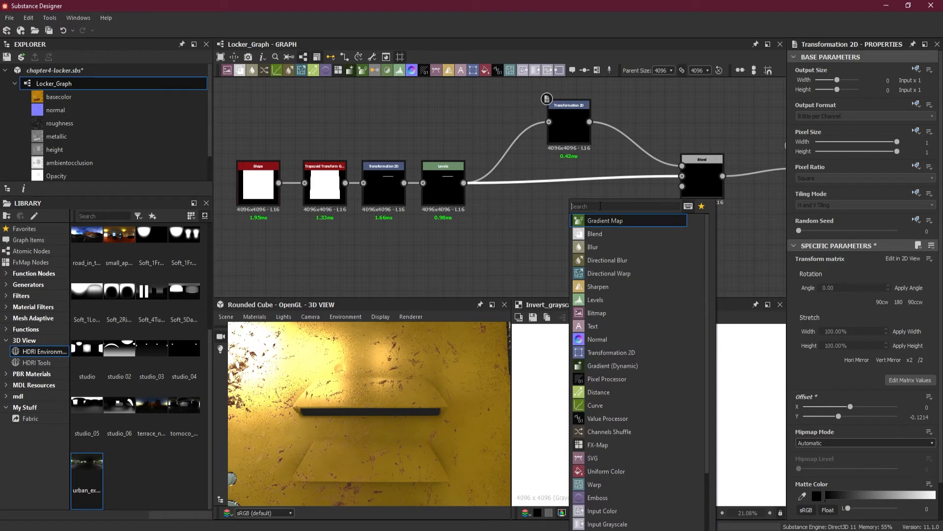
text(mi)
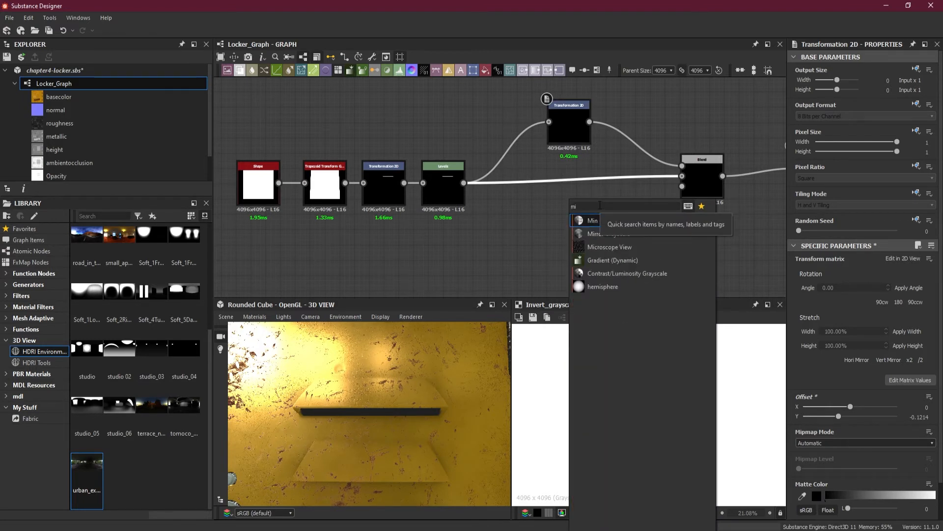
click(623, 234)
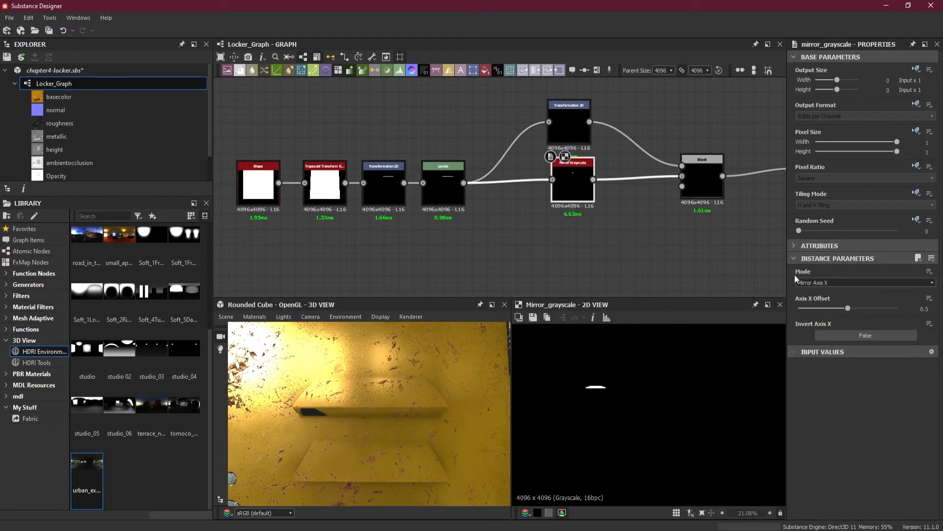
click(836, 284)
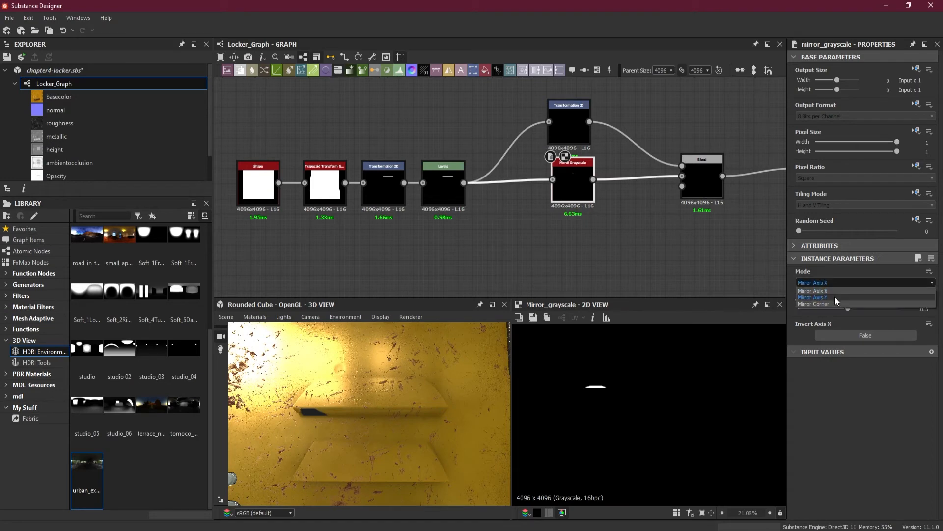
click(834, 297)
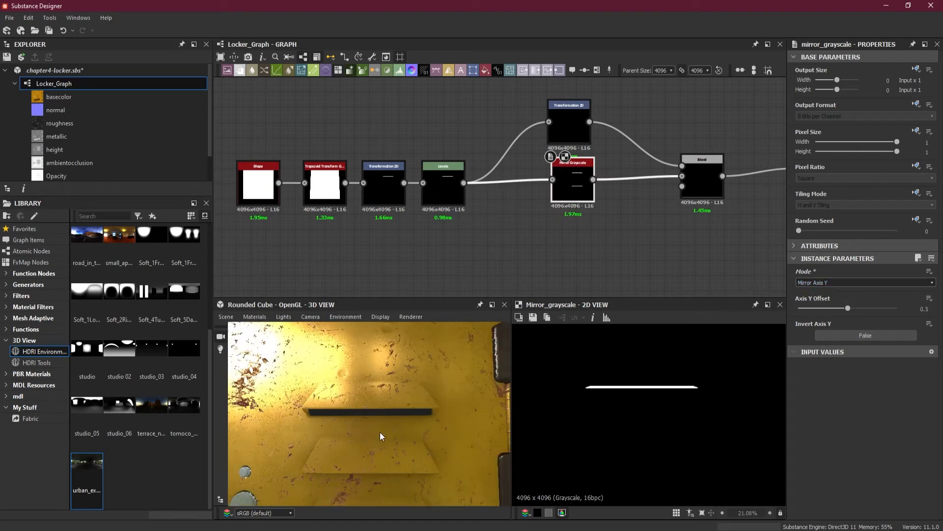
Try Axis Y Offset values of 0.56 and 0.54 on the Mirror Grayscale node, and toggle Invert Axis Y on and off
drag(380, 432, 378, 464)
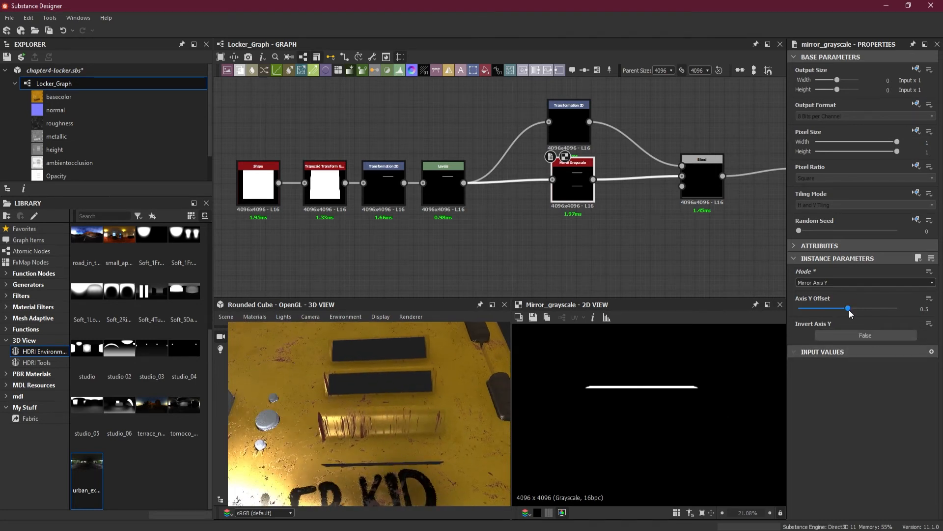
drag(849, 310, 853, 309)
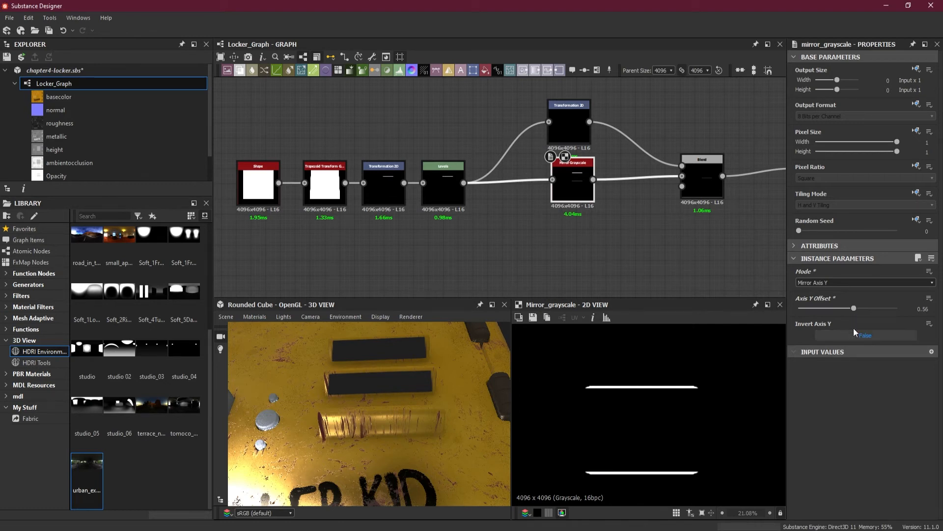
drag(854, 309, 851, 310)
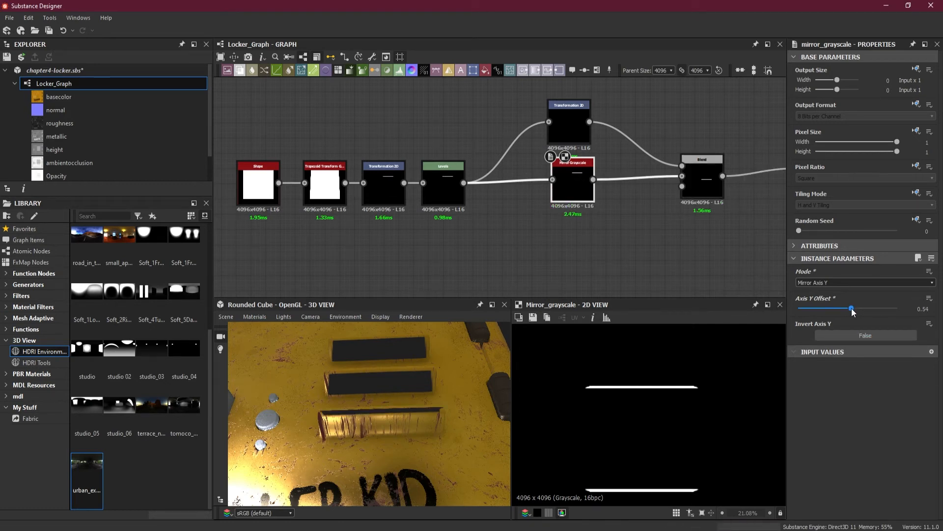
click(868, 338)
click(867, 338)
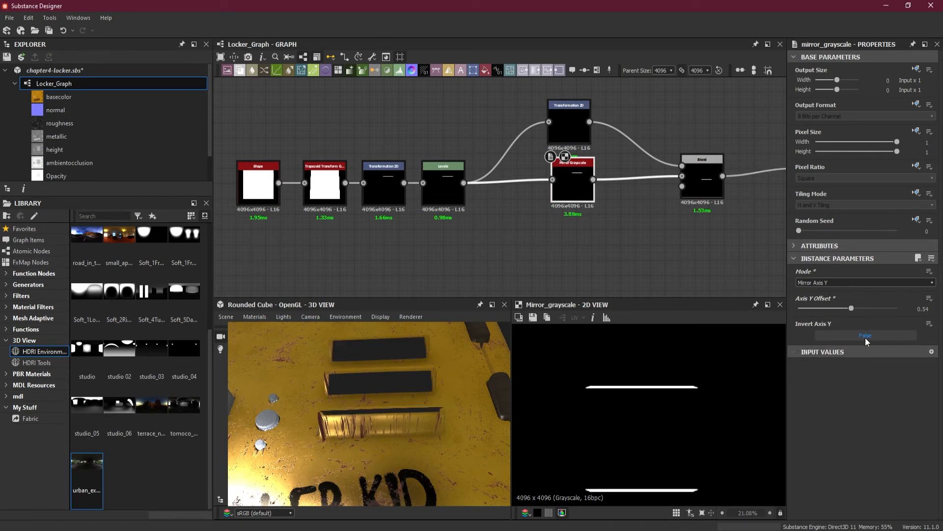
scroll(593, 483, up, 3)
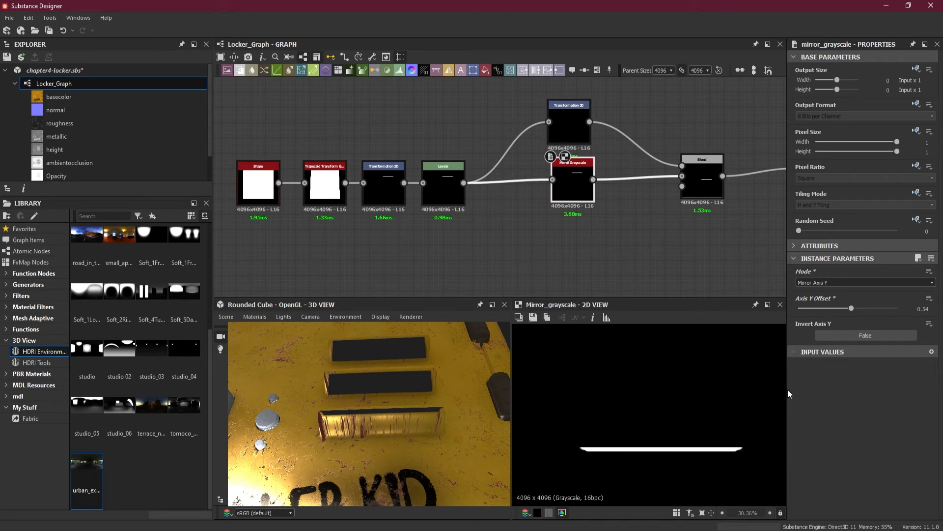
Delete the Mirror Grayscale node so Levels feeds the Blend directly
click(838, 283)
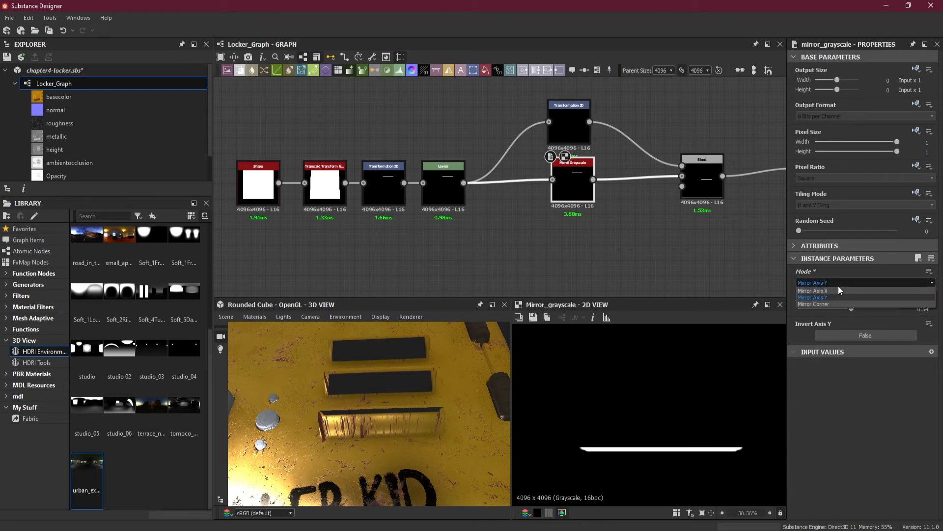
click(838, 284)
scroll(490, 226, up, 2)
scroll(529, 228, down, 2)
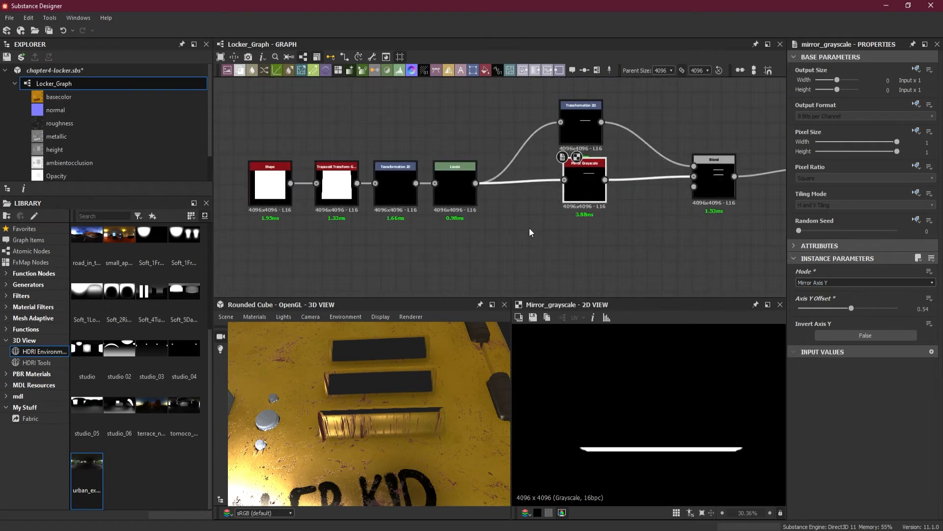
key(Delete)
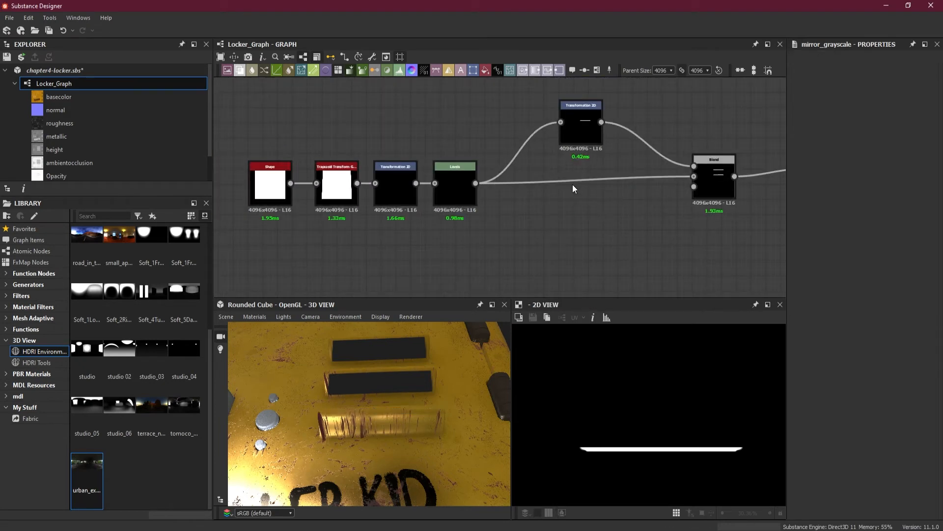
Add a second Blend node between the existing Blend and Invert Grayscale, connecting the first Blend's output into it
middle_drag(581, 207, 491, 222)
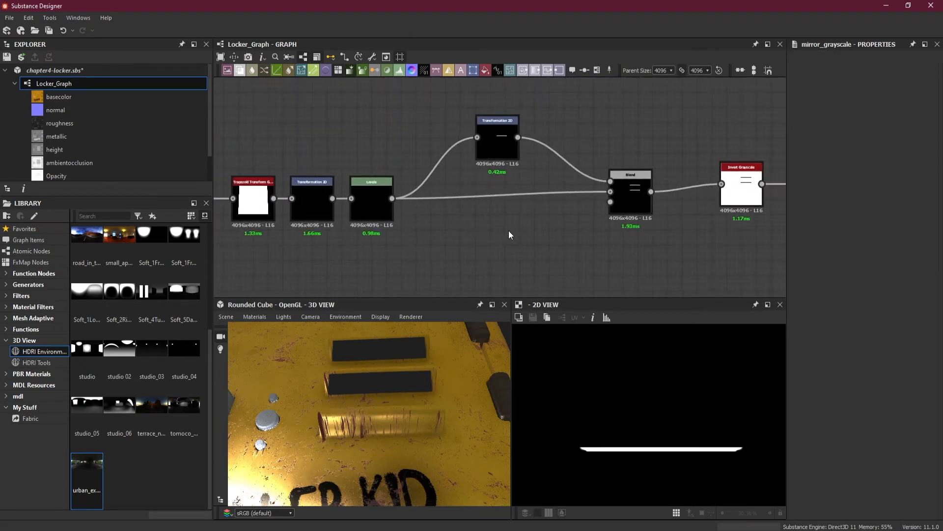
key(space)
click(544, 242)
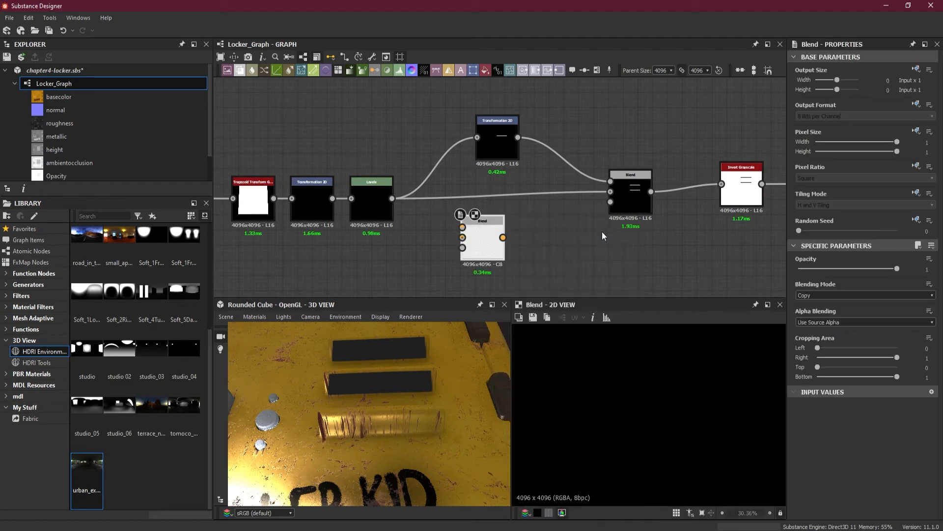
drag(633, 205, 568, 214)
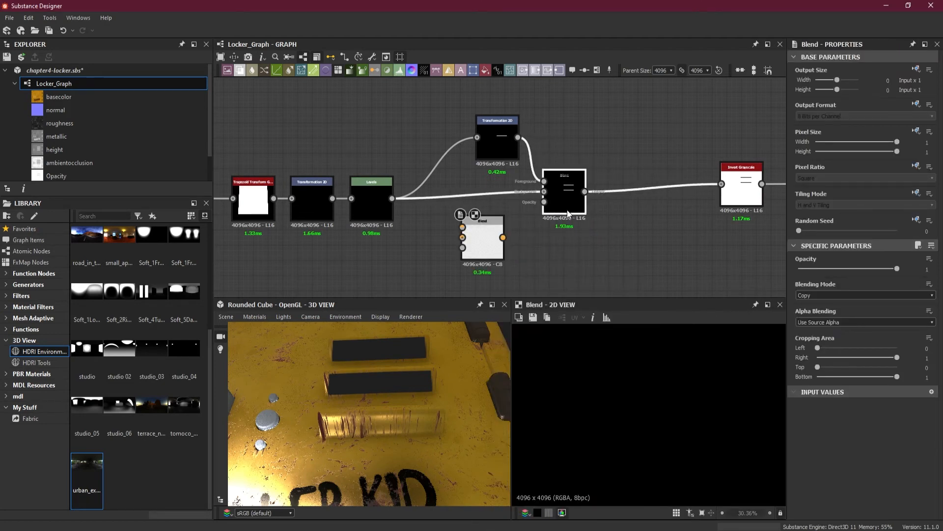
drag(491, 246, 653, 245)
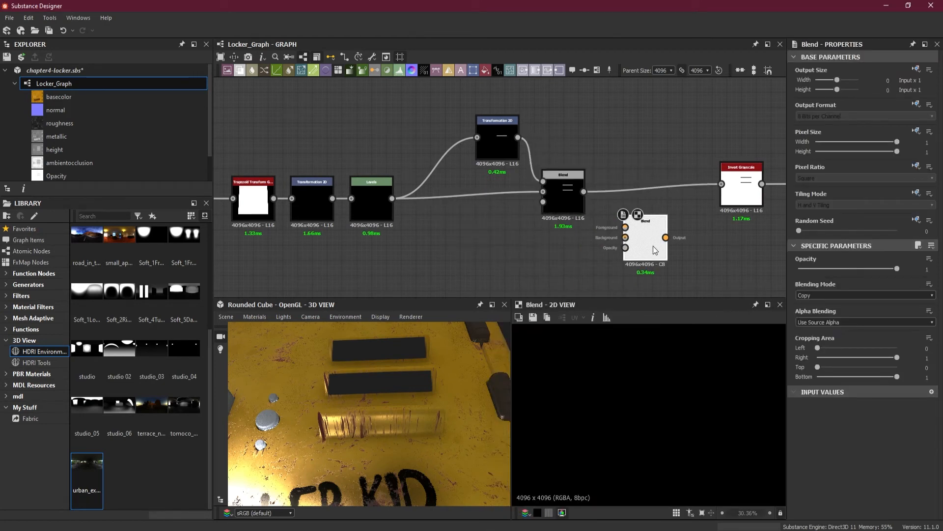
drag(584, 192, 678, 215)
drag(679, 208, 678, 209)
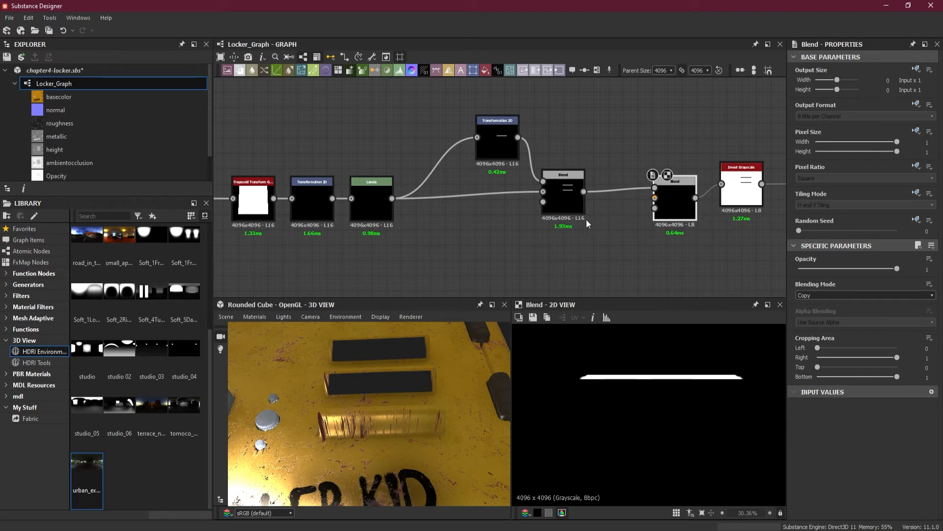
Add another Transformation 2D fed by the duplicated strip, and connect it as the second Blend's foreground with the first Blend as background
drag(571, 206, 575, 224)
drag(567, 128, 639, 213)
click(627, 268)
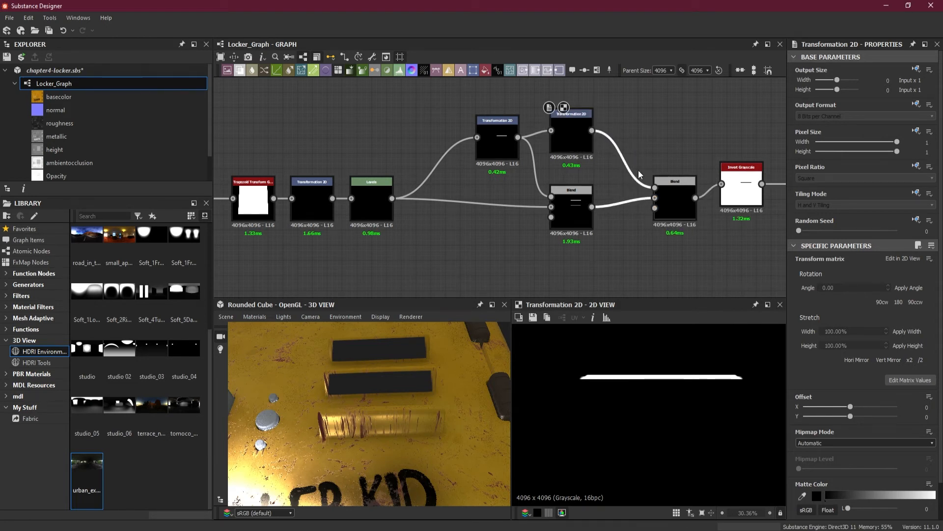
Set the second Blend node's blending mode to Add (Linear Dodge)
click(675, 201)
click(816, 294)
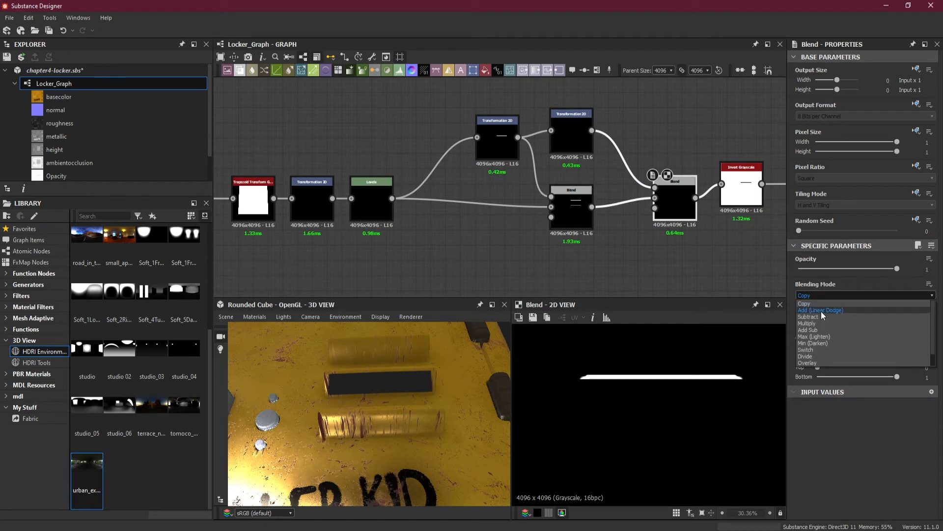
click(821, 311)
Move the new Transformation 2D node's strip down onto the third locker vent, with a Y offset of -0.1225
click(575, 140)
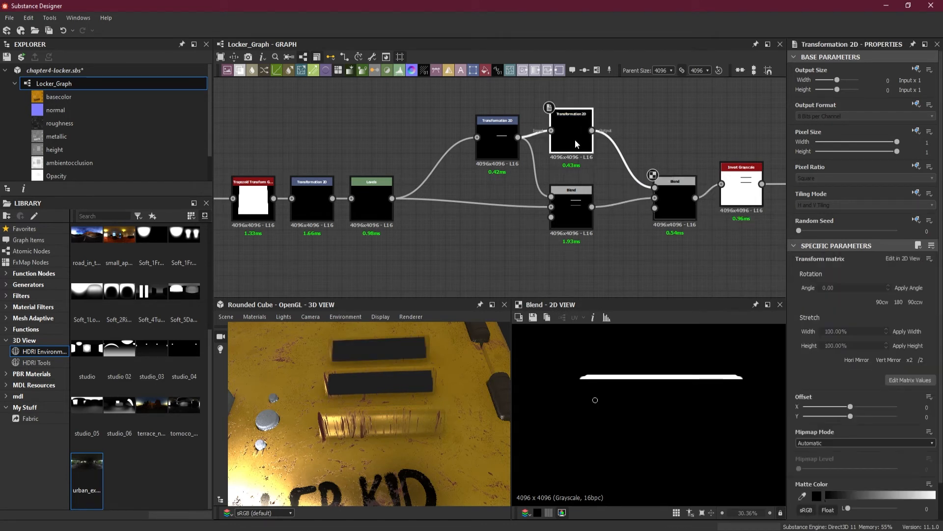
drag(659, 386, 656, 459)
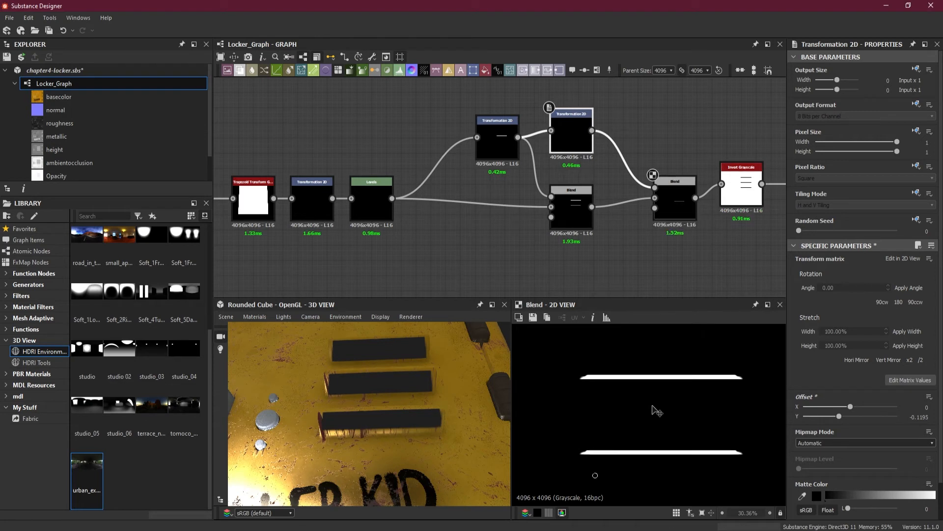
key(Down)
key(Down)
key(Down)
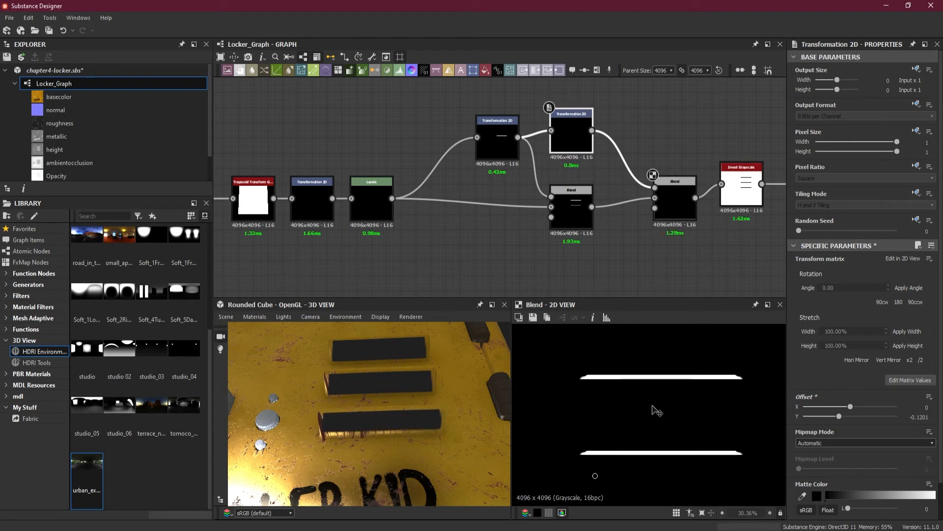
key(Down)
key(Down)
key(Down)
key(Down)
key(Down)
key(Down)
key(Down)
key(Down)
key(Down)
key(Down)
key(Down)
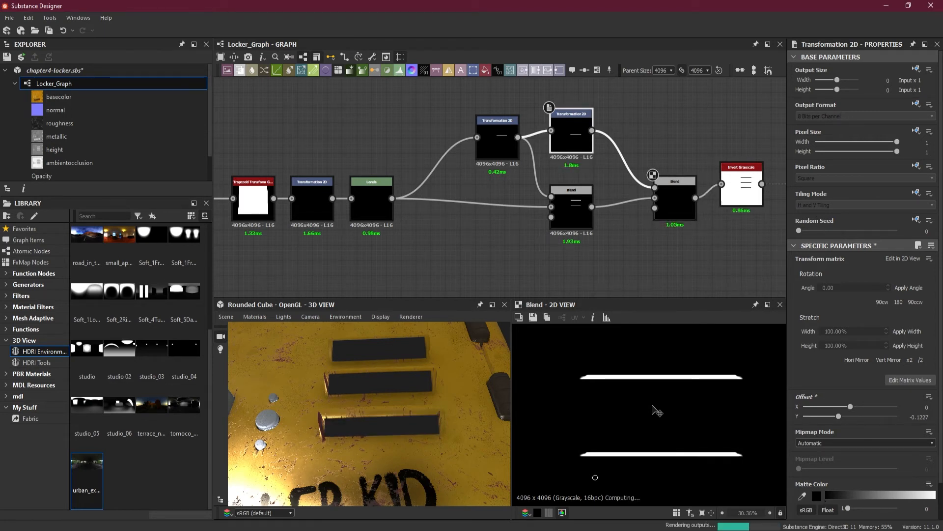
key(Up)
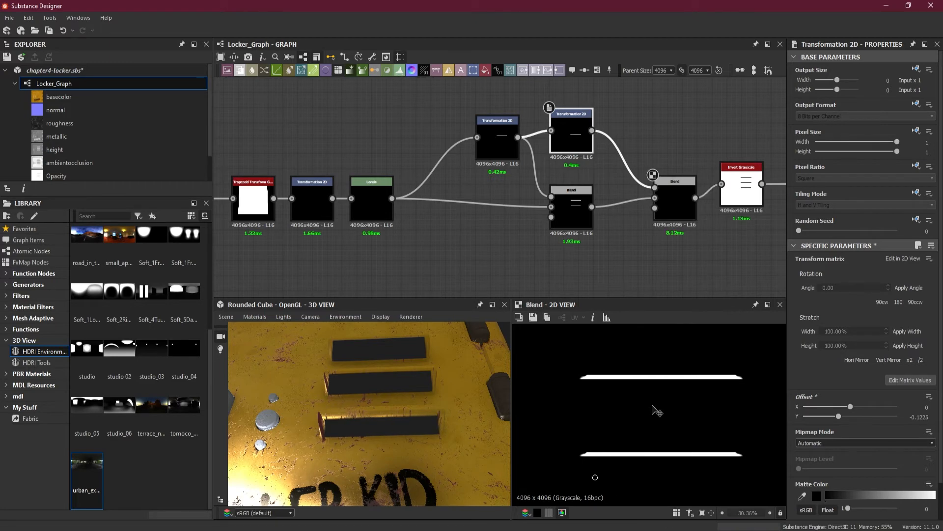
Examine the cut-out vents and the gap around the locker door in the 3D view
drag(375, 438, 393, 467)
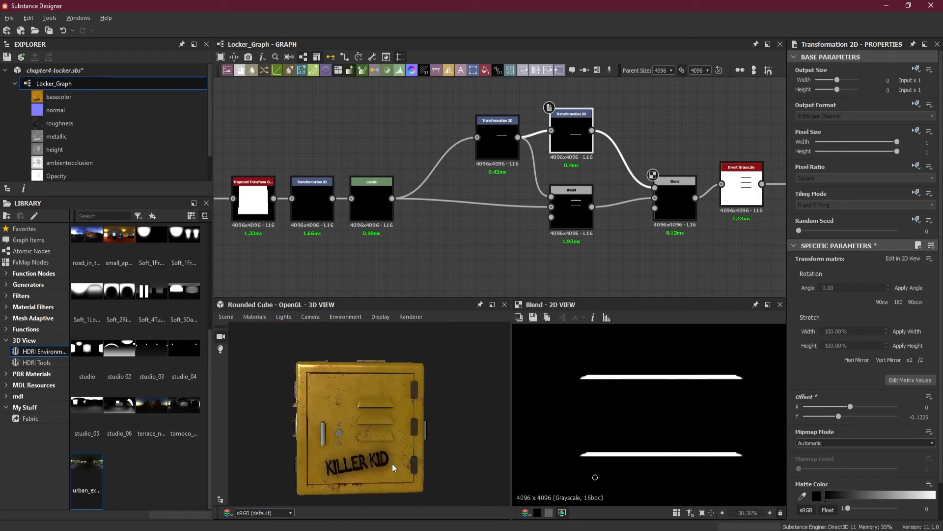
scroll(391, 423, up, 3)
scroll(314, 345, up, 3)
middle_drag(293, 348, 342, 398)
scroll(310, 377, up, 4)
drag(310, 377, 320, 381)
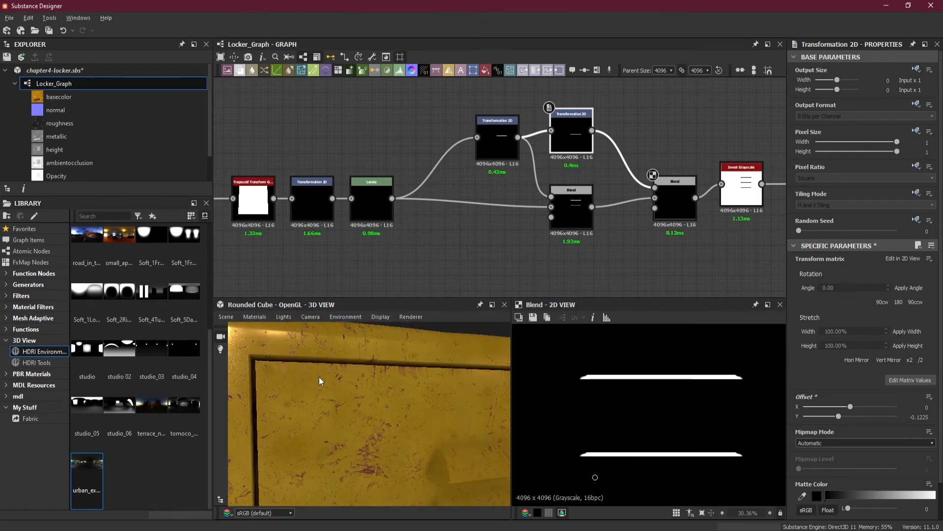
drag(253, 388, 256, 409)
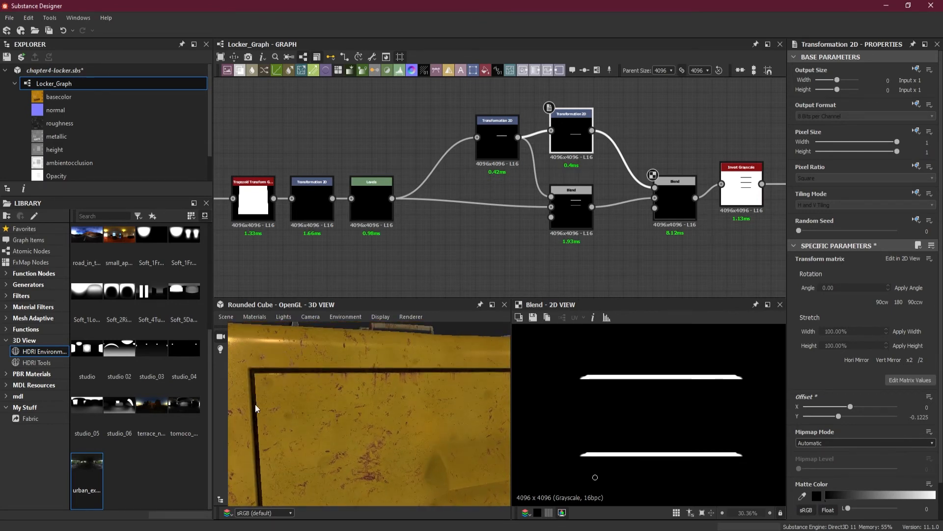
scroll(282, 422, down, 5)
scroll(316, 399, up, 5)
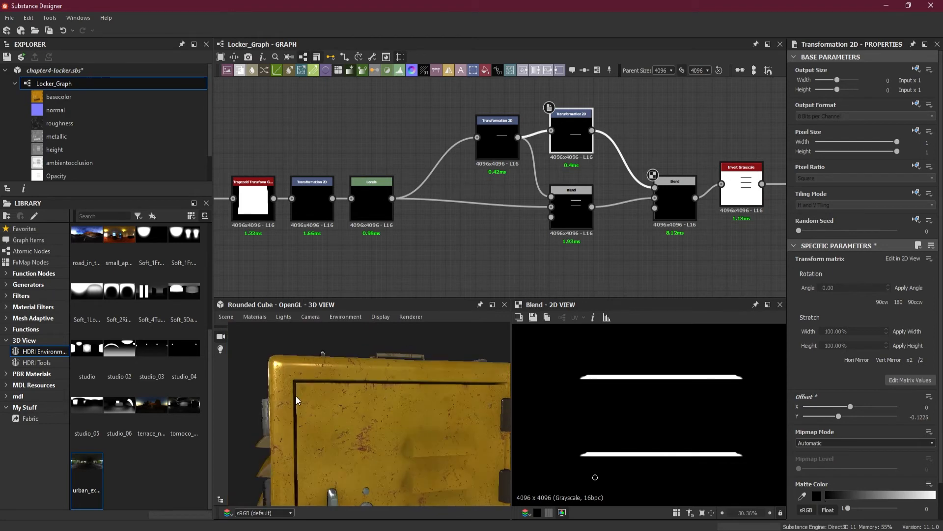
scroll(299, 419, down, 5)
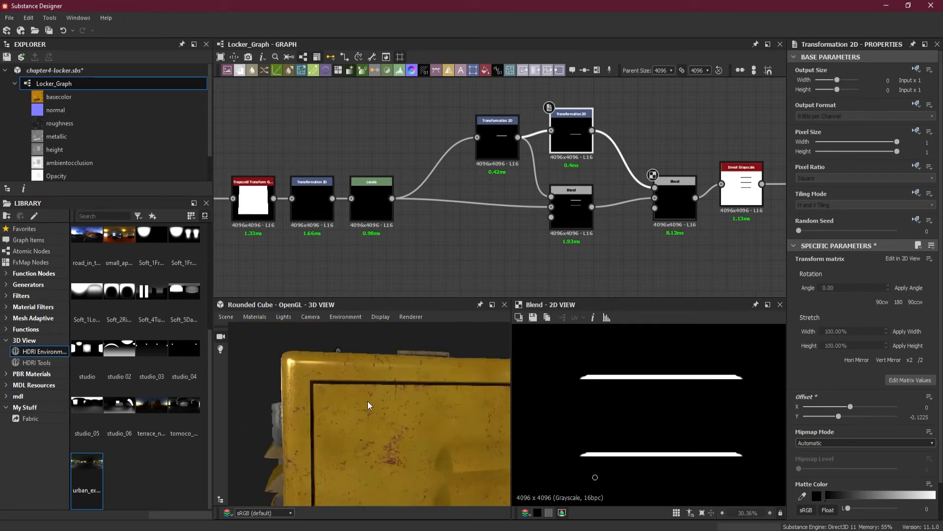
scroll(537, 156, down, 4)
Rearrange the opacity mask nodes to leave a wider gap between the last Blend and Invert Grayscale
middle_drag(558, 219, 534, 248)
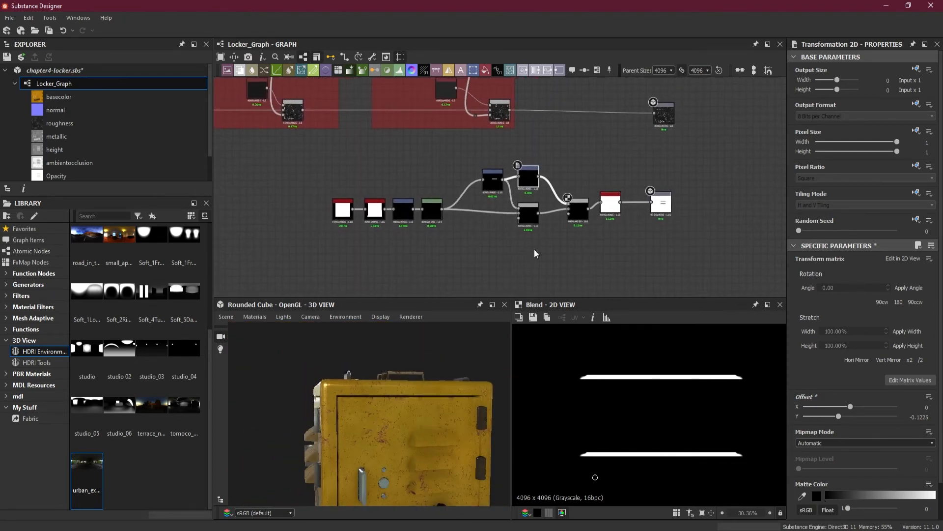
drag(679, 222, 597, 175)
drag(621, 205, 623, 206)
drag(633, 241, 327, 162)
drag(576, 215, 609, 211)
click(524, 215)
key(f)
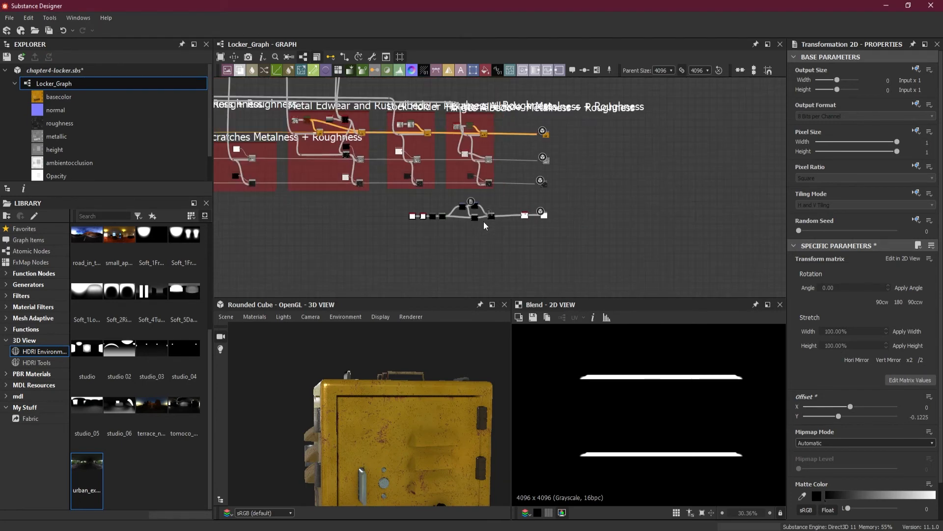
Display the output of the Edge Detect node in the Door Gap frame in the 2D view
scroll(292, 233, up, 5)
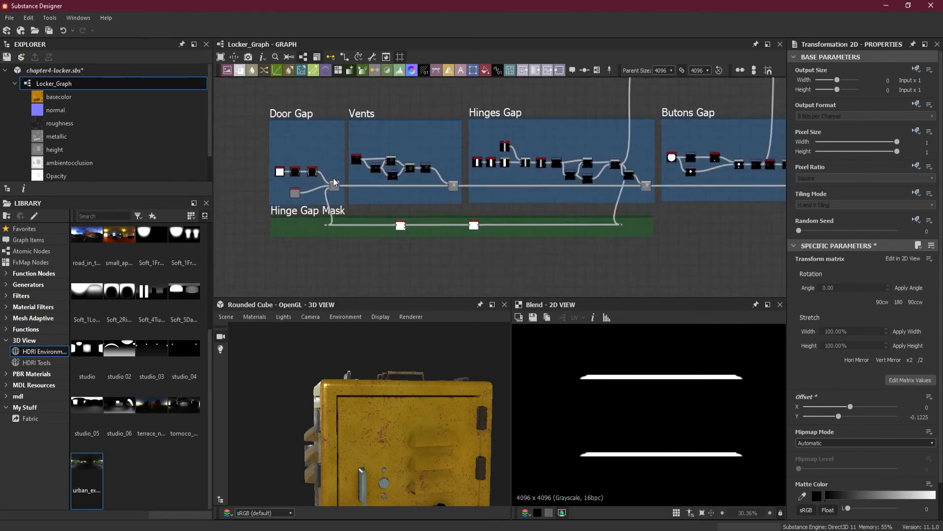
scroll(278, 178, up, 6)
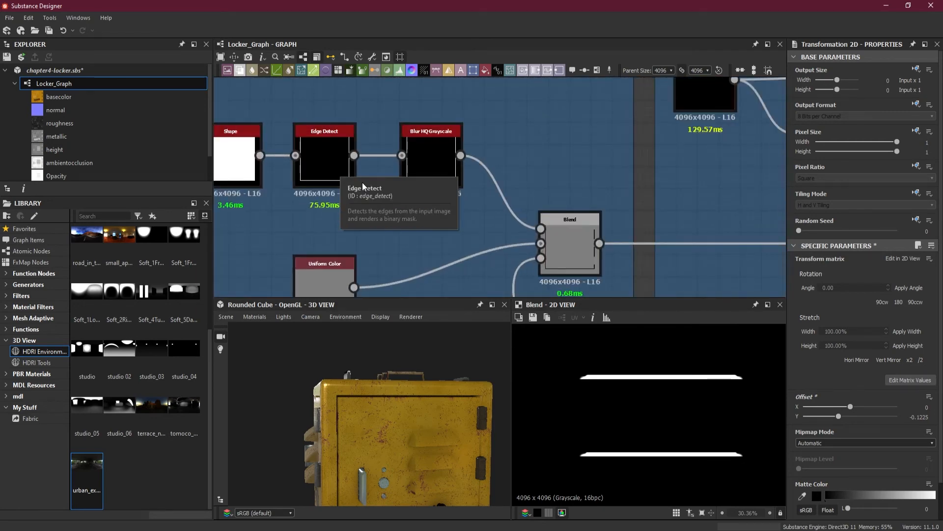
double_click(327, 167)
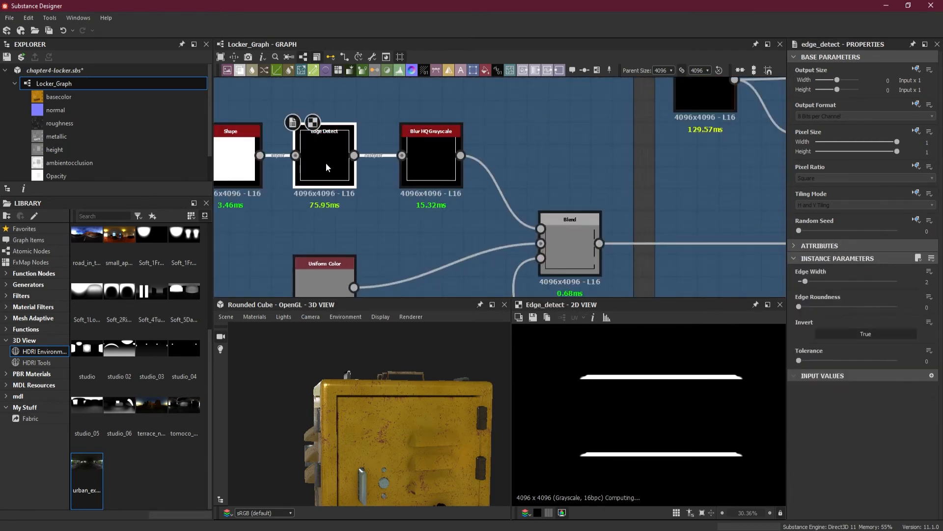
scroll(412, 195, down, 5)
scroll(577, 393, down, 3)
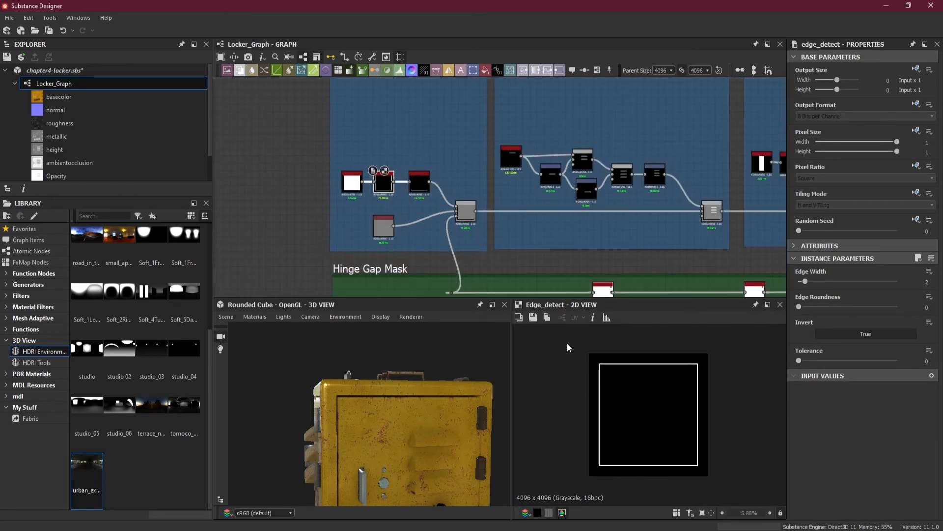
Route the Door Gap Edge Detect output through dot nodes below the frames to just before the opacity mask's first node
middle_drag(494, 254, 470, 185)
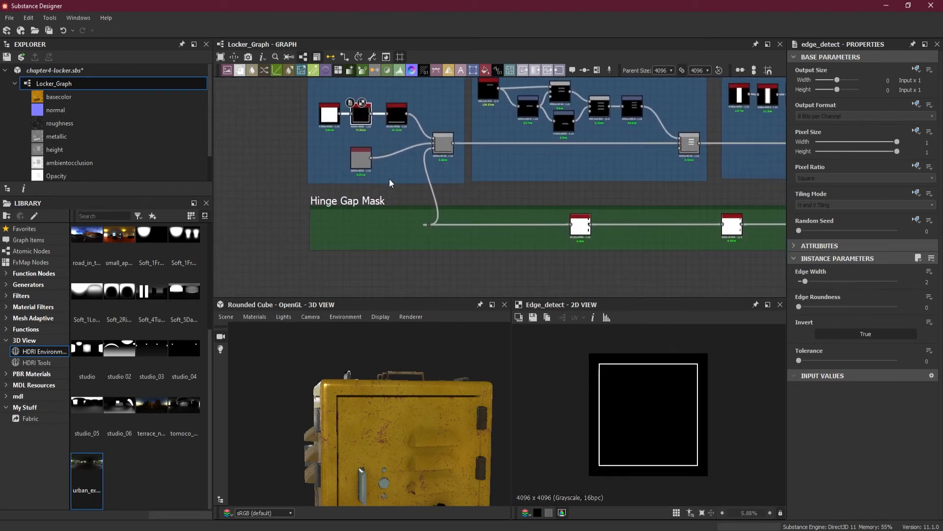
drag(371, 115, 405, 274)
alt+click(405, 273)
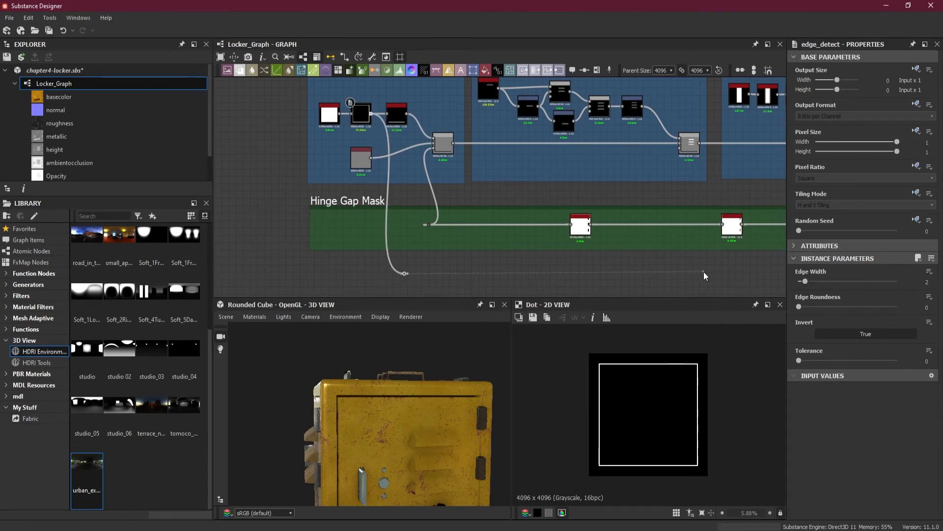
middle_drag(703, 272, 433, 259)
scroll(594, 268, down, 4)
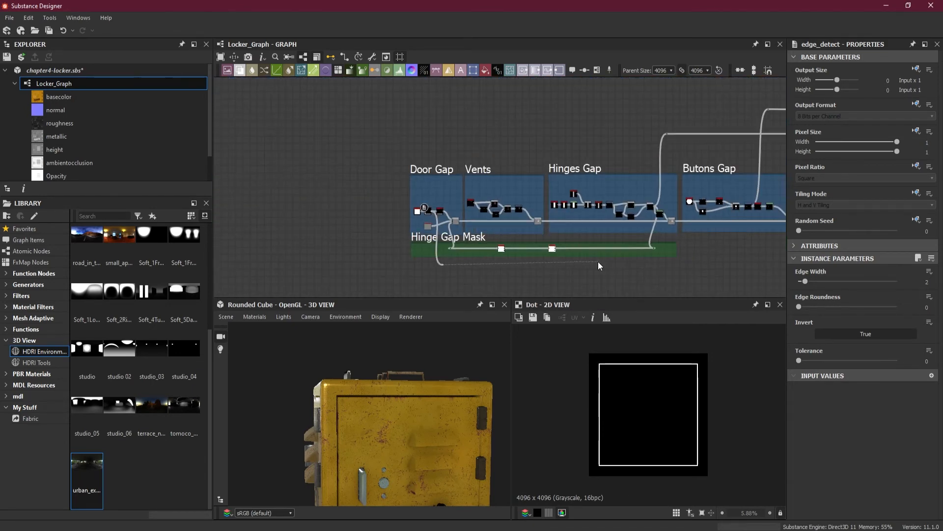
middle_drag(709, 270, 427, 247)
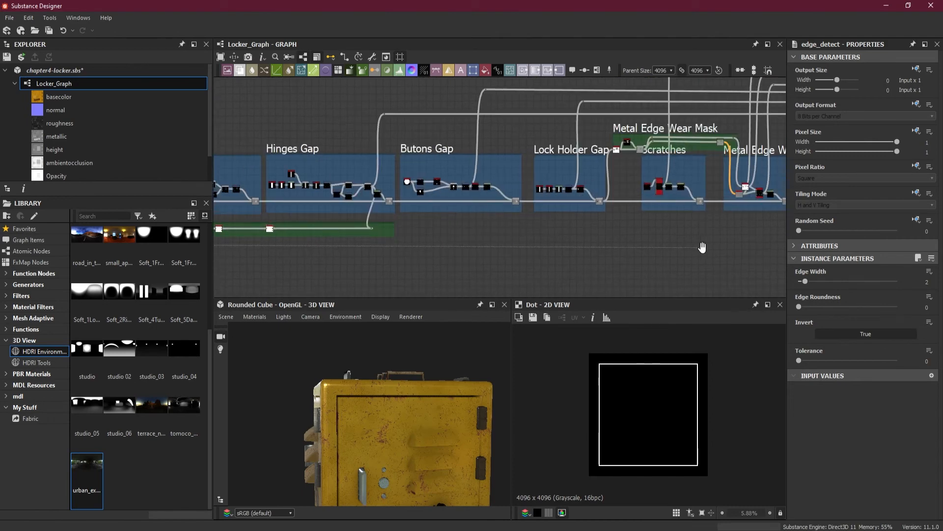
middle_drag(700, 255, 592, 249)
middle_drag(688, 238, 437, 254)
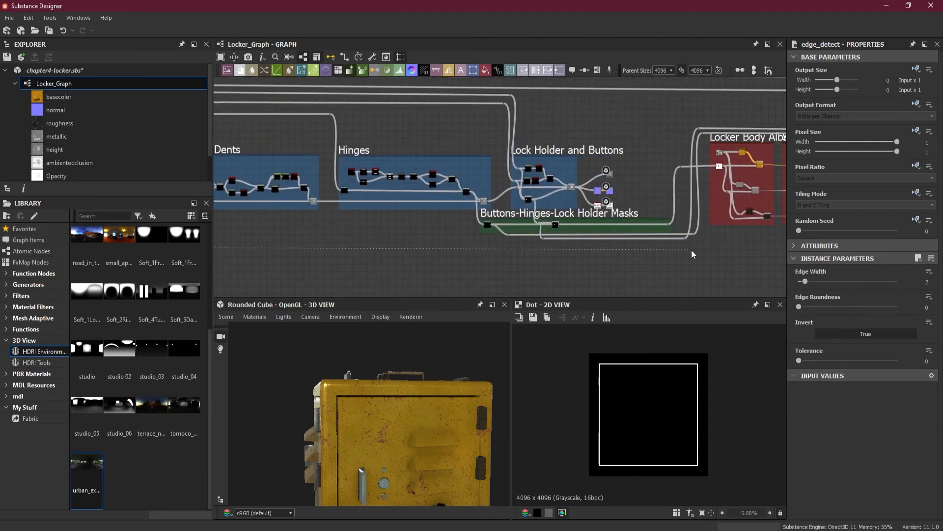
middle_drag(697, 248, 487, 254)
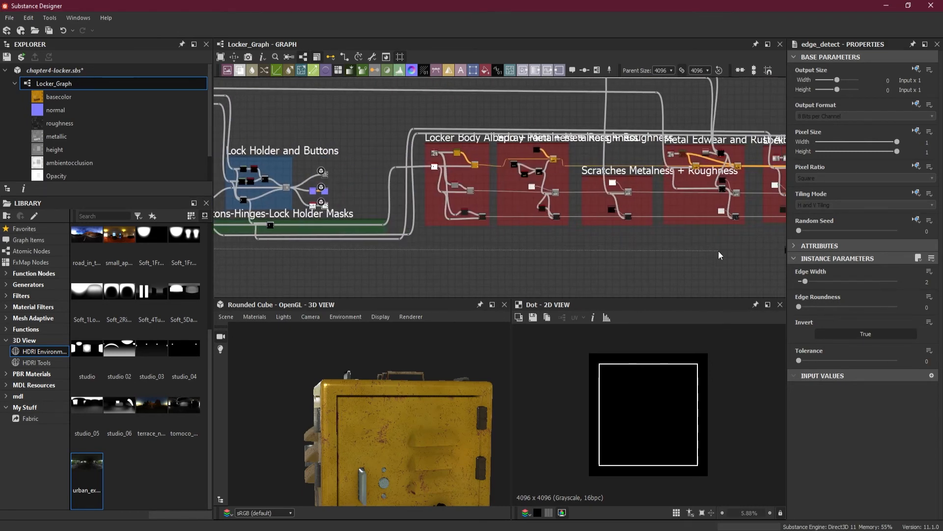
middle_drag(718, 251, 408, 273)
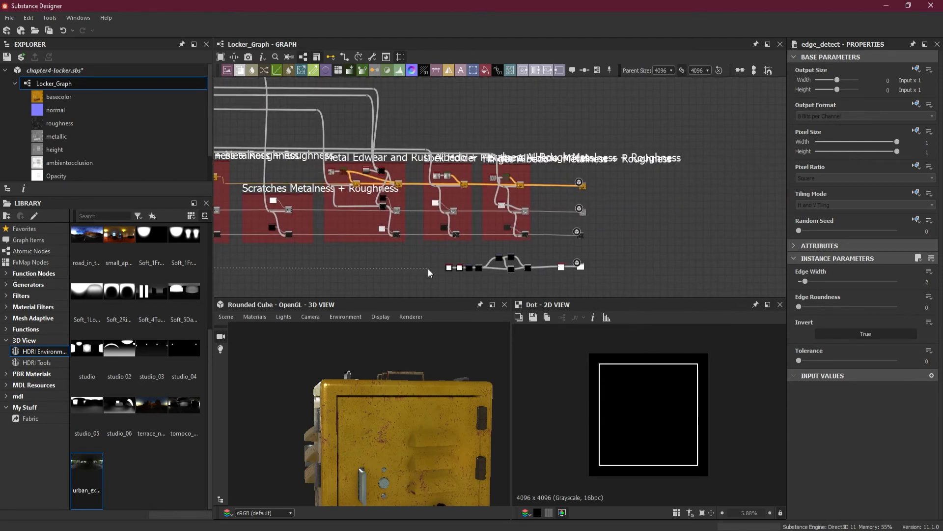
drag(429, 268, 442, 267)
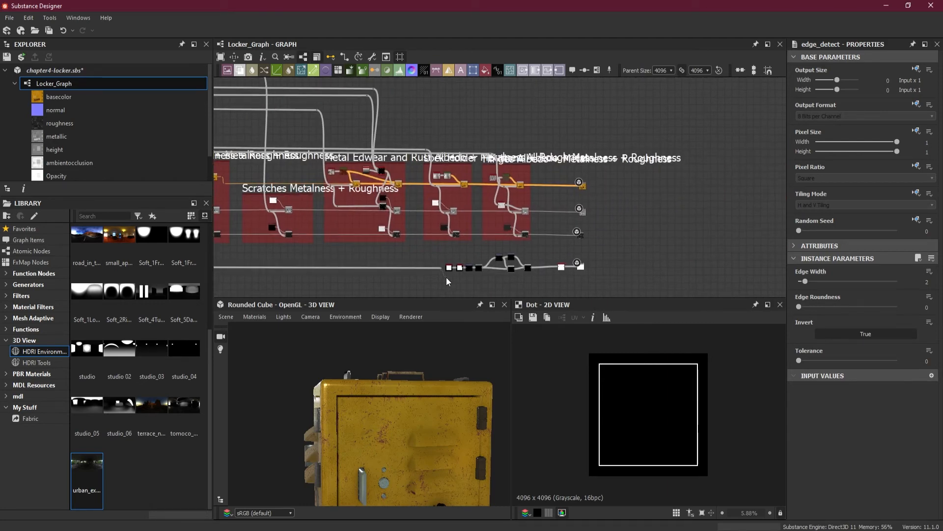
Extend the door gap link beneath the opacity mask nodes with two more dot nodes, ending past the last Blend
scroll(446, 278, up, 5)
middle_drag(447, 276, 293, 257)
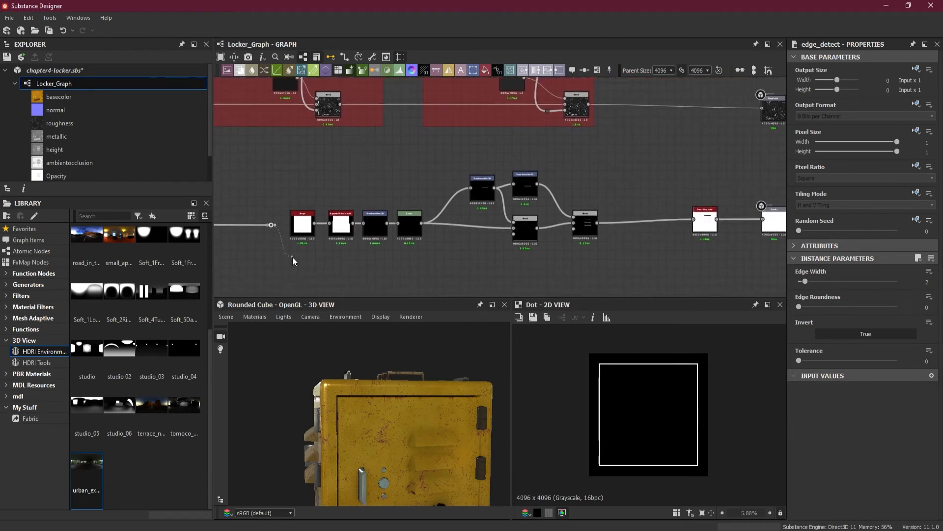
alt+click(297, 261)
alt+click(612, 262)
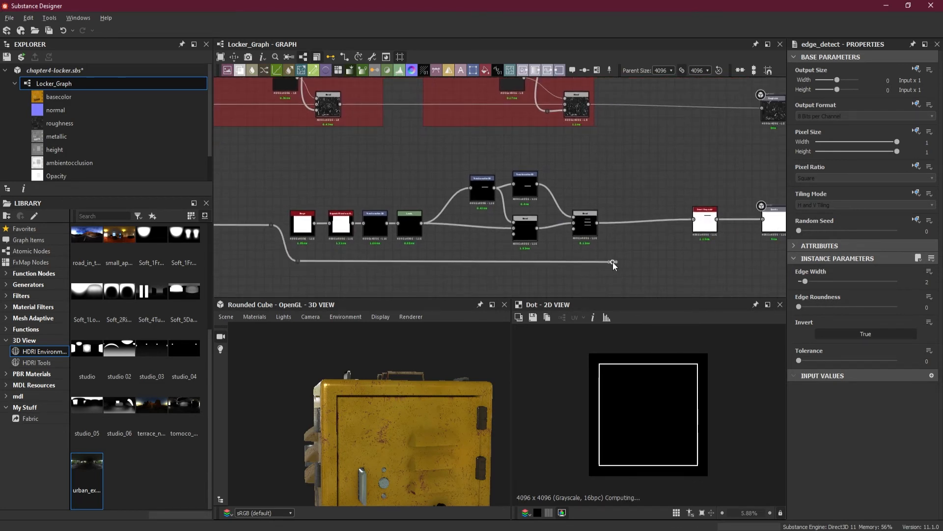
Add a Blend node at the end of the door gap link, with the link connected to its Background input
click(623, 237)
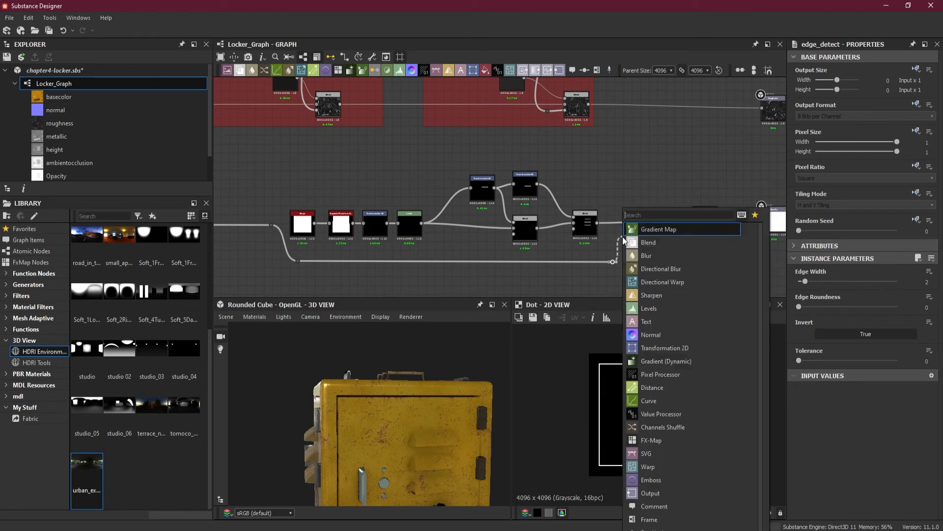
click(655, 239)
scroll(656, 241, up, 2)
drag(614, 244, 628, 256)
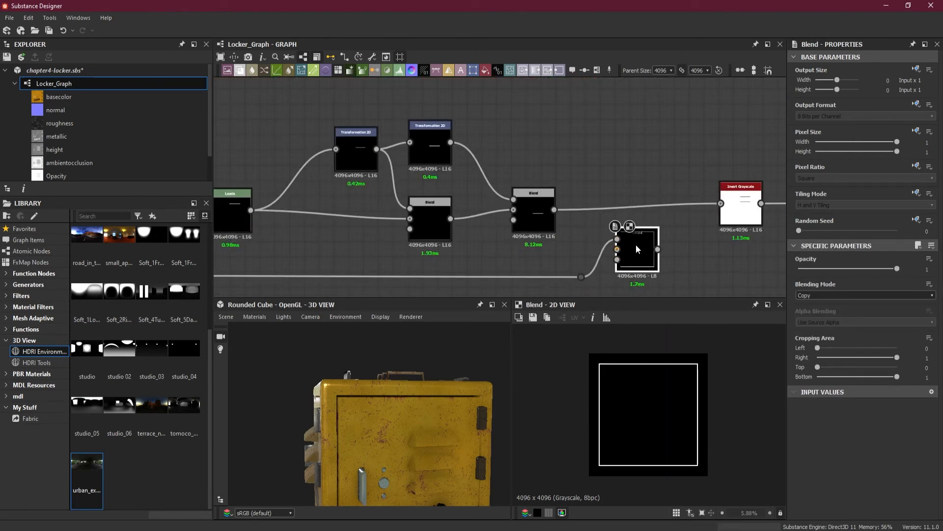
middle_drag(636, 244, 563, 231)
scroll(563, 232, up, 1)
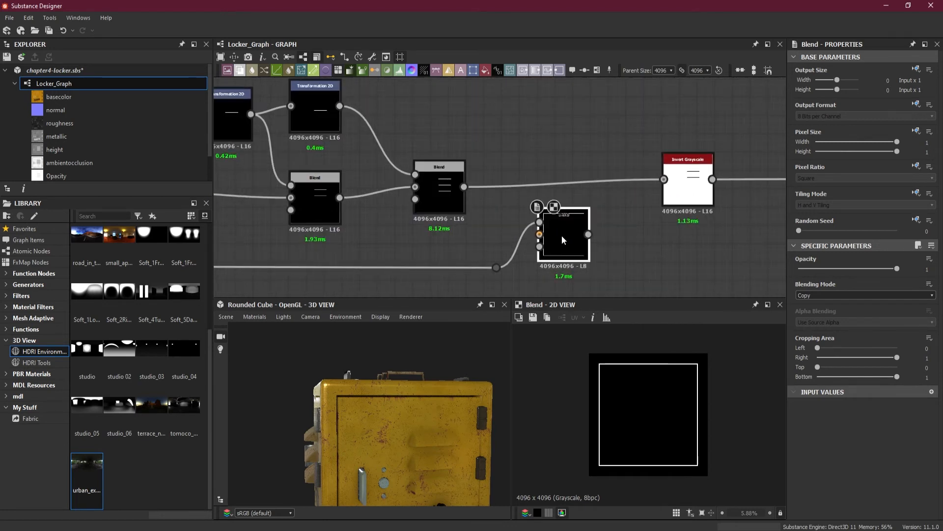
shift+drag(540, 223, 539, 235)
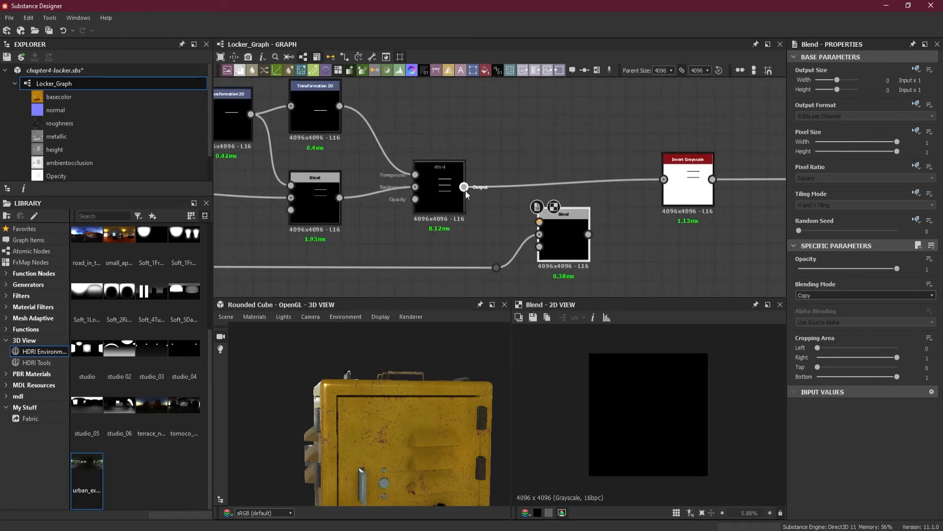
Insert the new Blend before Invert Grayscale with the vents Blend as foreground, and set its blending mode to Add (Linear Dodge)
drag(464, 188, 573, 187)
drag(524, 222, 535, 222)
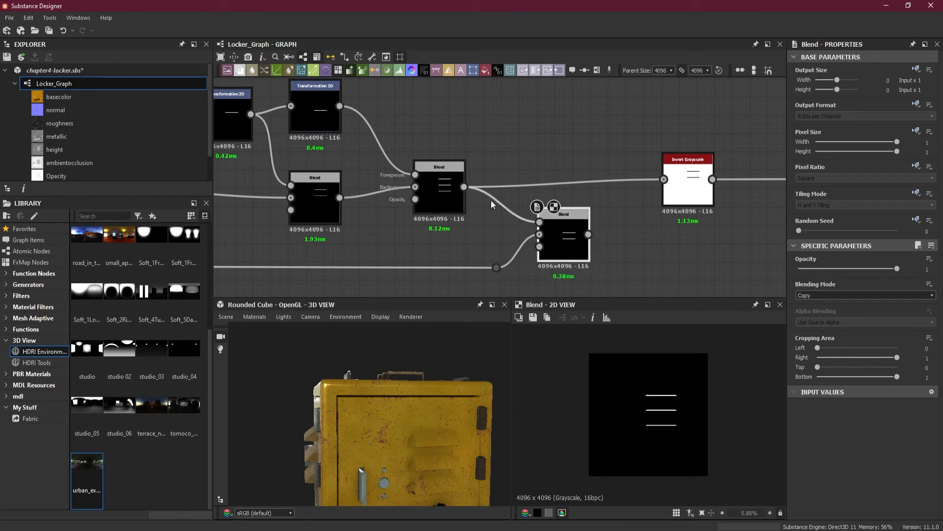
shift+drag(467, 188, 552, 181)
scroll(586, 256, up, 2)
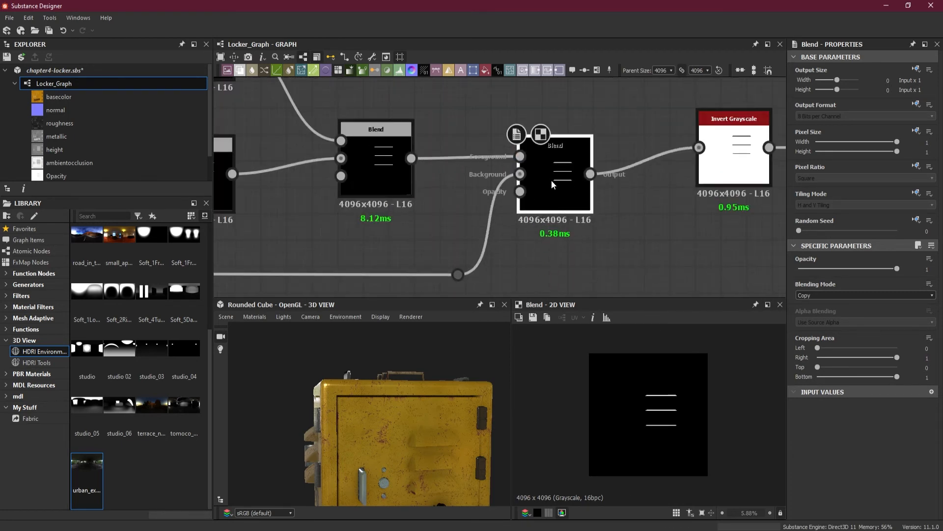
click(833, 295)
click(827, 308)
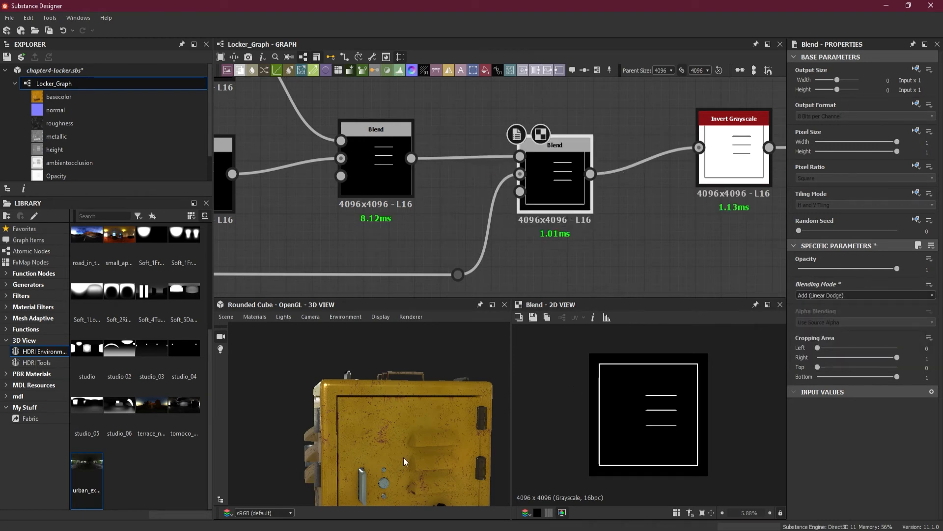
Inspect the locker's door gap and vents in the 3D view and the final nodes leading to the Opacity output
scroll(367, 452, up, 6)
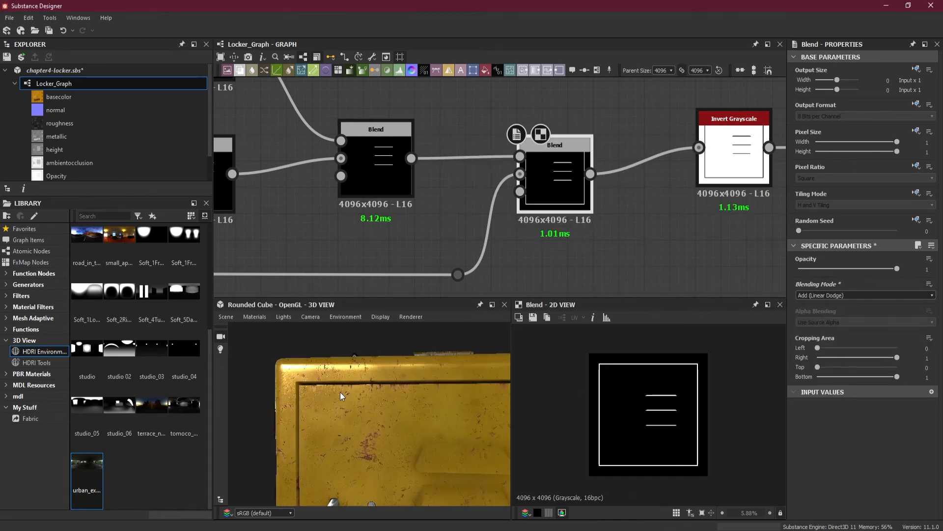
scroll(340, 391, up, 3)
drag(339, 391, 382, 428)
scroll(280, 373, down, 4)
scroll(668, 220, down, 6)
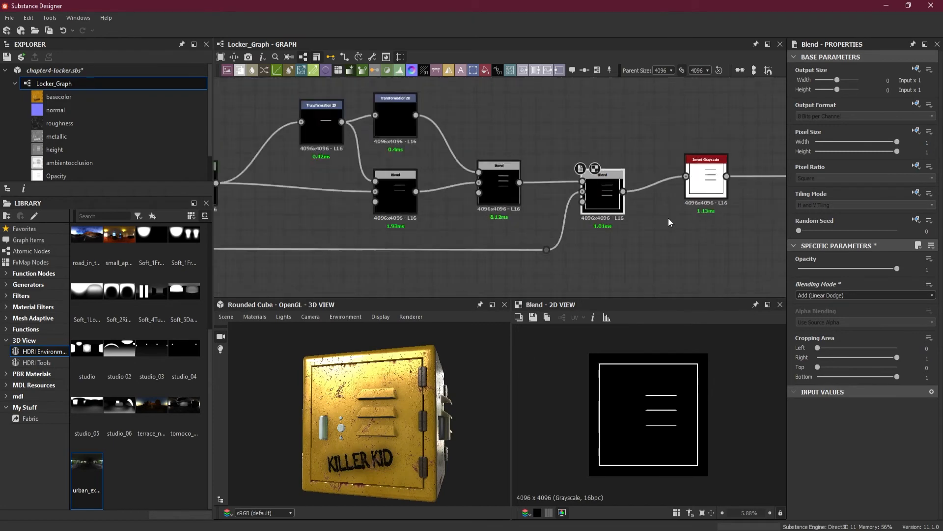
middle_drag(679, 222, 549, 233)
scroll(594, 224, up, 1)
scroll(594, 222, up, 2)
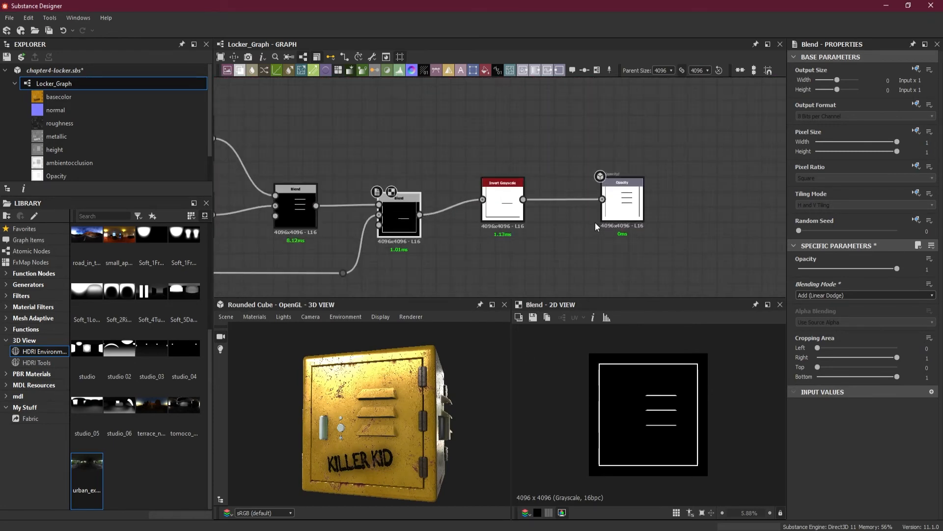
scroll(594, 223, down, 4)
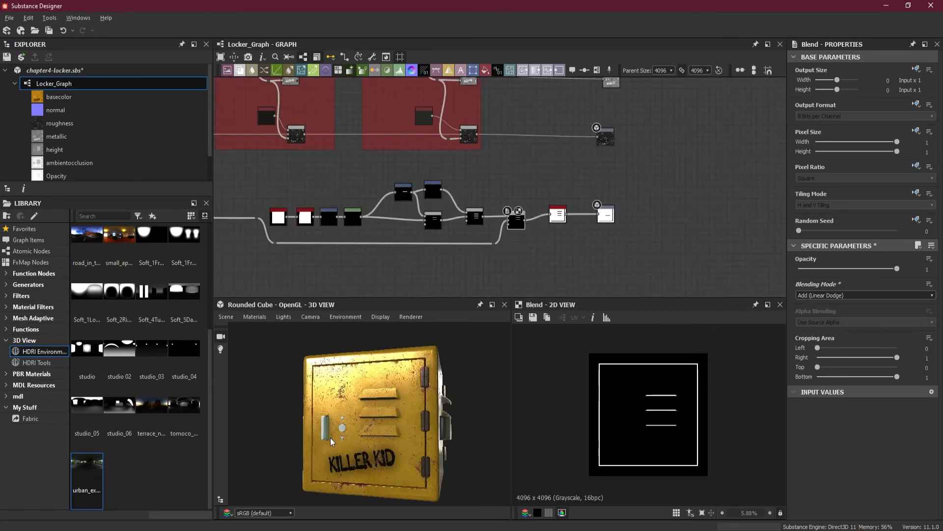
mouse_move(331, 437)
mouse_down()
mouse_move(385, 432)
mouse_move(321, 435)
mouse_up()
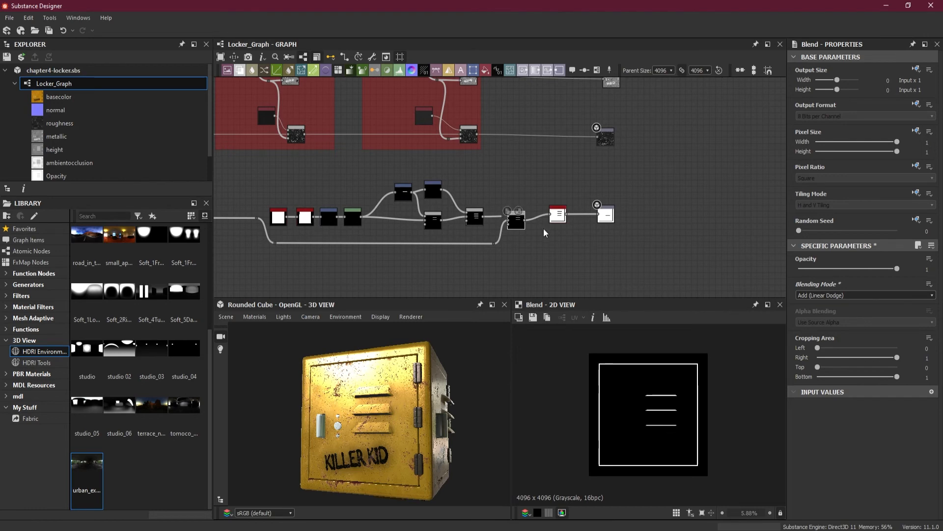
Add a frame around all the opacity mask nodes, including the door gap link and Invert Grayscale but not the Opacity output
scroll(543, 229, down, 3)
scroll(601, 254, down, 2)
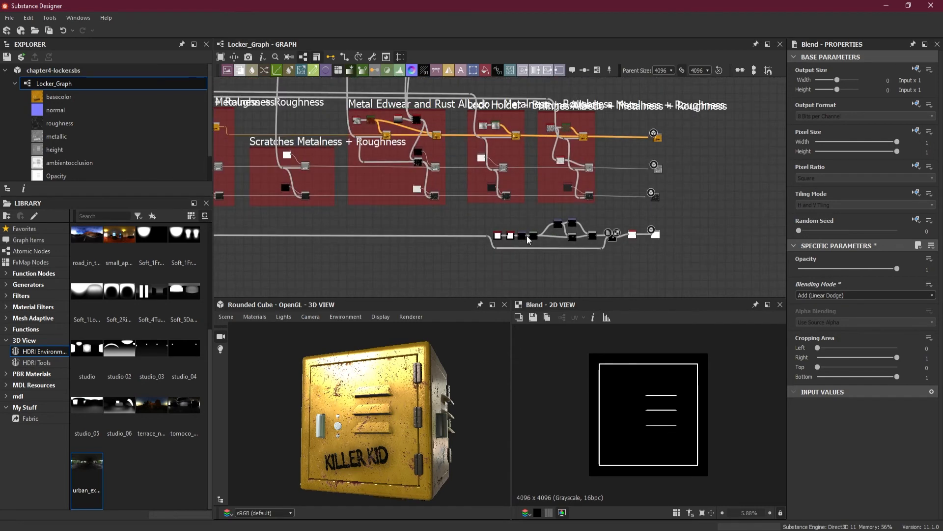
drag(480, 213, 665, 259)
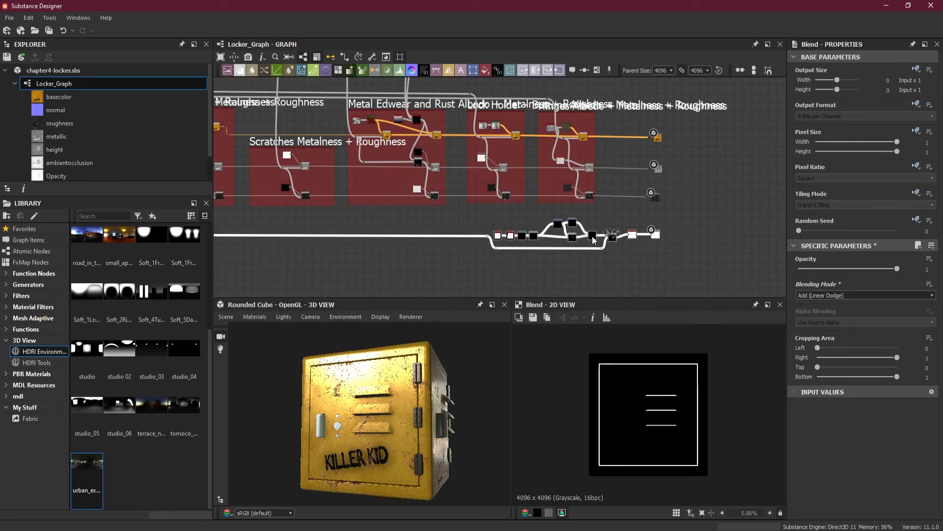
click(626, 268)
drag(464, 214, 636, 267)
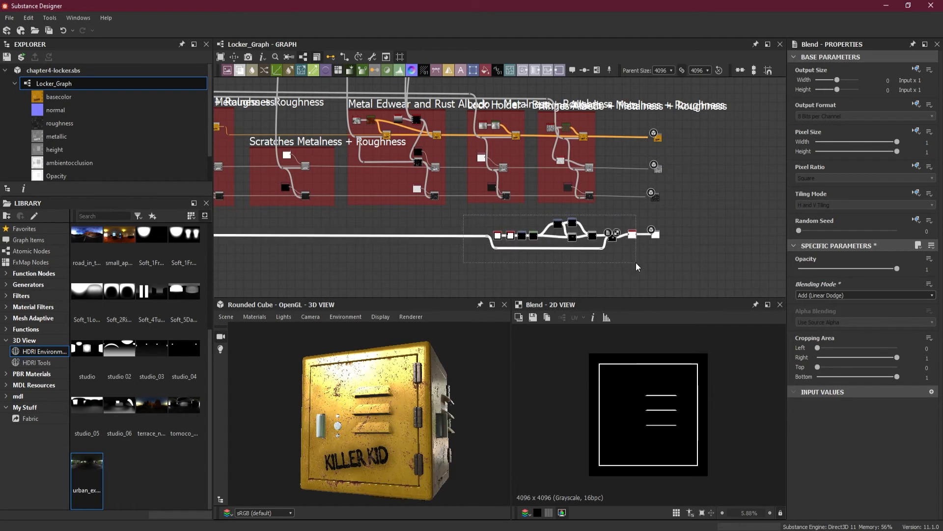
right_click(629, 234)
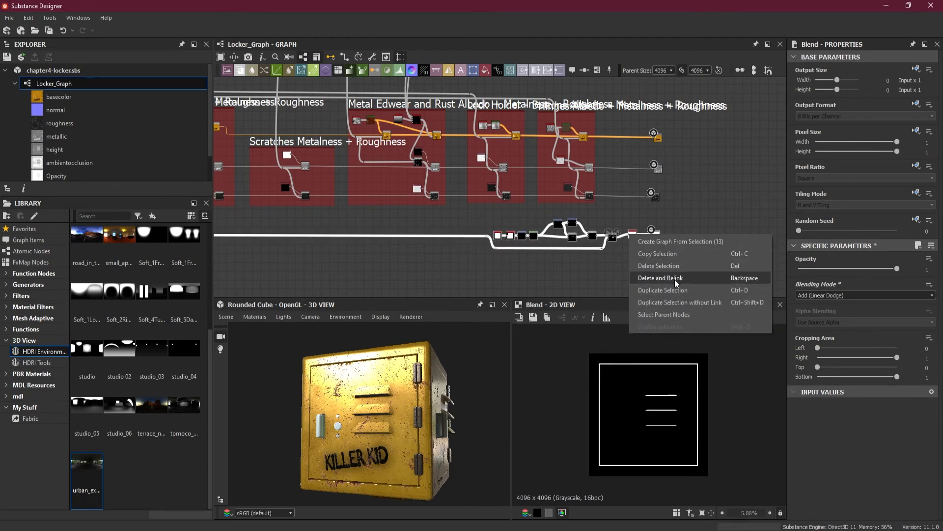
click(591, 273)
scroll(592, 273, up, 2)
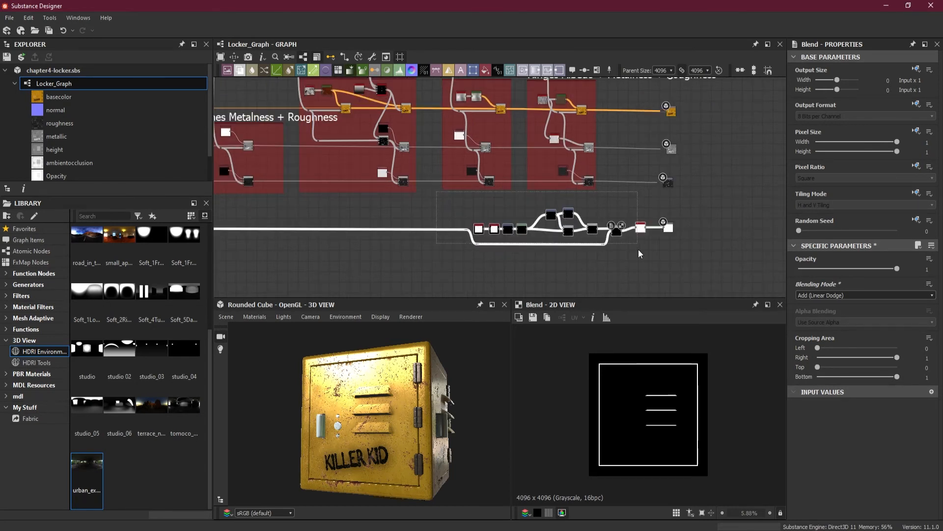
right_click(640, 229)
click(687, 297)
drag(474, 202, 419, 202)
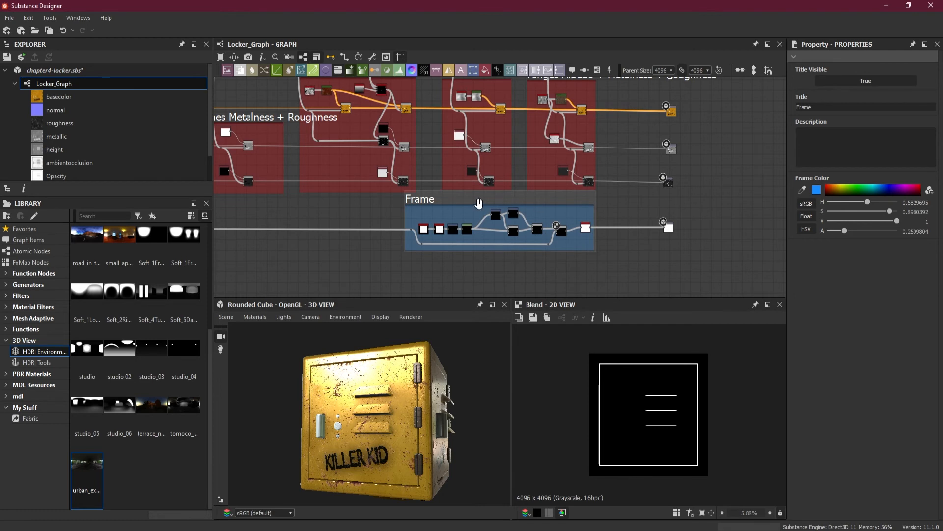
Color the opacity mask frame yellow and title it "Opacity Map"
scroll(479, 203, up, 1)
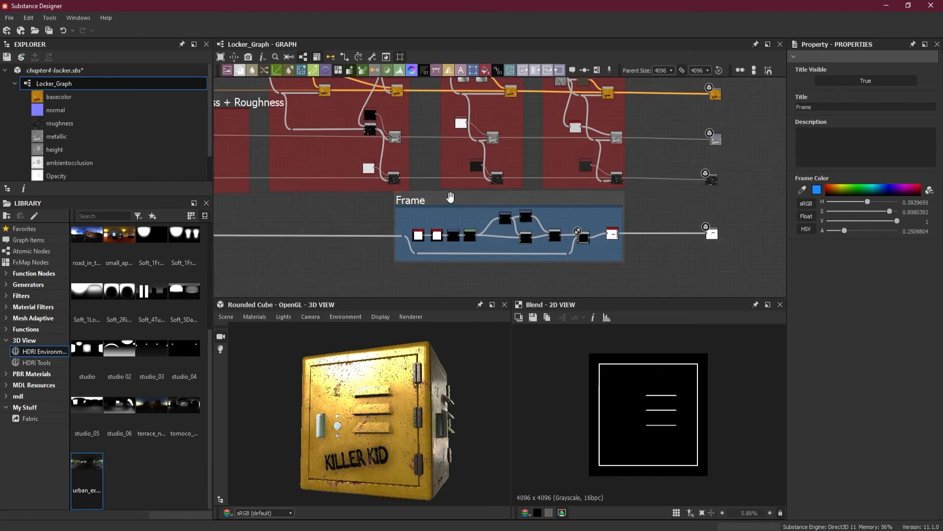
click(841, 189)
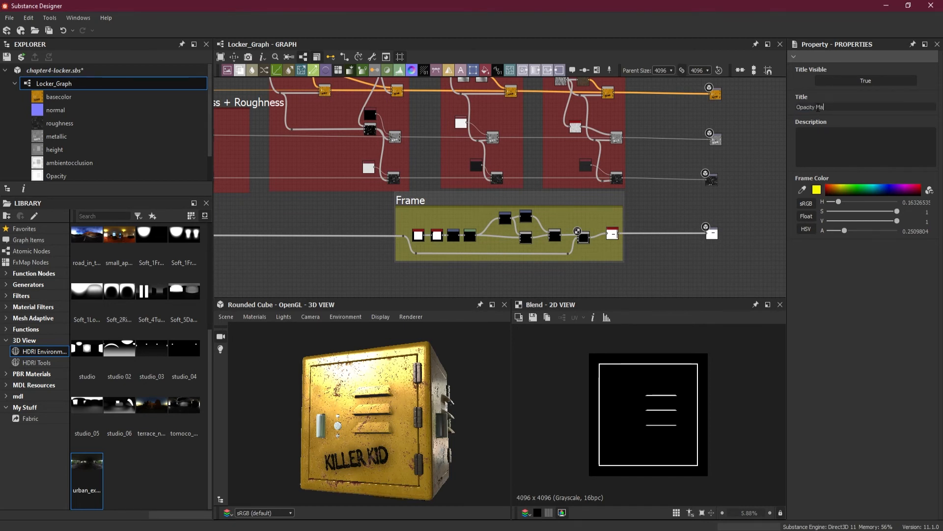
text(p)
key(Return)
Save the chapter4-locker.sbs package
scroll(361, 172, down, 5)
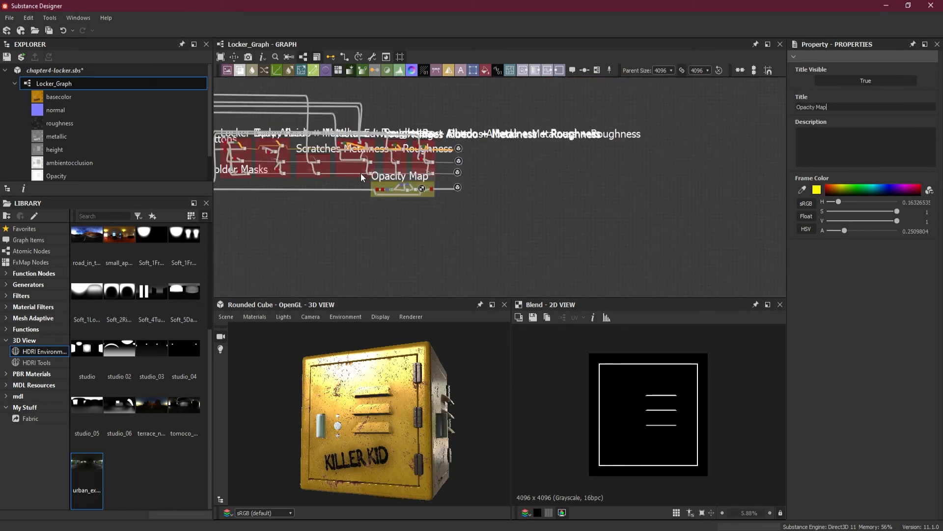
middle_drag(684, 206, 562, 219)
scroll(595, 215, up, 1)
key(ctrl+s)
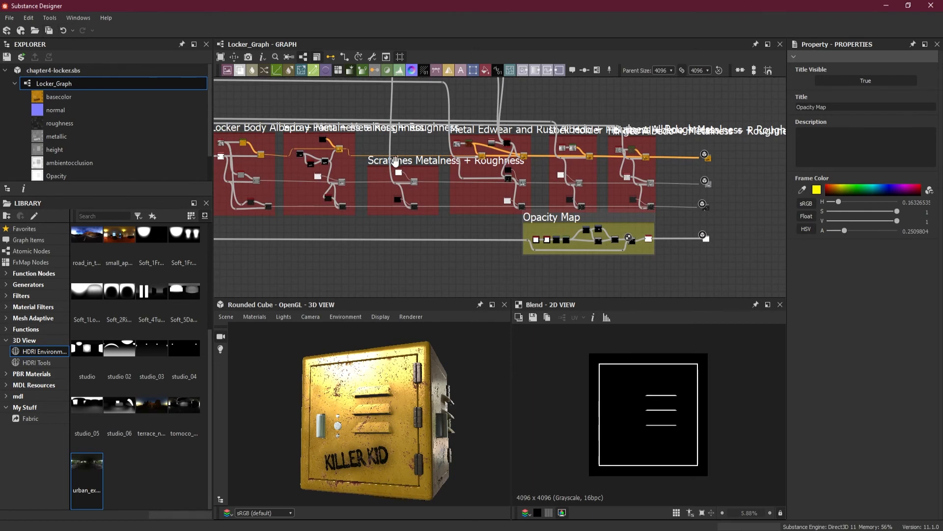
Review the height section of the graph from the Door Gap and Vents frames through the Lock Holder Gap frame
middle_drag(344, 217, 632, 186)
middle_drag(345, 184, 512, 191)
scroll(364, 174, up, 2)
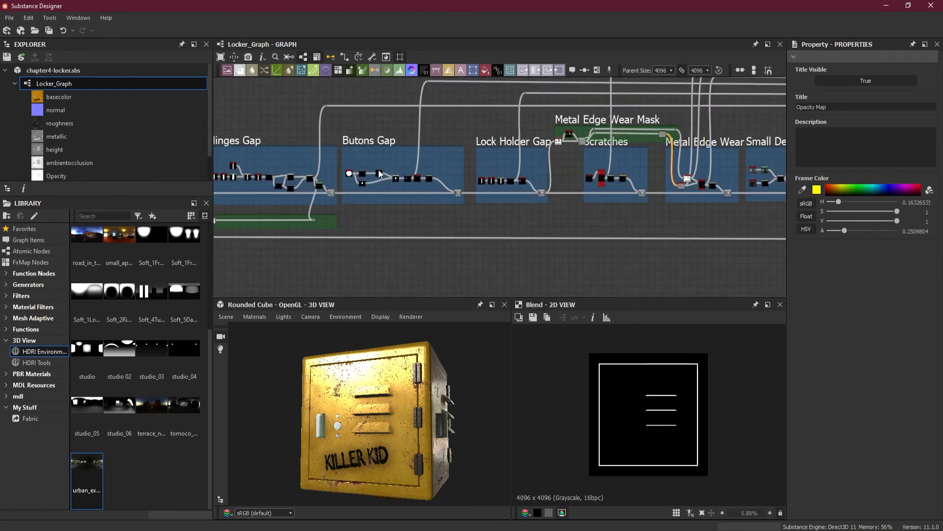
middle_drag(365, 175, 618, 157)
scroll(400, 157, up, 2)
middle_drag(670, 207, 725, 195)
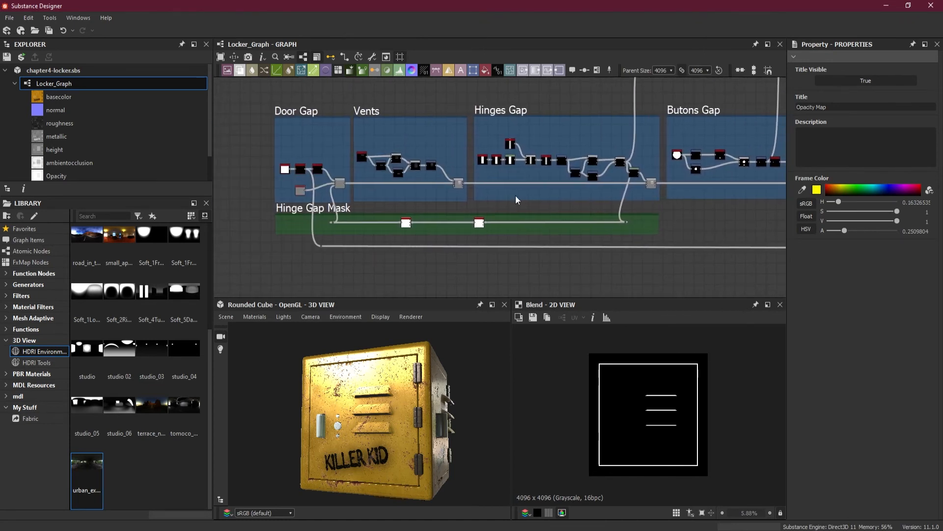
middle_drag(652, 193, 549, 203)
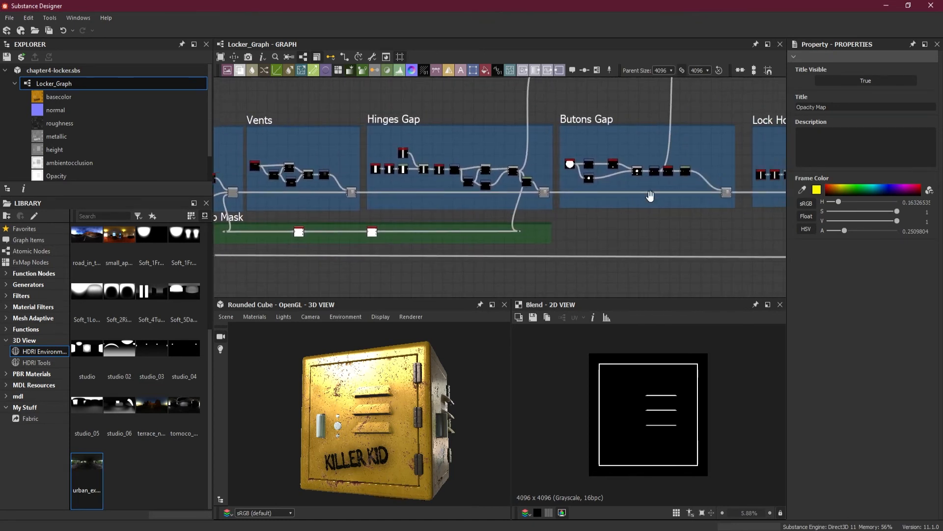
middle_drag(769, 138, 569, 142)
middle_drag(644, 180, 495, 182)
scroll(641, 147, up, 1)
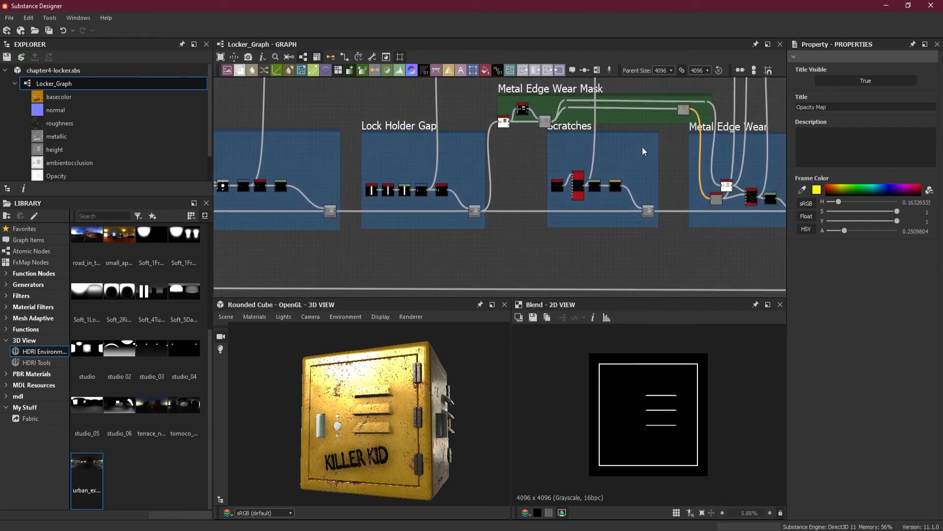
Examine the Metal Edge Wear Mask frame and its links into the Metal Edge Wear frame
middle_drag(639, 147, 483, 179)
middle_drag(617, 157, 540, 267)
middle_drag(518, 195, 596, 94)
scroll(419, 149, up, 2)
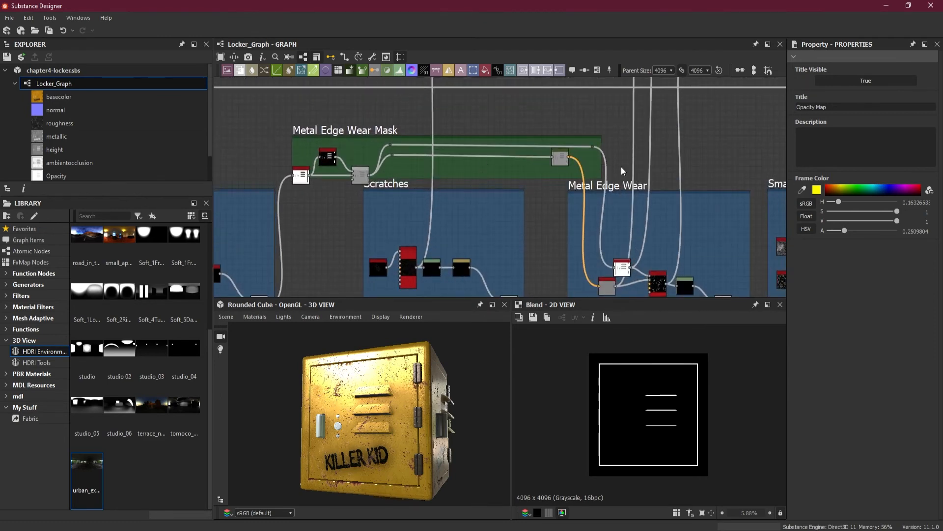
scroll(594, 147, up, 2)
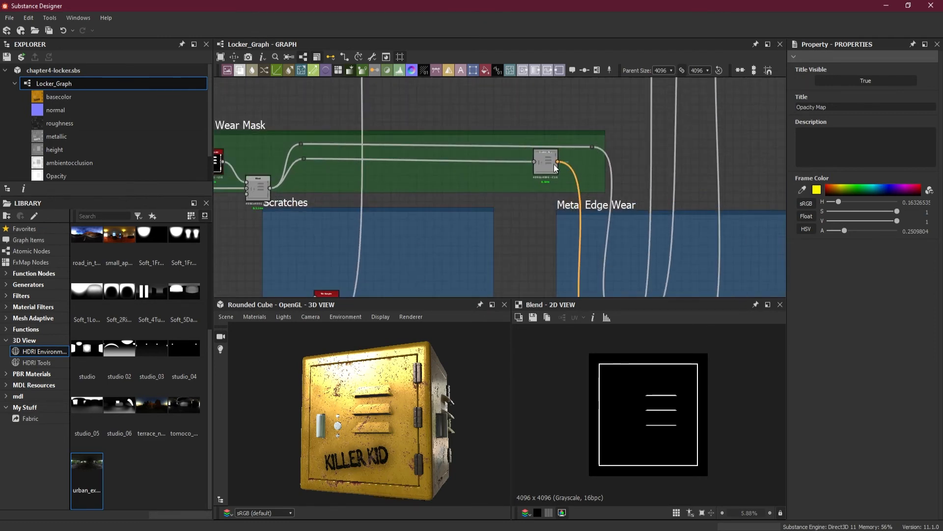
scroll(599, 174, down, 3)
middle_drag(599, 177, 518, 165)
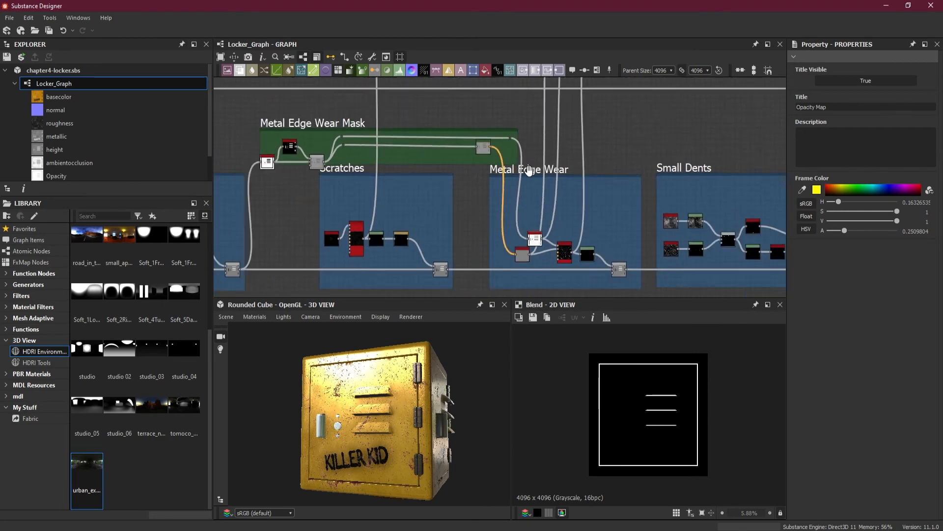
scroll(529, 170, up, 1)
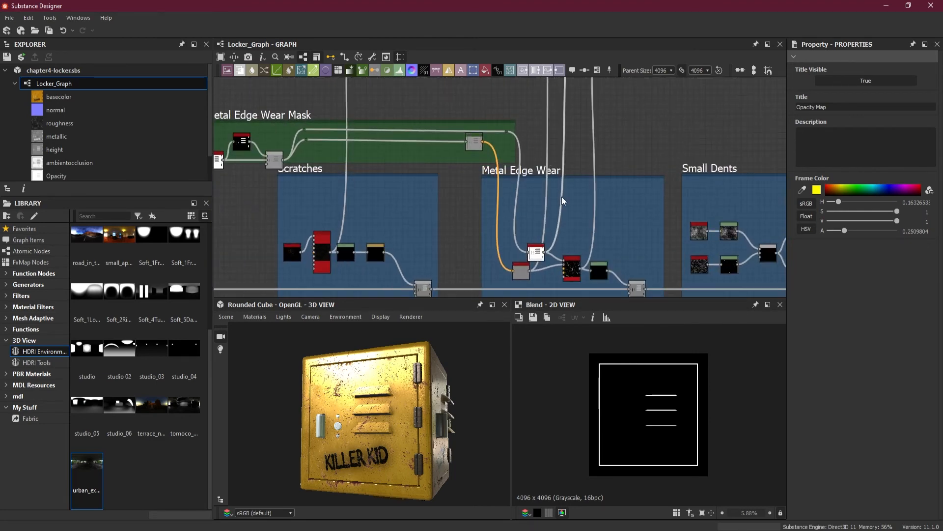
scroll(500, 178, down, 1)
scroll(510, 182, down, 1)
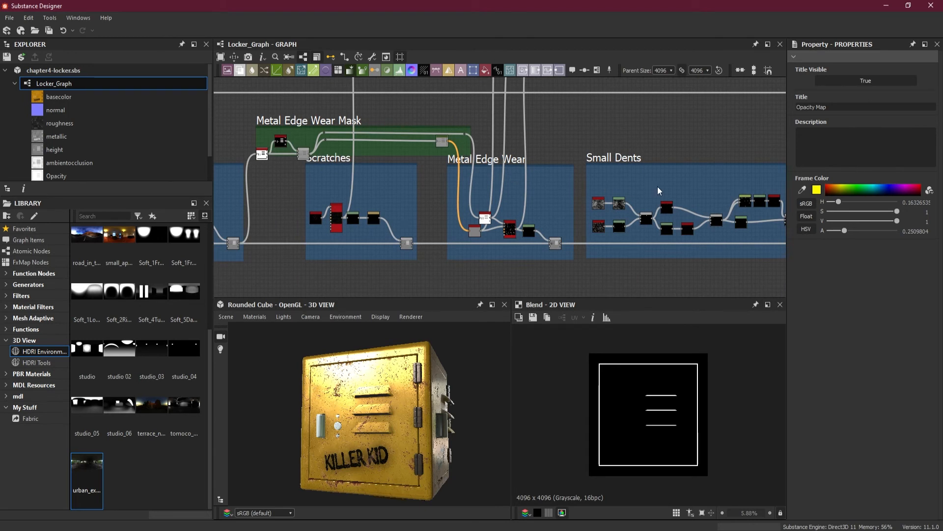
Review the rest of the graph from the Small Dents frame through the material frames to the Opacity Map frame
middle_drag(661, 189, 512, 191)
scroll(586, 205, up, 1)
middle_drag(620, 213, 519, 200)
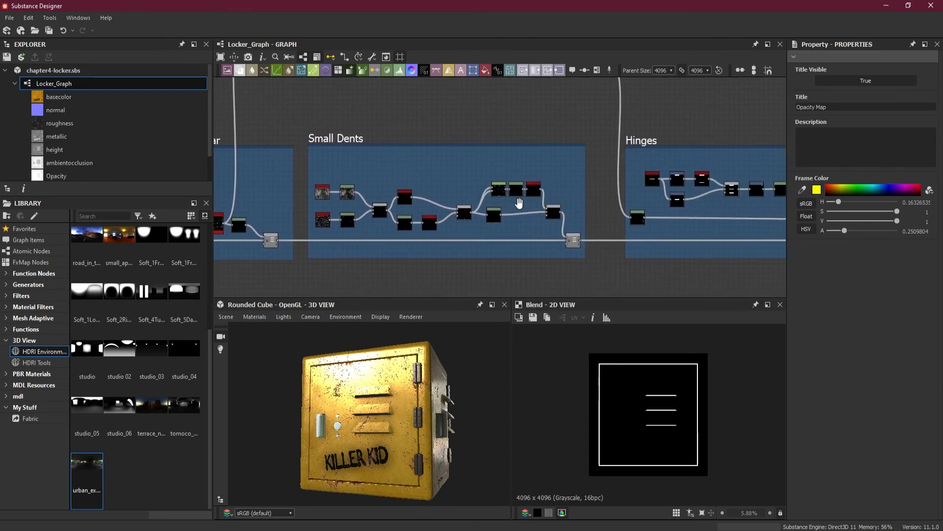
middle_drag(647, 212, 410, 206)
middle_drag(653, 192, 338, 193)
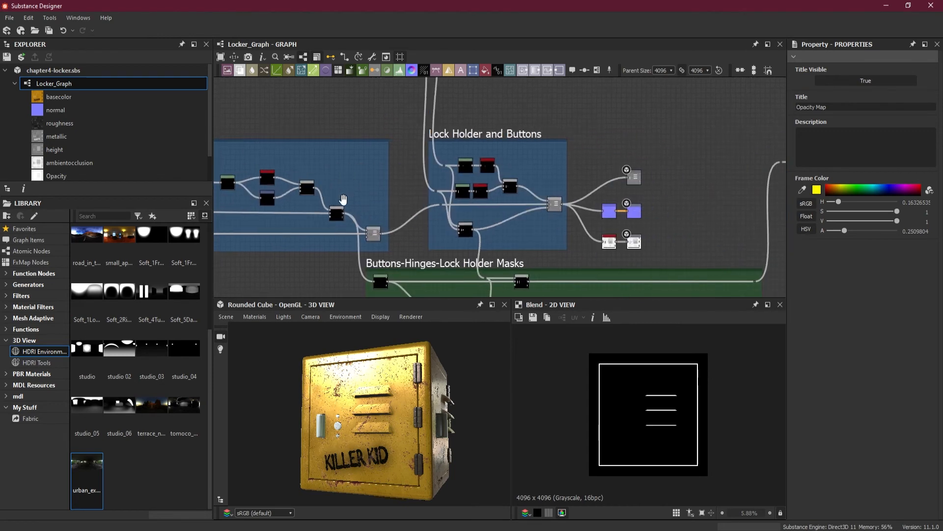
scroll(458, 185, down, 1)
middle_drag(481, 190, 314, 170)
middle_drag(697, 192, 417, 196)
middle_drag(741, 192, 443, 178)
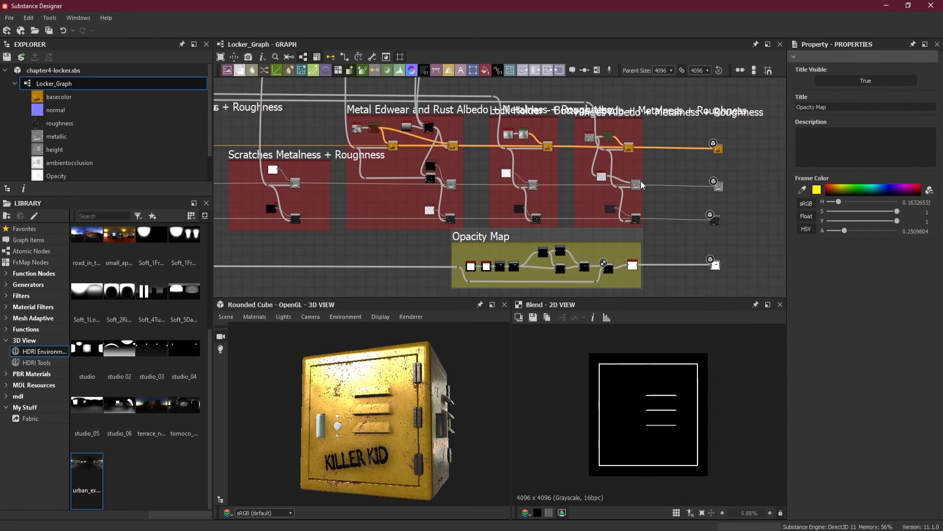
scroll(641, 185, down, 1)
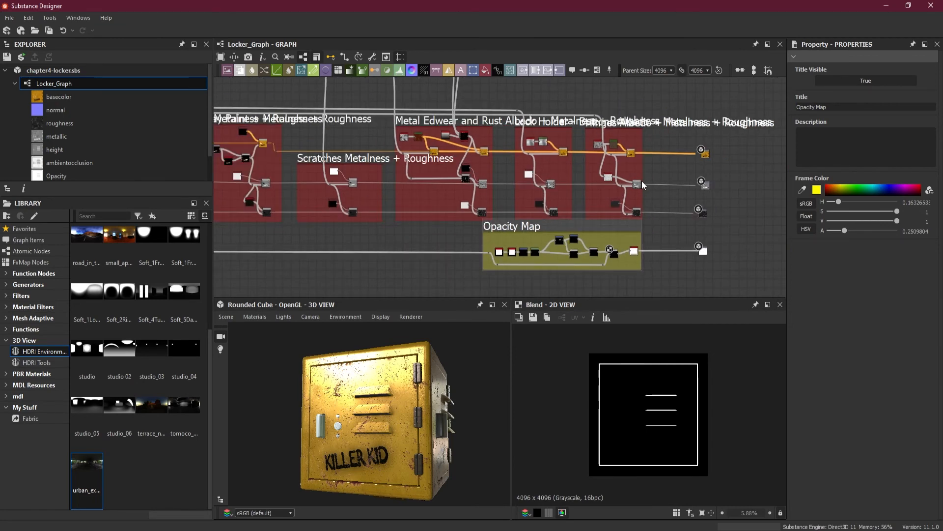
Inspect the locker's front, side and vents in the 3D view from several angles and under different lighting
drag(455, 346, 475, 412)
scroll(474, 411, up, 5)
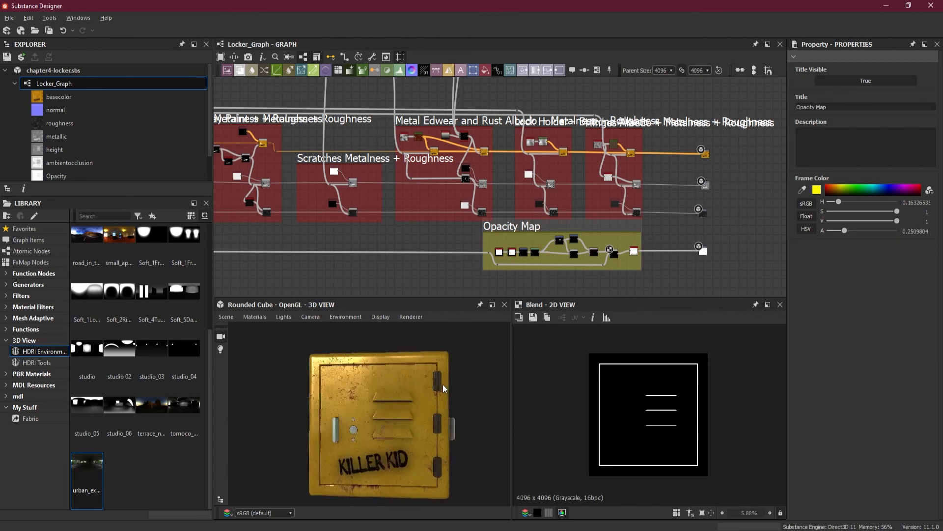
drag(384, 376, 411, 402)
middle_drag(410, 402, 376, 395)
drag(374, 395, 395, 404)
scroll(422, 394, down, 3)
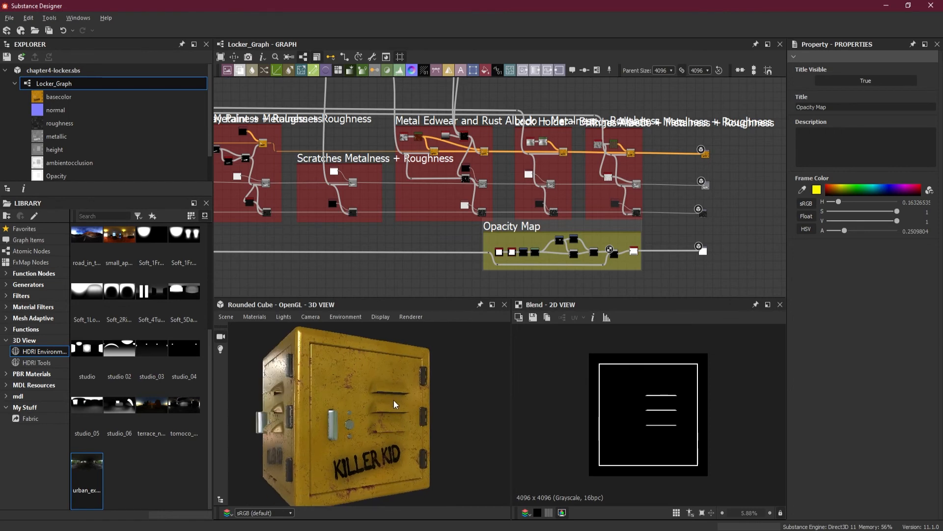
scroll(431, 147, up, 2)
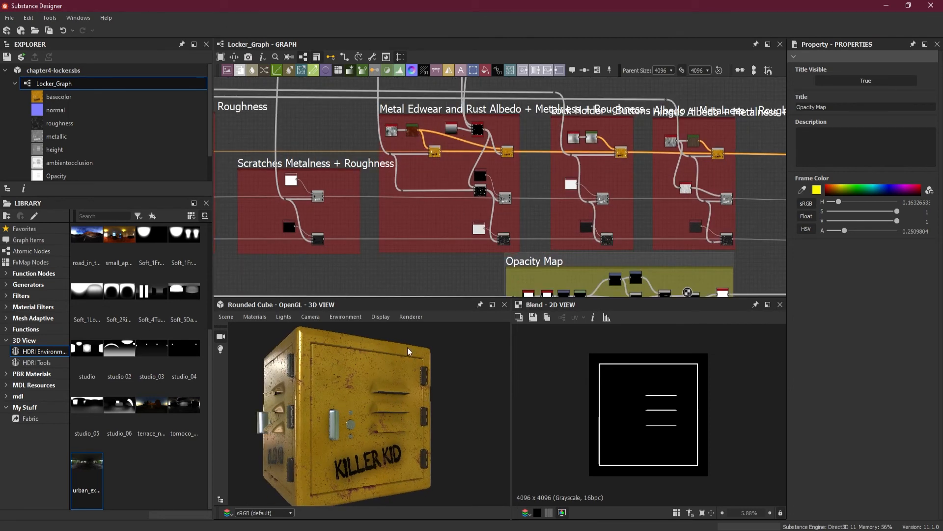
mouse_move(381, 377)
mouse_down()
mouse_move(370, 385)
mouse_move(362, 375)
mouse_up()
middle_drag(417, 247, 480, 237)
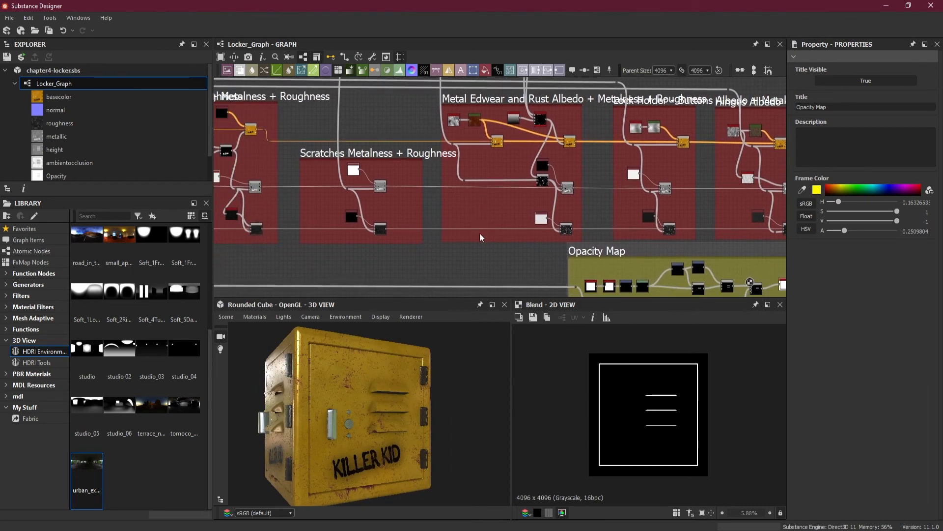
mouse_move(390, 411)
mouse_down()
mouse_move(343, 420)
mouse_move(398, 407)
mouse_move(379, 412)
mouse_up()
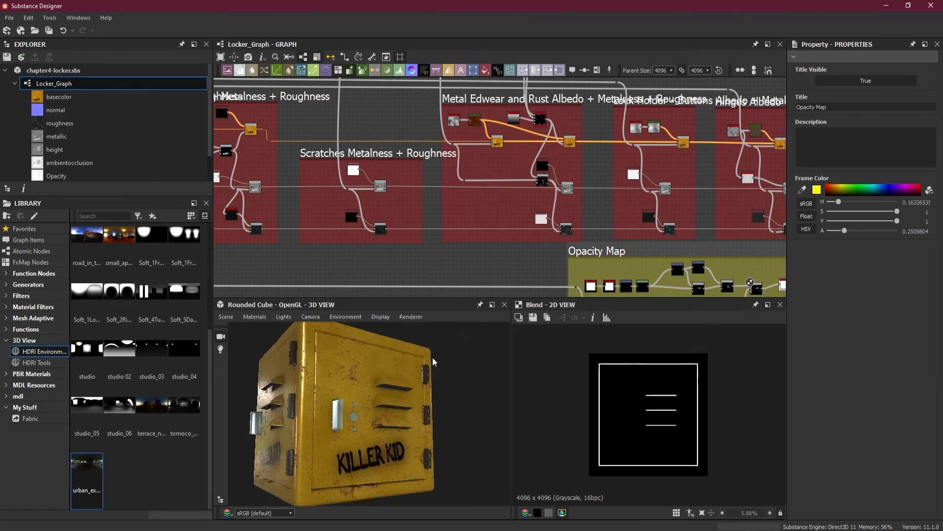
drag(433, 358, 402, 372)
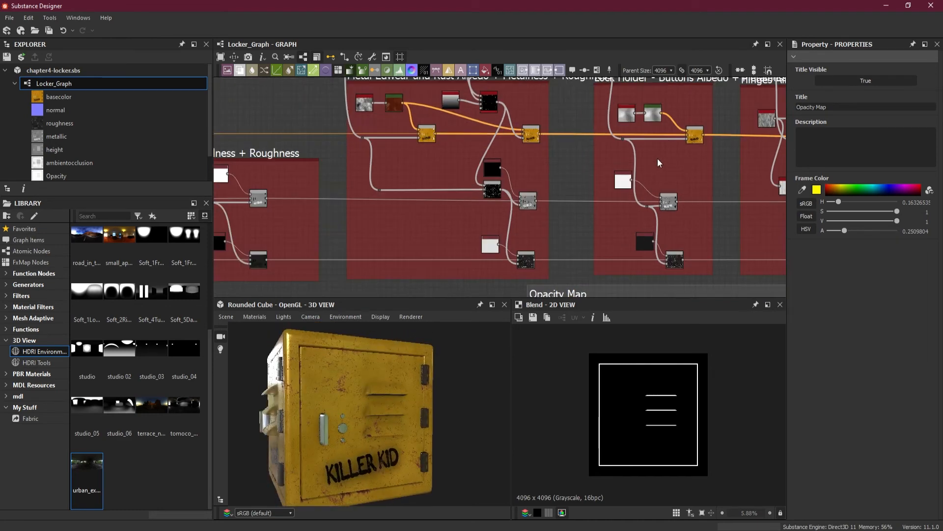
Set Range to 0.05 on the Histogram Range feeding the metallic Blend in the Locker Body Albedo + Metalness + Roughness frame
middle_drag(223, 174, 498, 170)
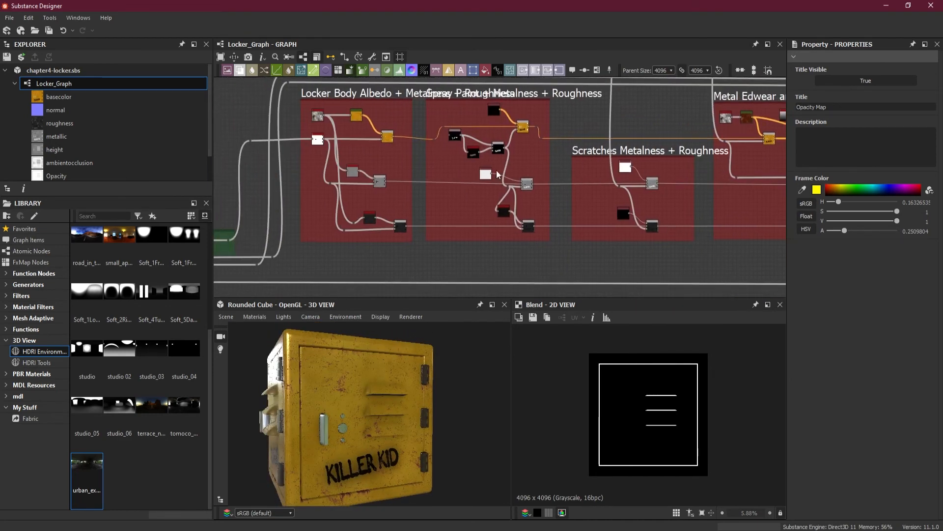
scroll(476, 156, up, 5)
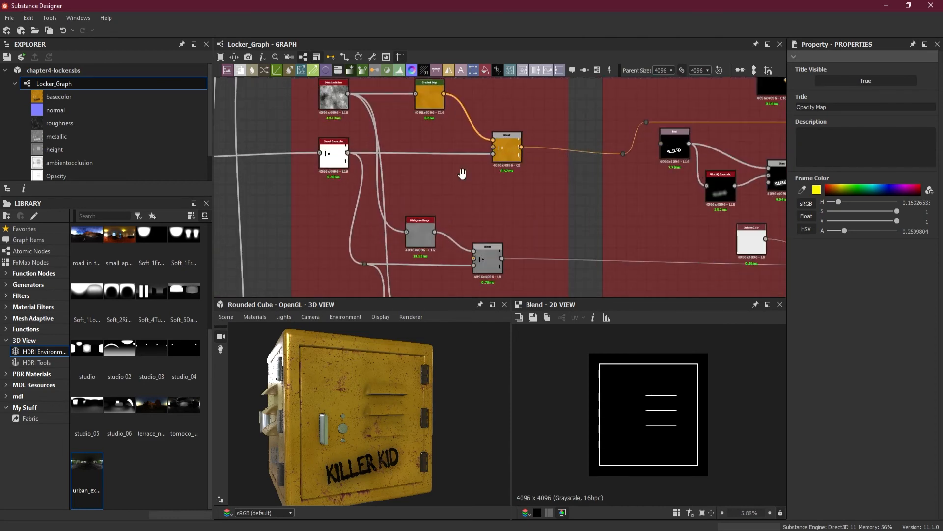
middle_drag(500, 192, 492, 86)
scroll(500, 142, up, 1)
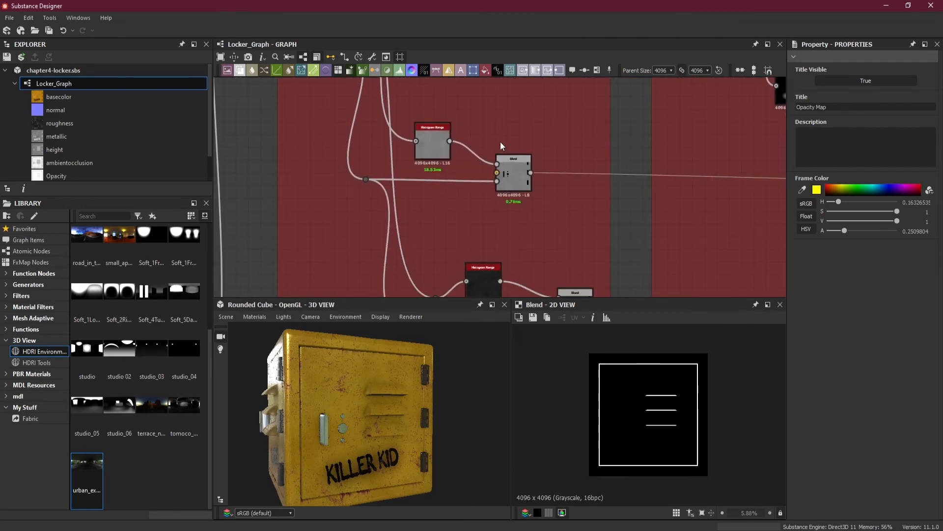
click(433, 147)
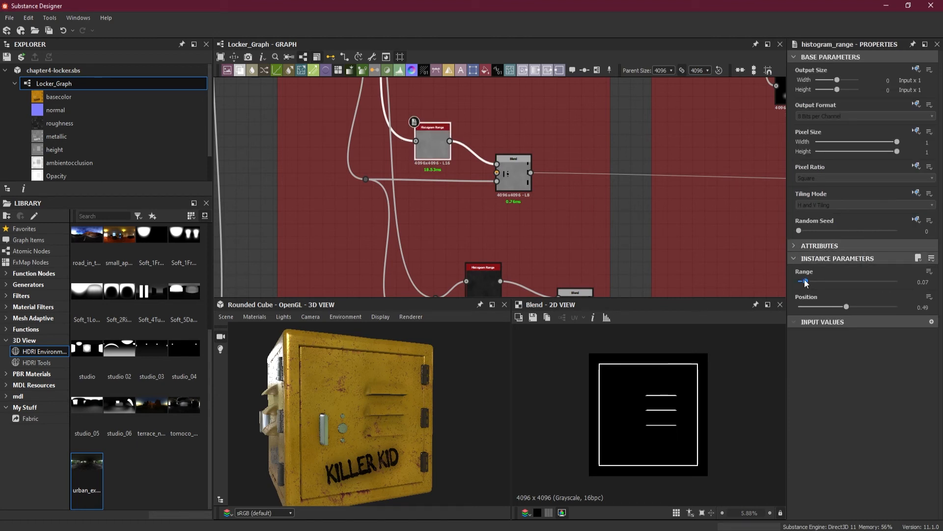
click(911, 283)
key(BackSpace)
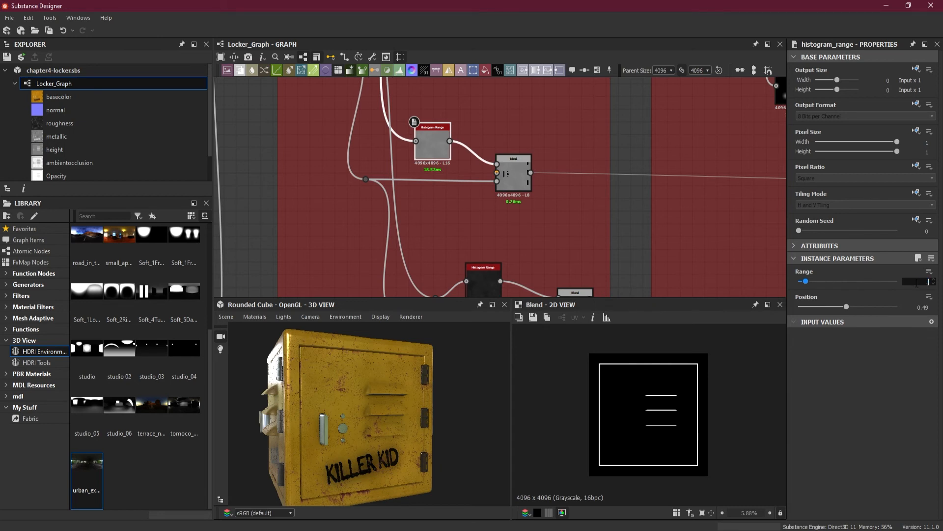
text(.05)
key(Return)
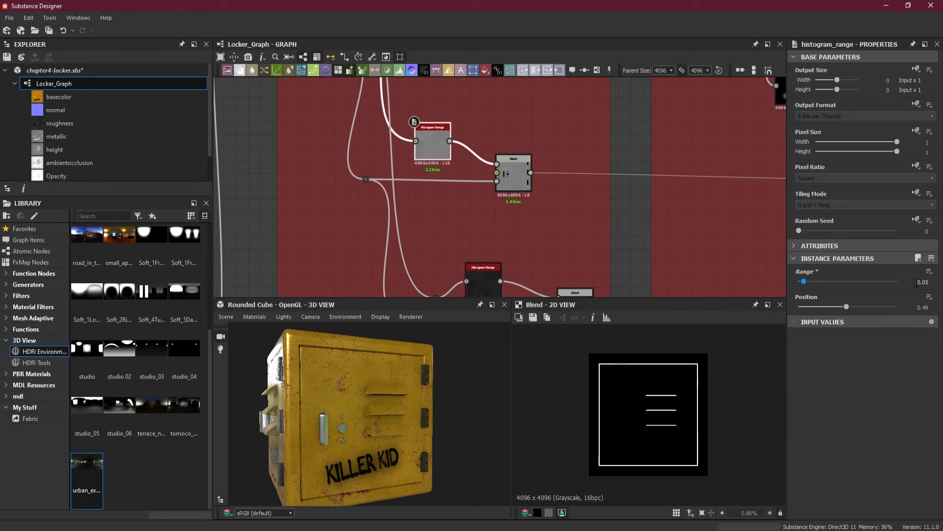
scroll(464, 135, up, 4)
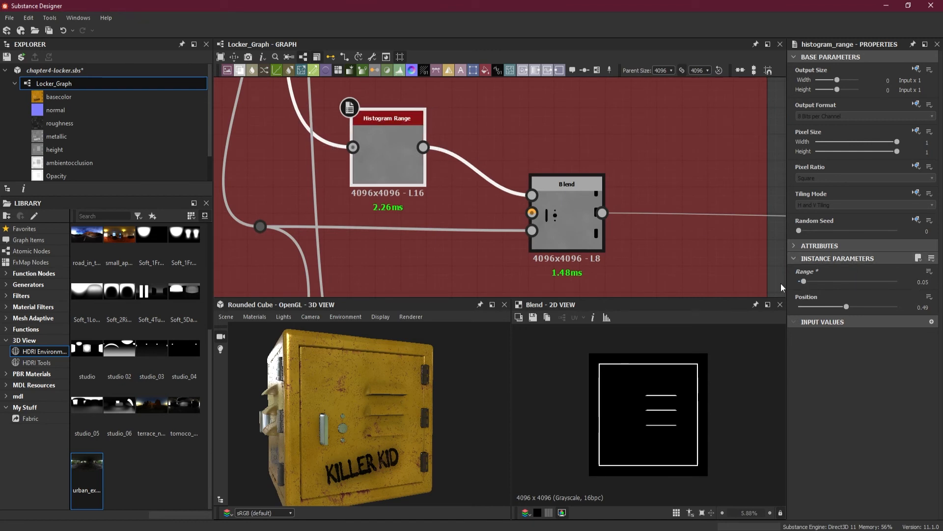
Try Range 0.11 and Position 0.24 on the Histogram Range node and check the locker door's surface in the 3D view
drag(803, 281, 809, 281)
drag(846, 306, 823, 308)
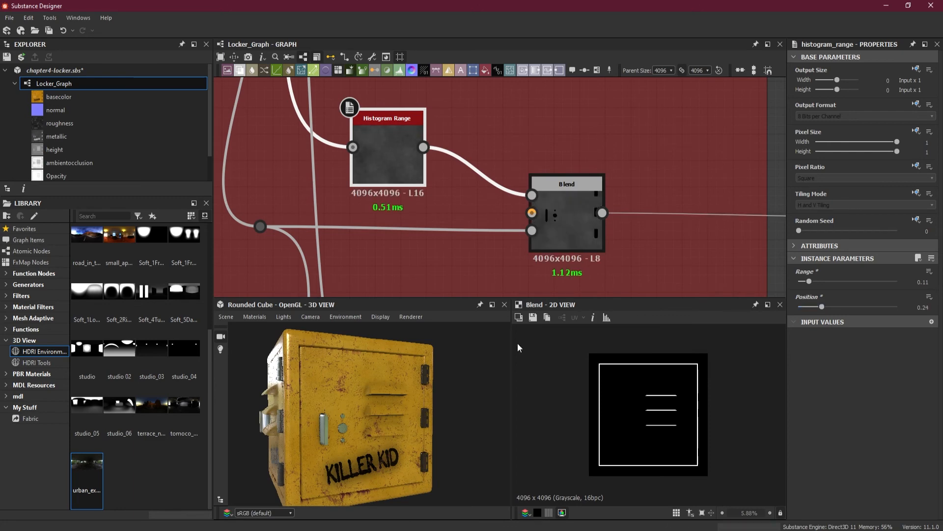
drag(356, 414, 326, 366)
scroll(332, 375, up, 3)
Undo the last Position and Range changes on the Histogram Range node and check the whole locker in the 3D view
click(63, 30)
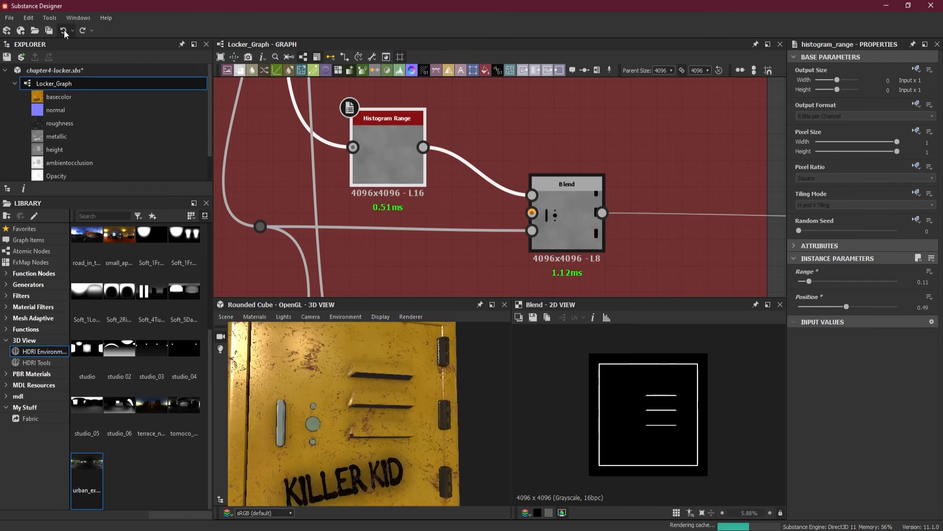
click(65, 31)
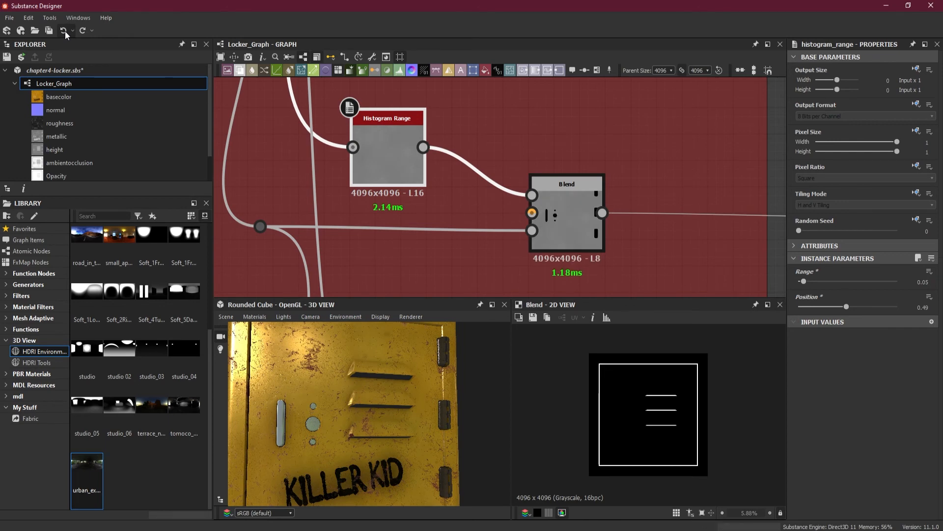
scroll(313, 352, down, 5)
drag(355, 390, 387, 399)
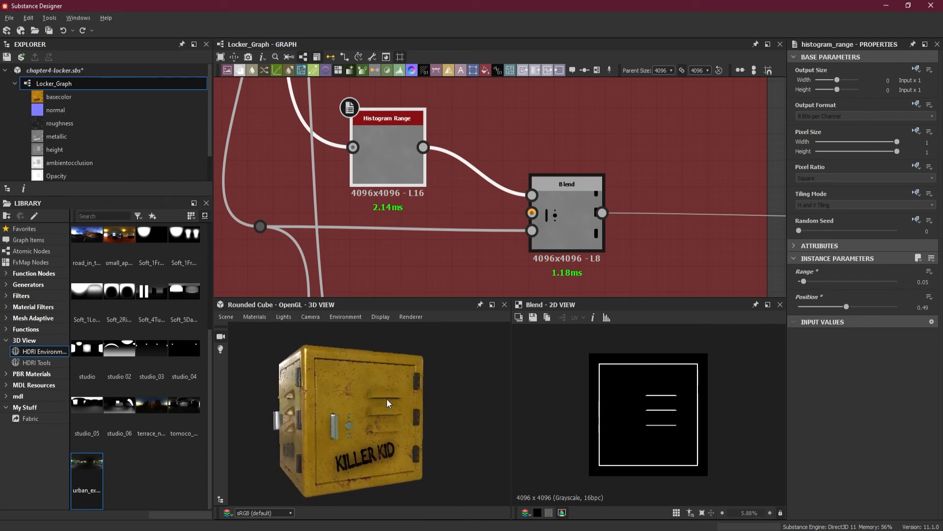
Display the material on the Plane (hi-res) mesh and inspect it under the tomoco HDRI environment with the lighting rotated
click(255, 317)
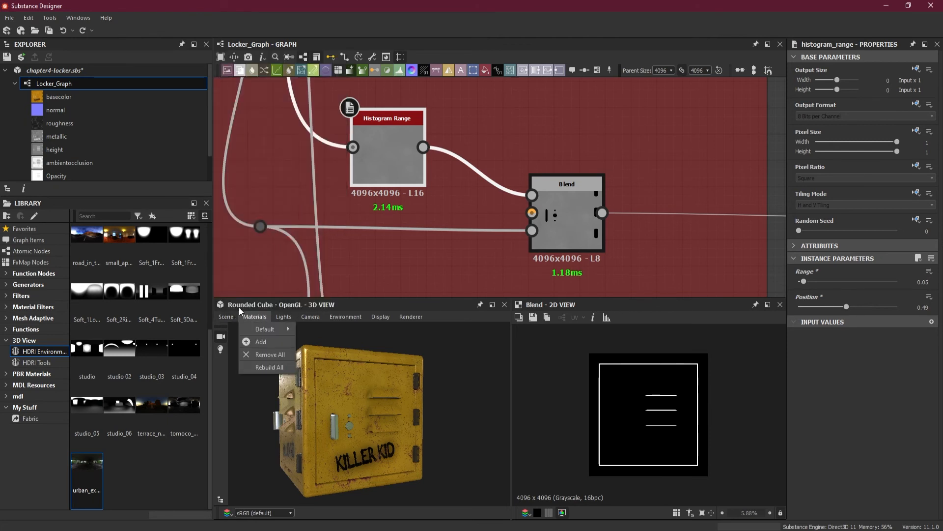
mouse_move(233, 315)
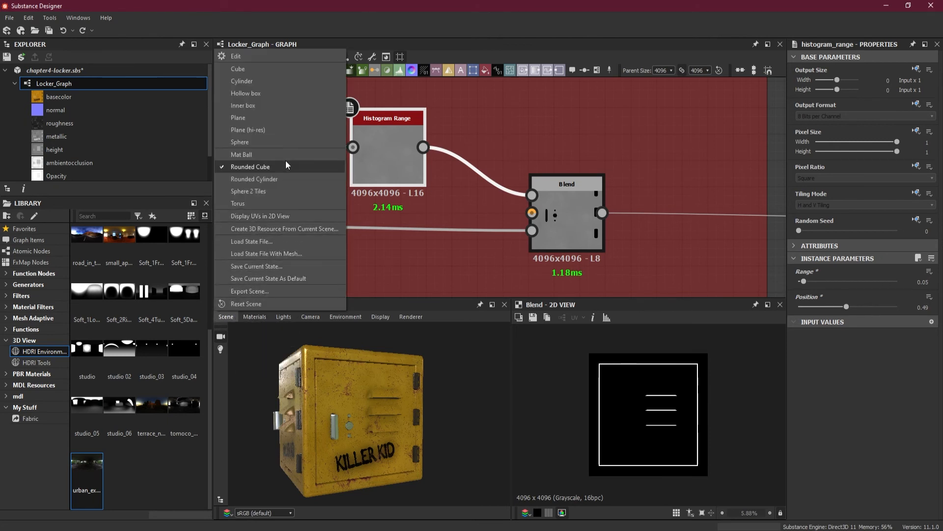
click(284, 129)
drag(445, 437, 383, 442)
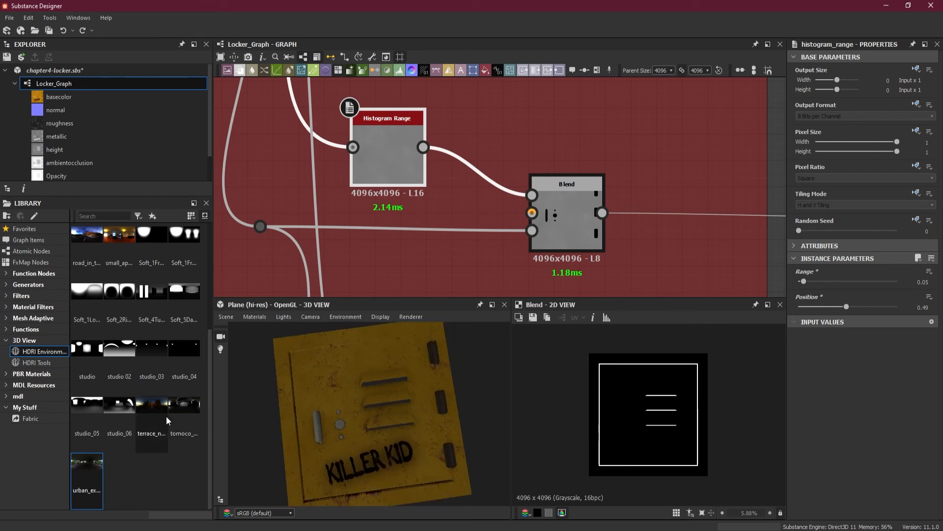
drag(170, 406, 313, 404)
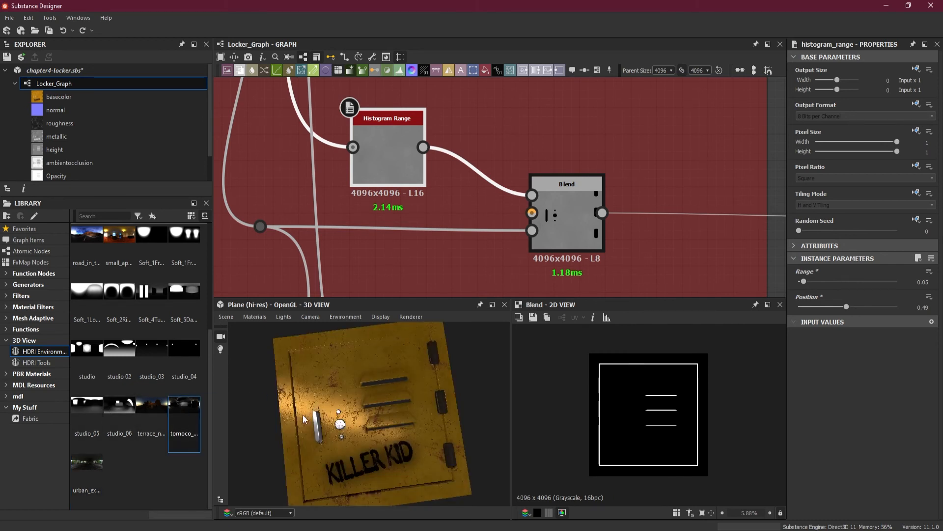
ctrl+shift+right_drag(355, 409, 475, 413)
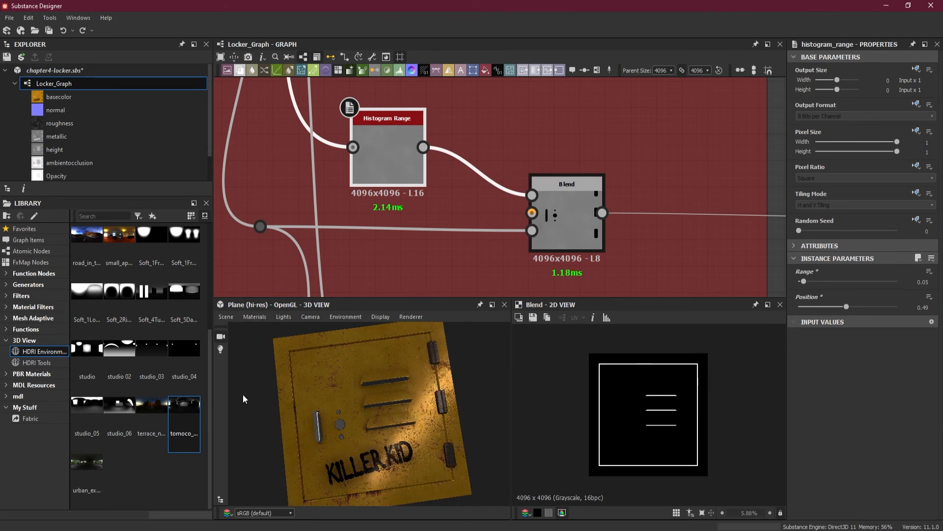
Compare the door under the Soft_1Lo, Soft_2Ri, Soft_4Tu, Soft_5Da and glazed_p HDRI environments
drag(96, 297, 324, 385)
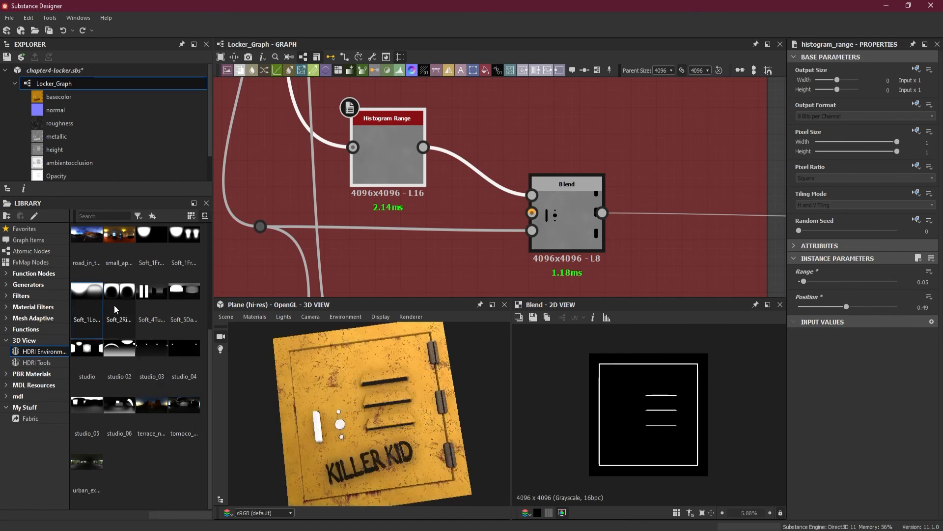
drag(114, 305, 328, 382)
drag(151, 295, 326, 370)
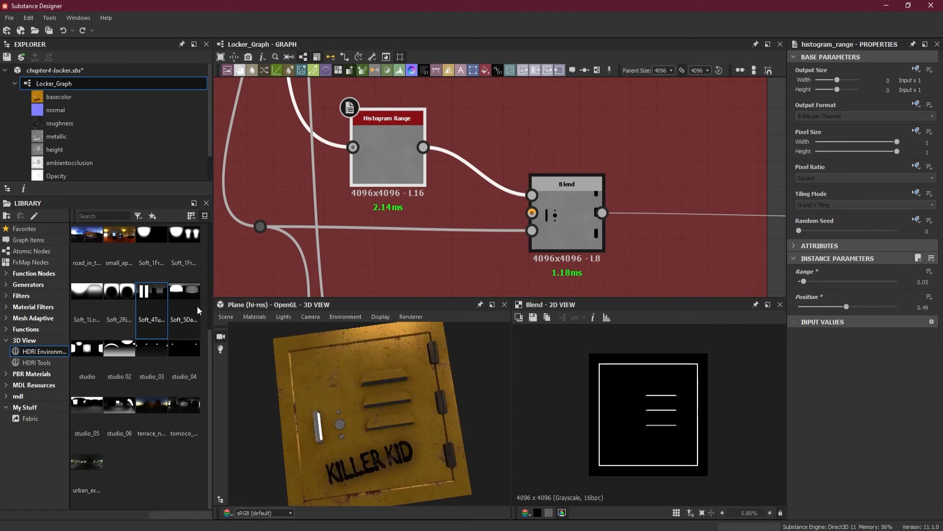
drag(188, 289, 329, 379)
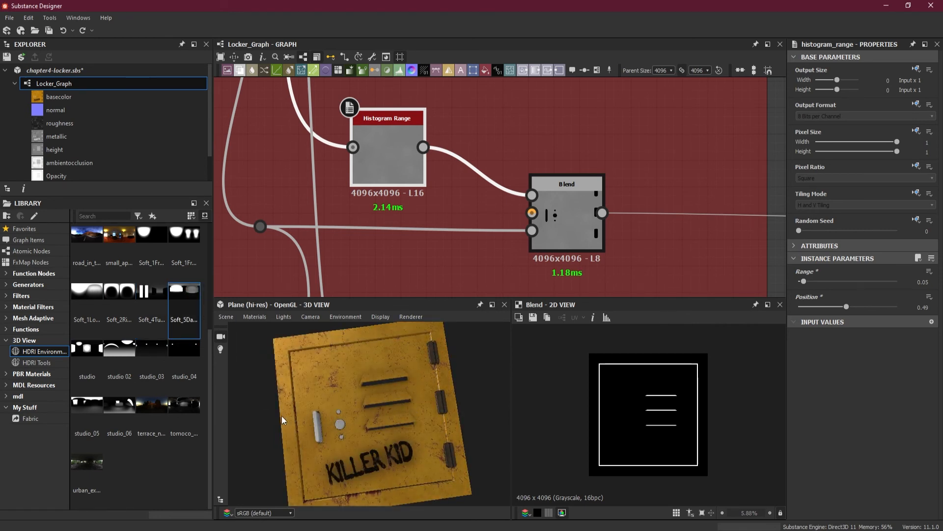
scroll(152, 344, up, 3)
drag(121, 347, 347, 384)
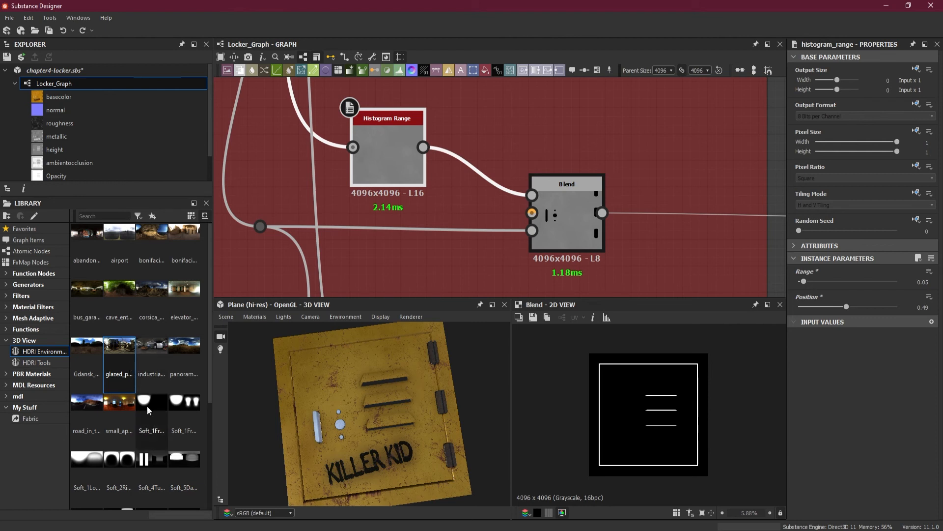
Apply the tomoco HDRI environment to the 3D view again
scroll(150, 406, down, 3)
scroll(155, 406, up, 3)
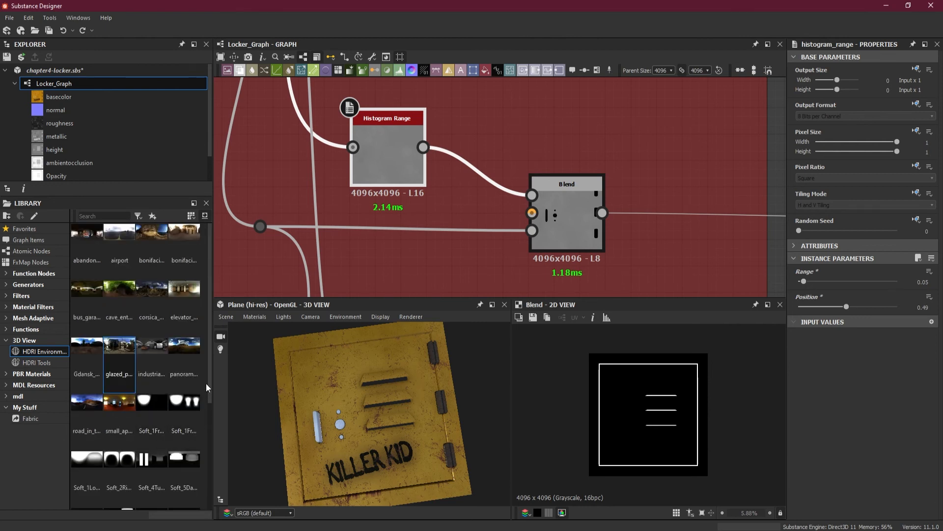
scroll(209, 387, down, 3)
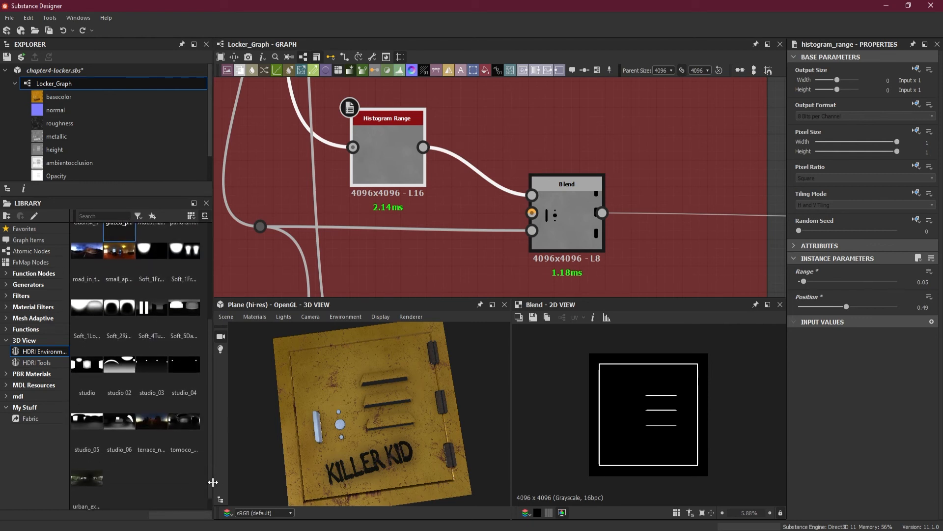
drag(184, 422, 271, 406)
Switch the 3D view's mesh to Rounded Cube and inspect the front of the locker
click(259, 318)
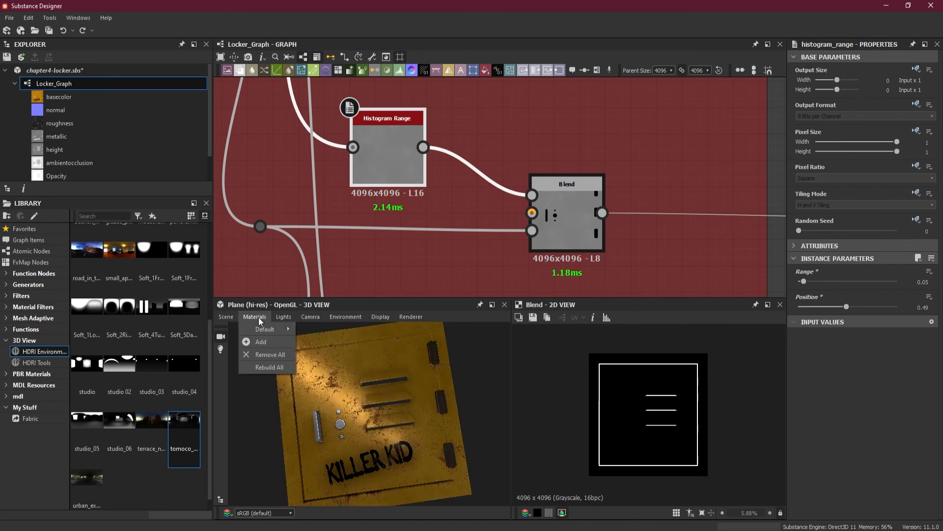
click(228, 316)
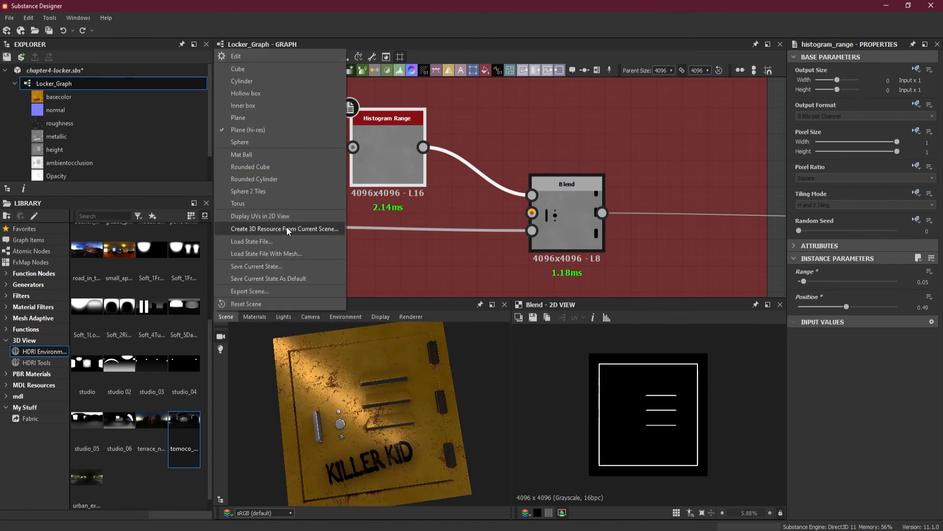
click(300, 167)
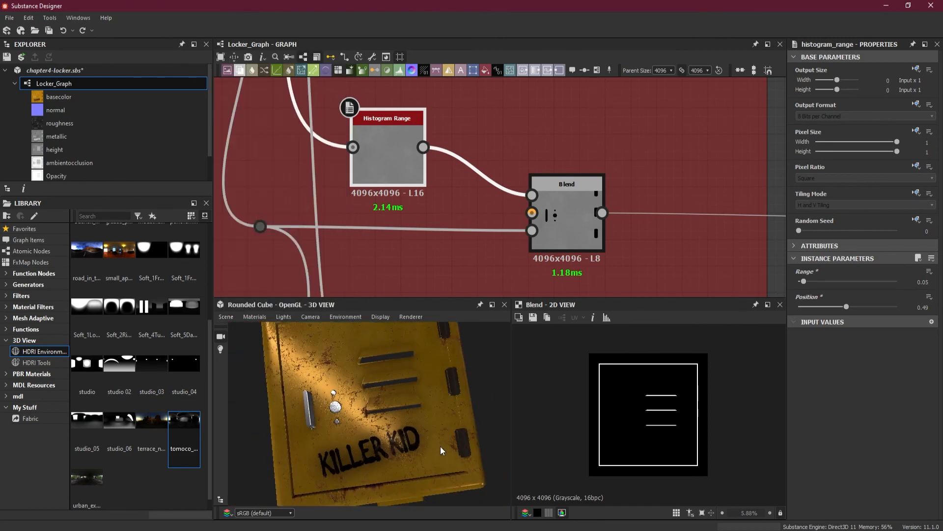
drag(440, 446, 370, 424)
scroll(364, 414, up, 3)
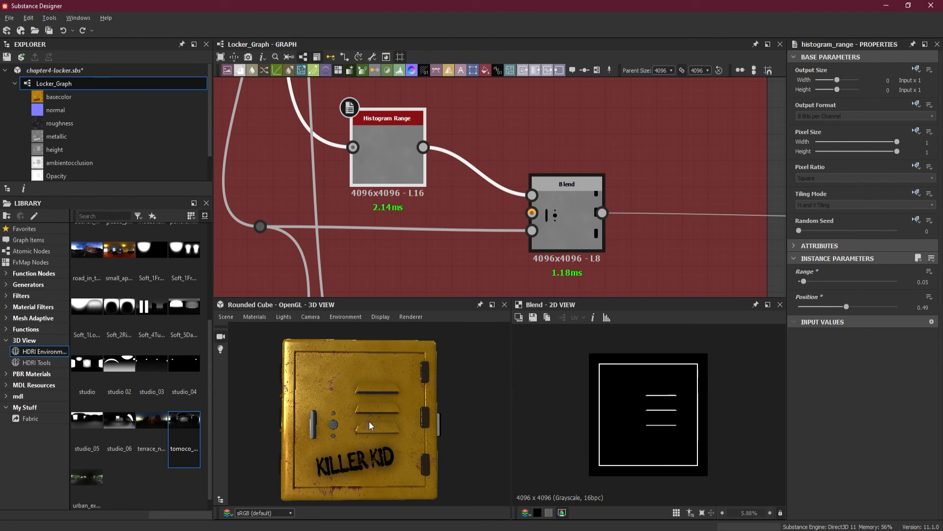